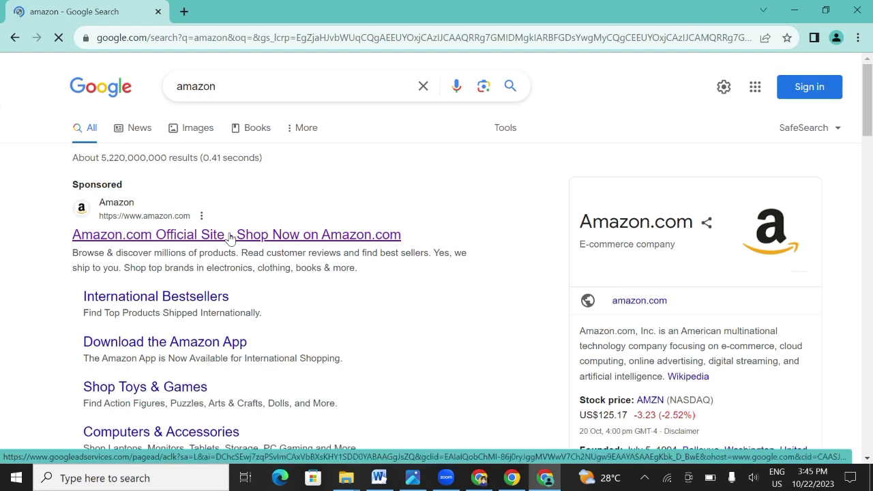
- Open the official Amazon.com site from the Google results and search it for "short story books for kids"
left_click(230, 237)
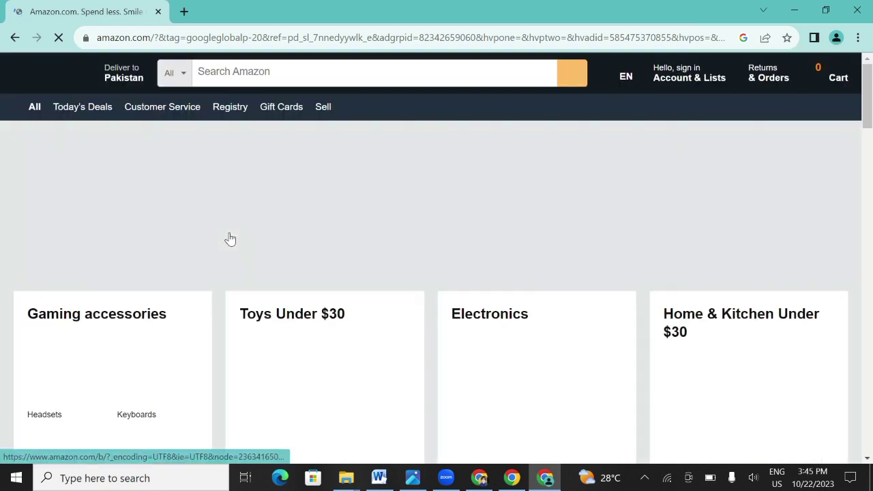
left_click(226, 73)
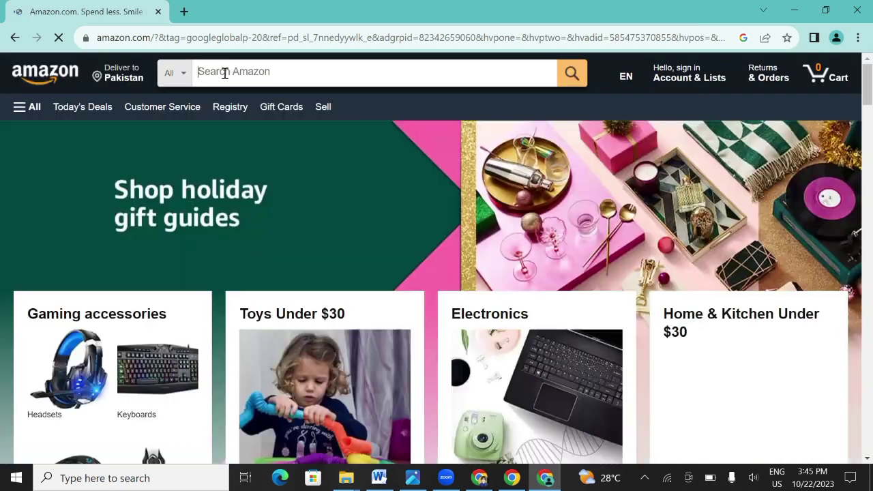
type("s")
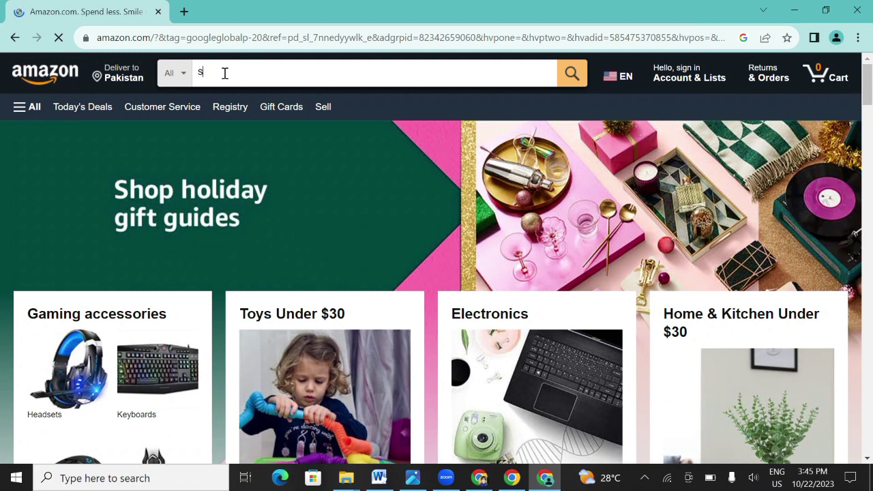
type("ho")
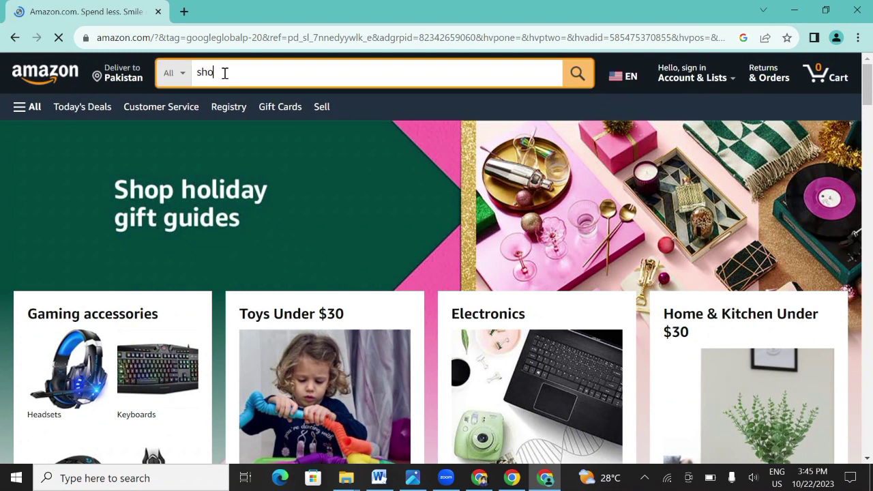
type("rt s")
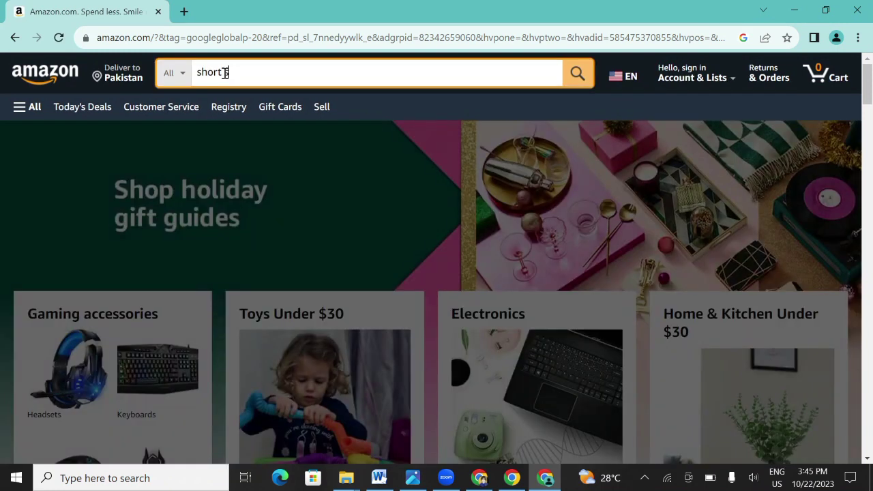
type("tory boo")
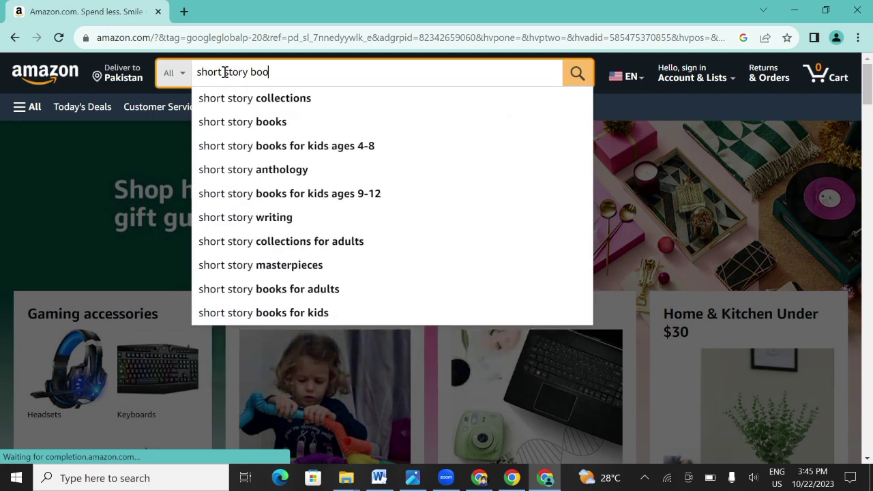
left_click(245, 195)
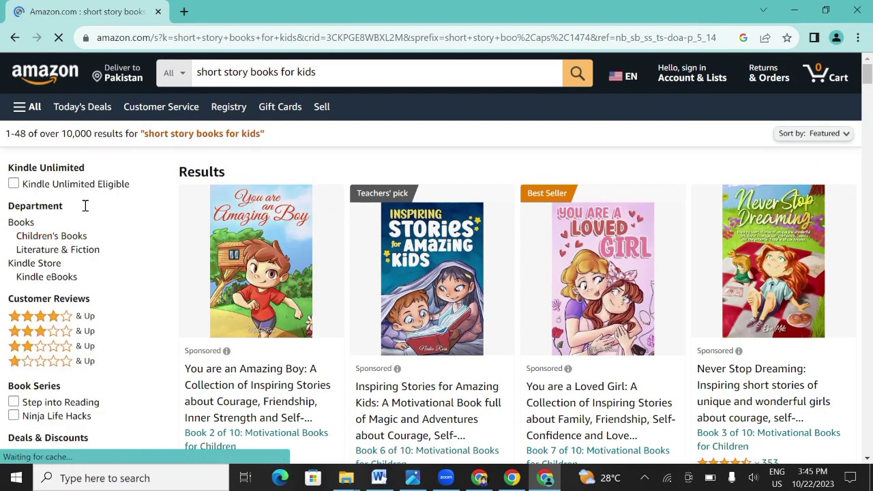
- Examine the titles, covers, ratings and prices of the story books listed from the start of the search results
scroll(153, 230, "down", 2)
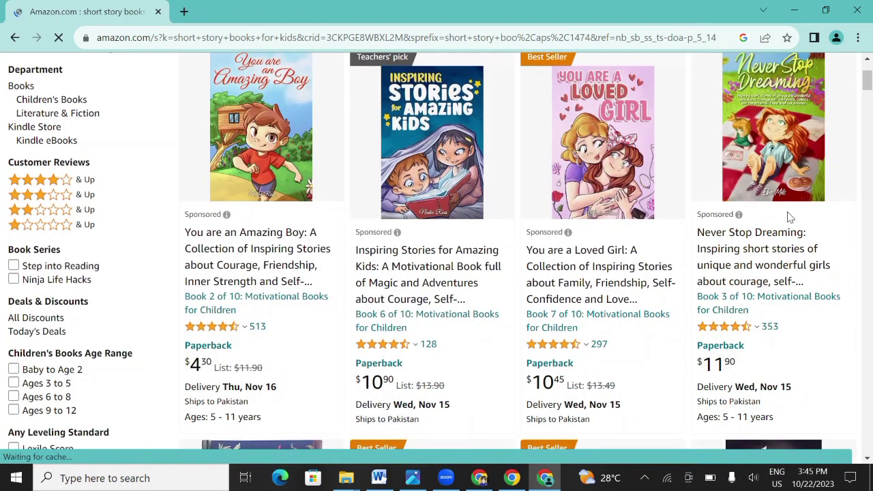
scroll(771, 228, "down", 2)
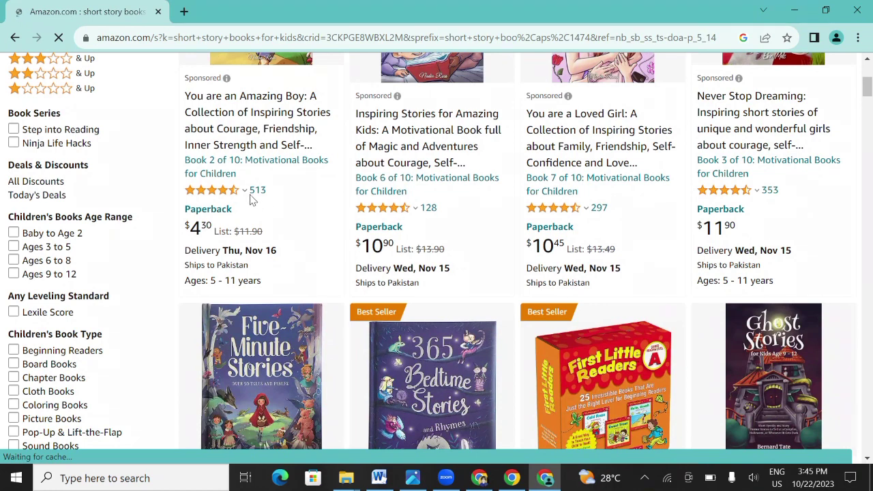
scroll(604, 289, "down", 5)
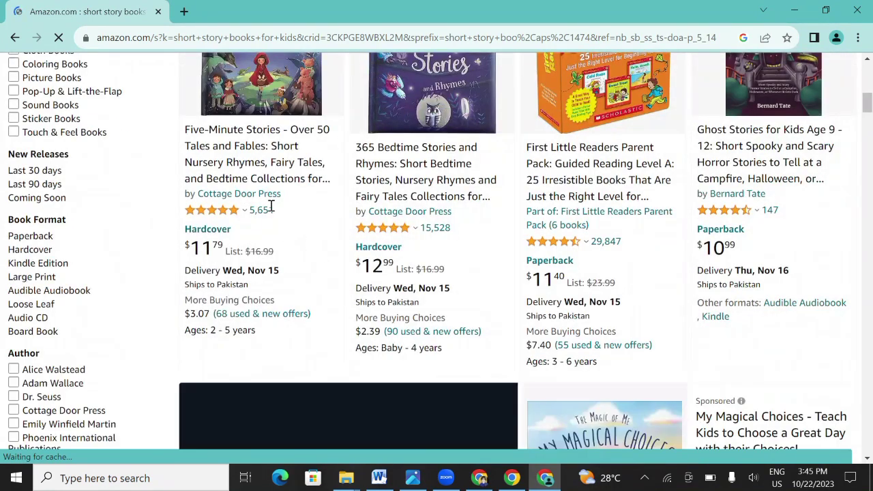
scroll(629, 253, "down", 5)
scroll(629, 251, "down", 5)
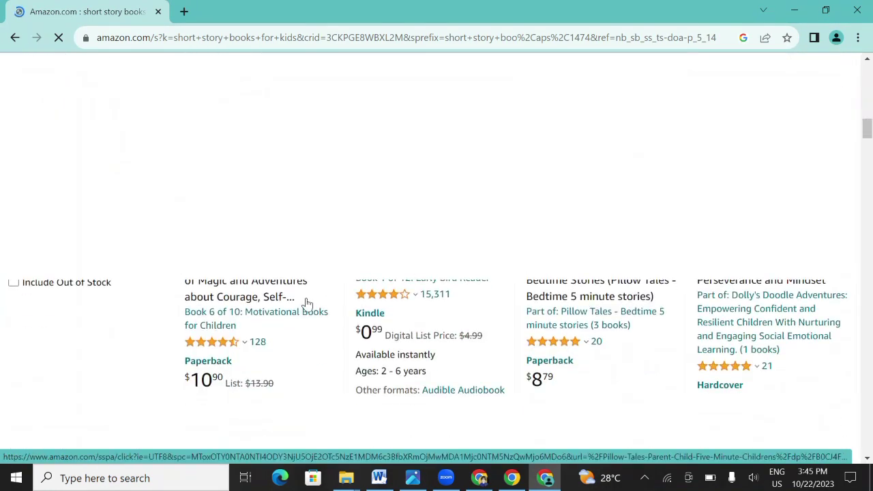
scroll(431, 274, "down", 5)
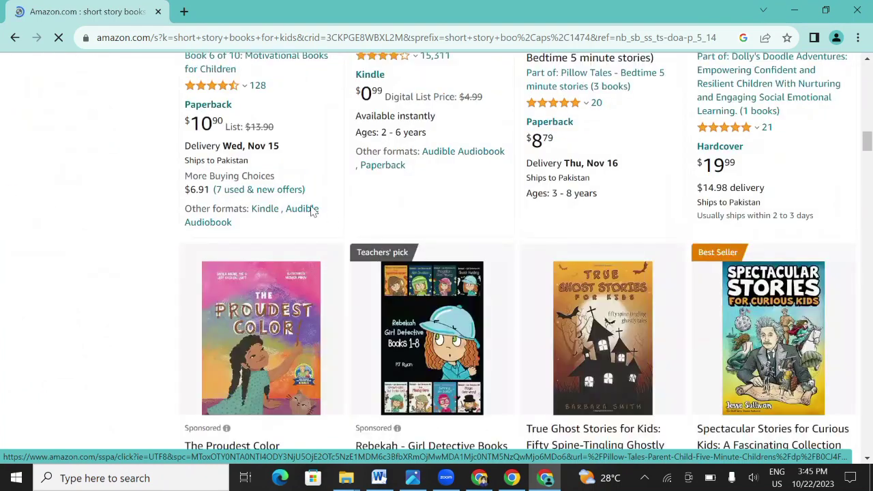
scroll(437, 253, "down", 2)
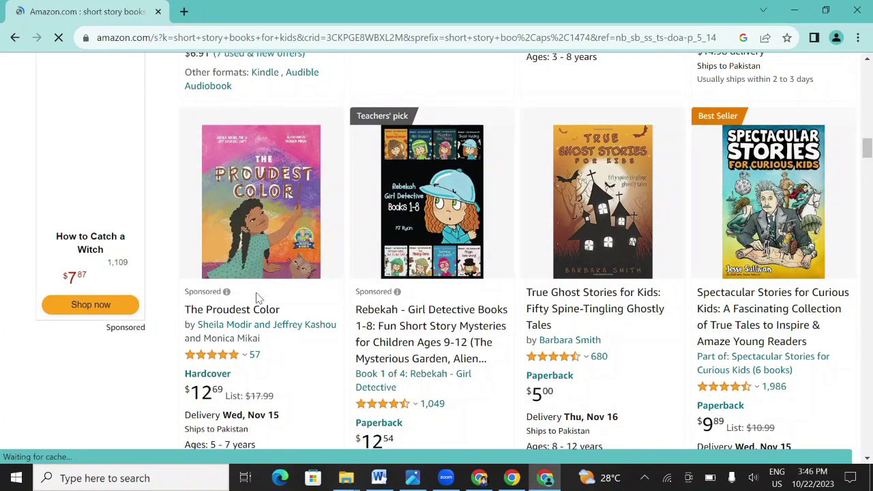
scroll(257, 298, "down", 8)
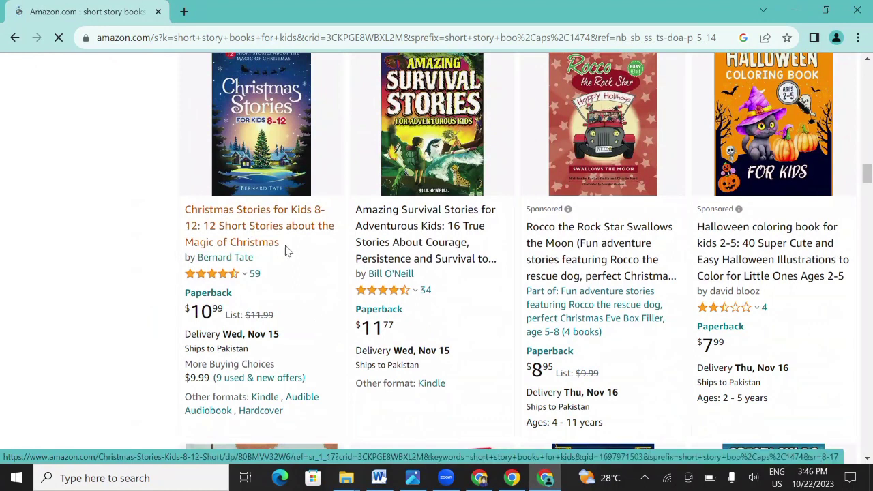
scroll(316, 273, "up", 3)
scroll(278, 273, "down", 2)
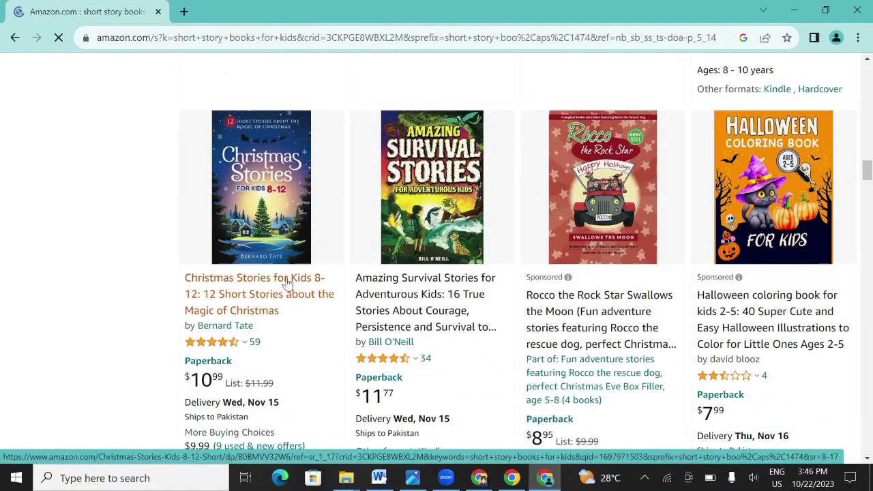
scroll(318, 283, "up", 10)
scroll(252, 249, "up", 8)
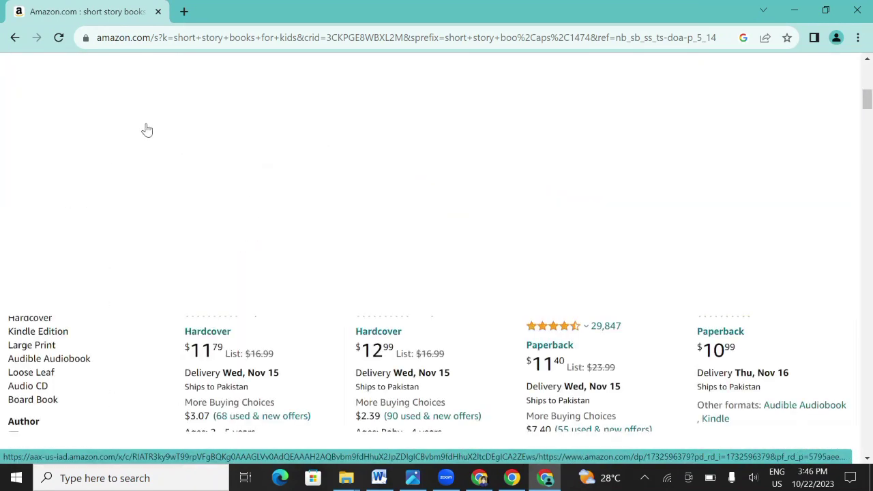
scroll(121, 189, "up", 5)
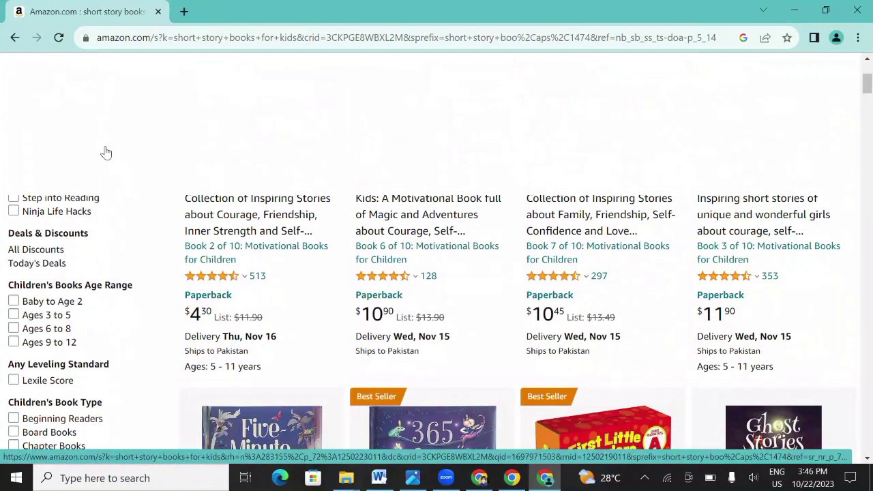
scroll(103, 150, "up", 3)
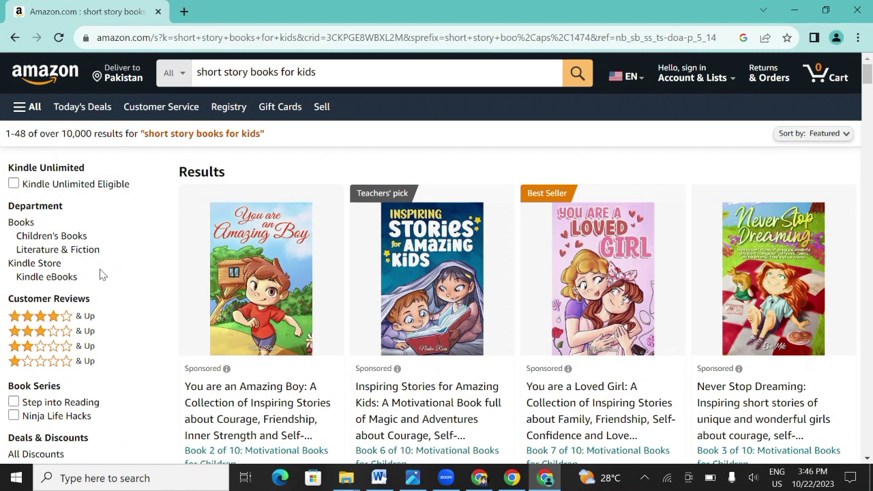
- Review the listed kids' story books again, continuing further to the rows with animal, sports and detective story collections
scroll(300, 356, "down", 3)
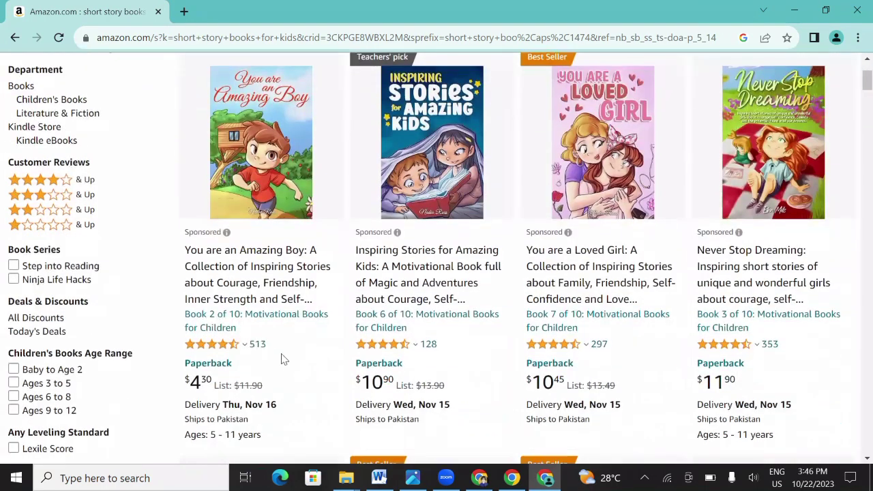
scroll(365, 392, "down", 5)
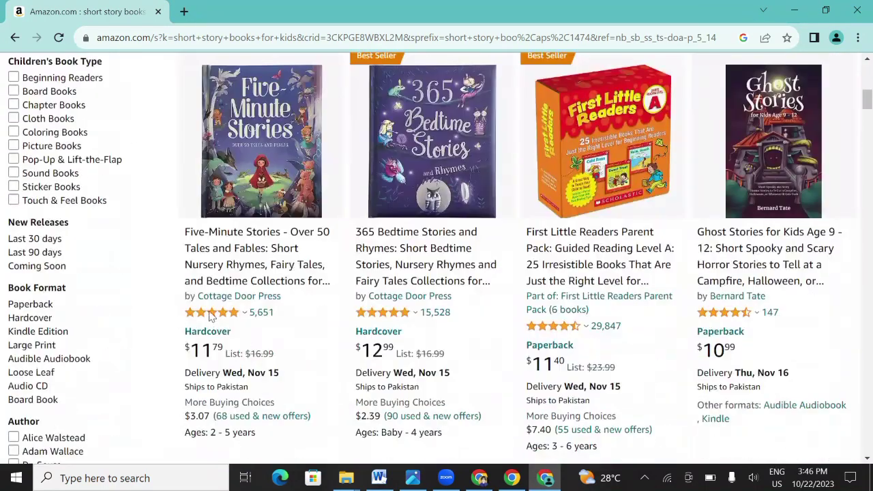
scroll(358, 378, "down", 2)
scroll(358, 377, "down", 8)
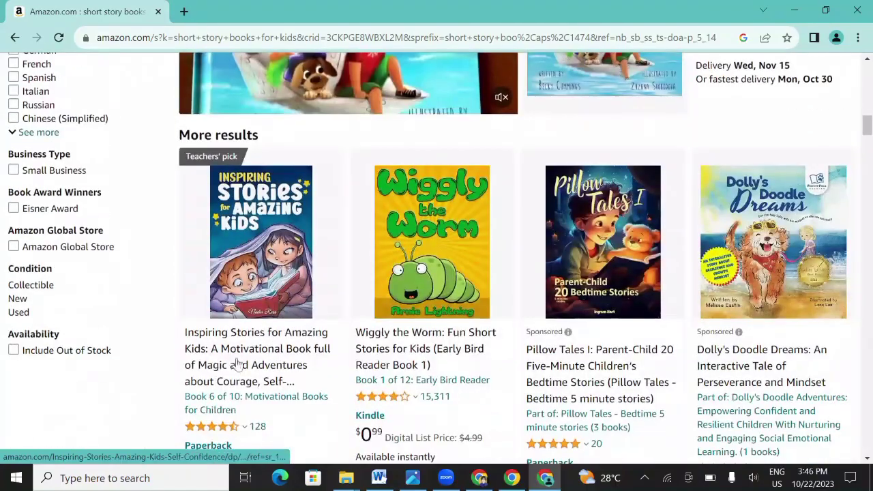
scroll(343, 377, "down", 4)
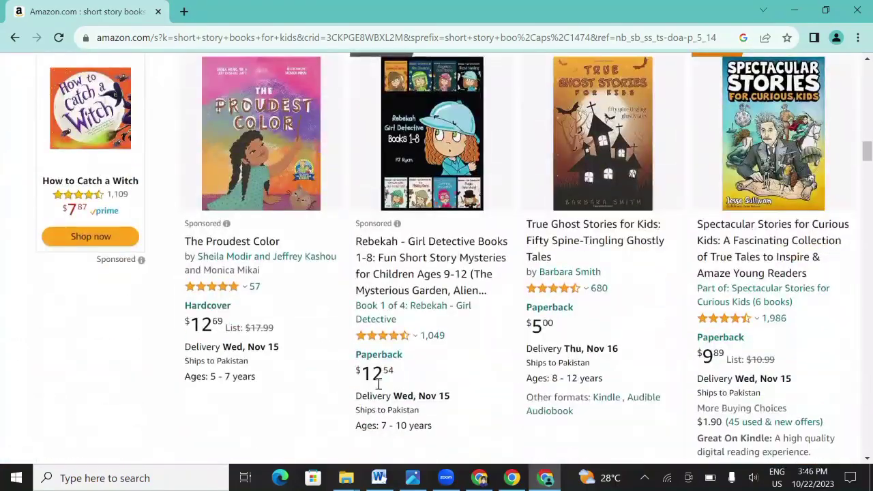
scroll(369, 408, "down", 3)
scroll(409, 382, "down", 10)
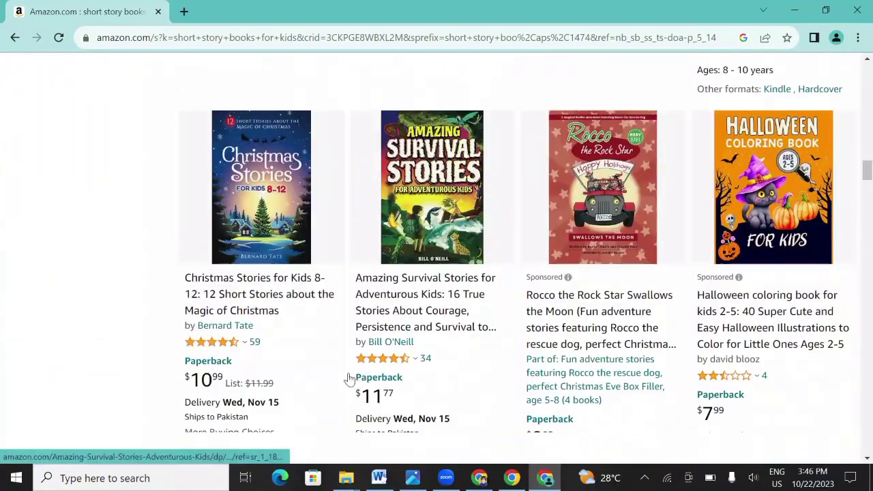
scroll(388, 369, "down", 4)
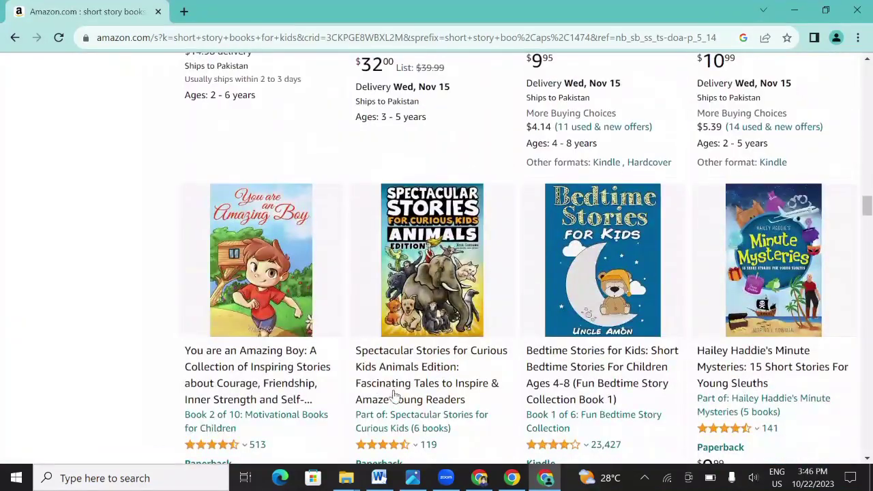
scroll(394, 397, "down", 2)
scroll(395, 397, "down", 4)
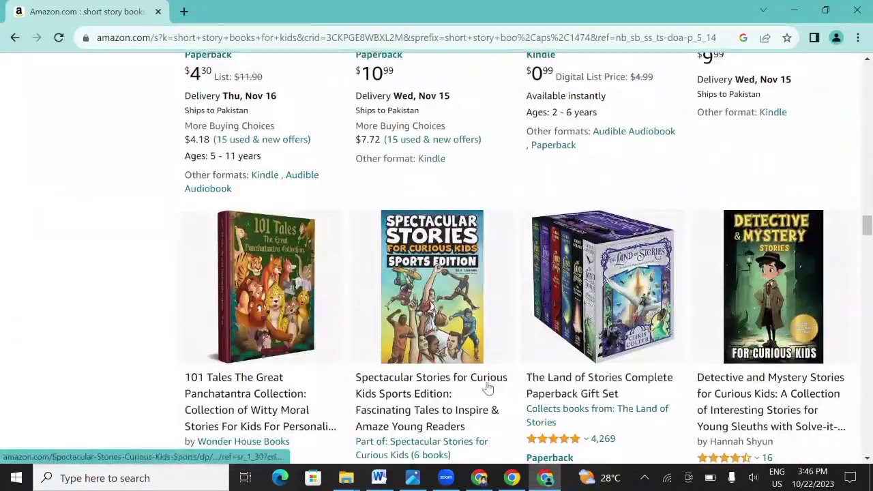
- Switch to the Chrome window with the date-filtered Books results for the same search and highlight the total number of results
left_click(479, 477)
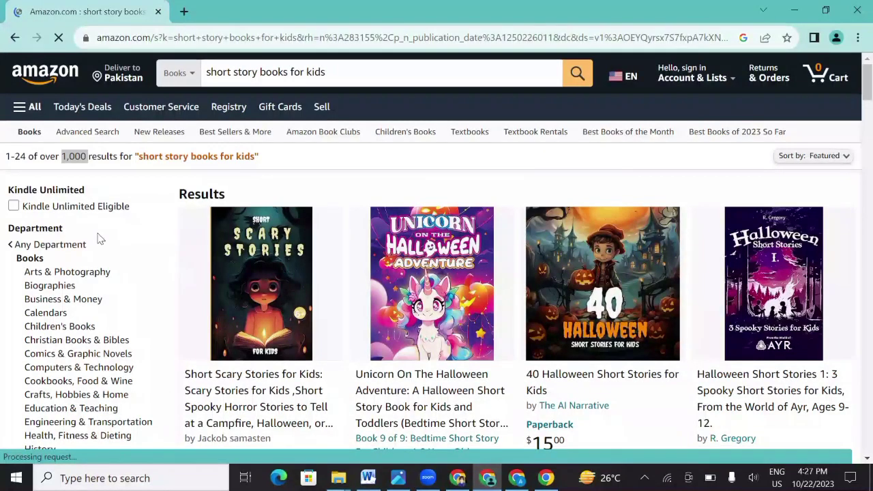
scroll(63, 211, "down", 5)
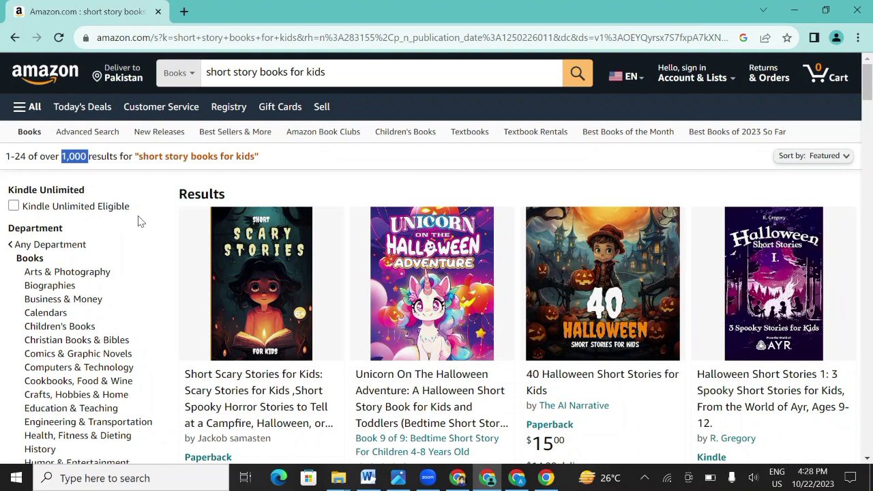
left_click(136, 191)
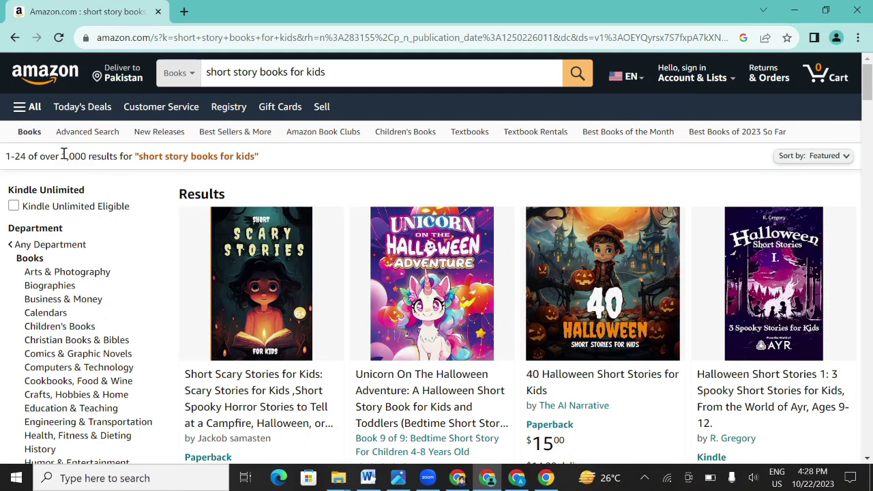
left_click_drag(61, 156, 86, 158)
- Examine the Books subcategories in the department filter and show the search suggestions for the current query
scroll(141, 247, "down", 1)
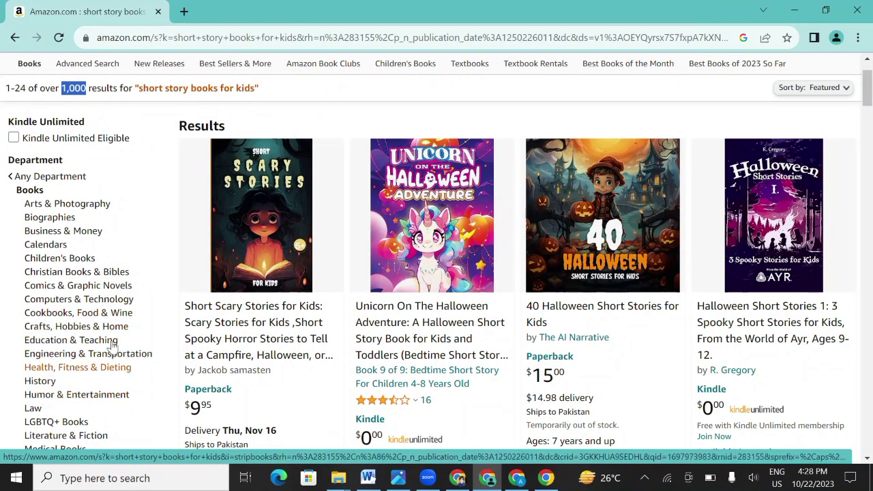
scroll(102, 345, "down", 3)
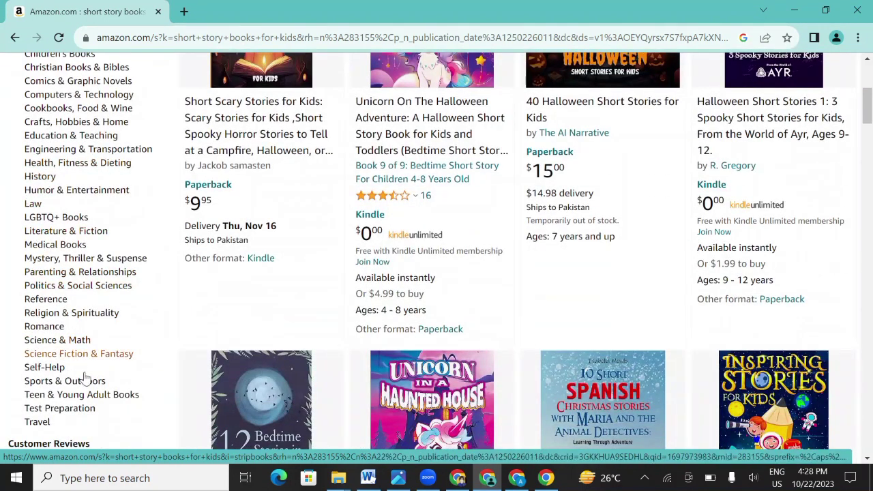
scroll(78, 334, "up", 4)
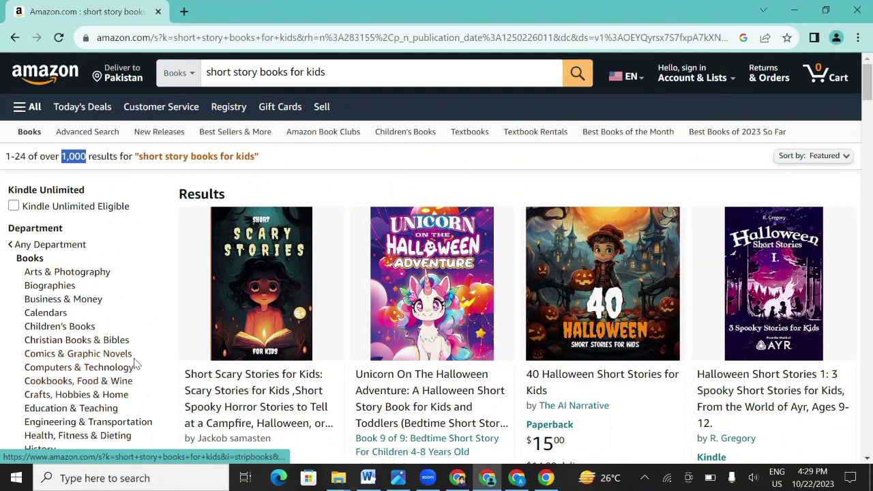
scroll(126, 362, "down", 2)
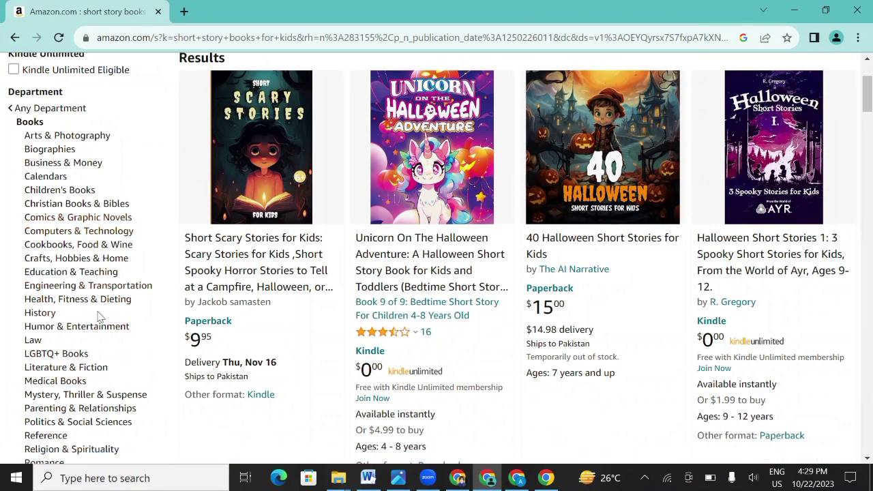
scroll(86, 344, "down", 2)
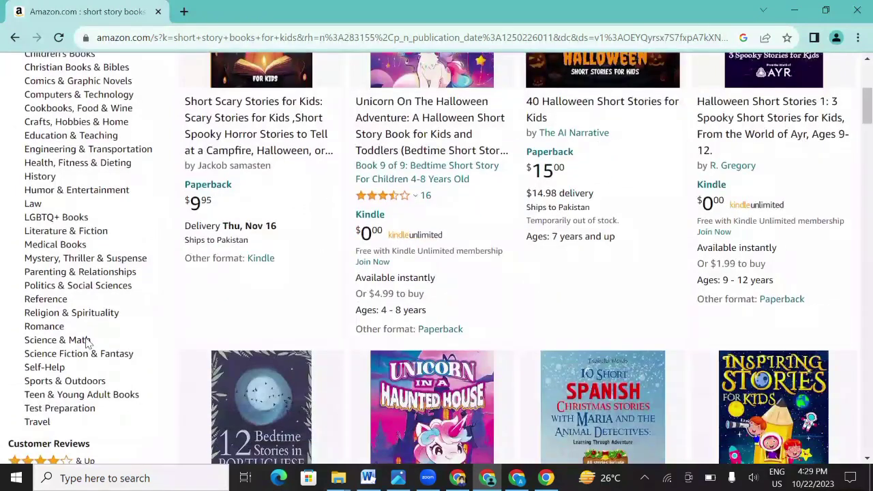
scroll(121, 334, "up", 4)
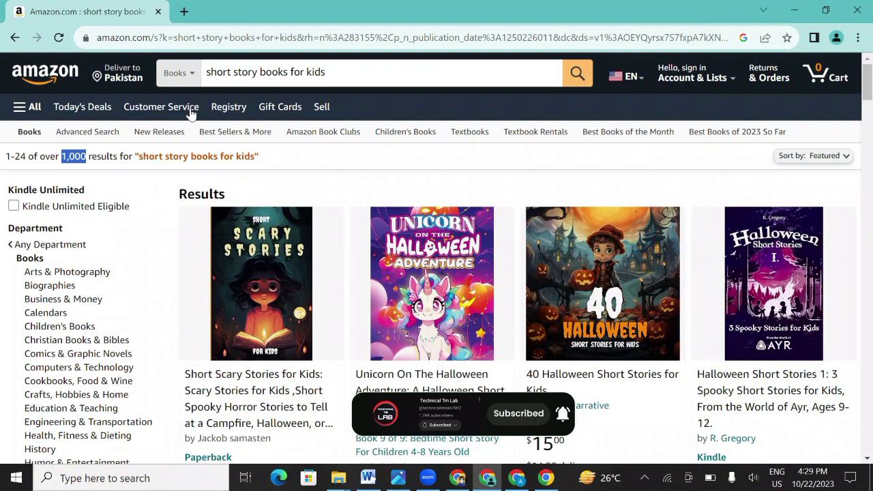
left_click(327, 69)
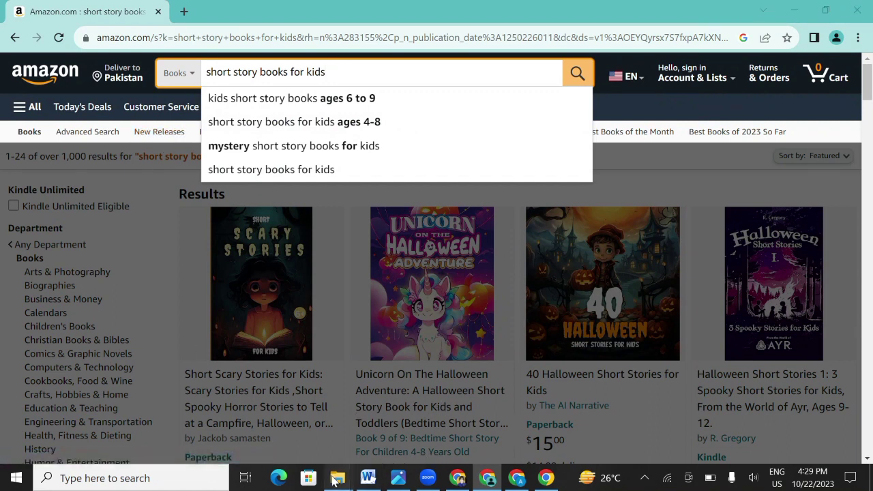
- Switch to File Explorer, open the recent Word file "monkey and the crocodile once upon a" and maximize its window
mouse_move(337, 479)
left_click(276, 426)
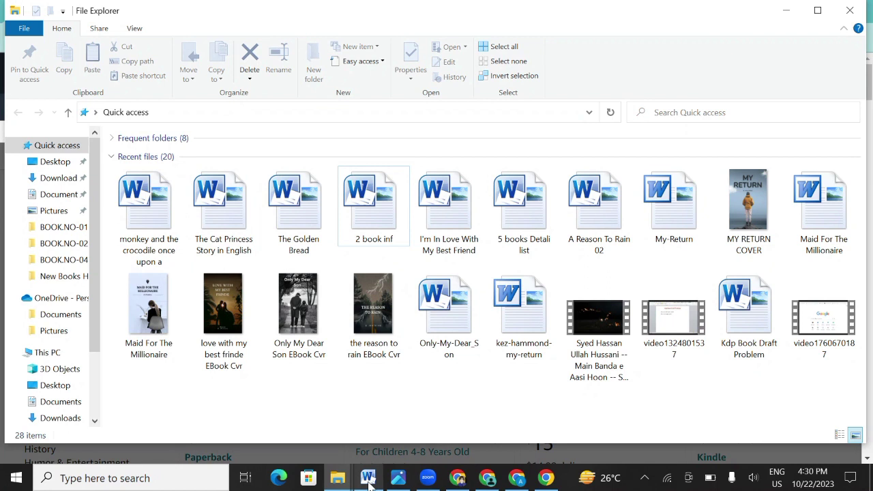
mouse_move(369, 481)
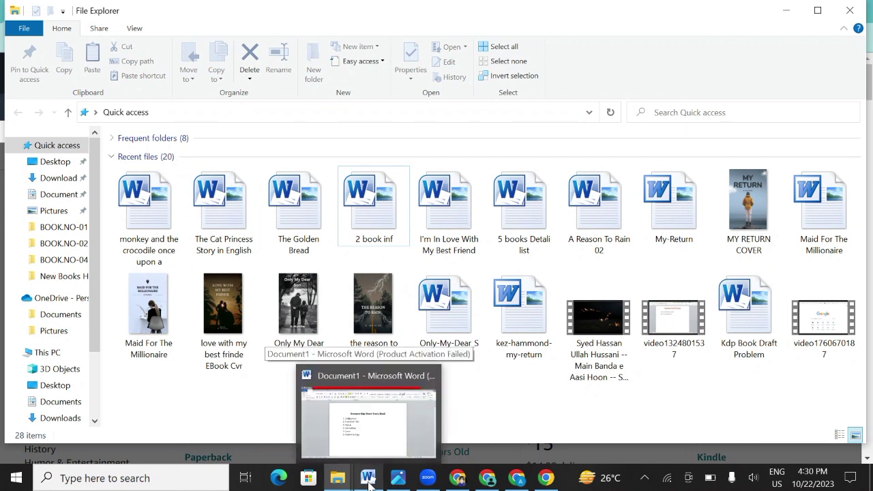
double_click(143, 215)
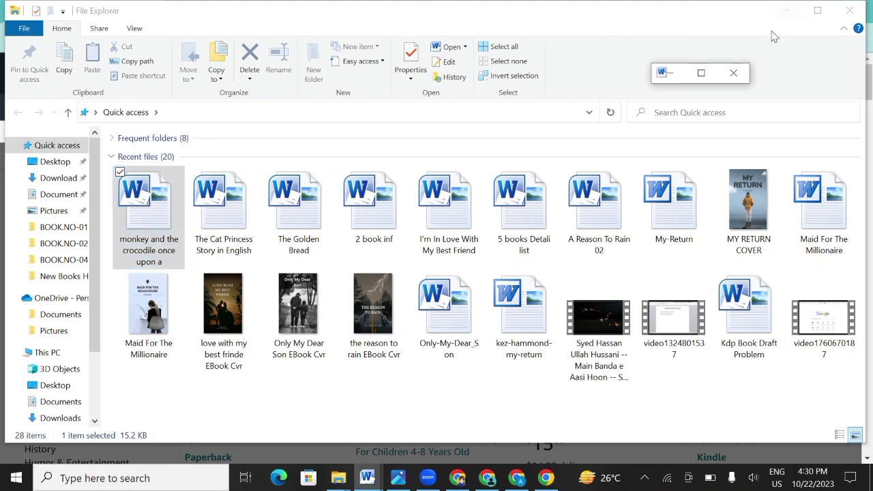
left_click(702, 73)
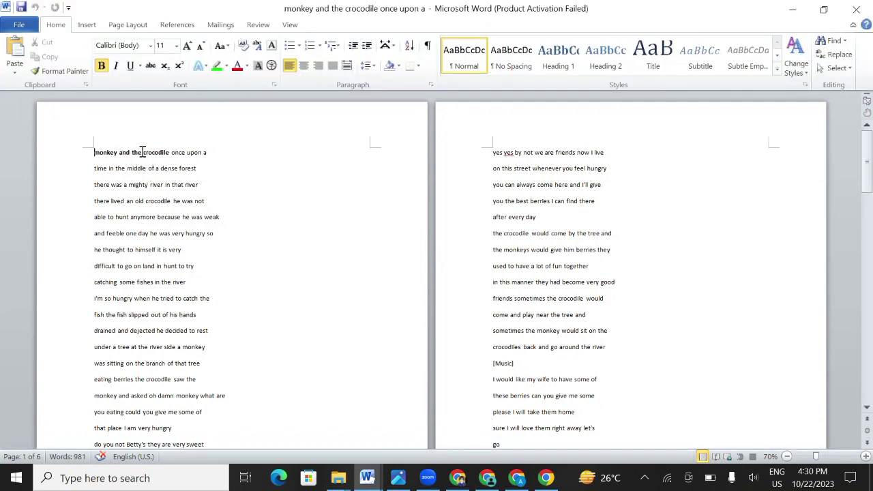
- Read through the monkey and crocodile story from the first page to the moral on the last page
scroll(222, 228, "down", 2)
scroll(126, 232, "down", 3)
scroll(162, 283, "down", 1)
scroll(232, 335, "down", 4)
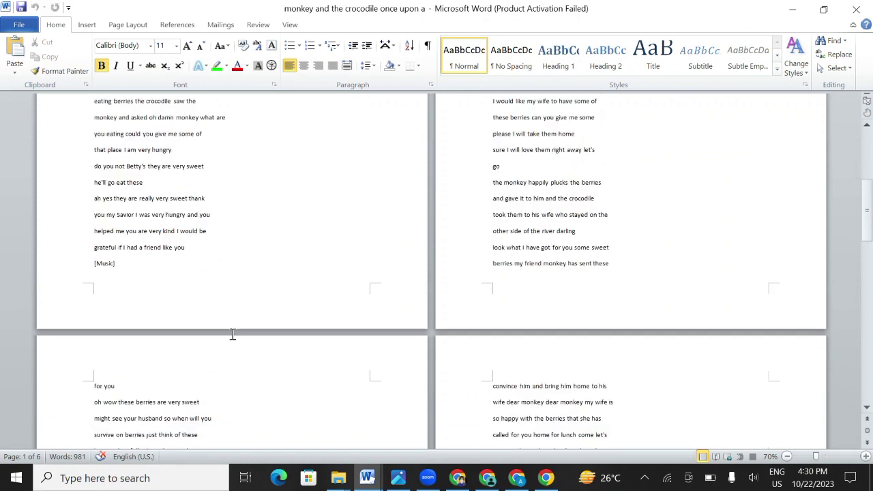
scroll(366, 312, "down", 1)
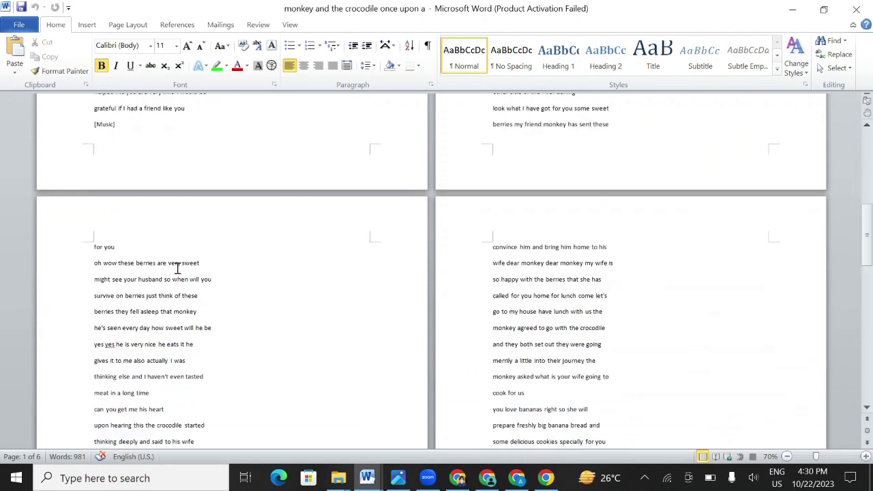
scroll(177, 268, "down", 5)
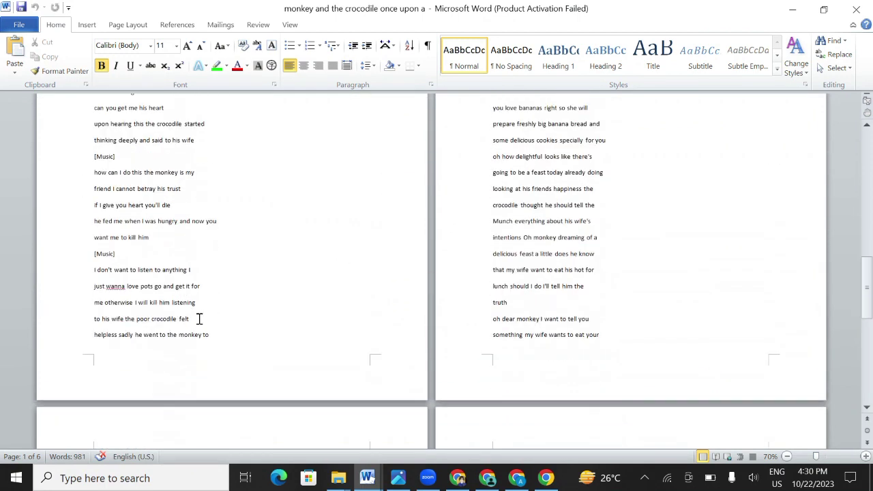
scroll(457, 333, "down", 2)
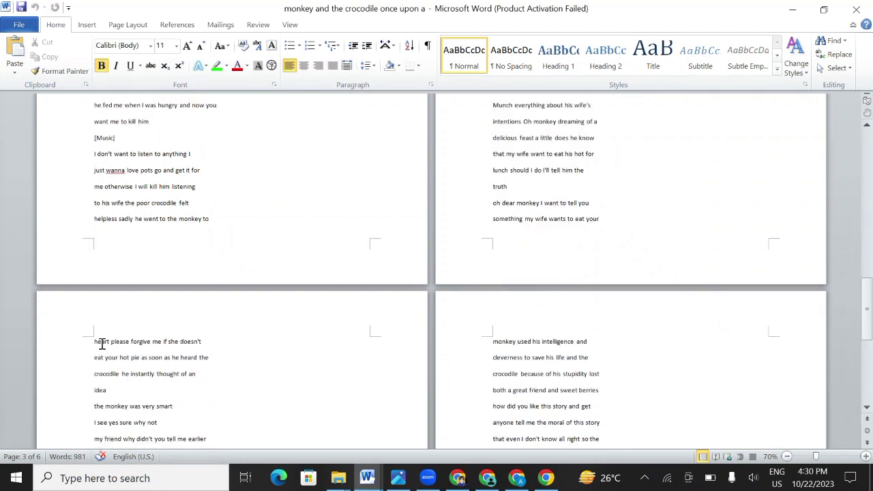
scroll(287, 343, "down", 4)
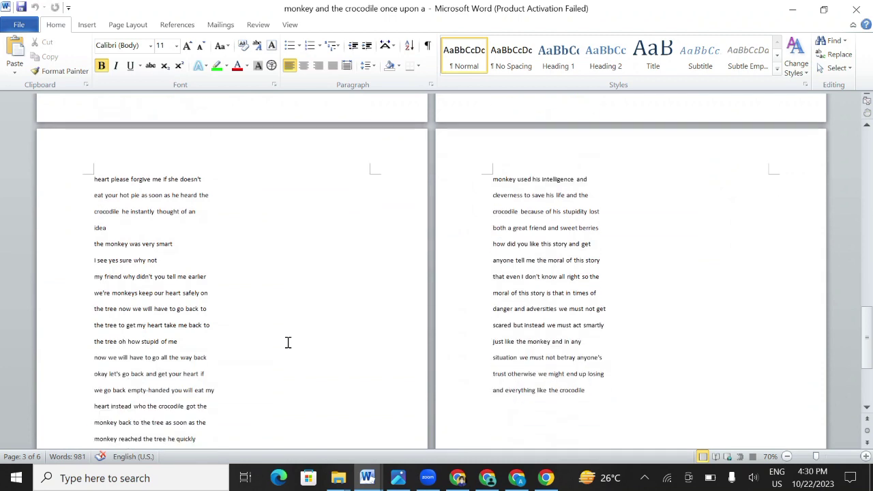
scroll(341, 339, "down", 2)
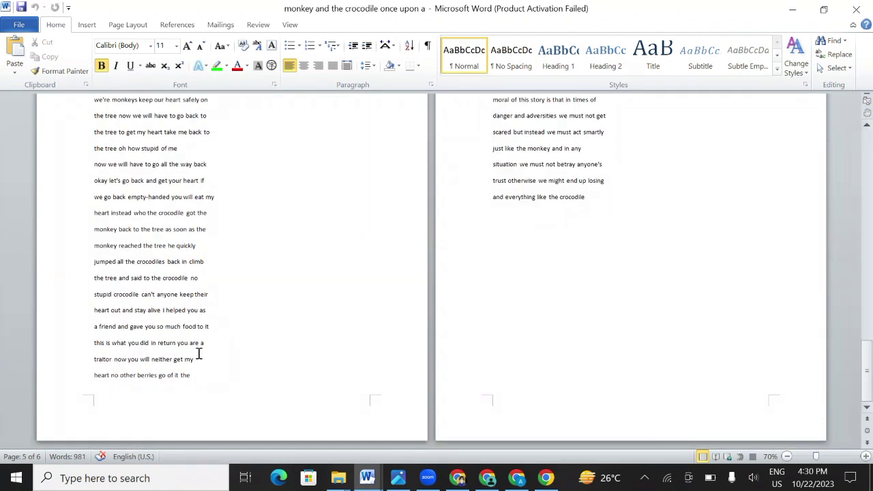
scroll(599, 314, "up", 4)
scroll(599, 307, "down", 2)
scroll(581, 296, "up", 5)
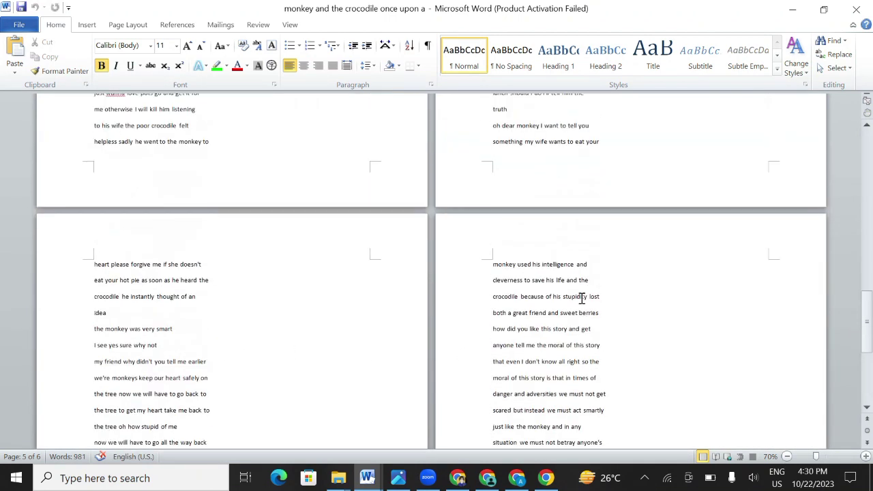
- Enlarge the document view to 90% and highlight the line "time in the middle of a dense forest" on the first page
left_click(866, 456)
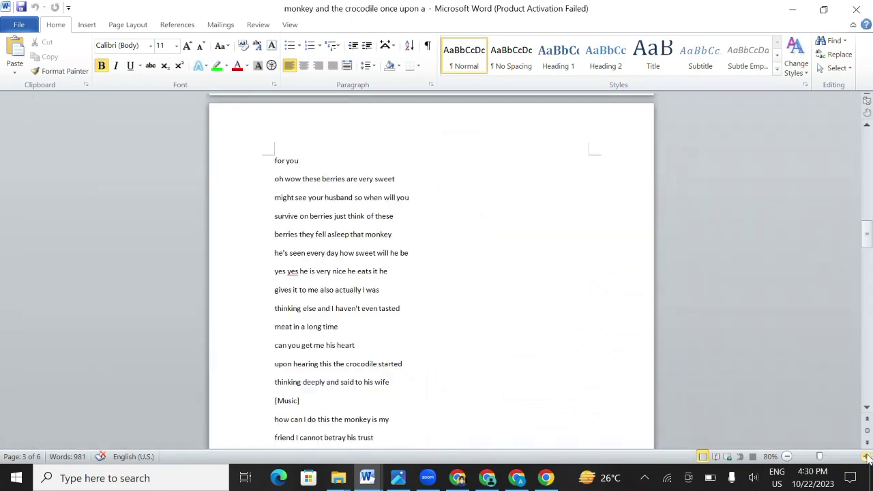
left_click(866, 457)
scroll(344, 219, "up", 12)
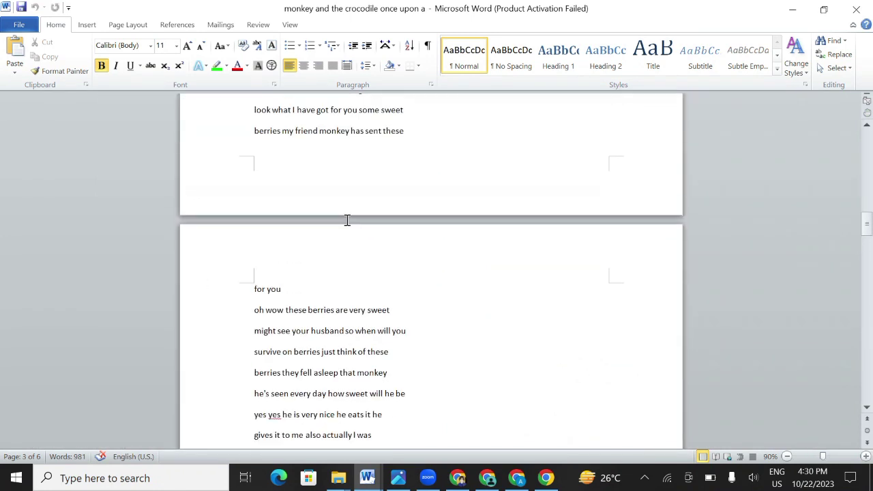
scroll(355, 218, "up", 5)
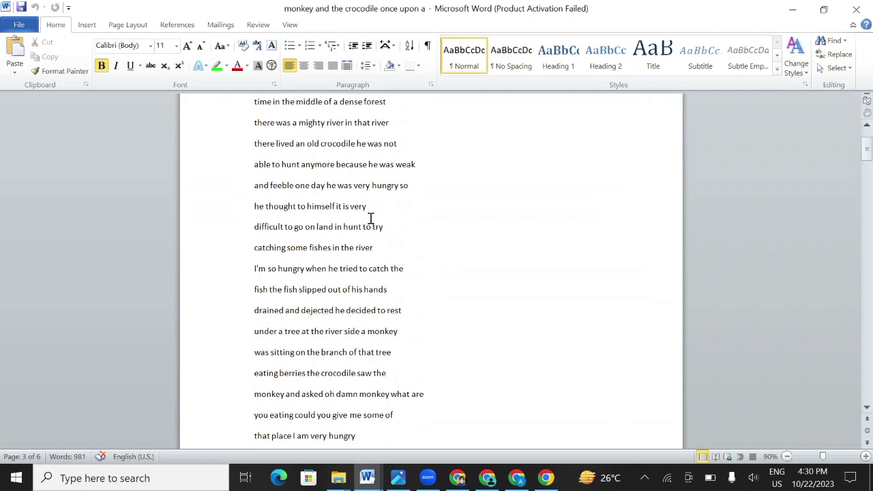
left_click(253, 171)
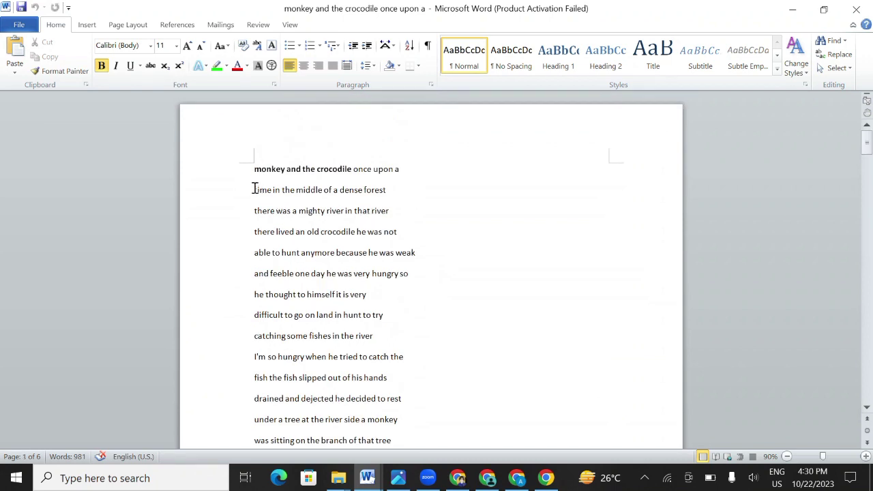
left_click_drag(253, 189, 410, 189)
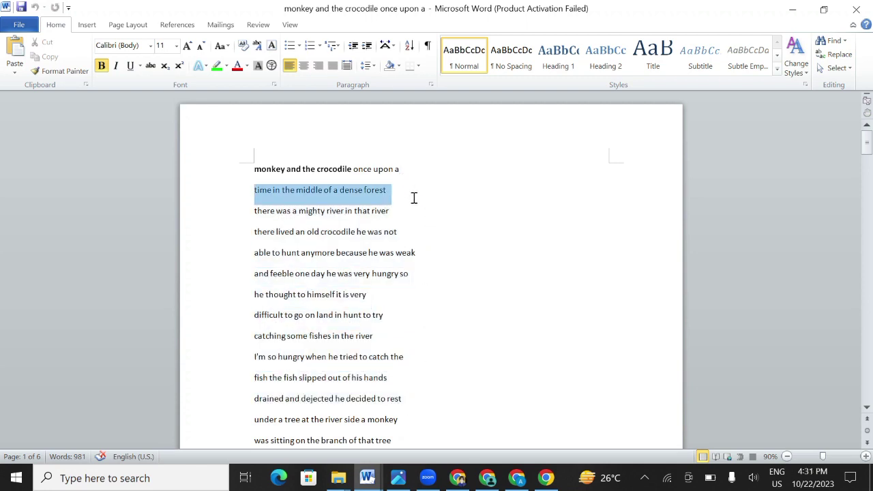
left_click(450, 219)
- Examine the wording and short line layout of the monkey and crocodile story's first page
scroll(350, 246, "down", 4)
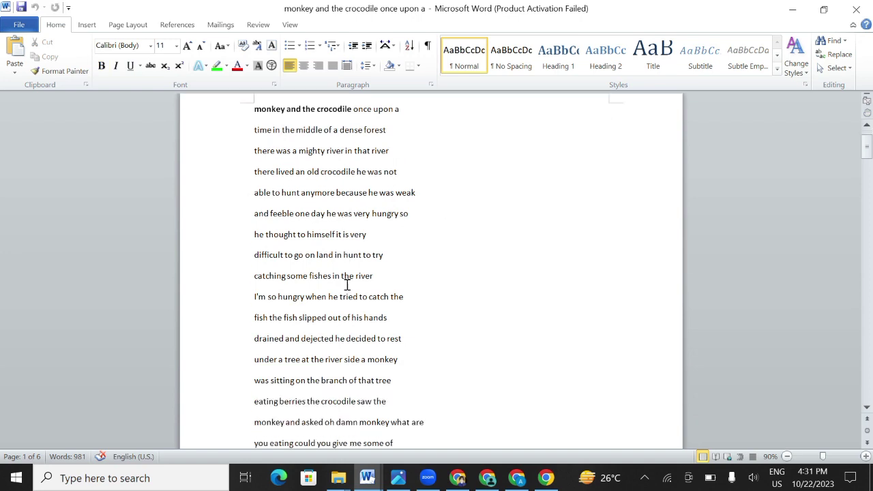
scroll(452, 287, "up", 4)
scroll(409, 205, "up", 1)
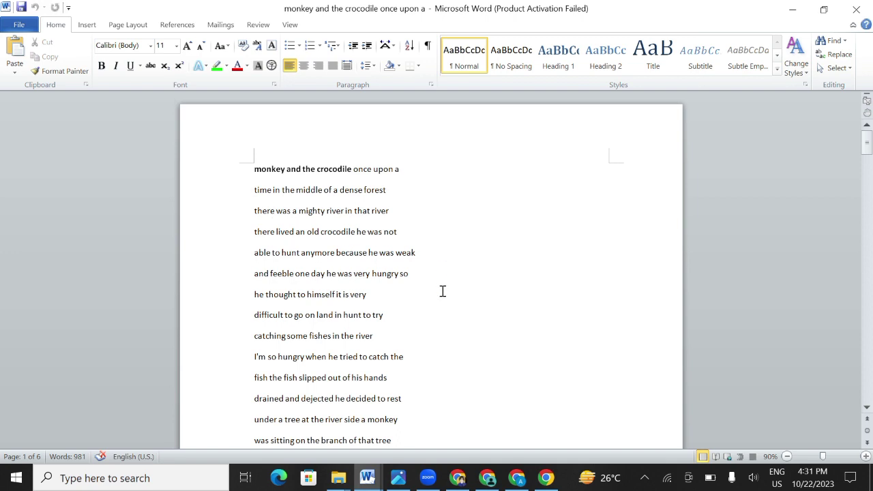
scroll(442, 291, "down", 7)
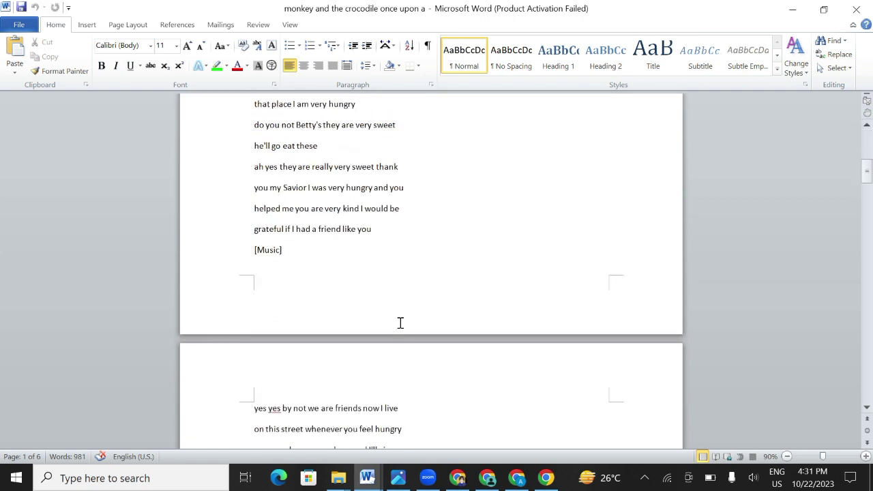
scroll(400, 322, "up", 7)
left_click_drag(251, 190, 285, 191)
left_click(255, 190)
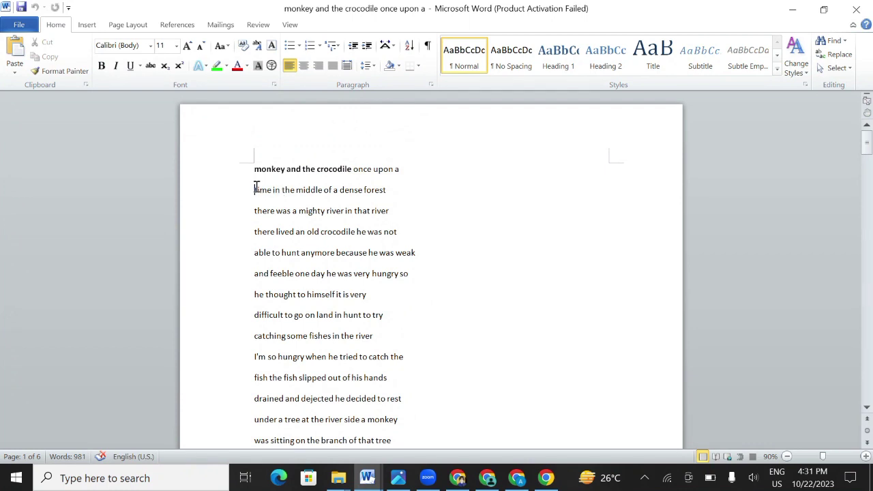
left_click(376, 294)
left_click(418, 195)
scroll(445, 289, "down", 2)
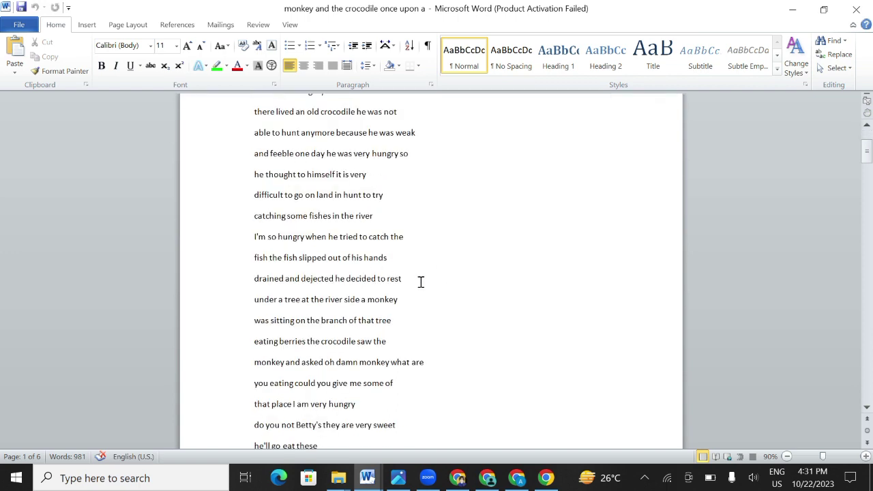
scroll(421, 282, "down", 4)
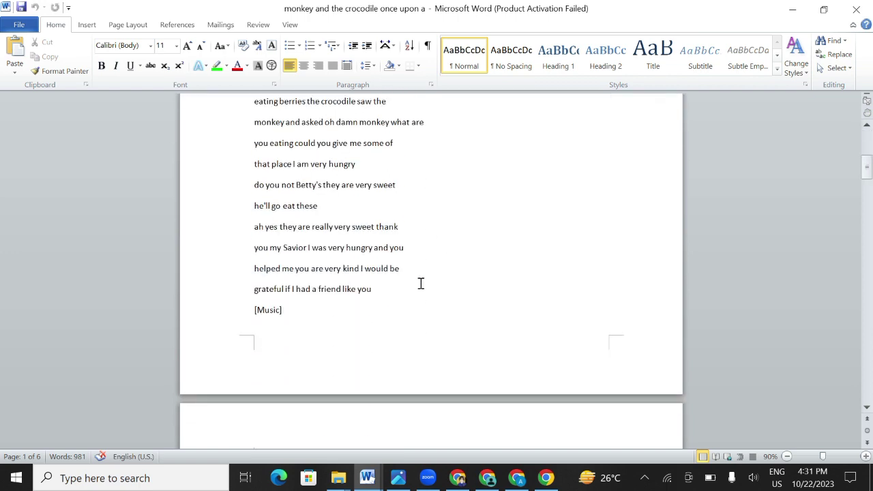
scroll(421, 283, "up", 2)
scroll(421, 283, "up", 4)
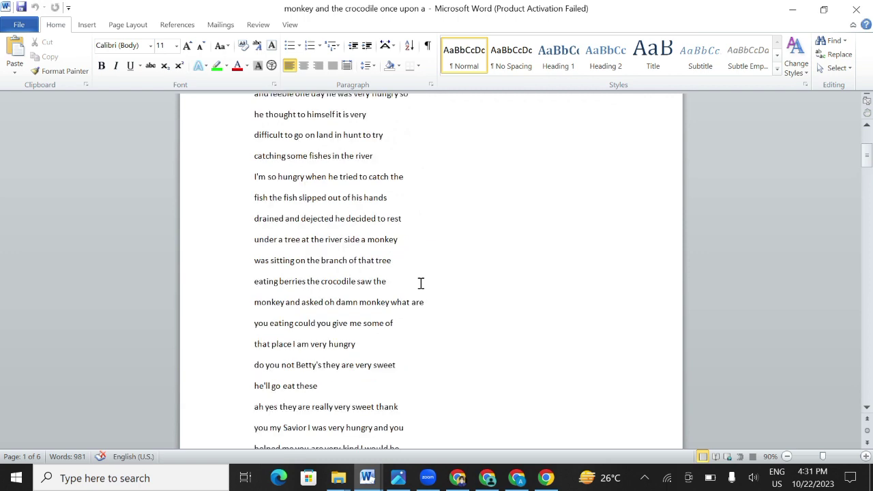
- Open the recent file "The Cat Princess Story in English" from File Explorer and bring its Word window to the front
left_click(340, 478)
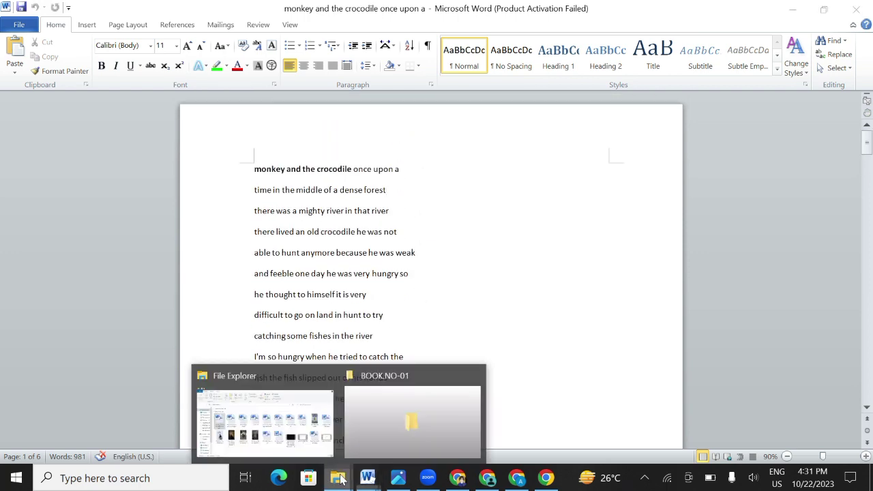
left_click(288, 431)
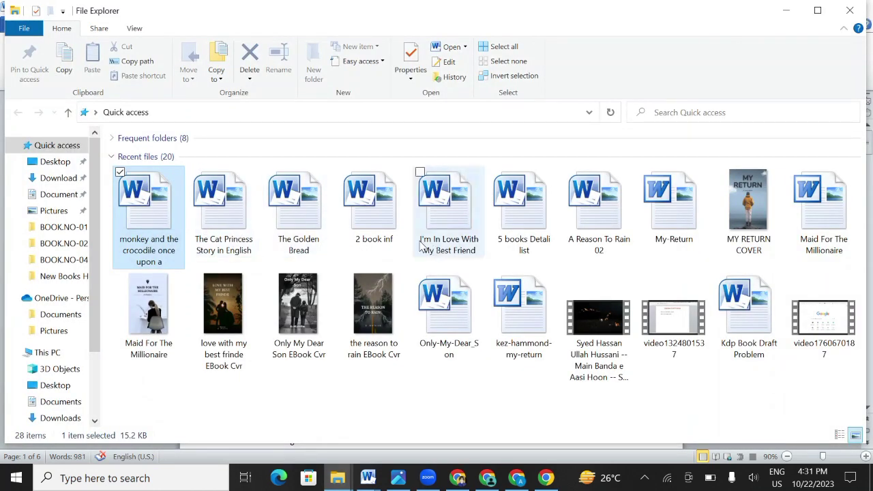
double_click(227, 212)
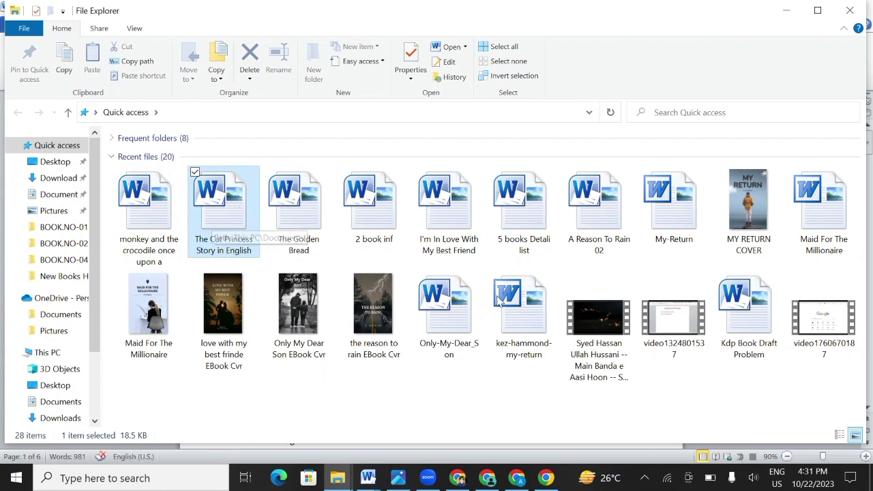
mouse_move(367, 478)
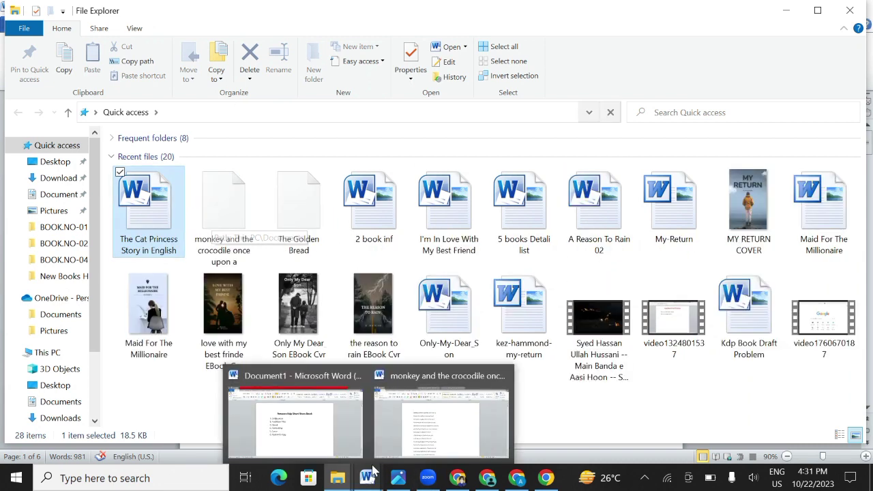
left_click(287, 393)
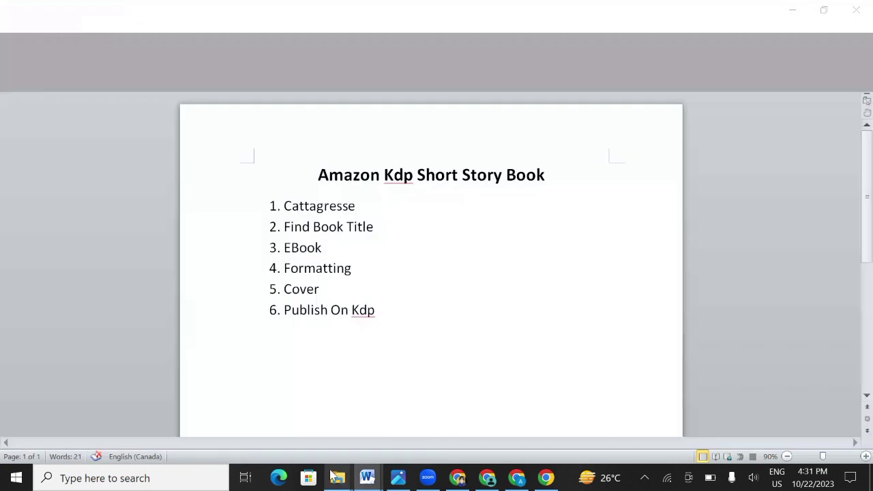
mouse_move(367, 477)
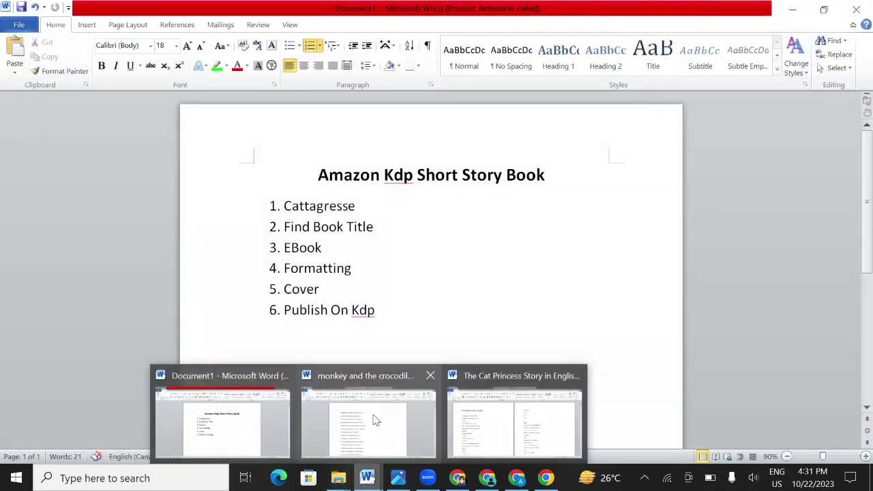
left_click(509, 399)
- Highlight the opening lines of the Cat Princess story, plus the second-page passage from "[Music]" to "it was a beautiful persian cat that"
scroll(203, 165, "down", 1)
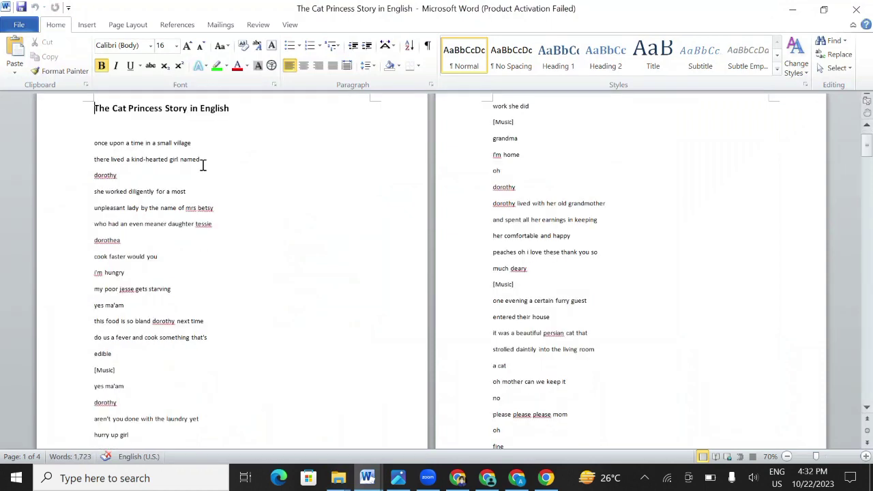
scroll(142, 160, "up", 1)
scroll(133, 187, "down", 1)
left_click_drag(97, 143, 219, 308)
left_click_drag(491, 122, 588, 334)
- Look through the following pages of the Cat Princess story and return to its title
scroll(532, 307, "down", 9)
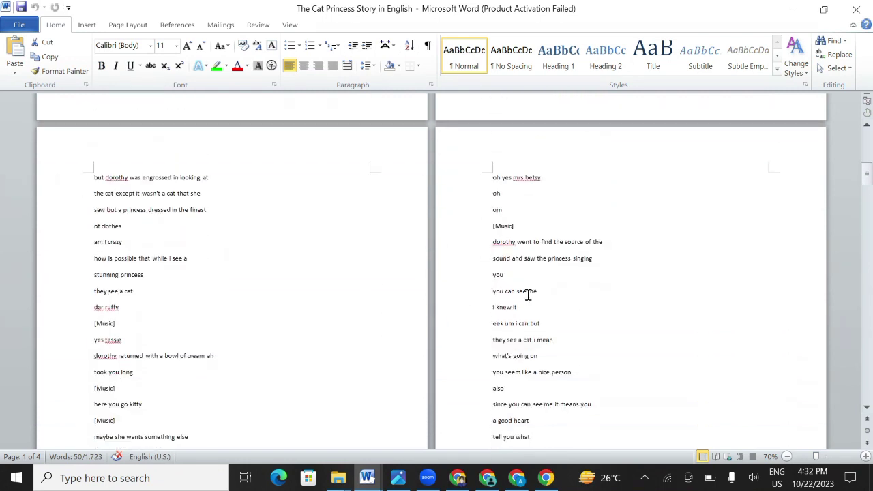
scroll(491, 269, "down", 4)
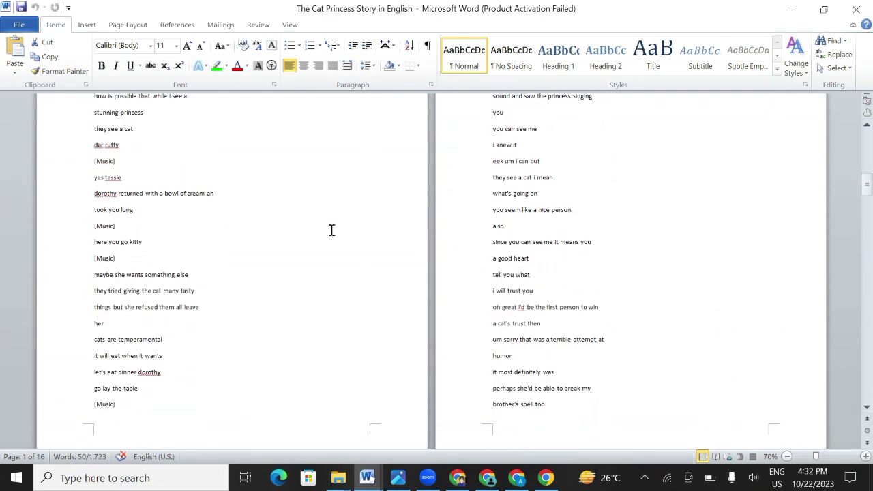
scroll(307, 240, "up", 10)
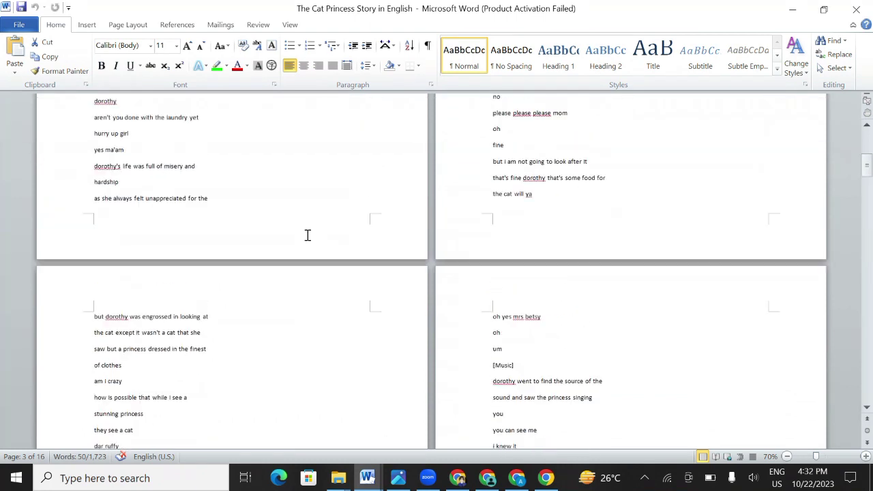
scroll(307, 235, "up", 5)
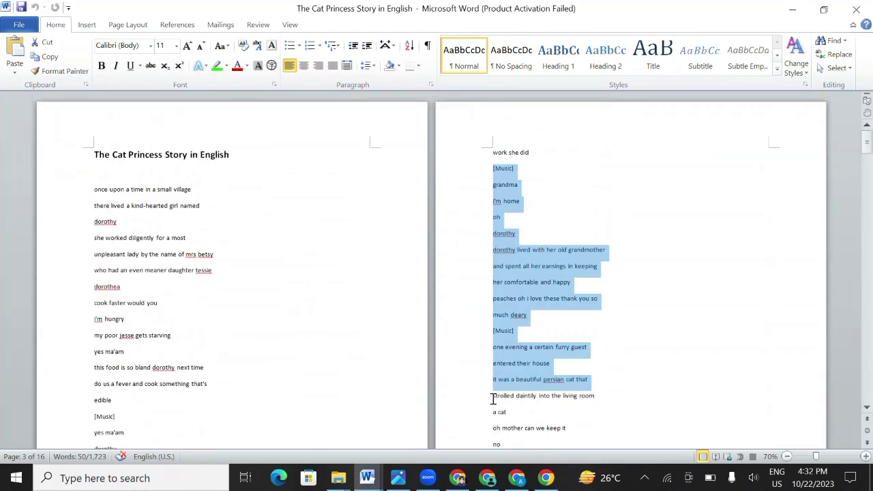
mouse_move(367, 478)
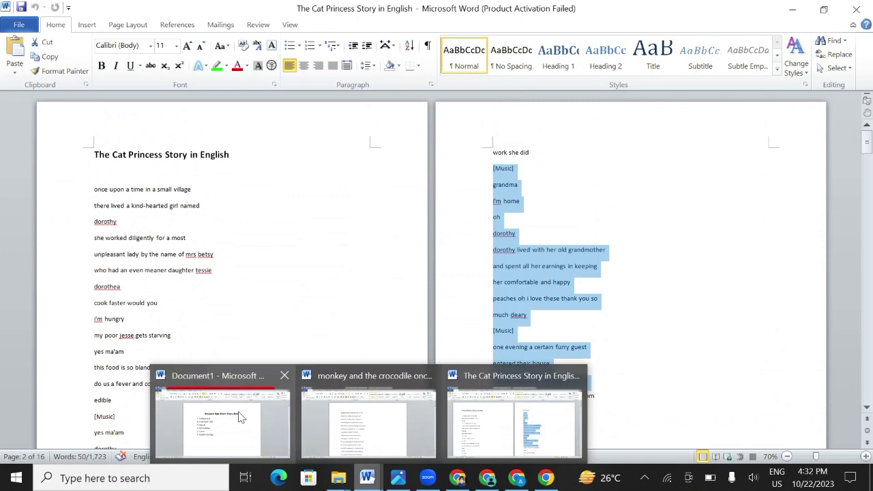
- Switch to the monkey and crocodile story and highlight its lines from "time in the middle of a dense forest" to "difficult to go on land in hunt to try"
left_click(374, 428)
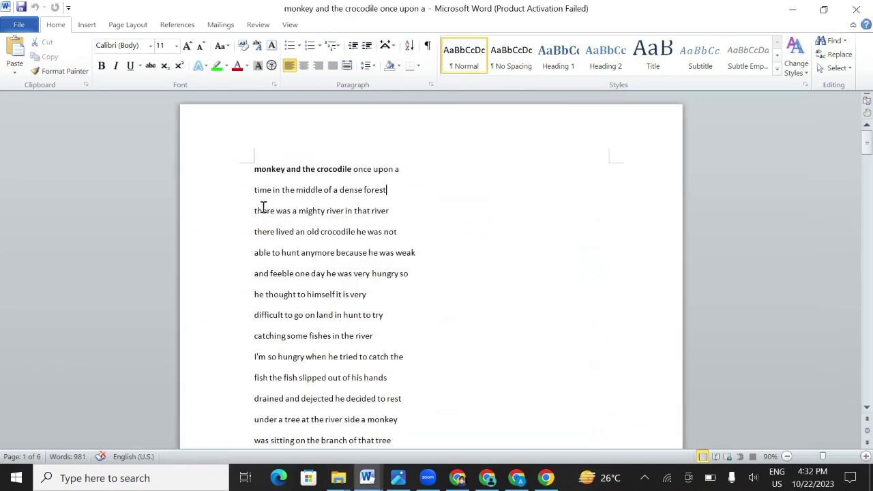
left_click_drag(250, 189, 419, 318)
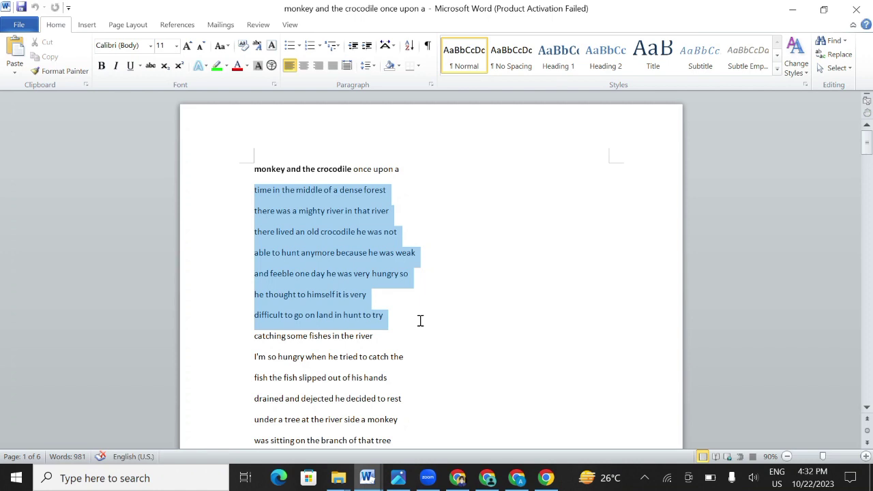
right_click(324, 218)
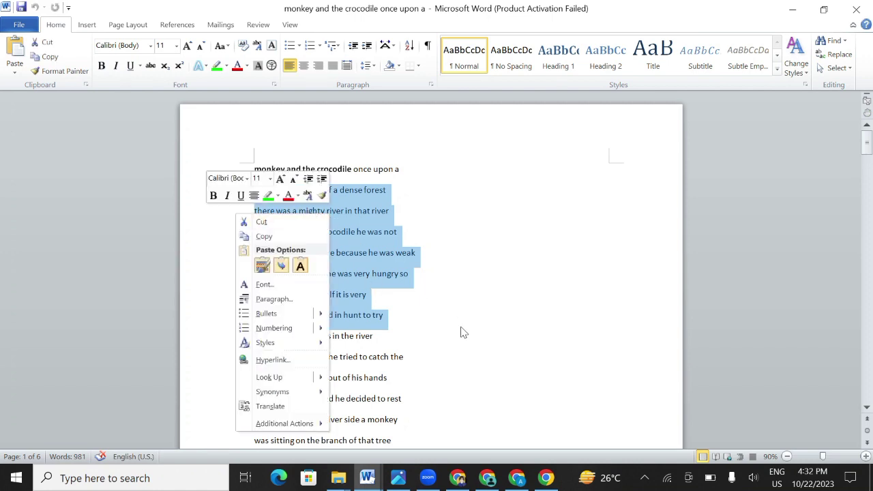
key("Escape")
left_click(388, 314)
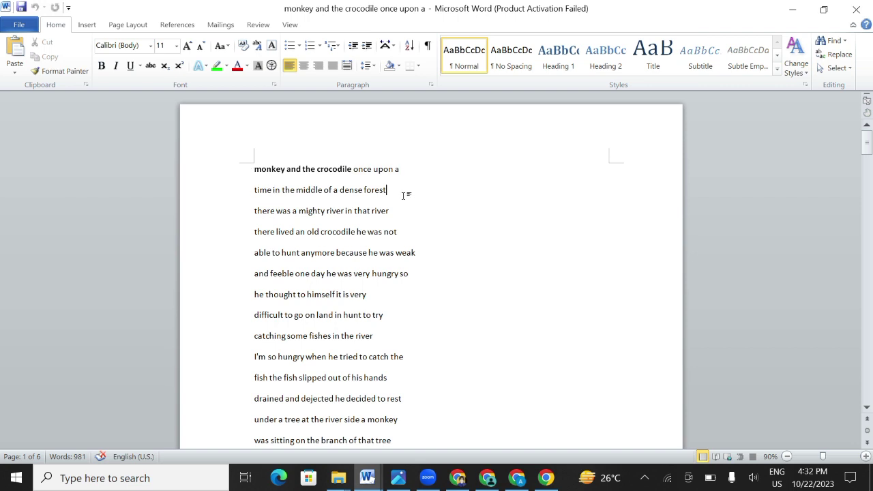
- Read through the first page of the monkey and crocodile story, from its bold title to the closing "[Music]" line
scroll(341, 273, "down", 3)
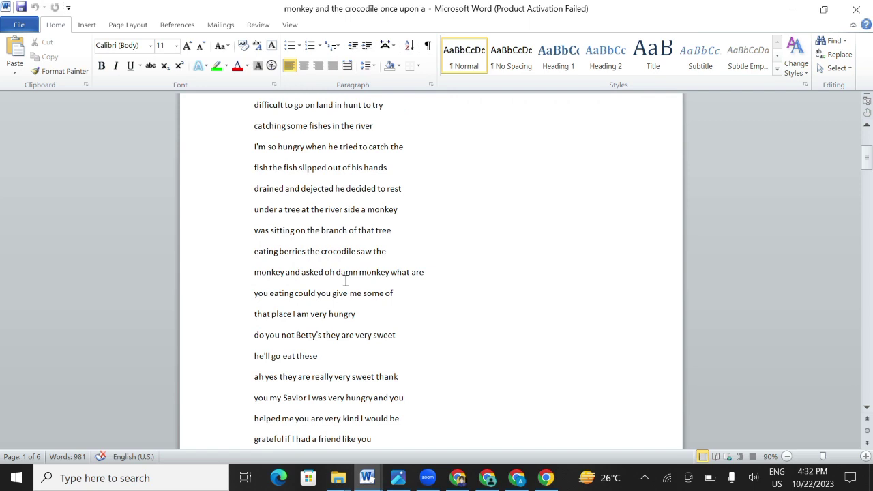
scroll(346, 279, "down", 2)
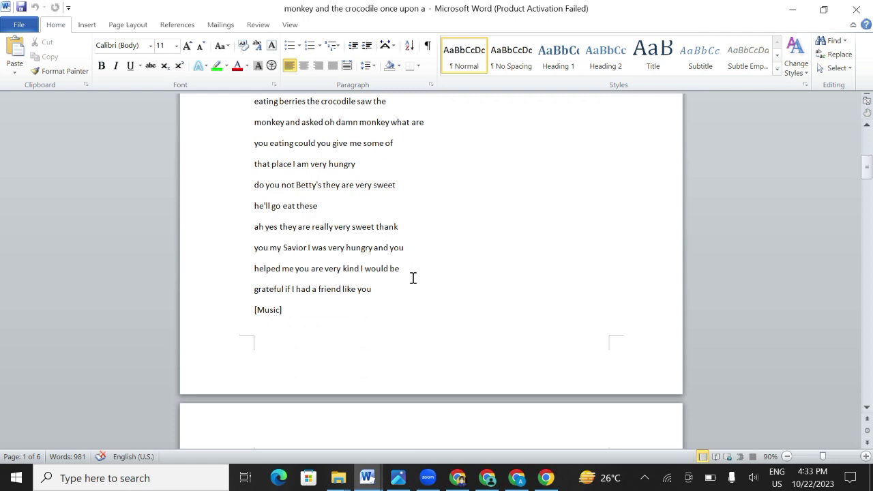
scroll(413, 286, "up", 4)
scroll(413, 293, "up", 1)
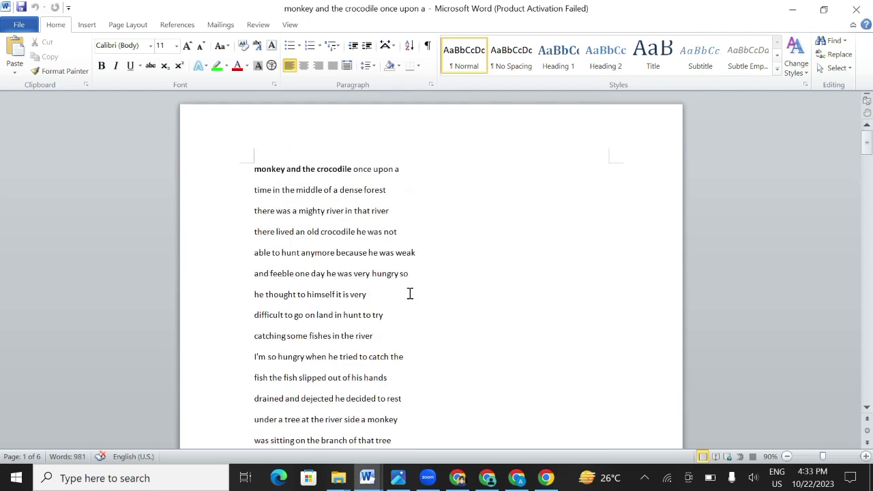
scroll(409, 294, "down", 1)
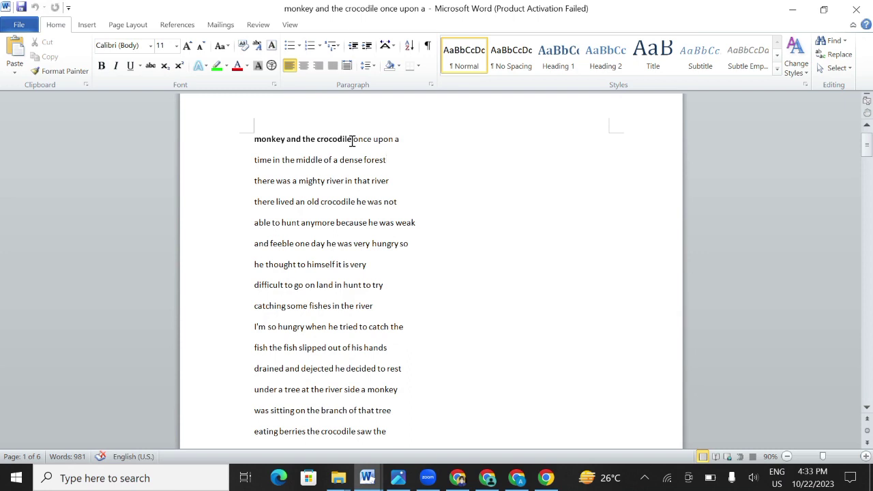
scroll(327, 266, "down", 2)
- Open the recent file "The Golden Bread" from File Explorer and look through its opening pages in Word
left_click(368, 481)
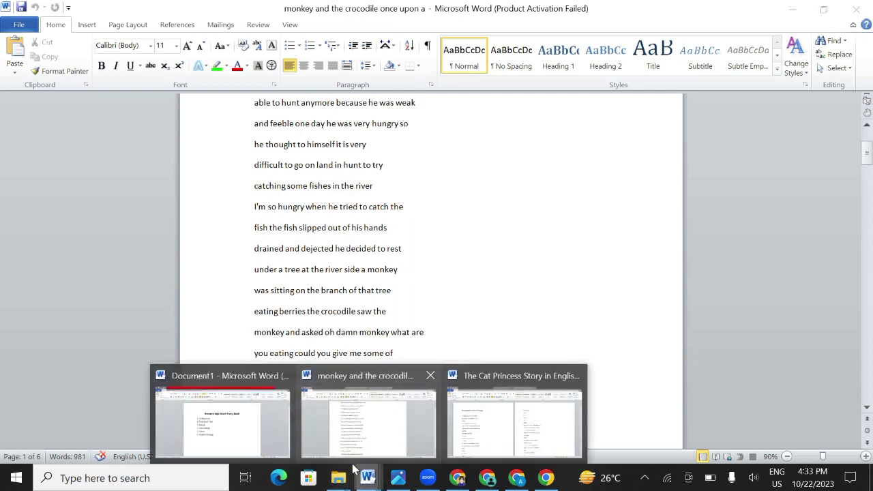
mouse_move(343, 481)
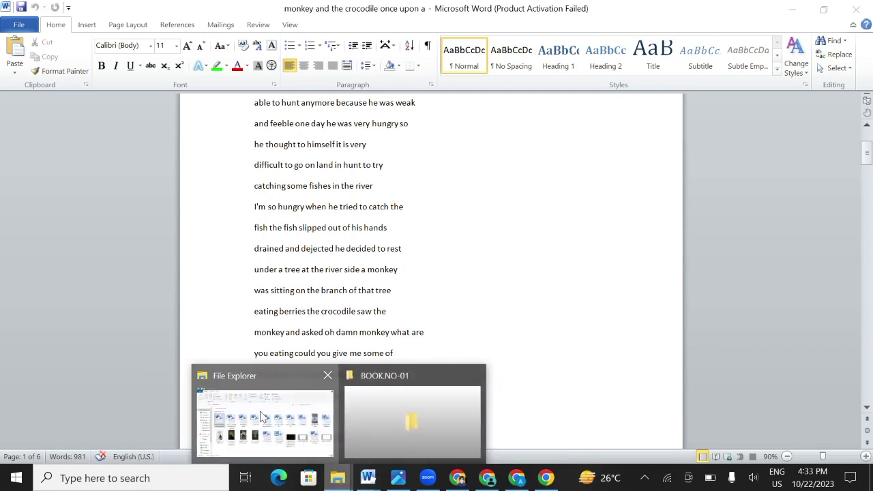
left_click(263, 417)
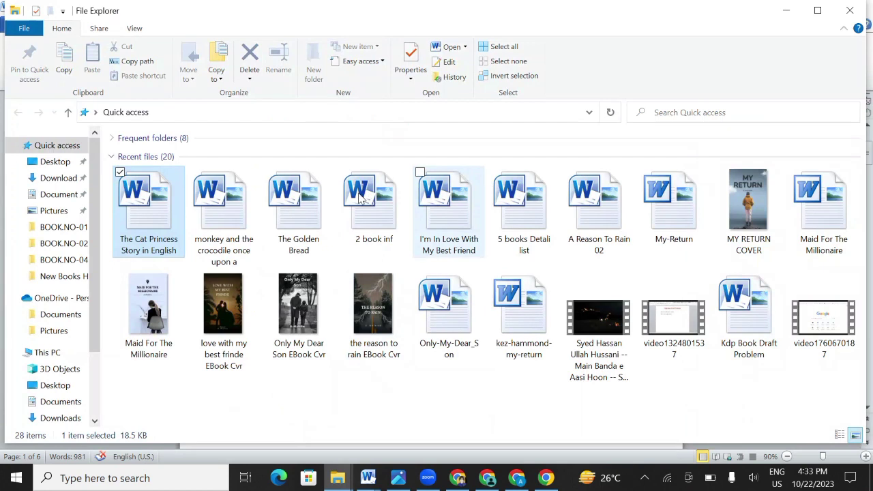
left_click(293, 218)
double_click(293, 219)
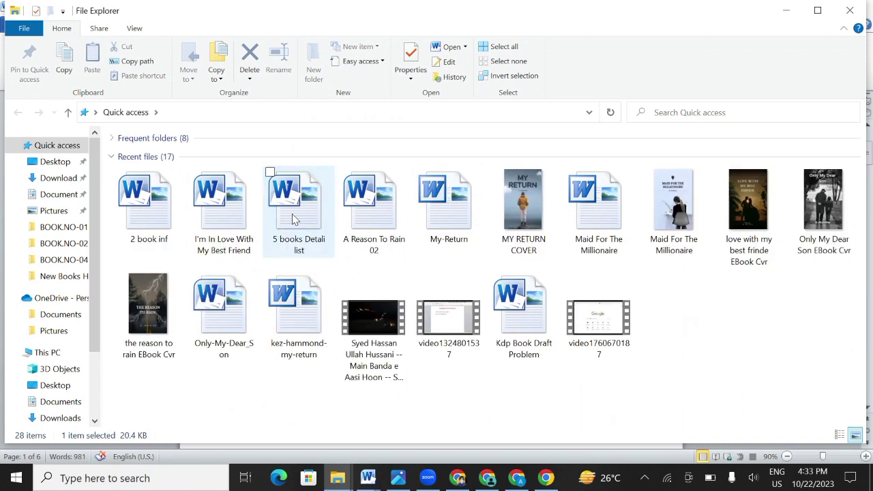
left_click(368, 479)
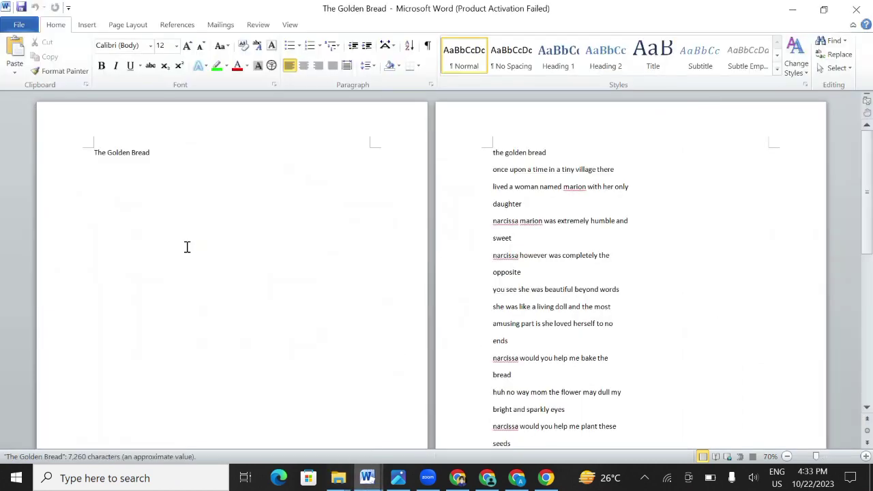
scroll(275, 284, "down", 5)
scroll(307, 326, "down", 8)
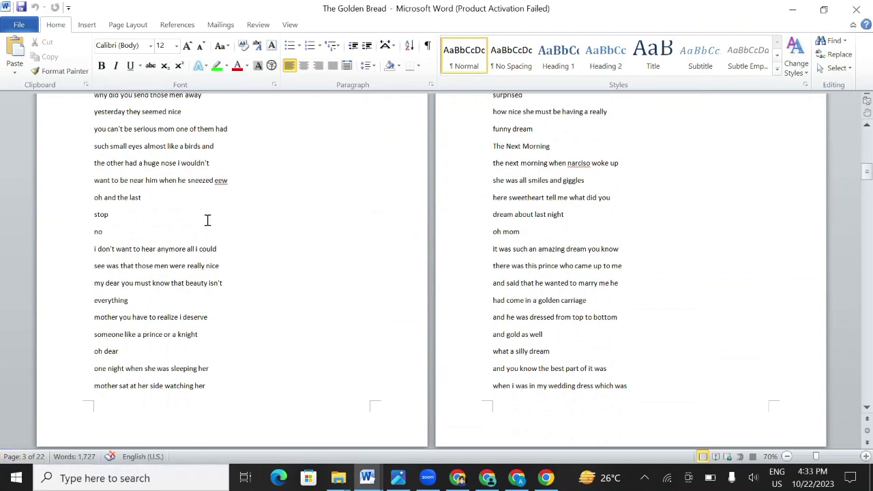
- Compare the three story manuscripts by switching from the monkey and crocodile story to The Golden Bread and The Cat Princess Story
left_click(372, 478)
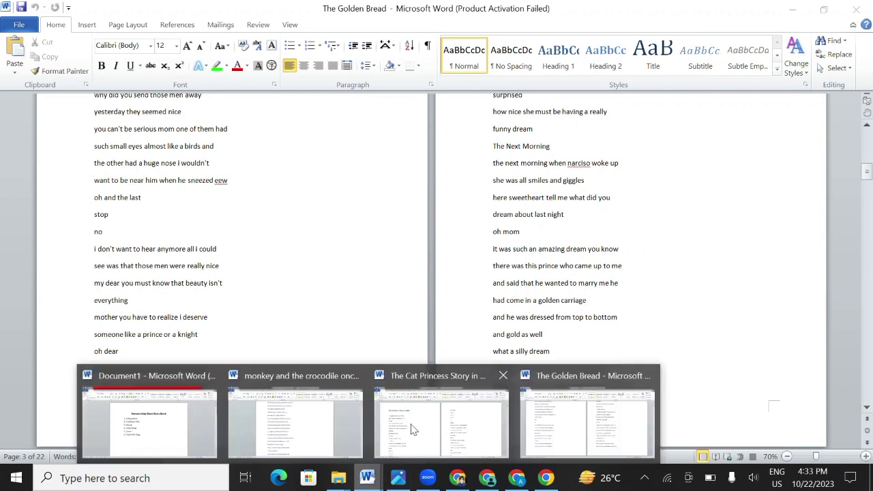
mouse_move(417, 423)
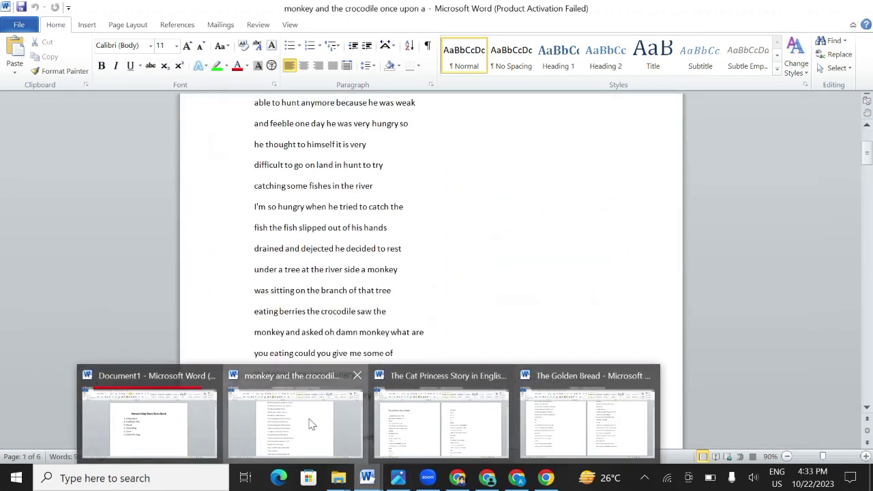
left_click(310, 423)
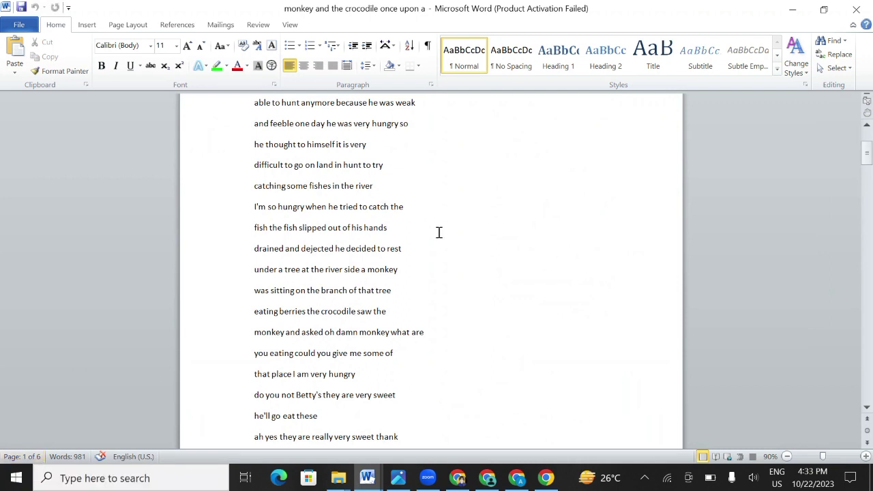
scroll(436, 239, "down", 2)
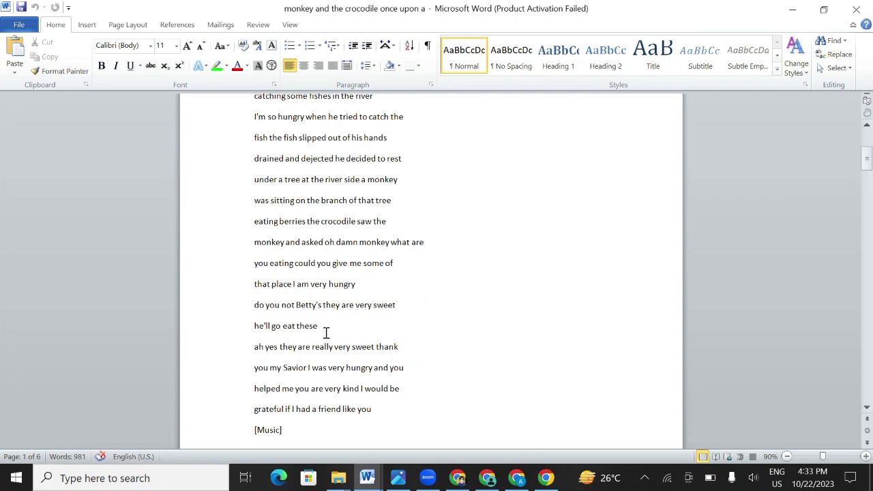
left_click(369, 477)
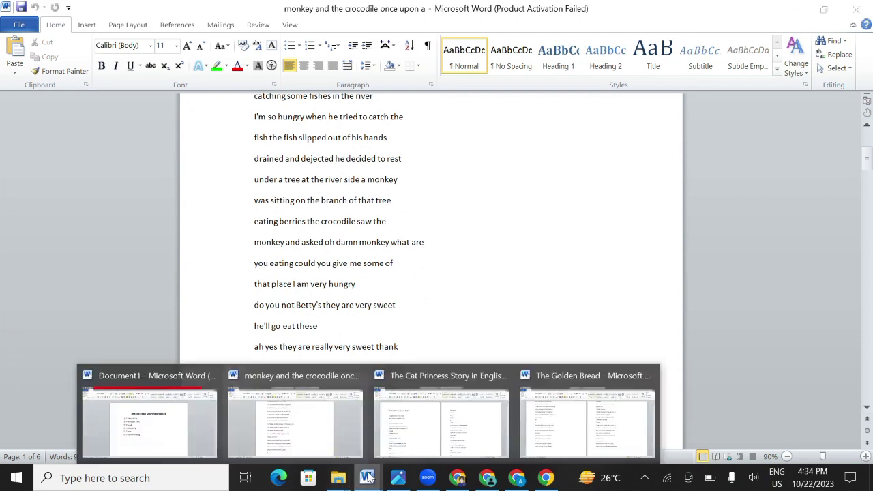
left_click(727, 416)
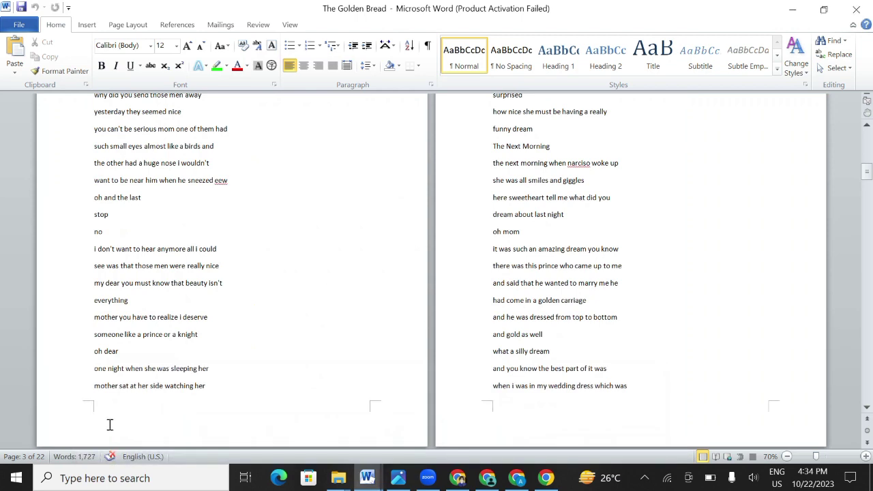
left_click(383, 477)
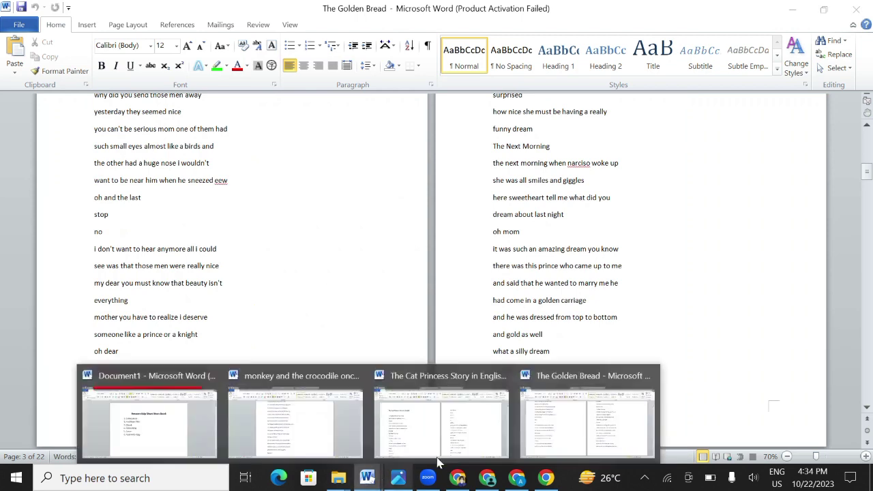
left_click(418, 419)
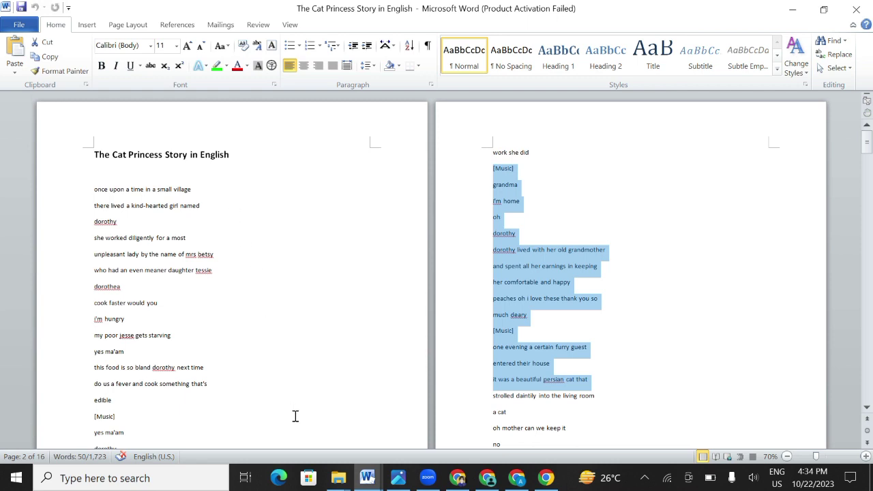
- Switch to File Explorer and open the "New Books High Contant" folder in Downloads
mouse_move(339, 483)
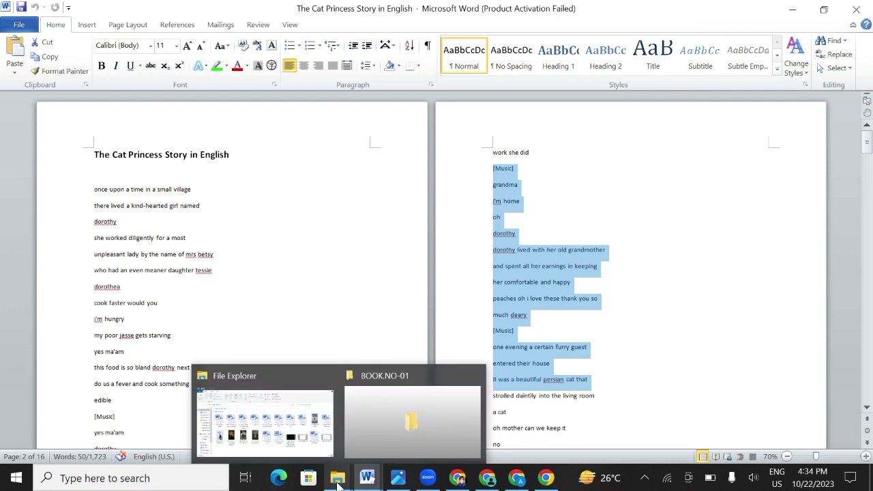
left_click(308, 434)
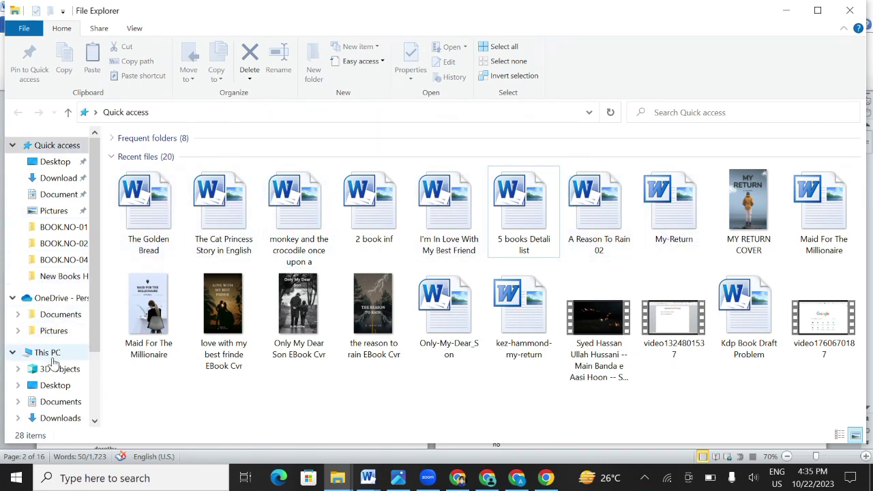
left_click(59, 418)
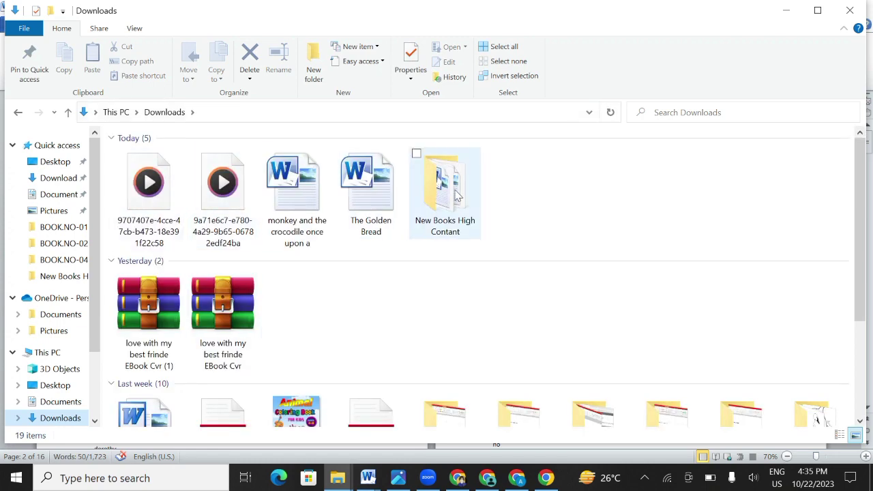
left_click(457, 191)
double_click(457, 191)
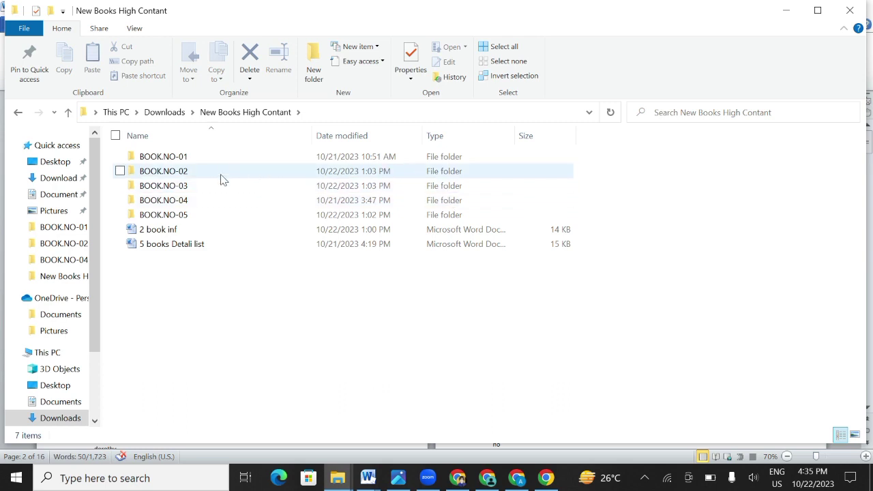
- Open the Word document "Only-My-Dear_Son" from the BOOK.NO-01 folder and bring its window to the front
mouse_move(215, 194)
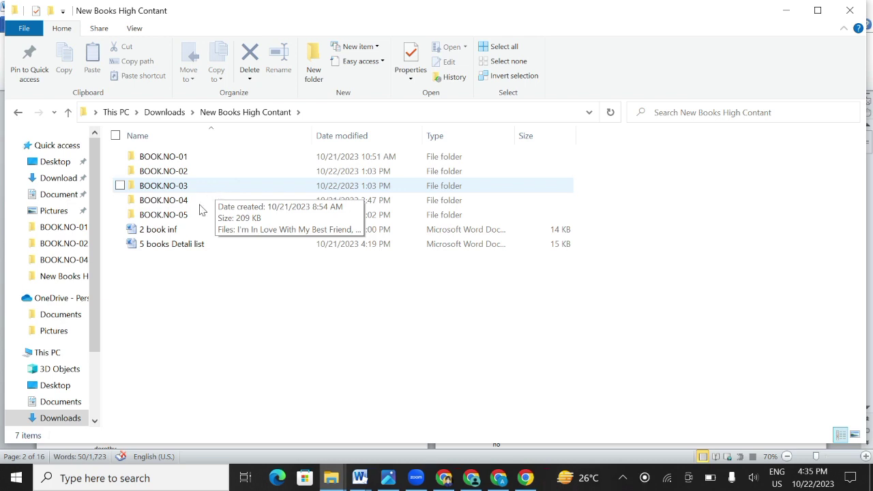
left_click(204, 157)
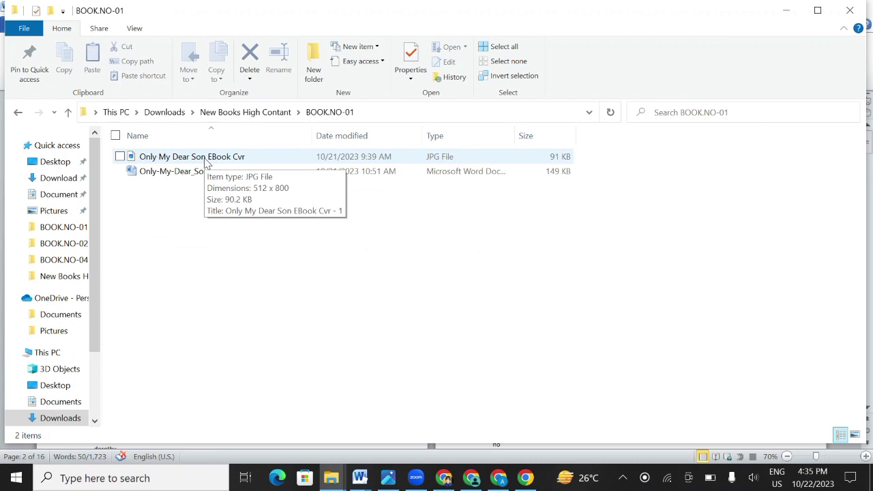
left_click(196, 172)
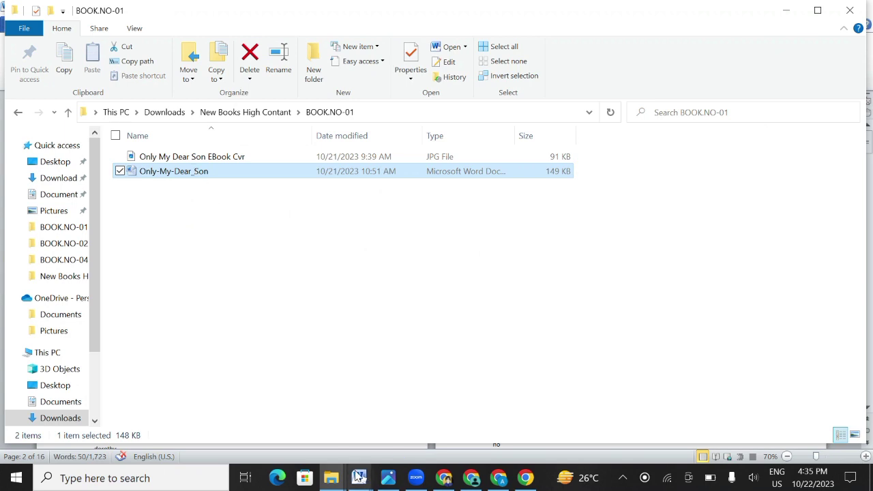
mouse_move(359, 476)
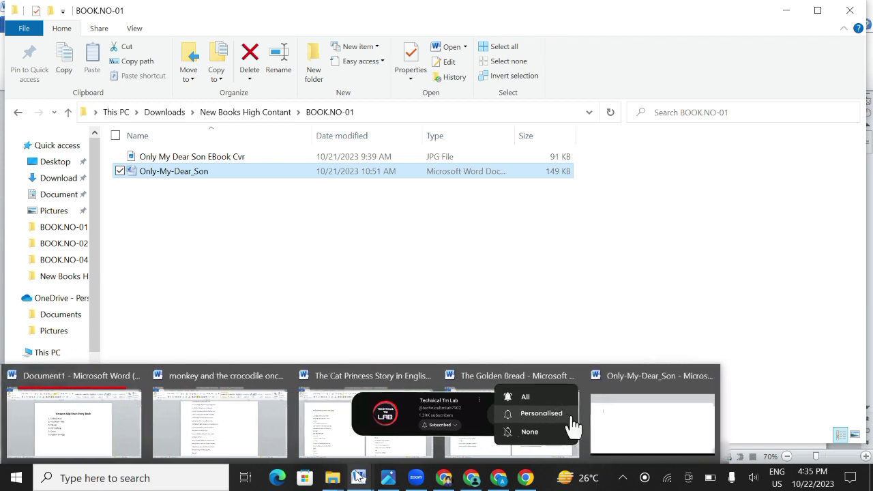
left_click(680, 415)
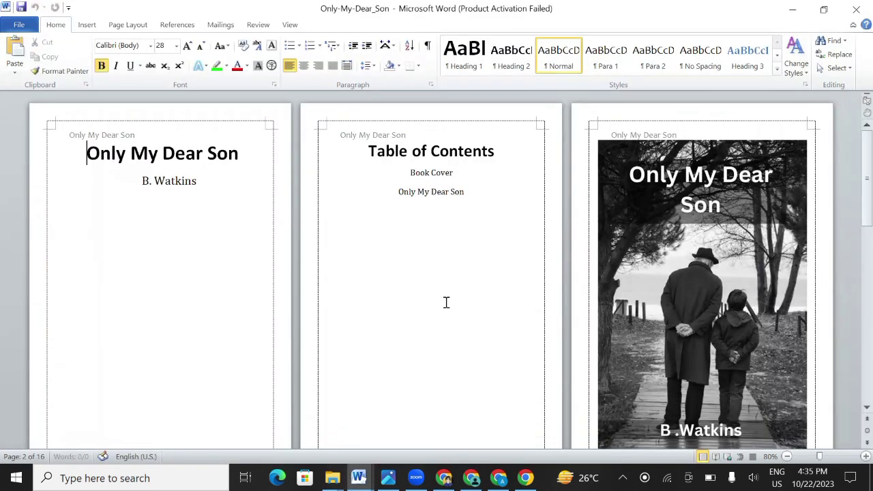
- Highlight the book title "Only My Dear Son" and examine the title, contents, cover and first story pages
left_click_drag(87, 153, 238, 157)
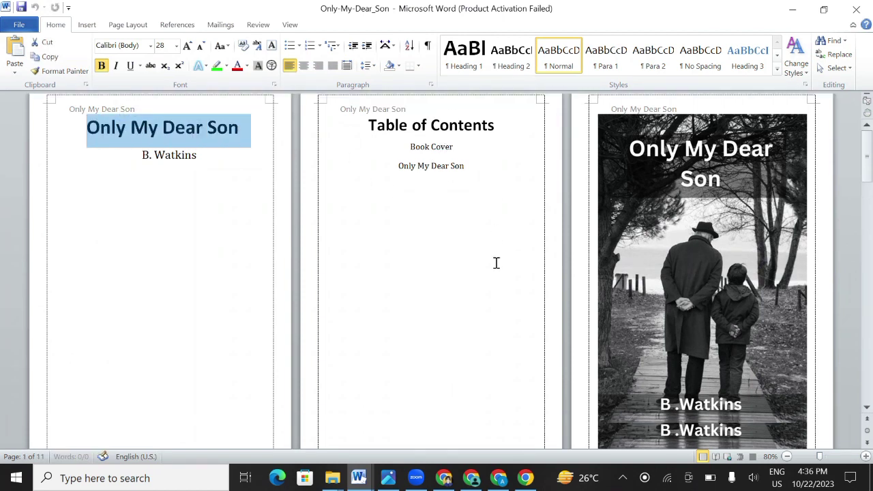
scroll(495, 261, "down", 1)
scroll(551, 267, "up", 1)
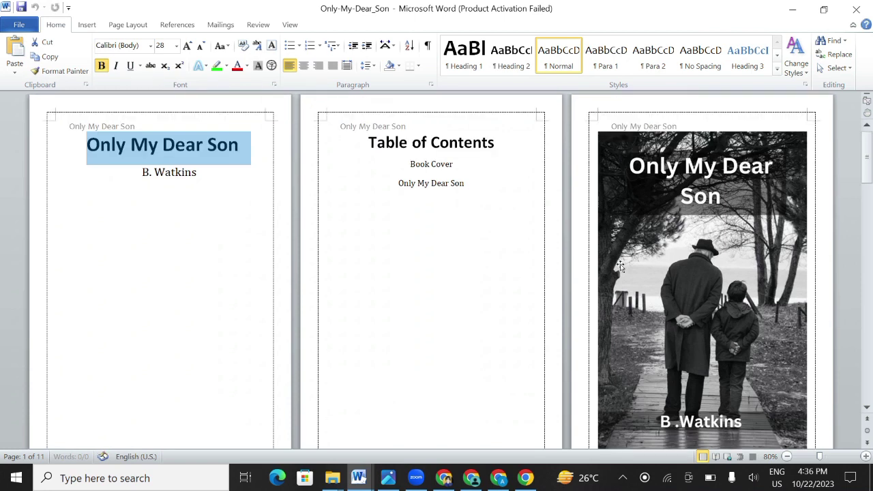
scroll(657, 204, "down", 3)
scroll(567, 283, "down", 11)
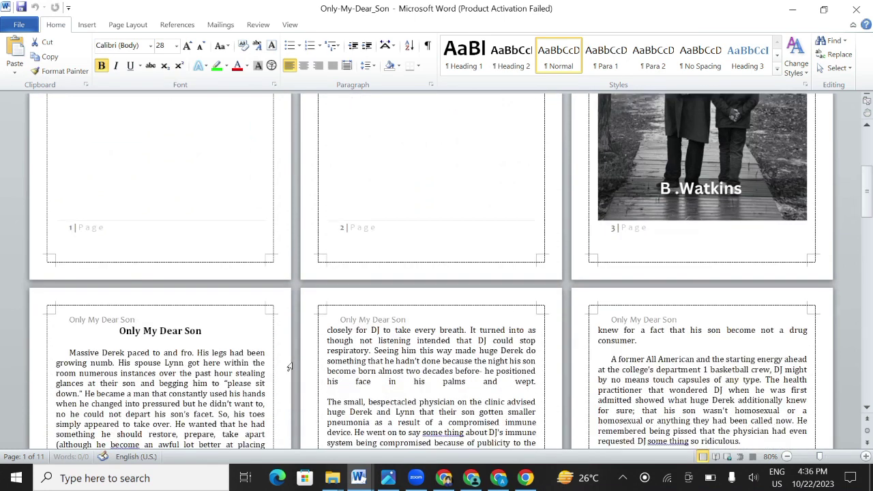
scroll(357, 320, "down", 7)
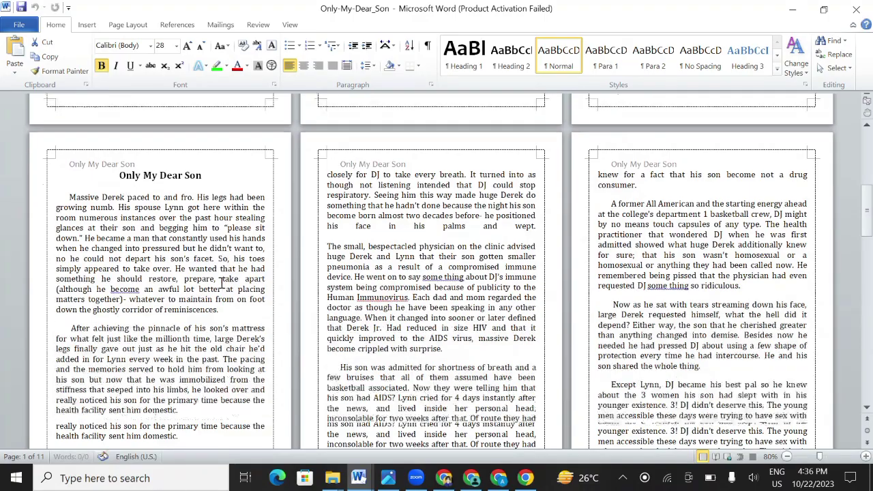
- Examine the formatted story pages of "Only-My-Dear_Son", checking their headers, page numbers and text layout through the middle of the book
scroll(357, 319, "down", 5)
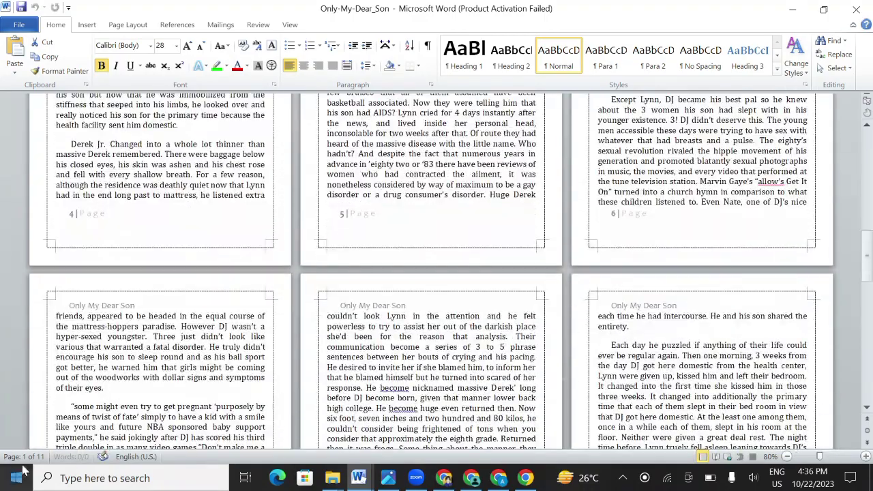
scroll(450, 350, "down", 11)
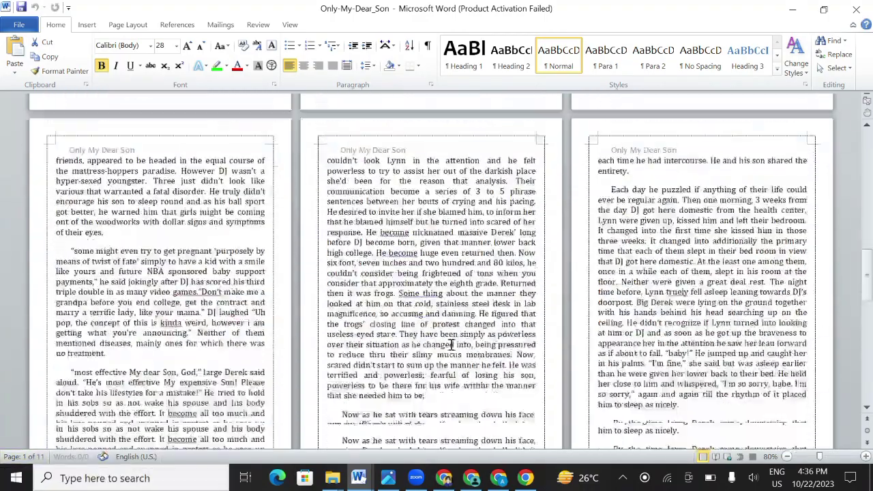
scroll(450, 348, "down", 10)
scroll(450, 344, "down", 7)
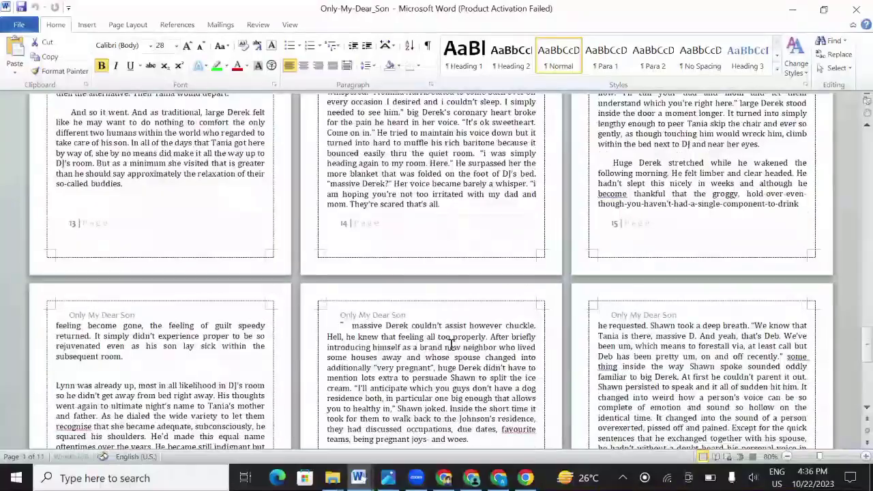
scroll(450, 344, "down", 8)
scroll(451, 344, "down", 5)
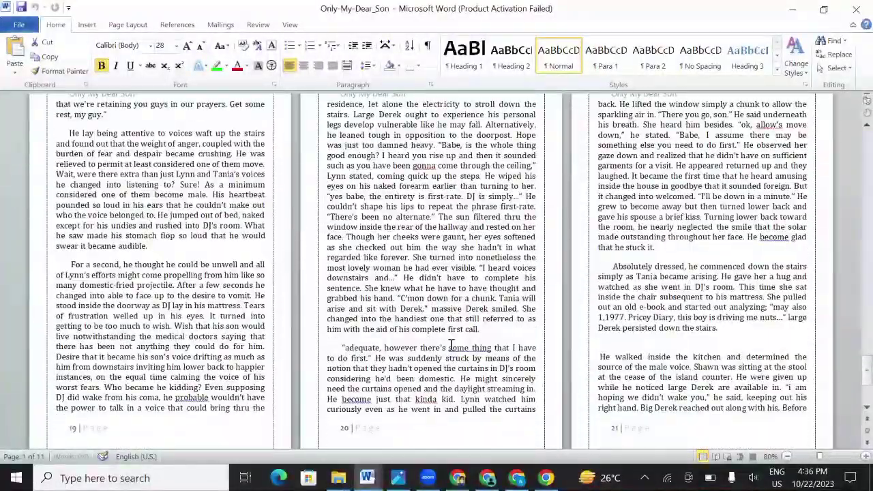
scroll(451, 348, "down", 6)
scroll(429, 395, "down", 8)
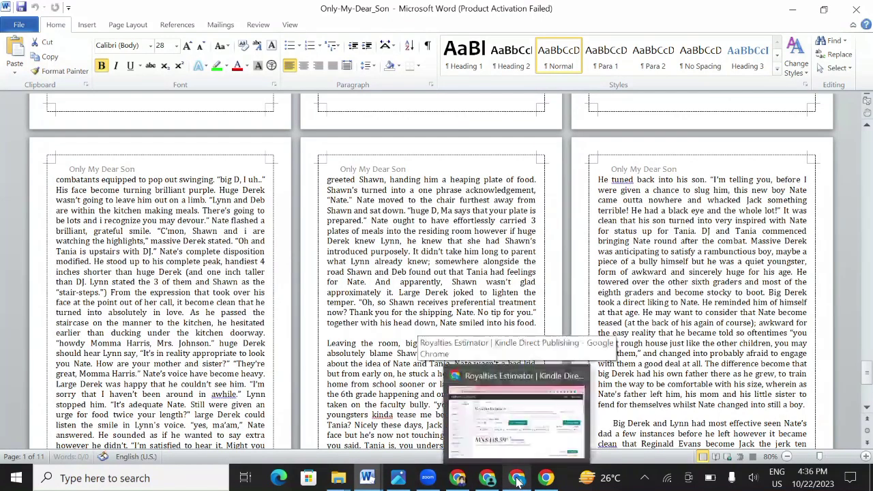
- Switch to the KDP Royalties Estimator in Chrome and highlight the estimated royalties, the selected books and the date range
left_click(450, 410)
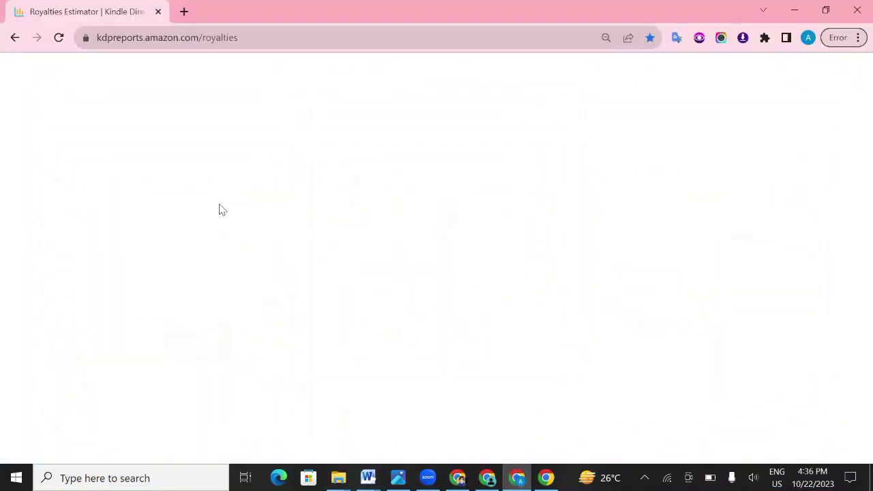
left_click_drag(384, 348, 243, 351)
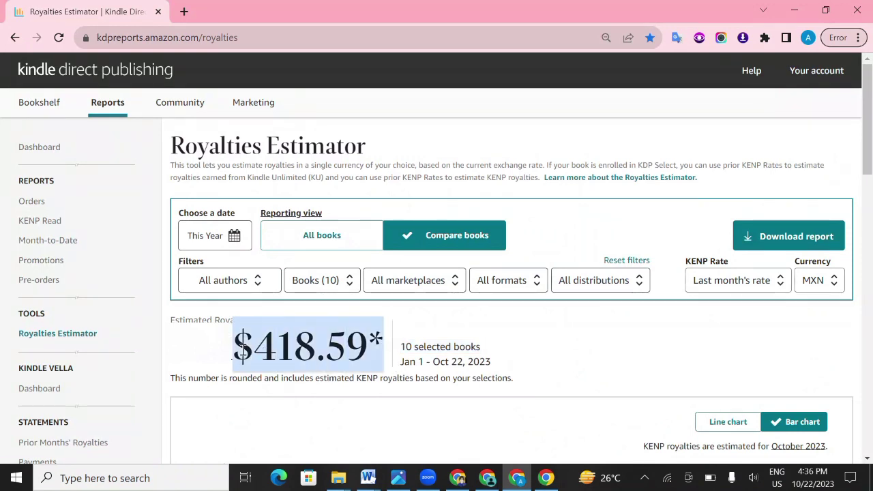
left_click(457, 346)
left_click_drag(403, 349, 495, 378)
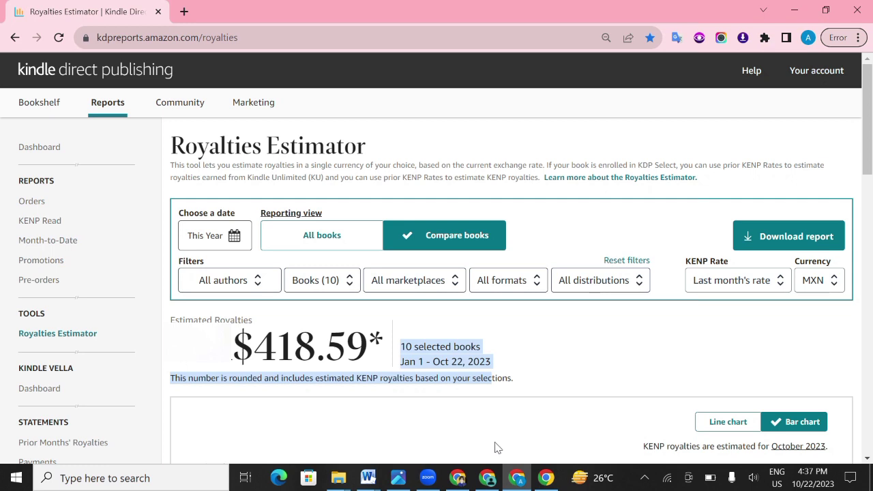
- Switch to the Amazon book results in the other Chrome window and highlight the search phrase "short story books for kids"
mouse_move(515, 482)
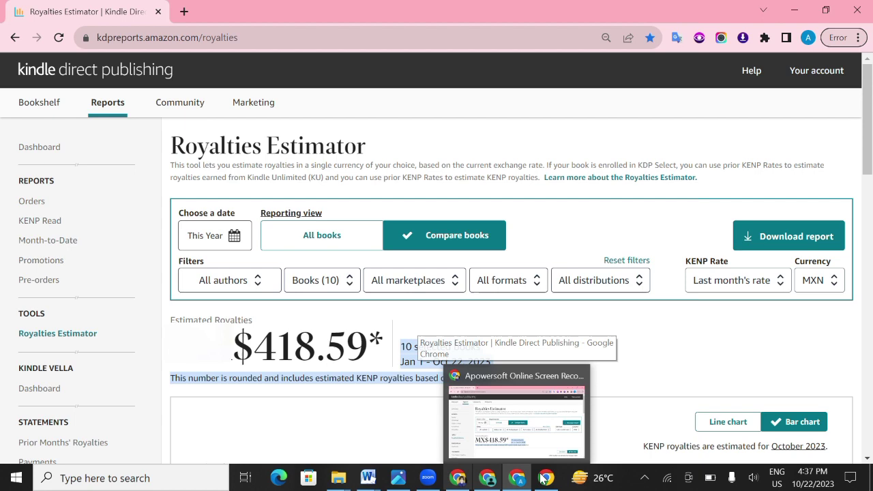
left_click(517, 482)
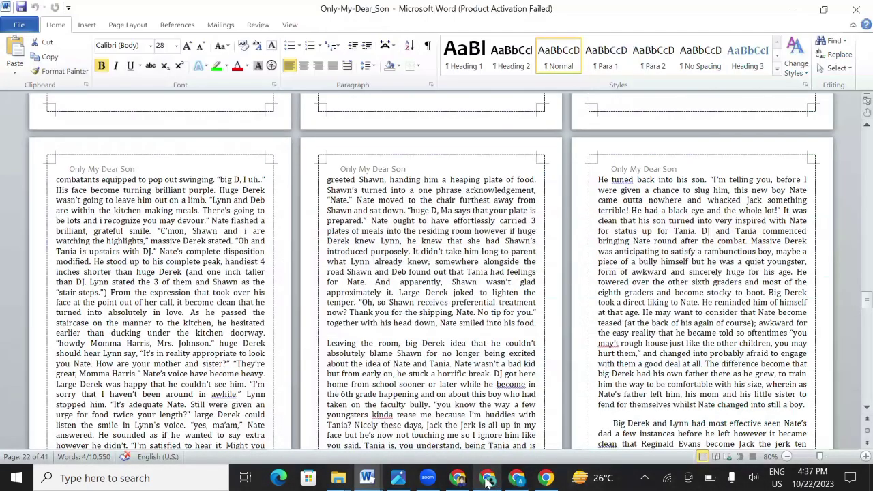
left_click(487, 481)
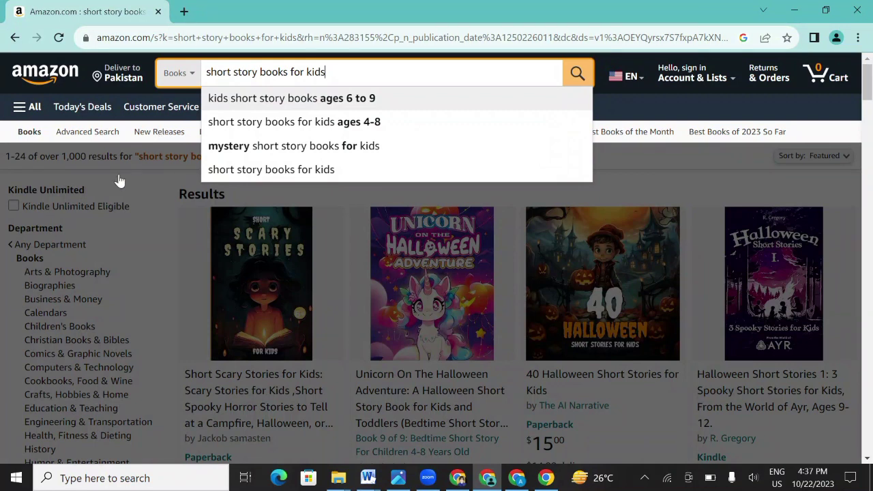
left_click(245, 76)
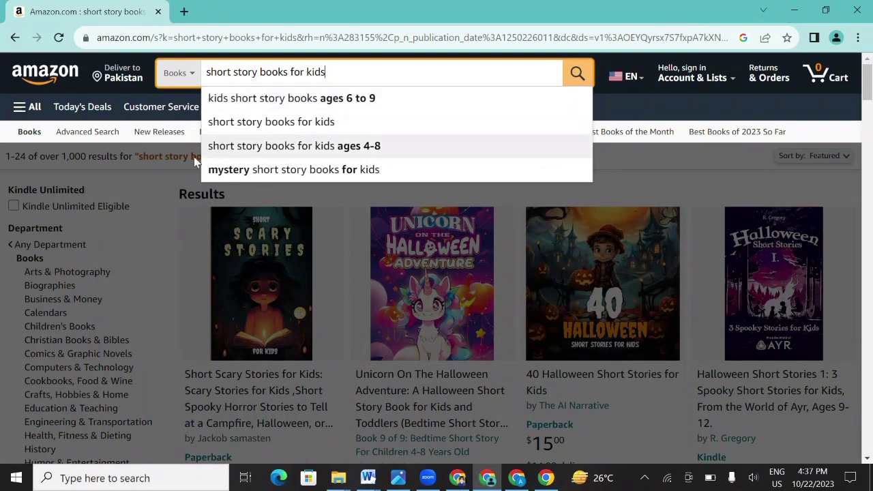
left_click(141, 232)
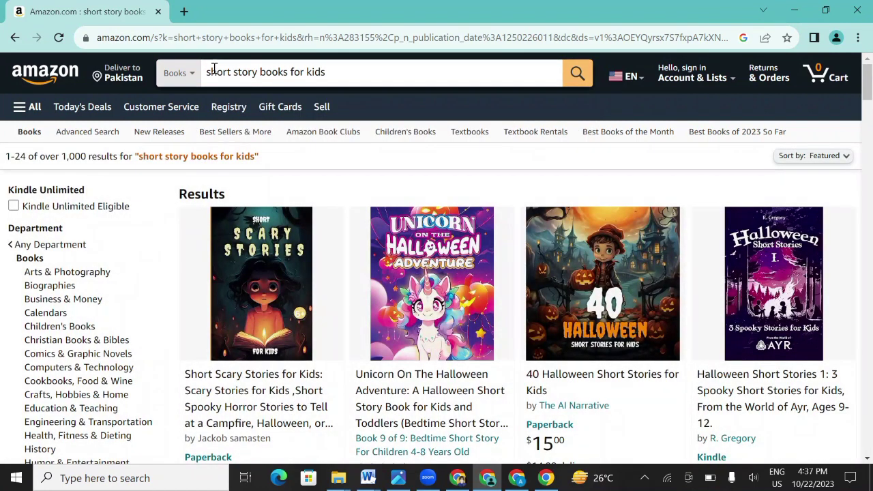
left_click_drag(213, 71, 327, 72)
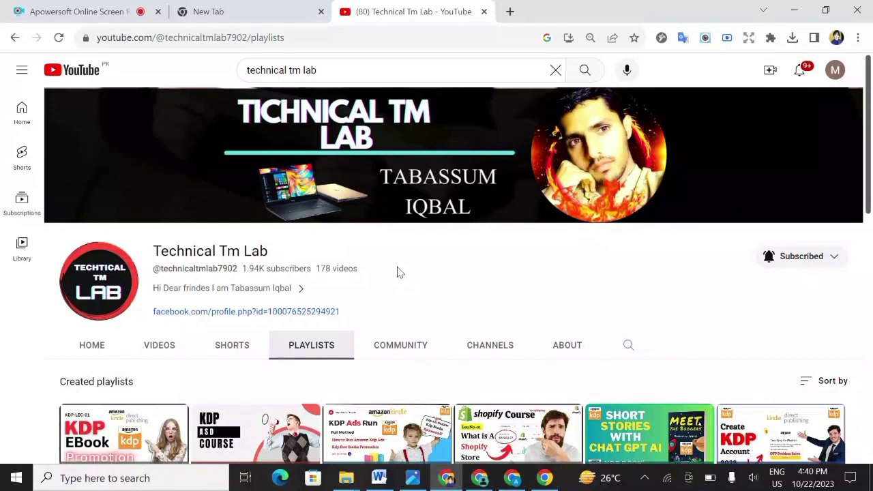
- Return to the Amazon window, search Books for the suggestion "short story books for kids", and review the listed titles, formats and prices
left_click(519, 483)
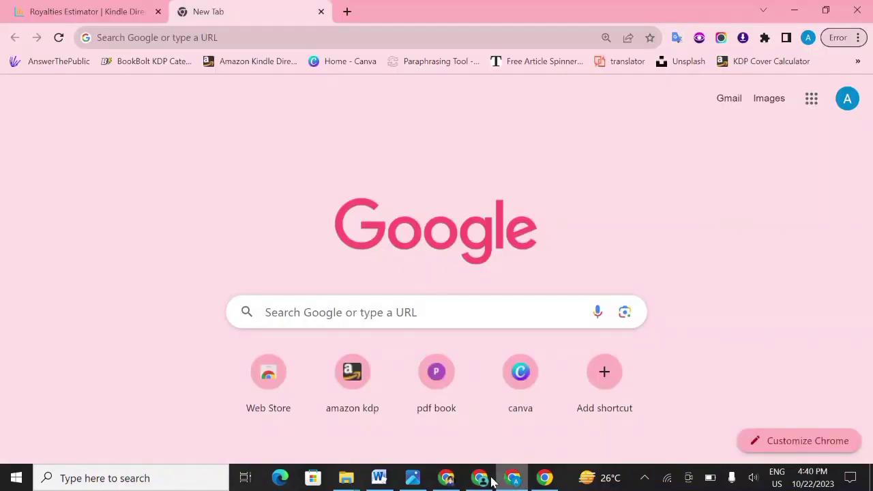
left_click(481, 481)
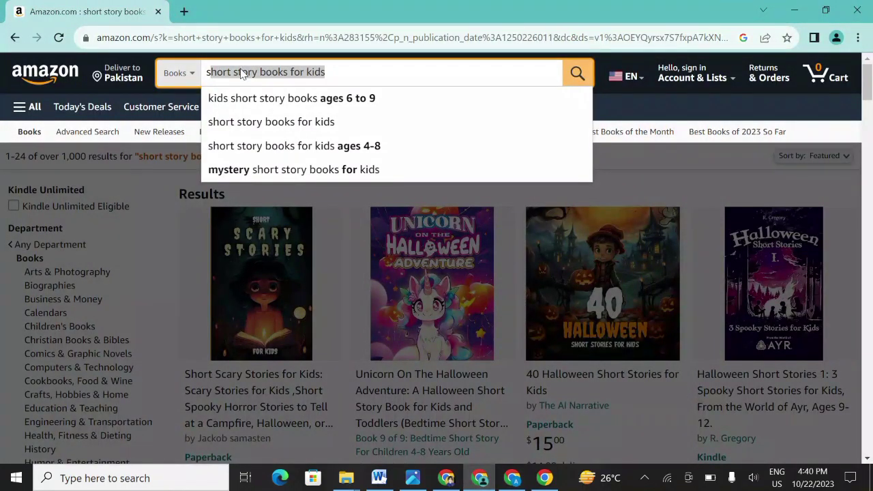
left_click(299, 75)
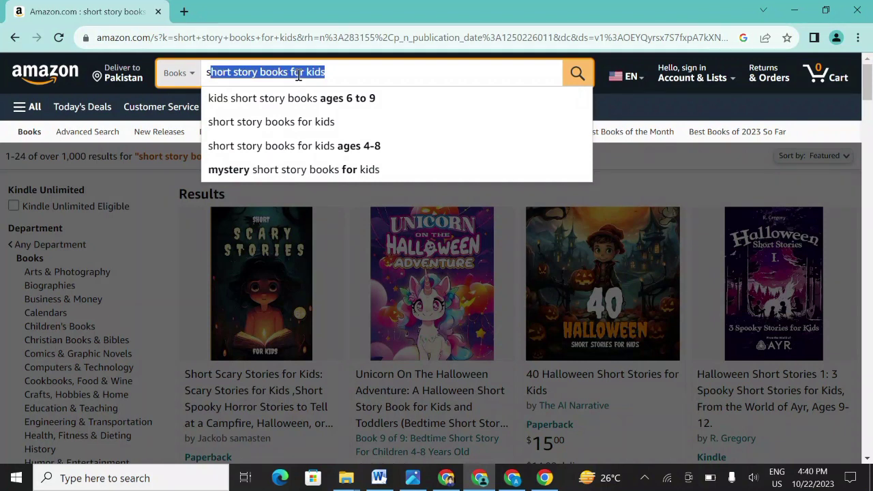
left_click(286, 121)
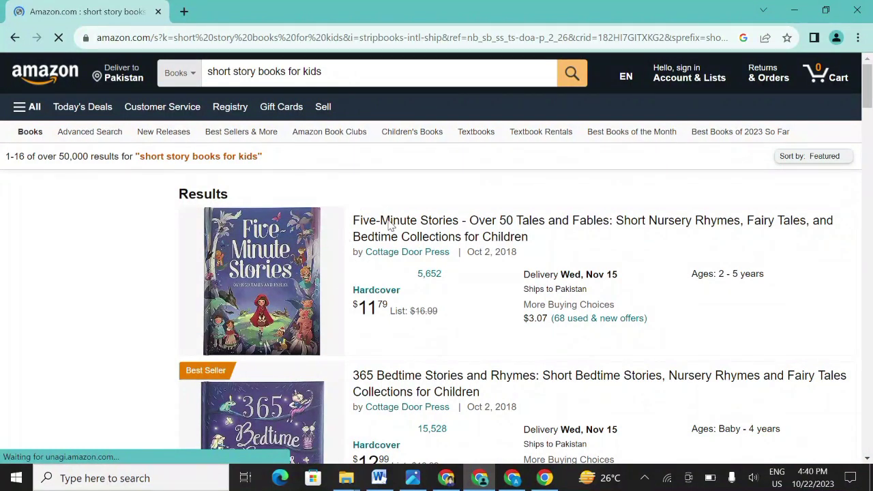
scroll(346, 350, "down", 3)
scroll(457, 380, "down", 3)
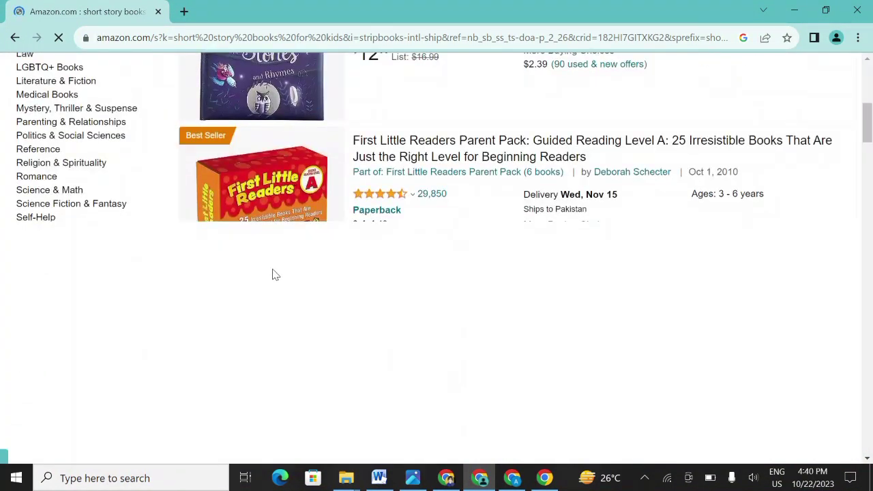
scroll(440, 223, "down", 4)
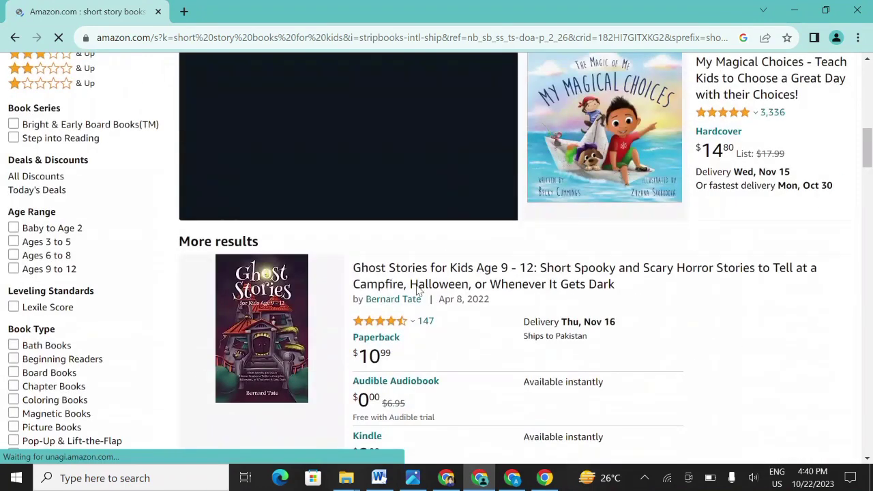
scroll(416, 293, "down", 4)
scroll(418, 287, "down", 4)
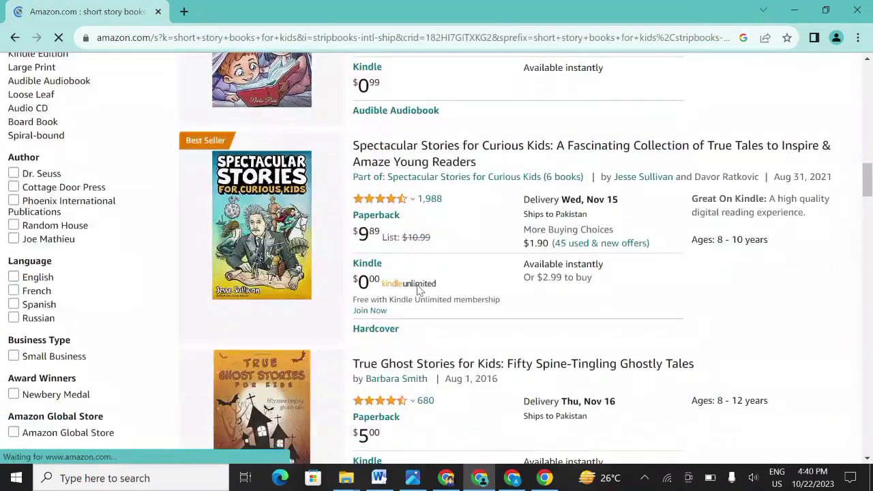
scroll(418, 288, "up", 6)
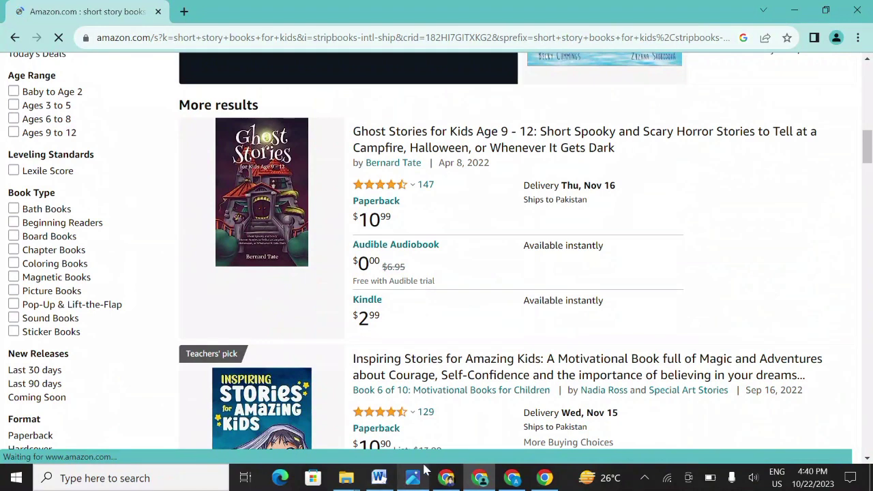
- Switch to the Word outline "Amazon Kdp Short Story Book" and highlight the EBook item in the numbered list
left_click(379, 480)
left_click(291, 206)
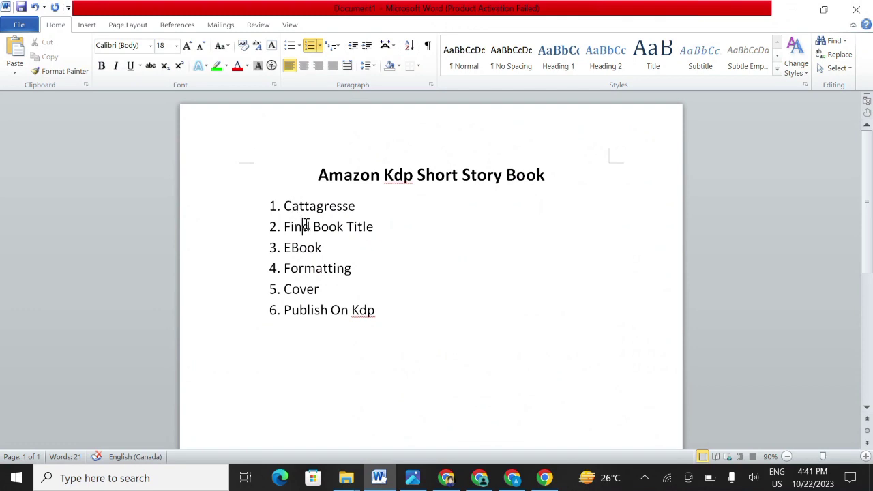
left_click_drag(329, 252, 285, 249)
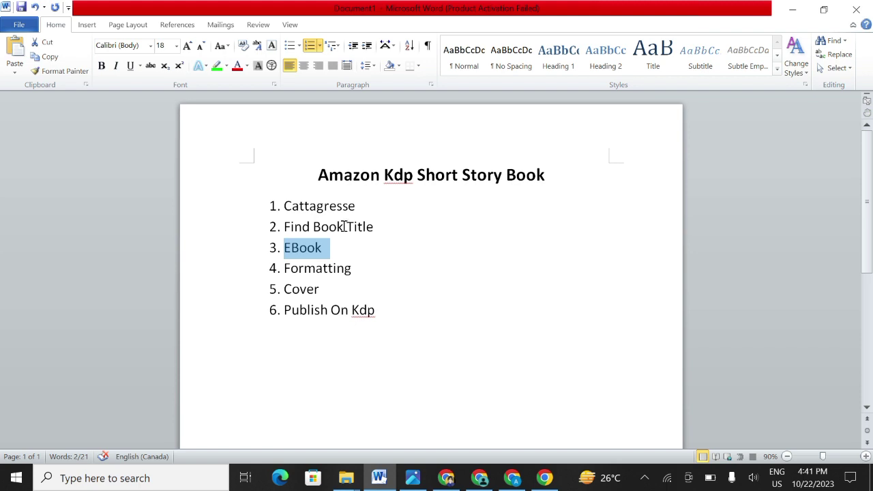
left_click_drag(326, 248, 327, 250)
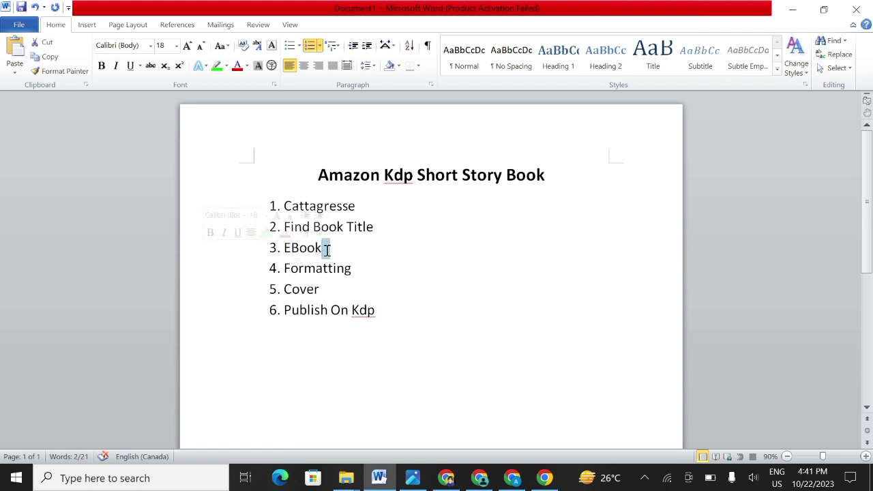
- Try adding a "freebook" item below EBook in the numbered list, and delete it again
left_click(327, 251)
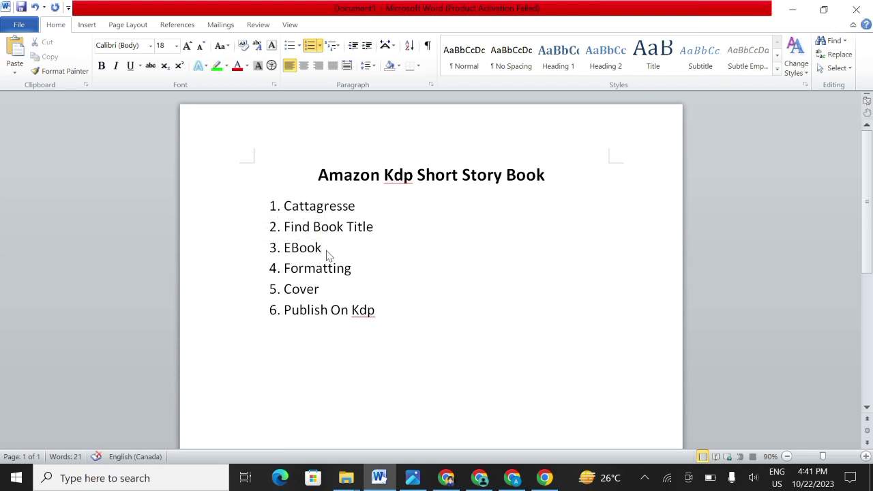
key("Return")
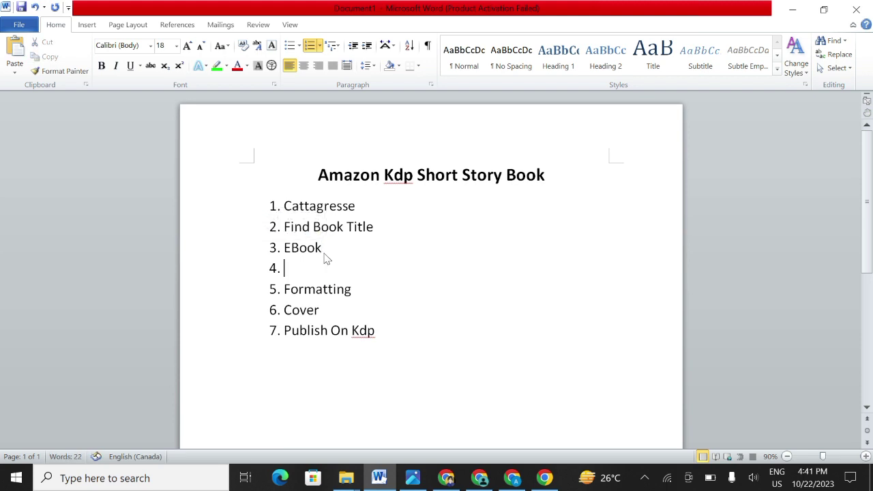
type("freebook |")
triple_click(312, 275)
key("Delete")
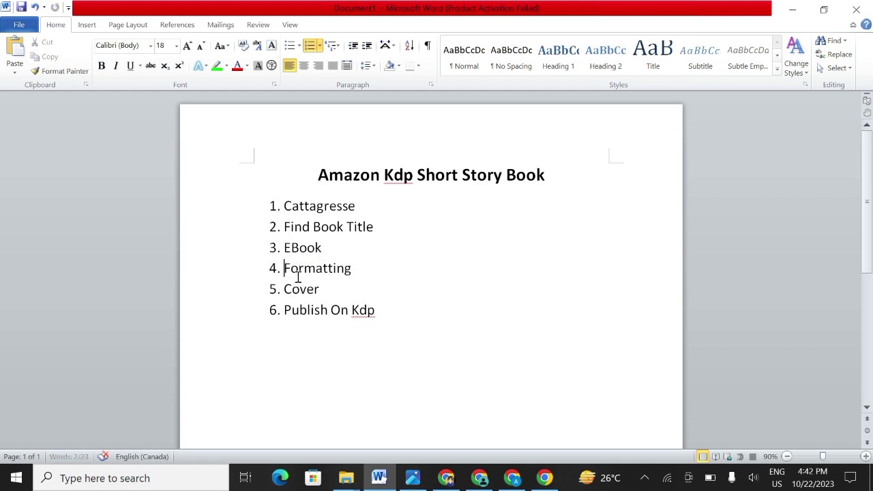
left_click(358, 245)
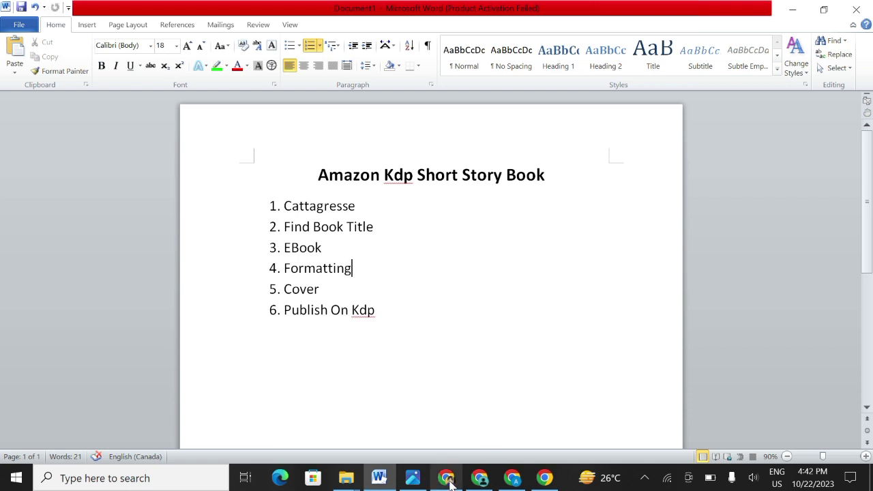
- Switch to the Amazon results window in Chrome, search Google in a new tab for "bookrix online library", and open BookRix's Online Library
mouse_move(449, 482)
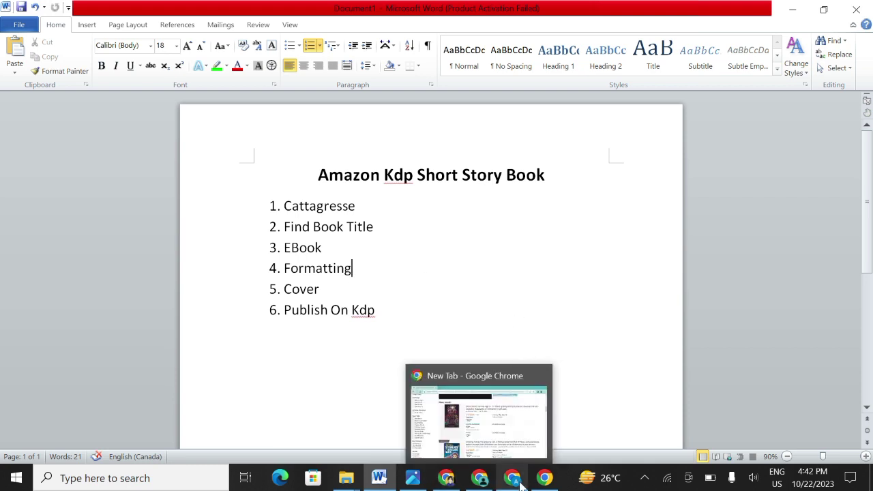
mouse_move(484, 482)
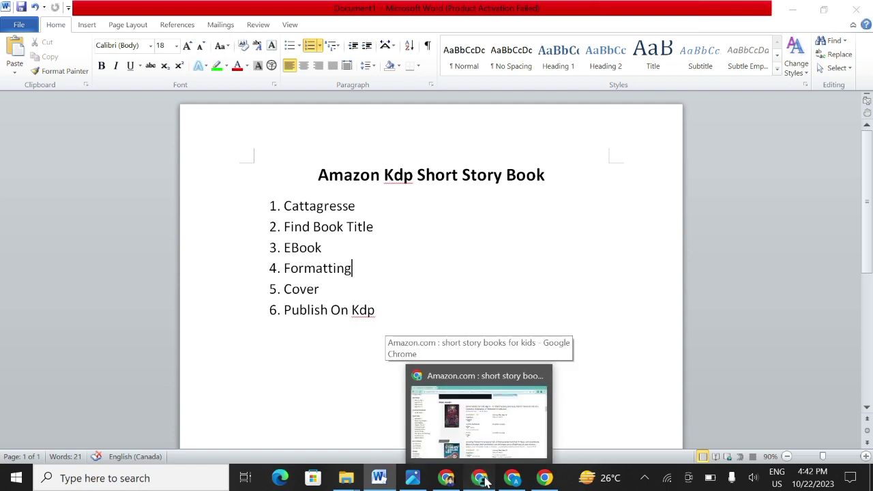
left_click(464, 429)
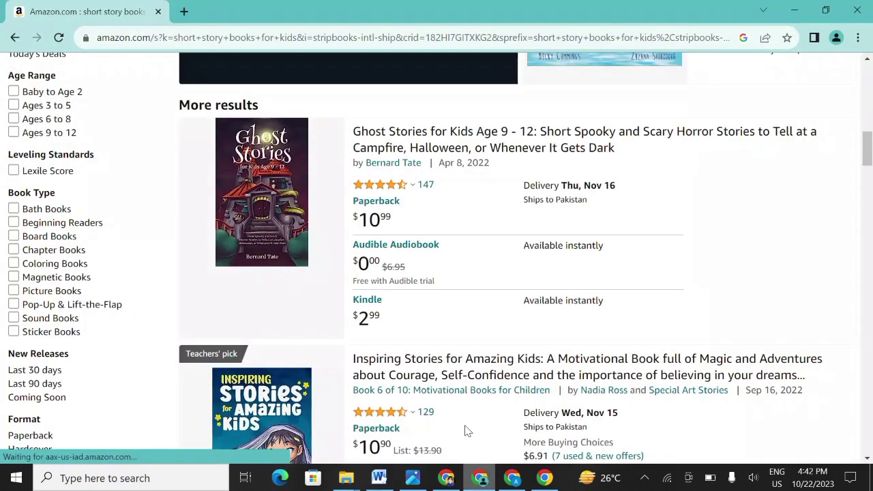
left_click(183, 12)
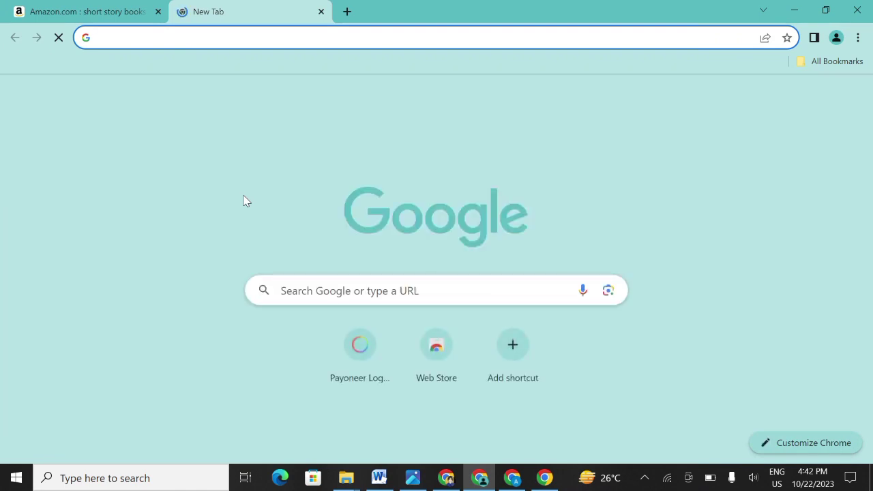
left_click(309, 295)
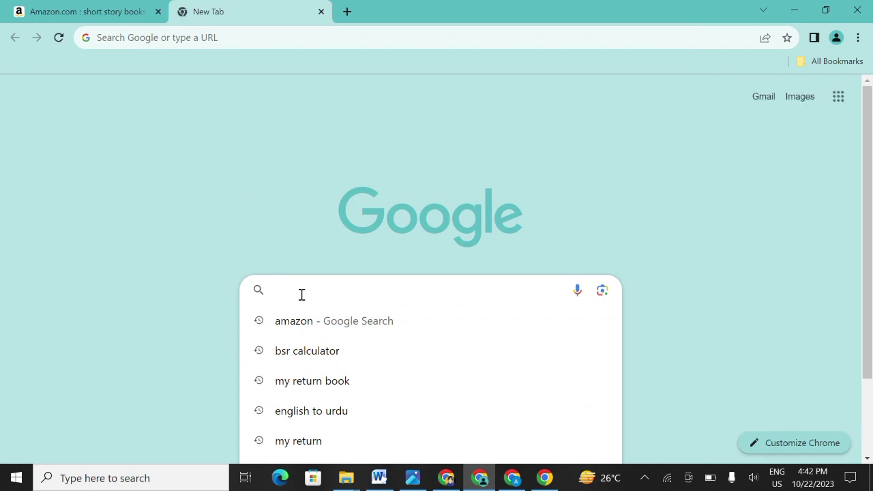
type("book")
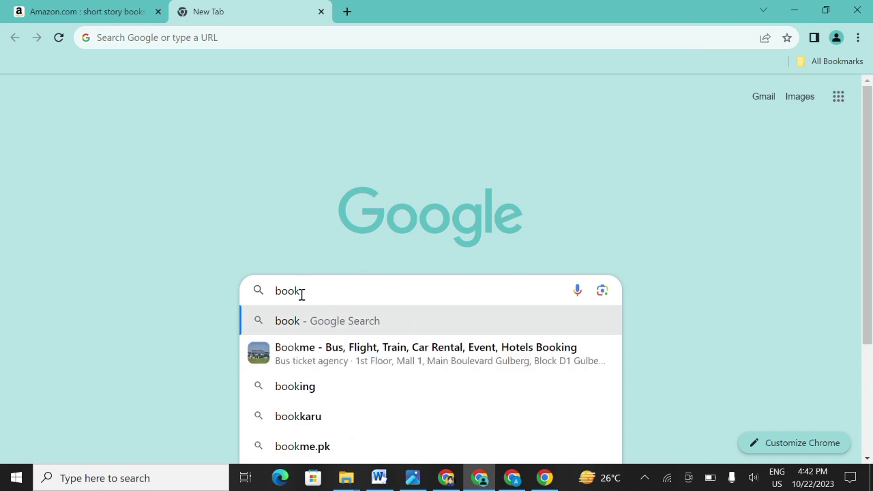
type("rix online library")
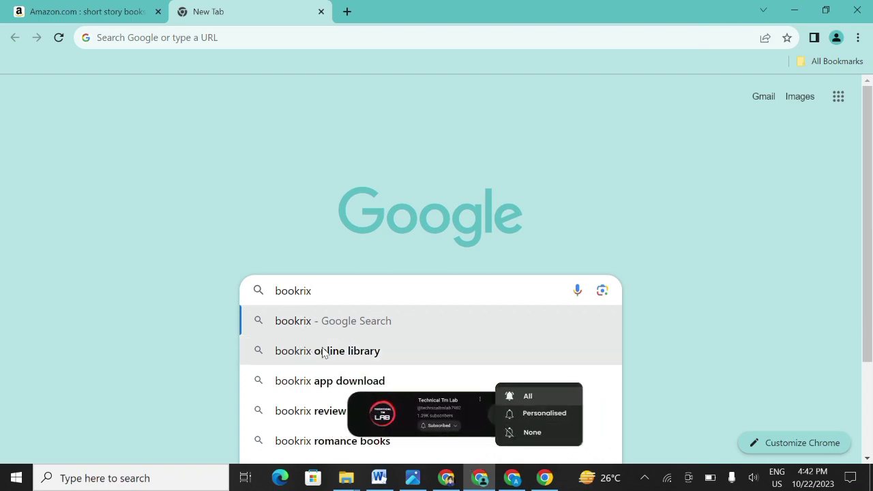
left_click(324, 351)
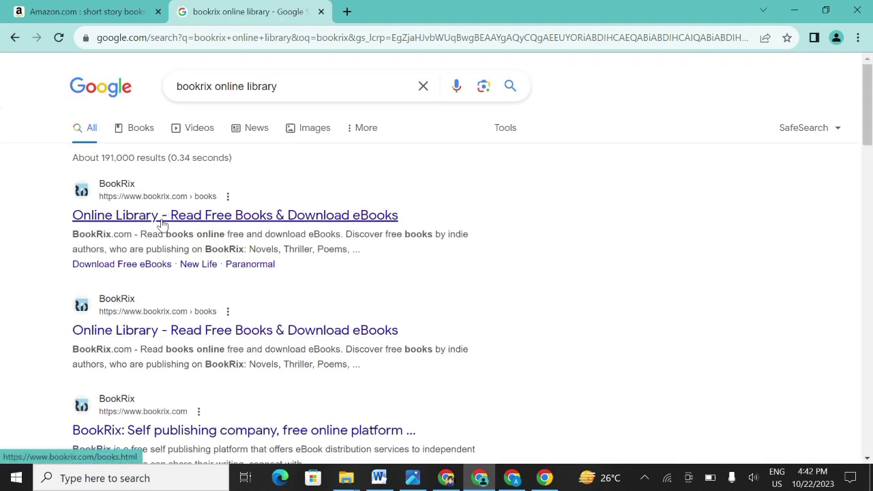
left_click(161, 217)
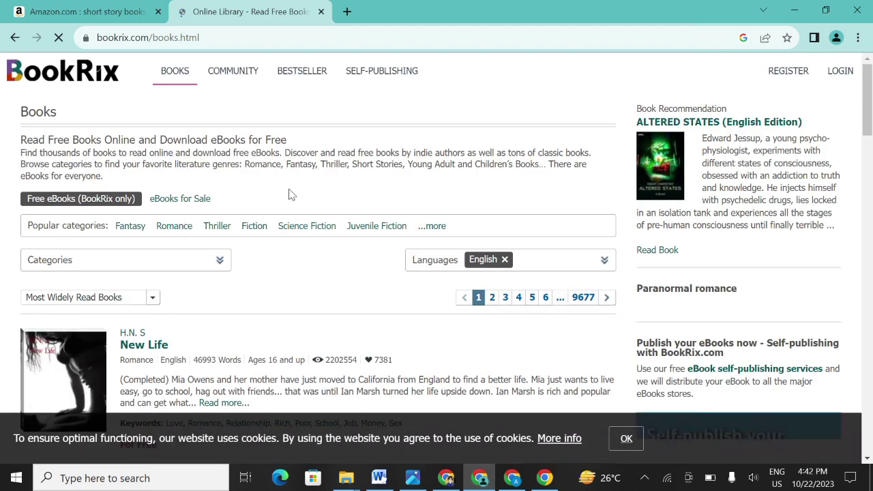
- Examine BookRix's most widely read free eBooks, looking over their titles, covers, genres and word counts
scroll(250, 288, "down", 3)
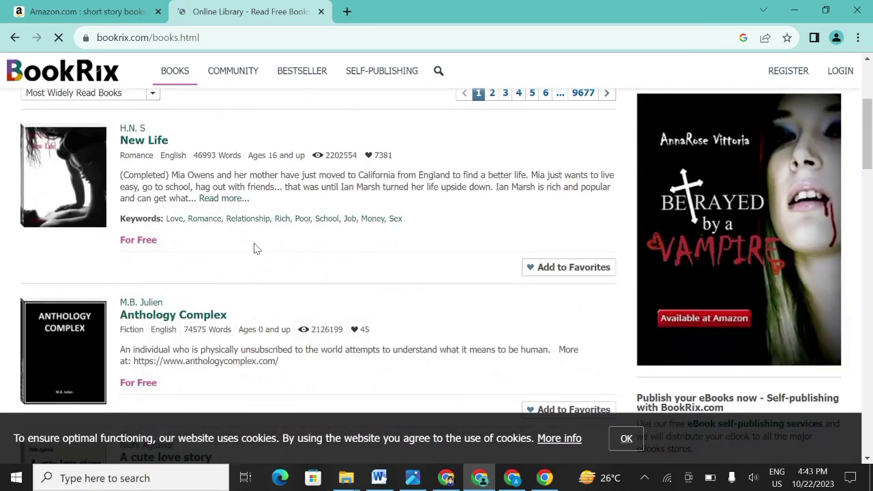
scroll(273, 198, "down", 5)
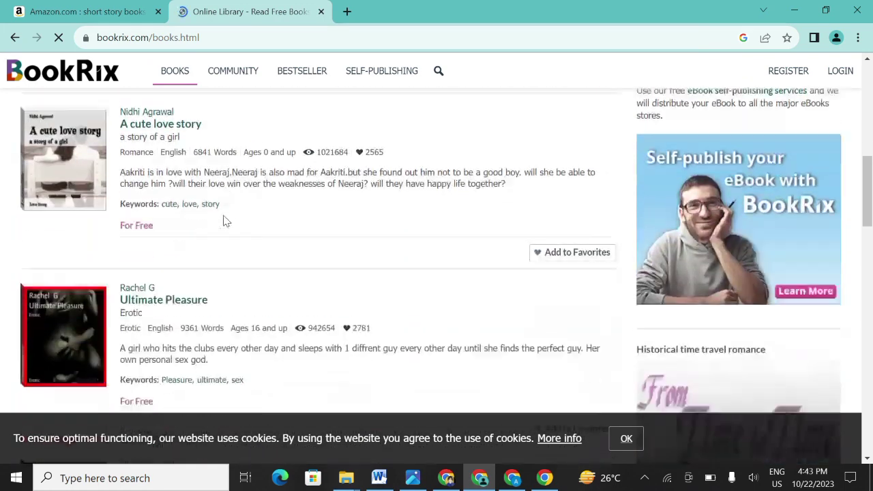
scroll(229, 225, "down", 2)
scroll(273, 276, "down", 2)
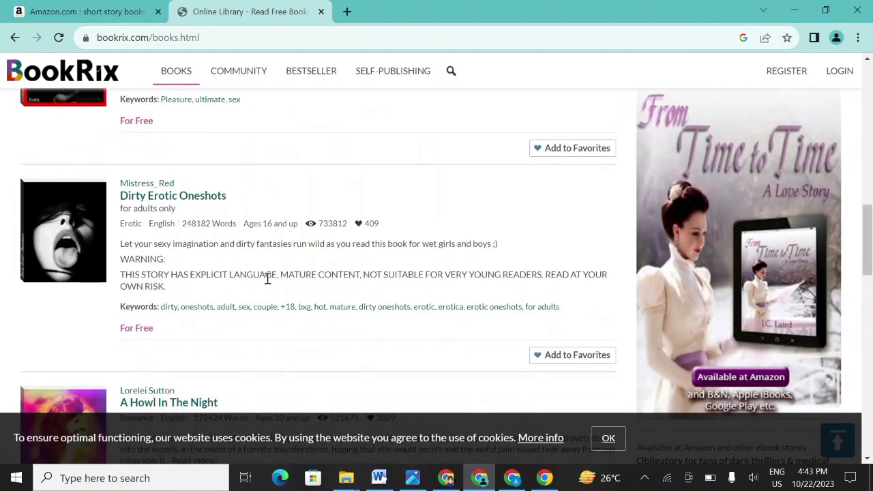
scroll(267, 278, "down", 3)
scroll(266, 280, "up", 4)
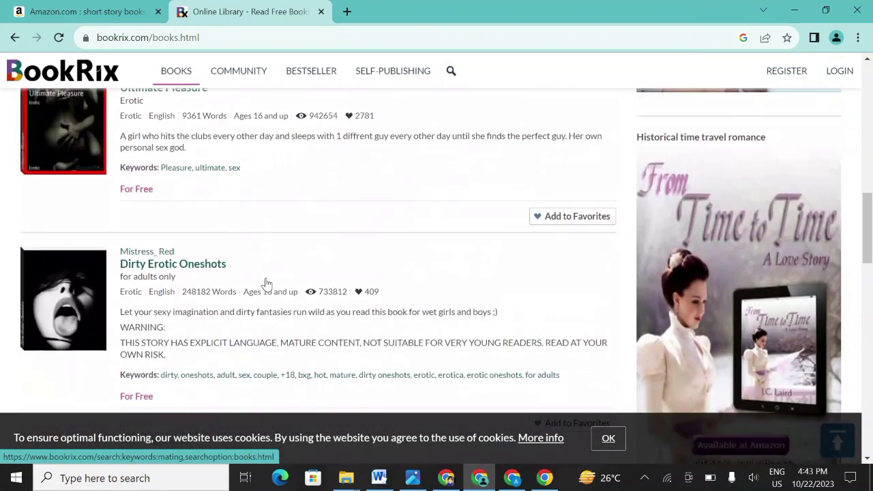
scroll(266, 283, "up", 12)
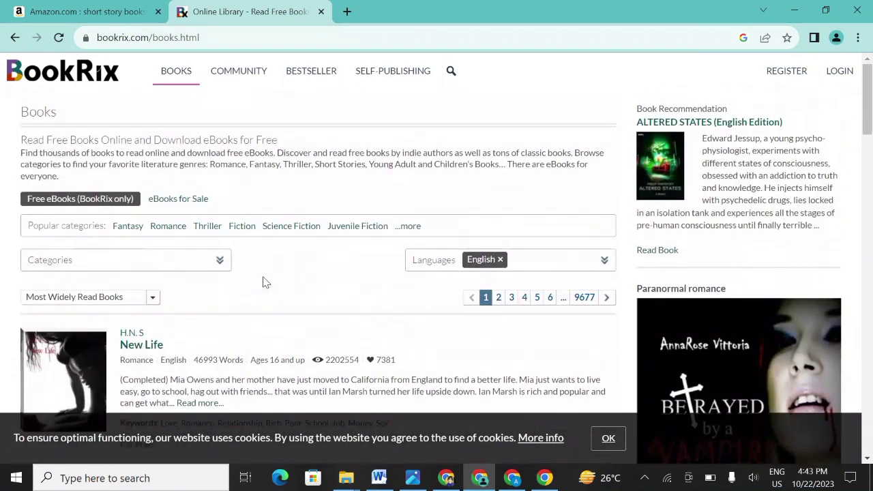
scroll(266, 284, "down", 5)
scroll(265, 283, "up", 3)
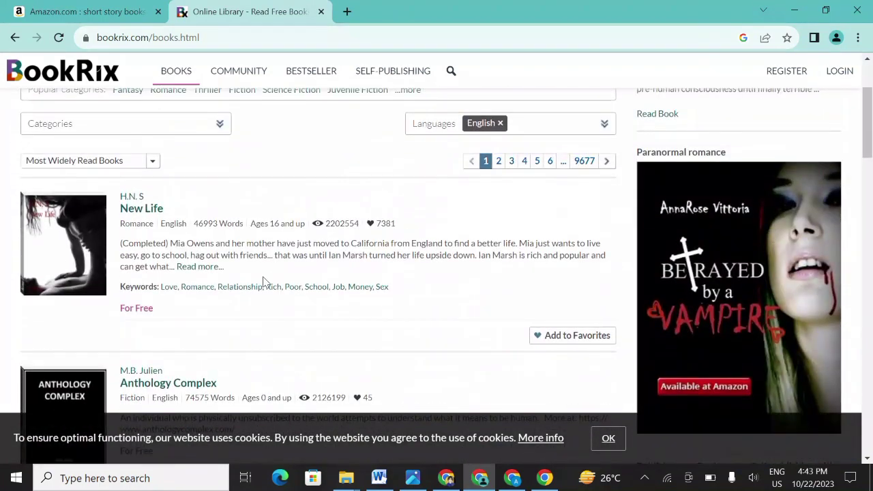
scroll(265, 281, "up", 2)
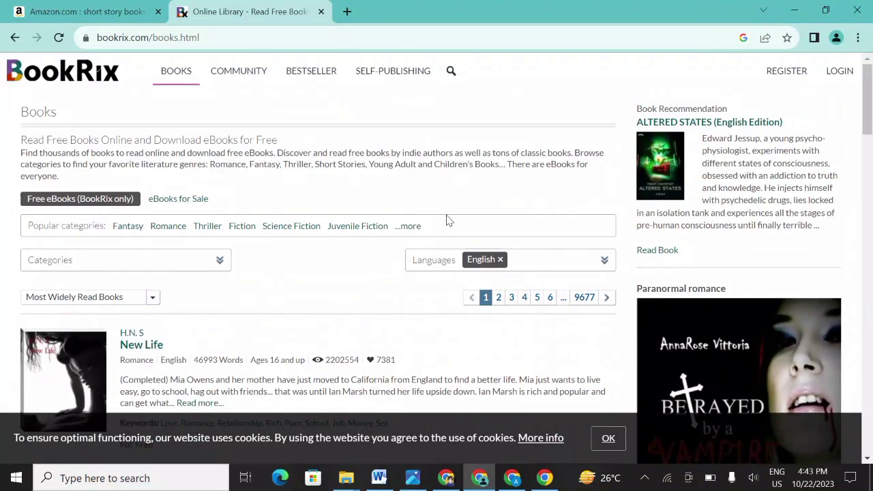
- Remove the English language filter, narrow the free eBooks to the Fiction category, and browse the listed titles
left_click(501, 262)
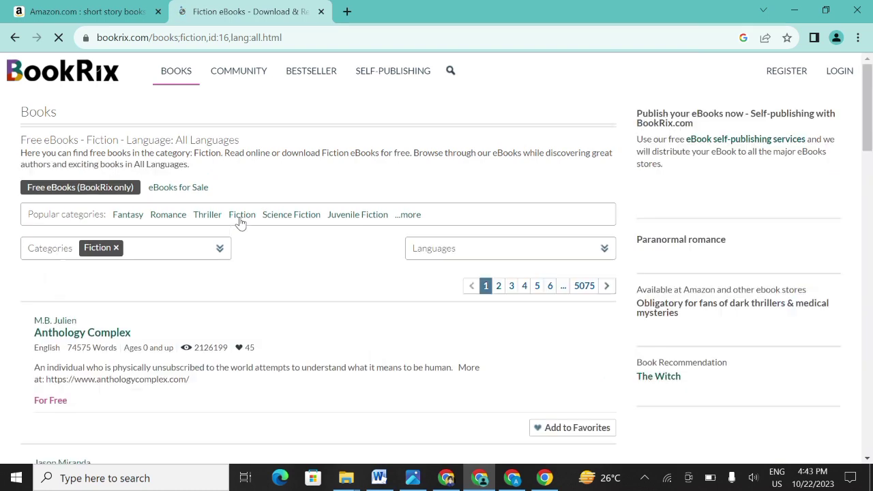
scroll(277, 271, "down", 5)
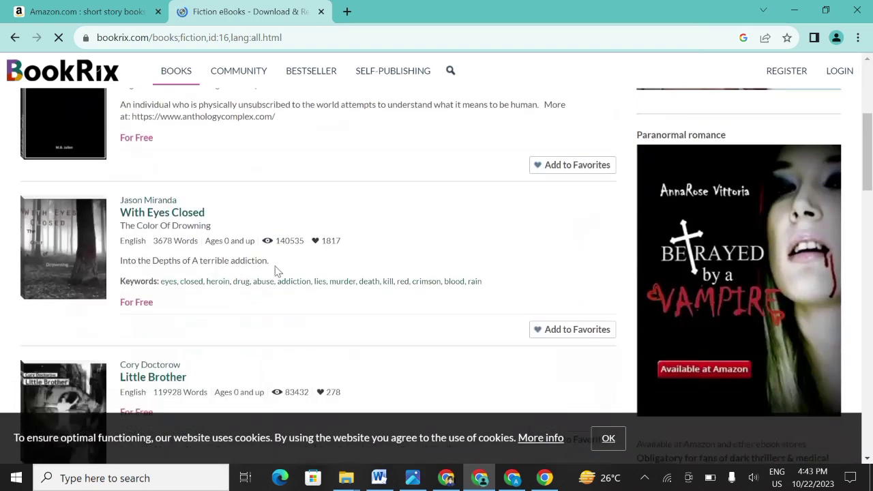
scroll(174, 264, "down", 4)
scroll(225, 261, "down", 3)
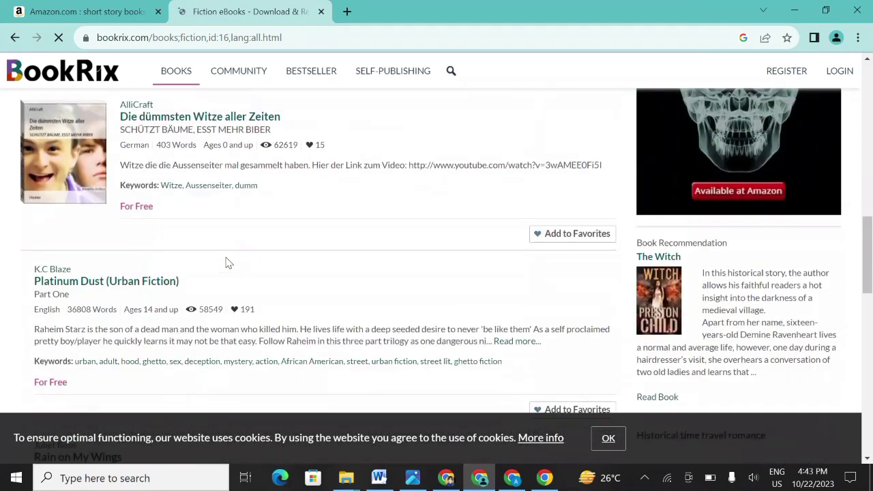
scroll(234, 184, "down", 2)
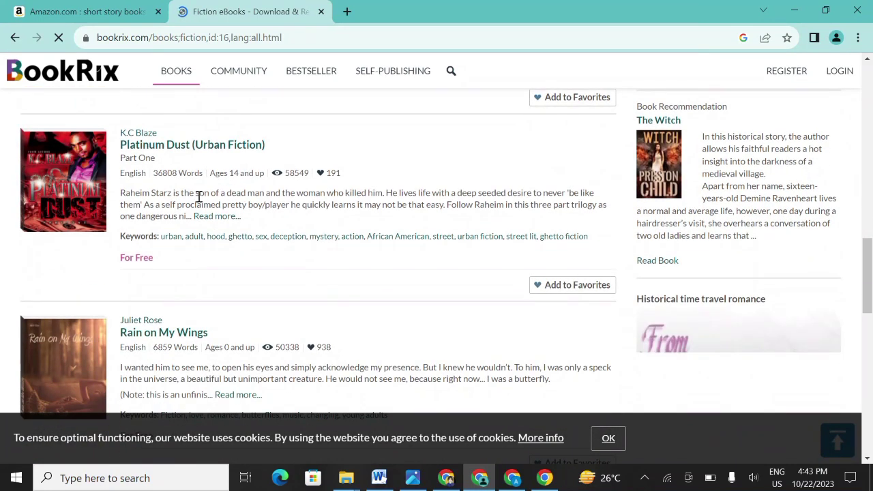
scroll(167, 195, "up", 12)
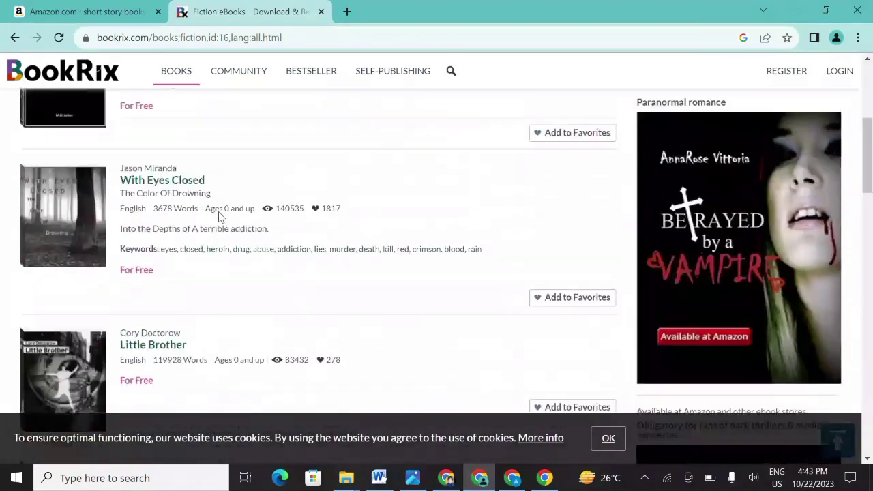
scroll(220, 216, "down", 1)
scroll(246, 232, "up", 3)
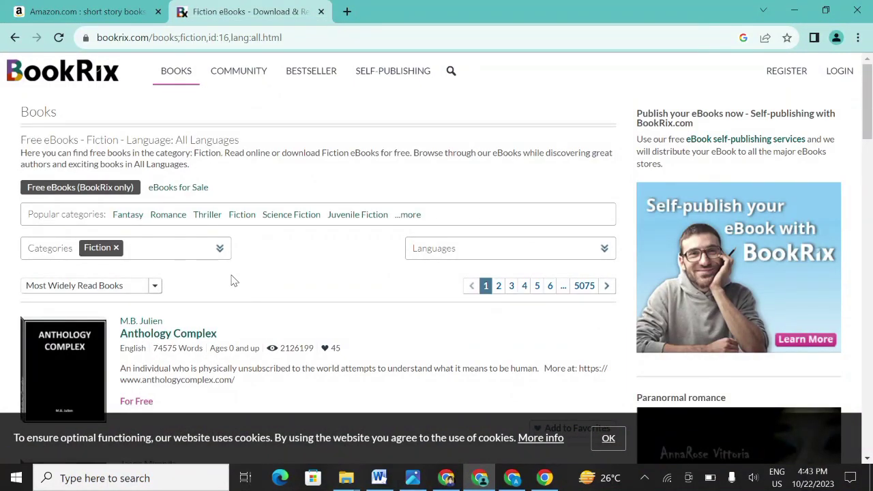
- Examine the individual Fiction entries from "Anthology Complex" to "Platinum Dust", checking each one's language, word count and age range
scroll(245, 337, "down", 2)
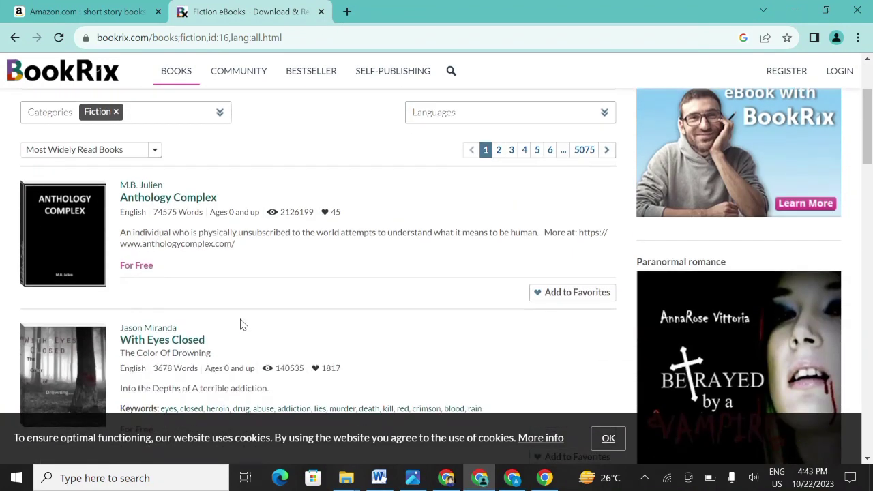
scroll(249, 340, "down", 3)
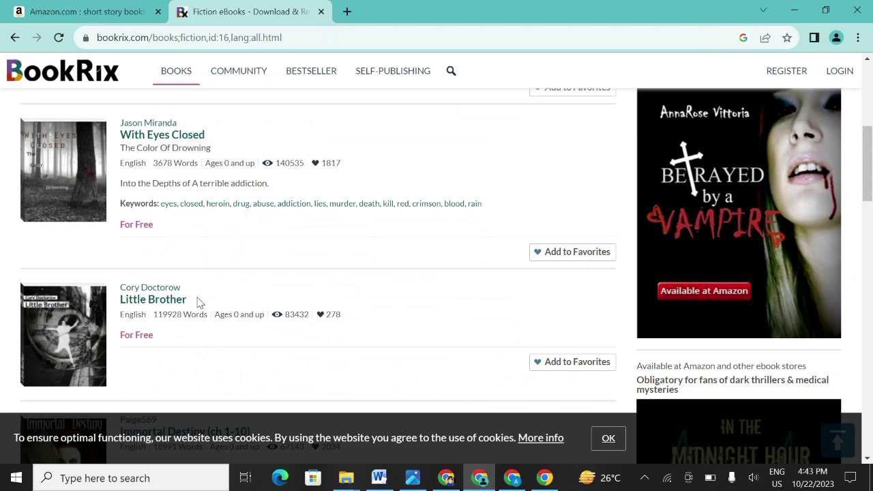
scroll(199, 302, "up", 4)
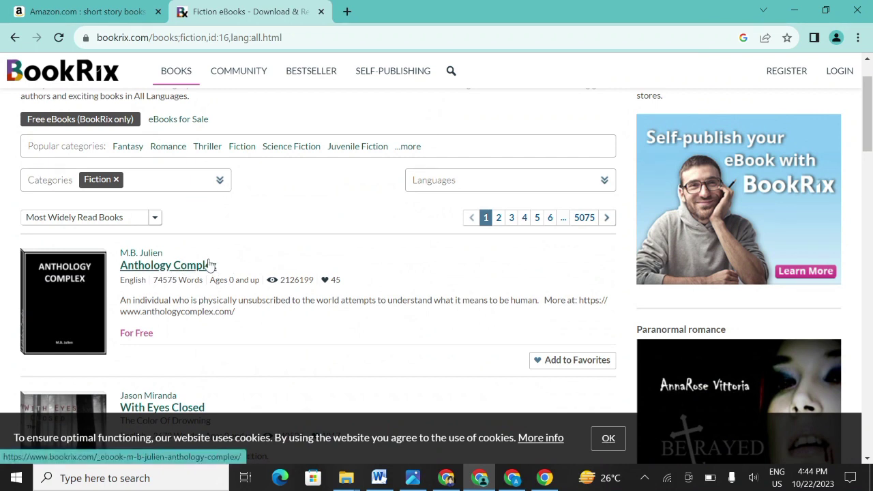
scroll(257, 350, "down", 3)
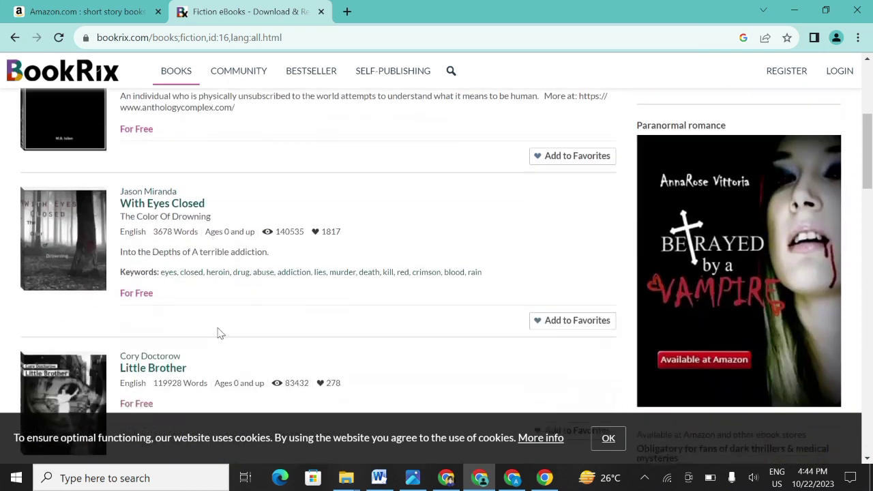
scroll(192, 334, "down", 3)
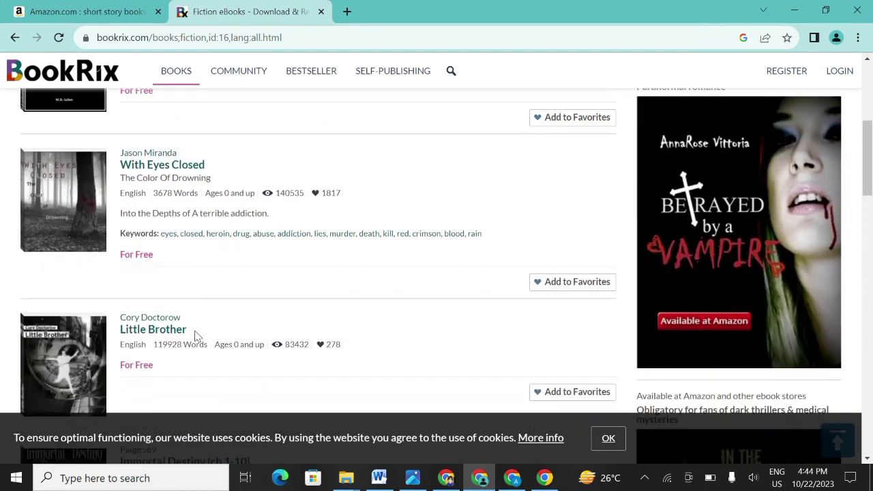
scroll(238, 332, "down", 2)
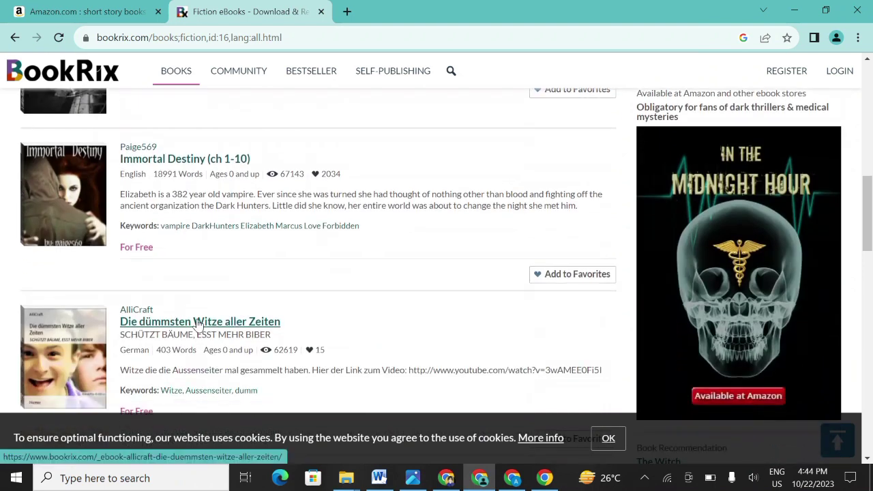
scroll(197, 327, "down", 2)
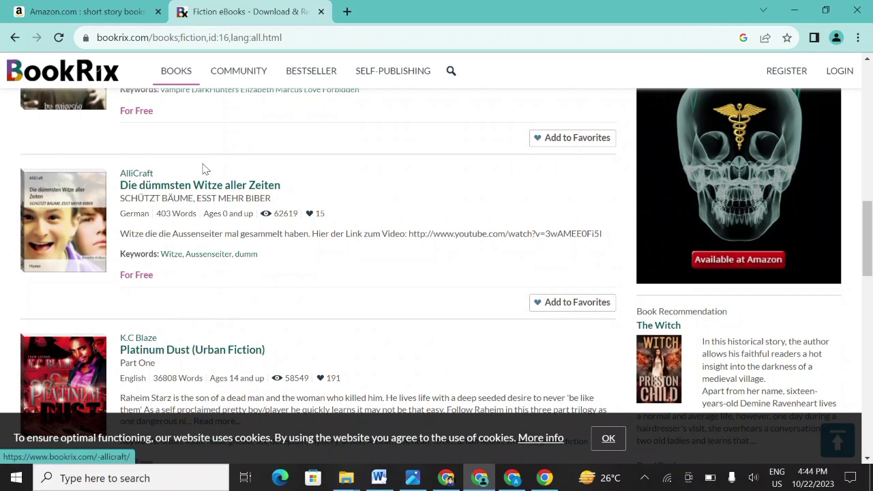
scroll(205, 178, "up", 5)
scroll(239, 244, "up", 4)
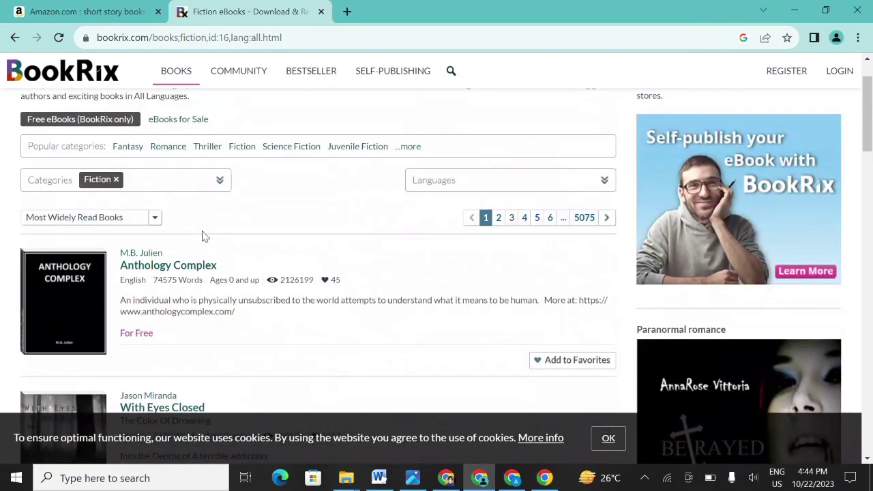
- Recheck the Amazon results for "short story books for kids", then return to BookRix's Fiction list and highlight the title "Little Brother"
left_click(107, 10)
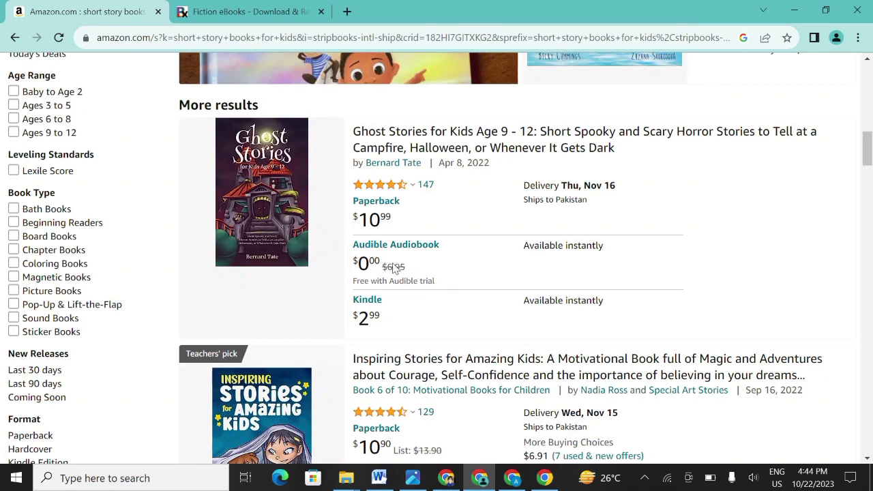
scroll(464, 250, "up", 15)
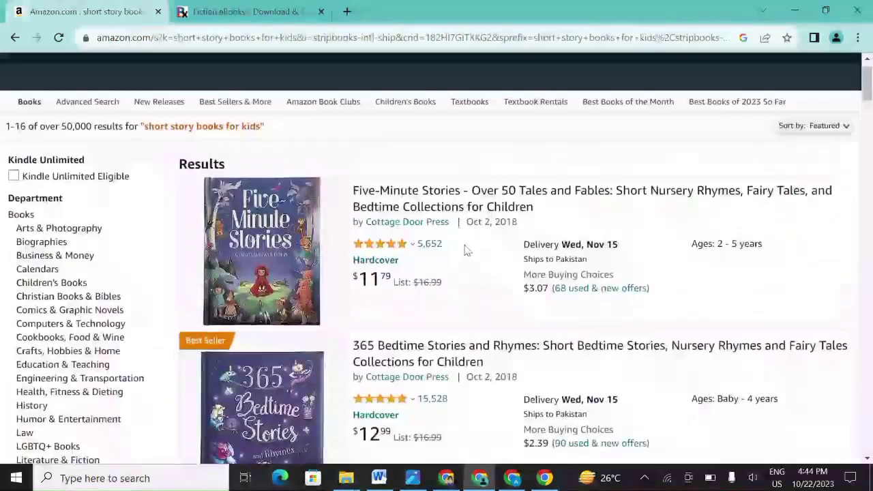
left_click(257, 9)
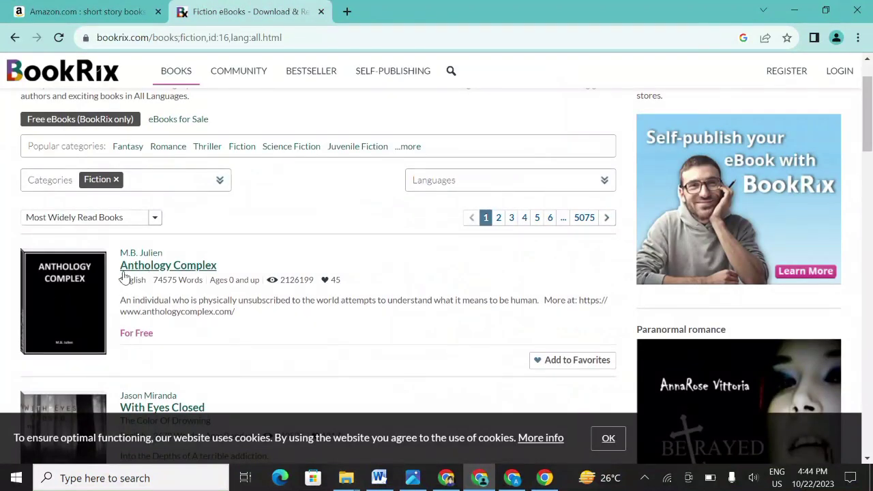
scroll(148, 324, "down", 6)
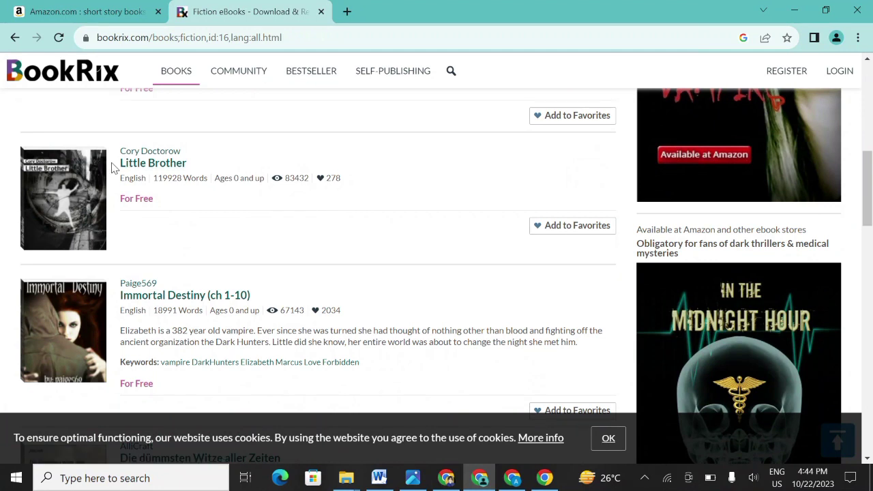
left_click_drag(114, 168, 195, 170)
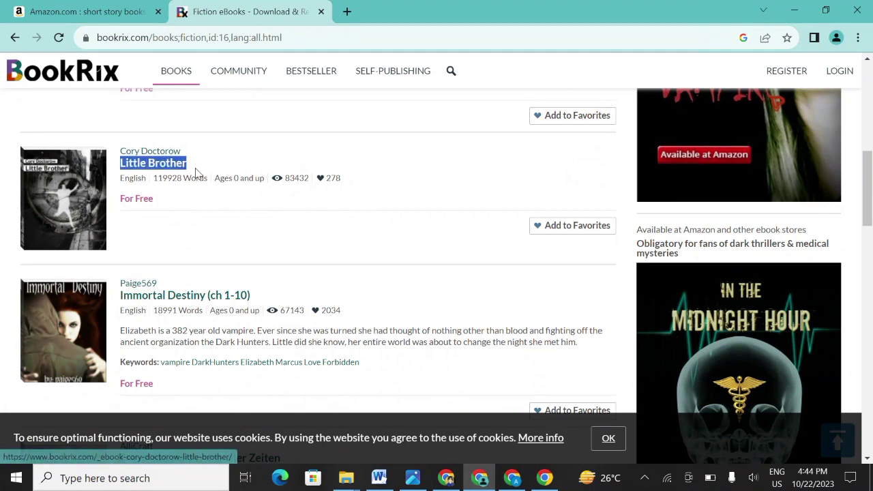
- Copy the title "Little Brother" from its entry in BookRix's Fiction list
right_click(158, 166)
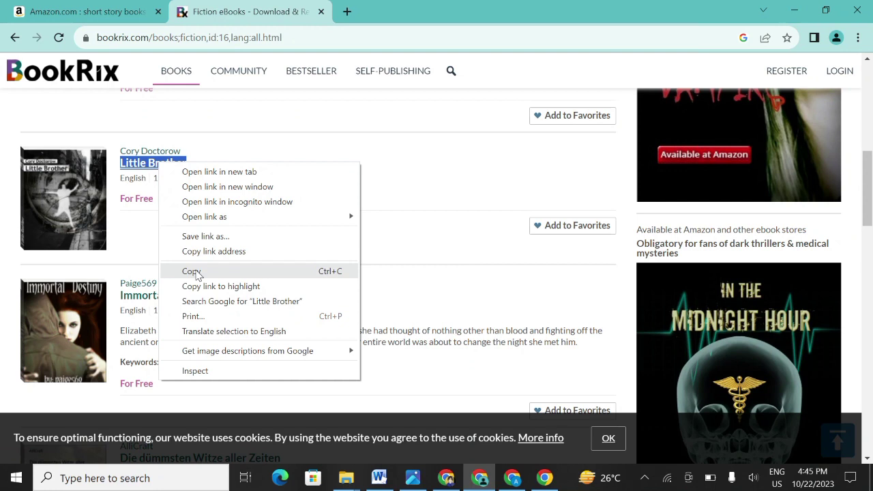
left_click(192, 272)
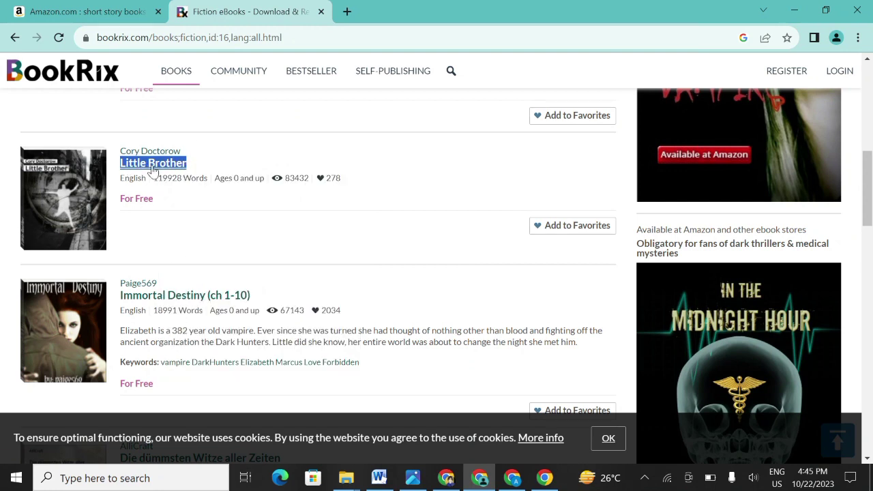
left_click_drag(143, 183, 146, 182)
left_click(193, 213)
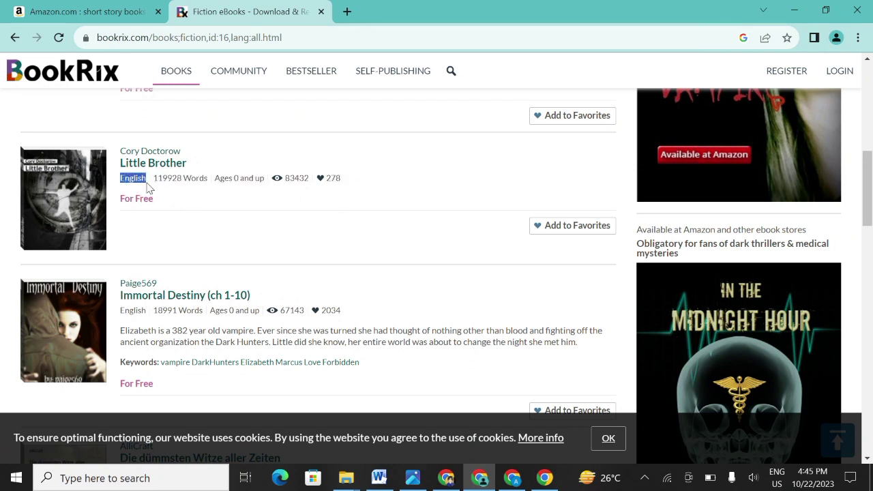
left_click_drag(116, 165, 183, 164)
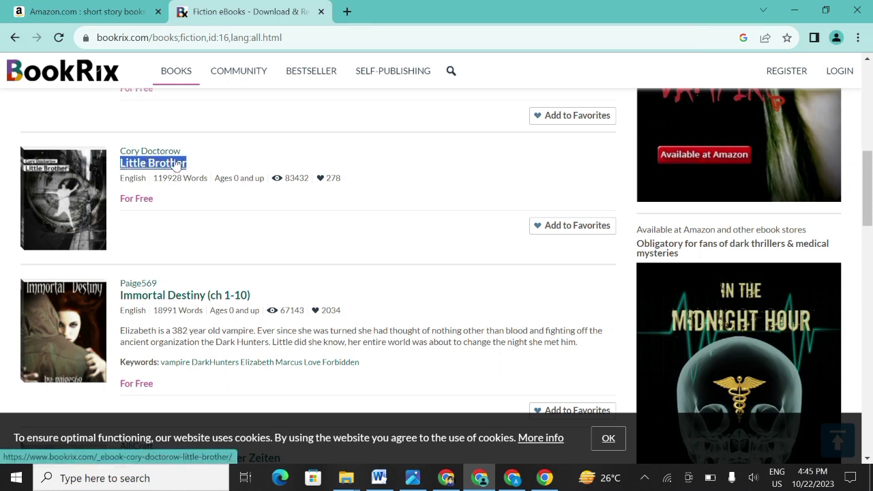
right_click(176, 163)
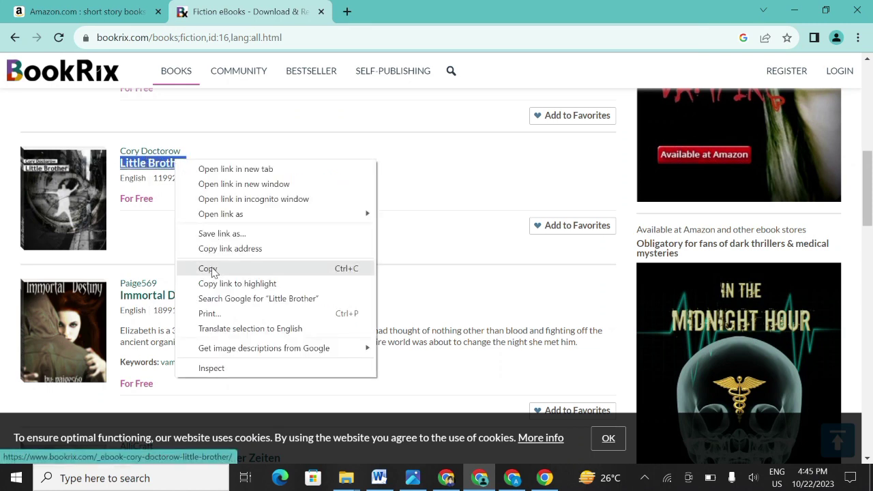
left_click(208, 269)
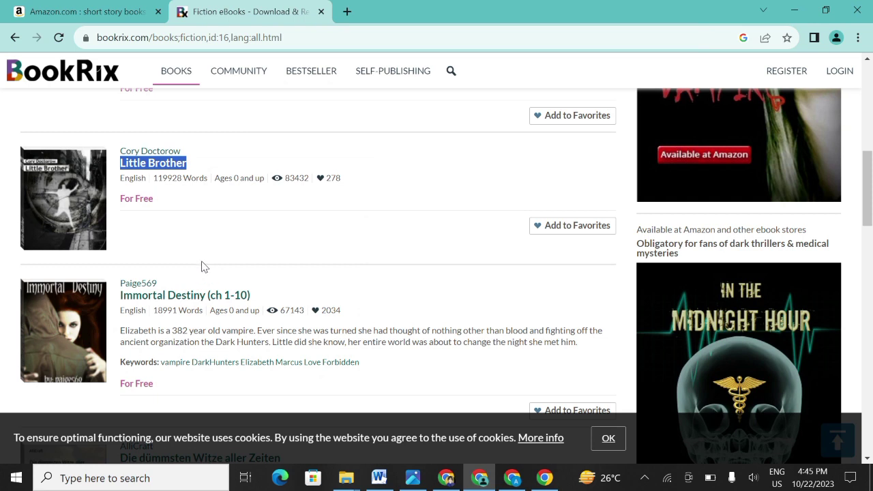
- Switch to Amazon, replace the book search text with the copied title "Little Brother", run the search and look over the first results
left_click(111, 6)
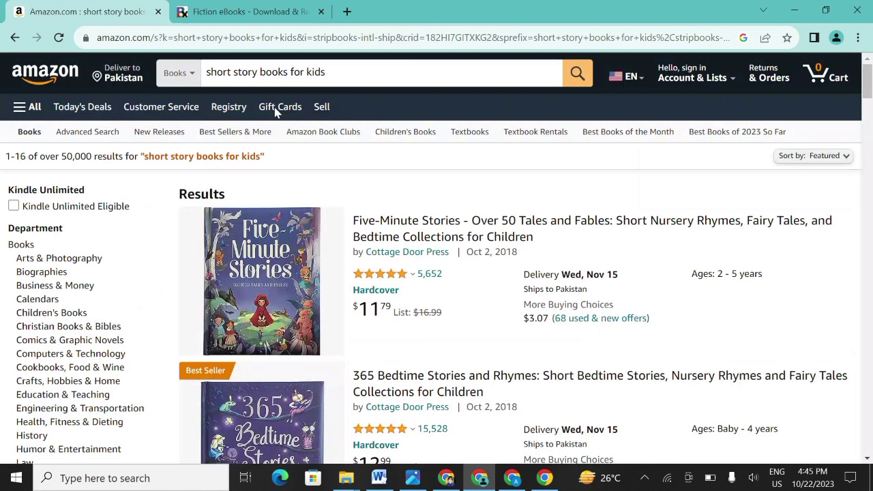
left_click(270, 72)
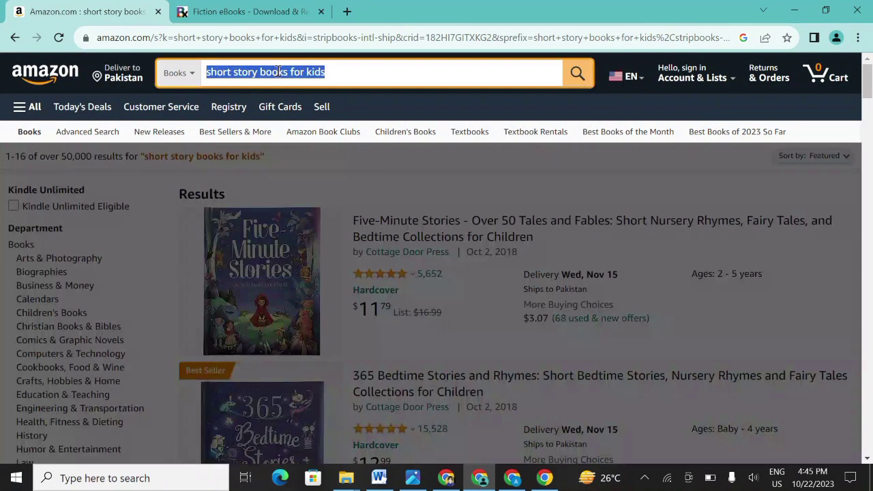
left_click(278, 72)
right_click(278, 72)
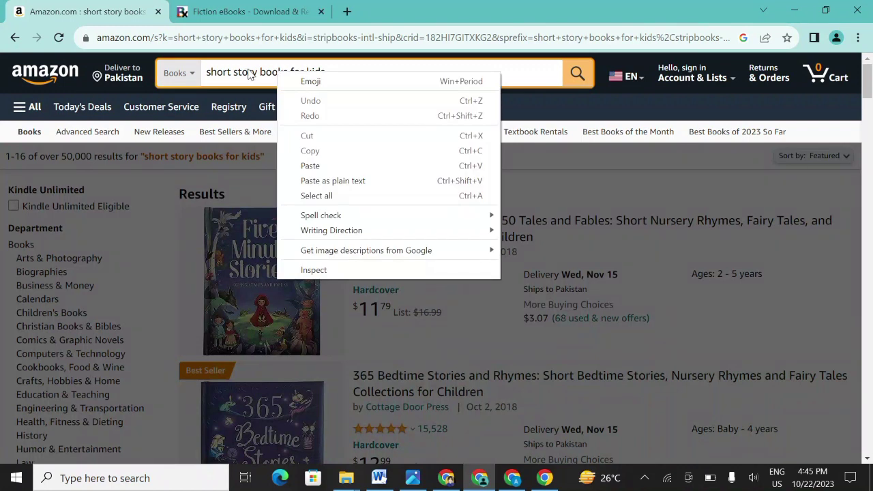
left_click(252, 74)
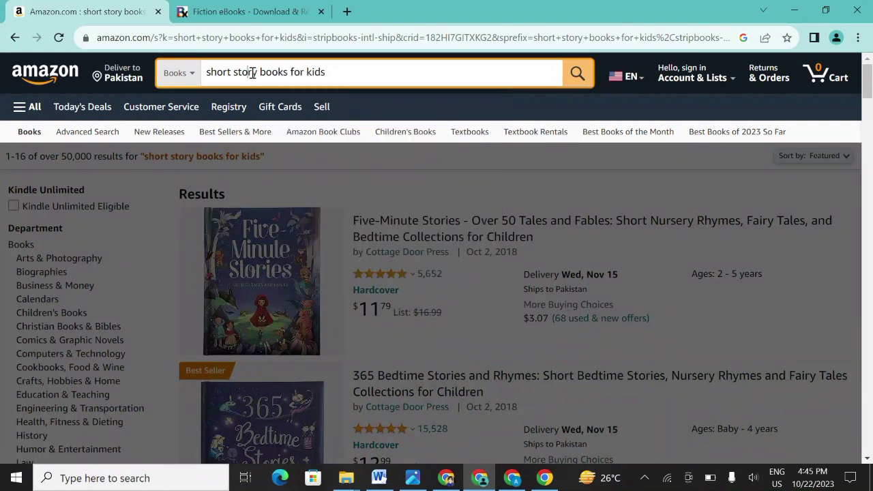
triple_click(253, 73)
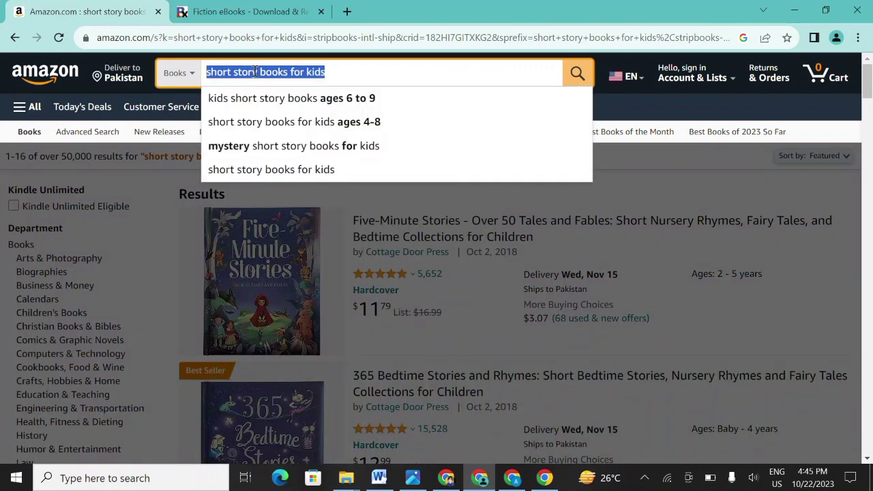
right_click(254, 72)
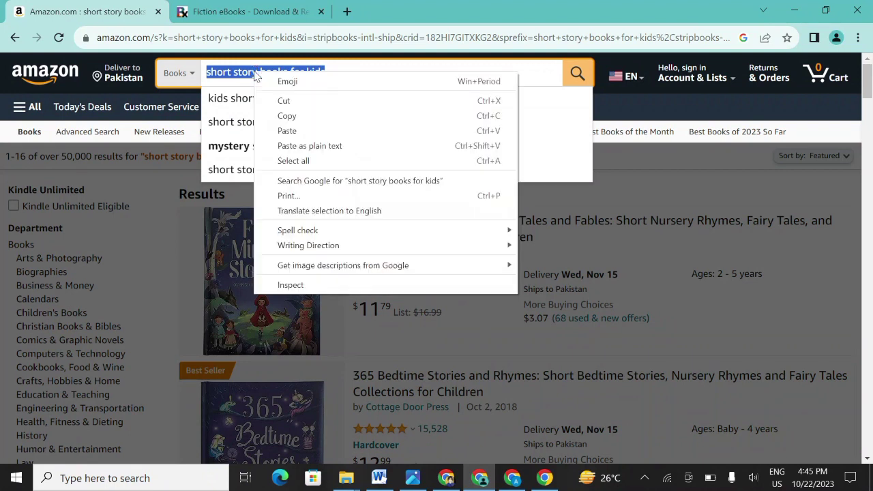
left_click(286, 131)
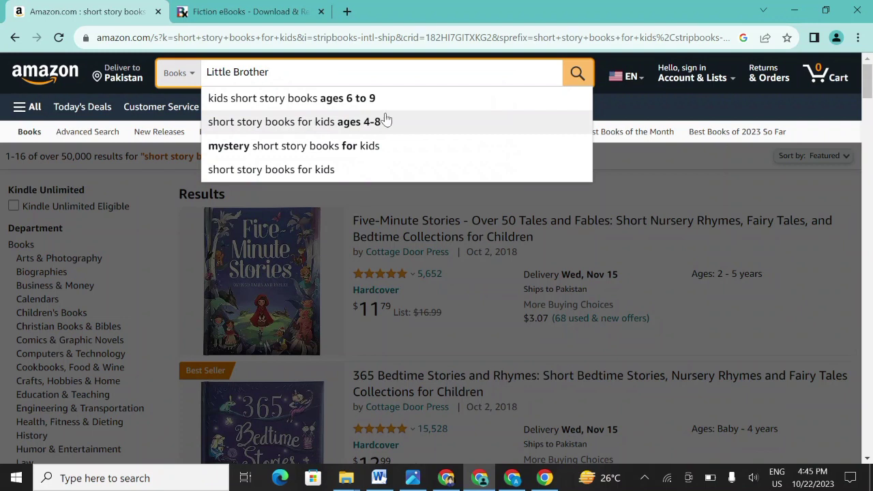
left_click(576, 74)
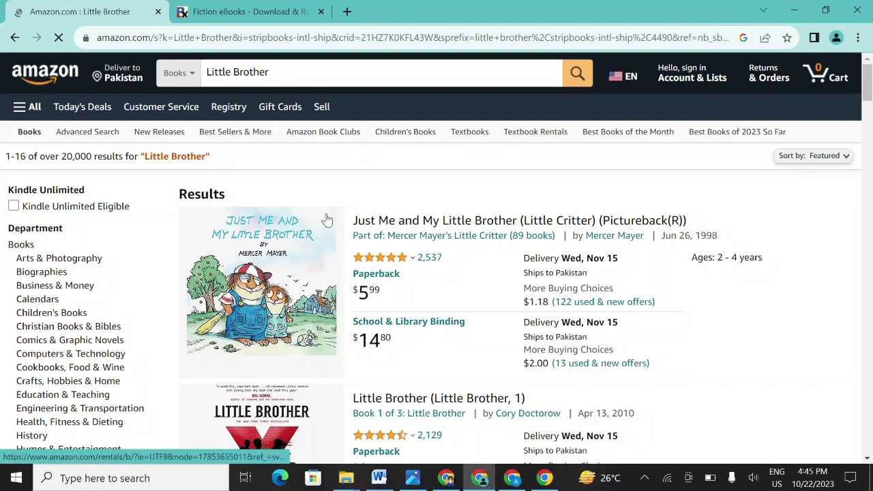
scroll(310, 369, "down", 2)
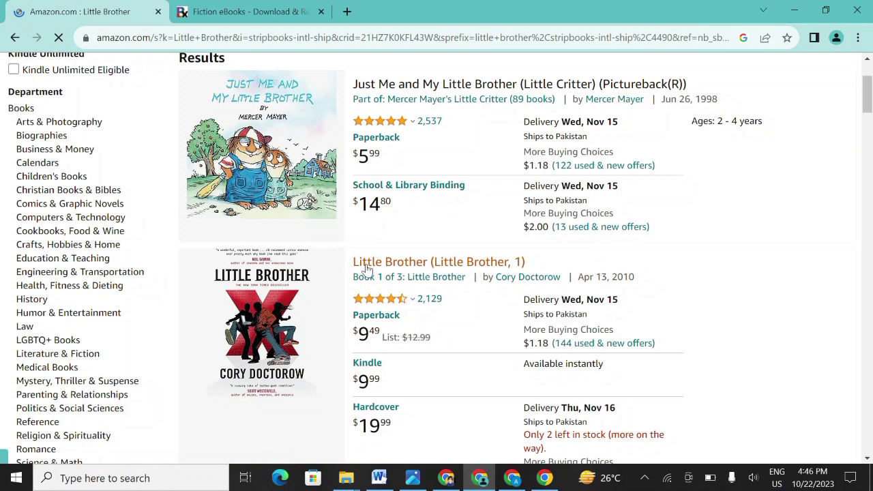
scroll(437, 320, "down", 2)
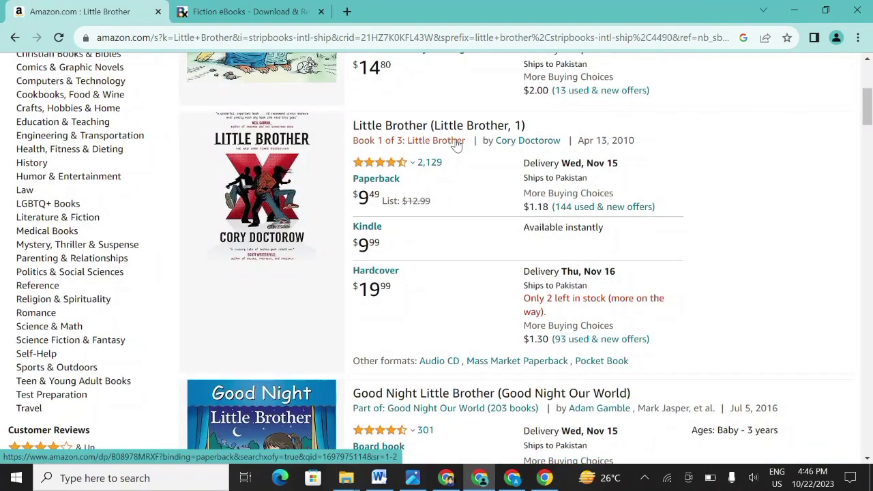
scroll(456, 236, "up", 2)
scroll(456, 237, "up", 2)
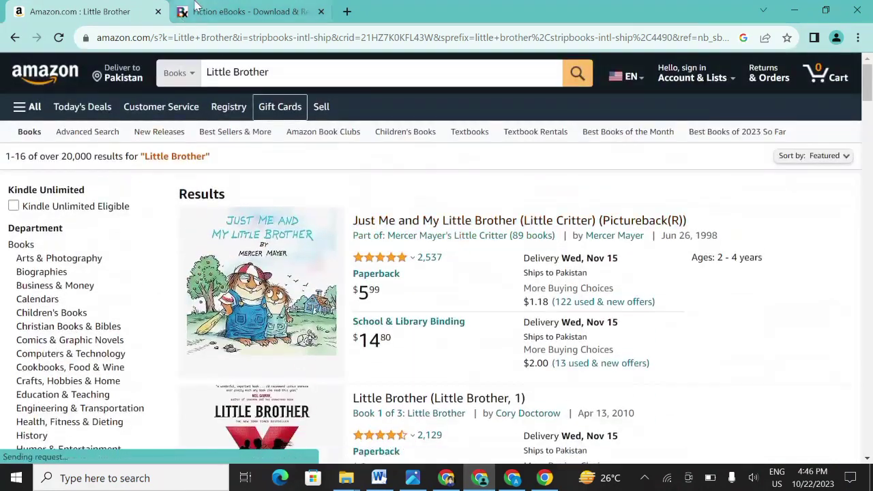
- Return to BookRix and copy the author's name from the "Little Brother" entry
left_click(256, 8)
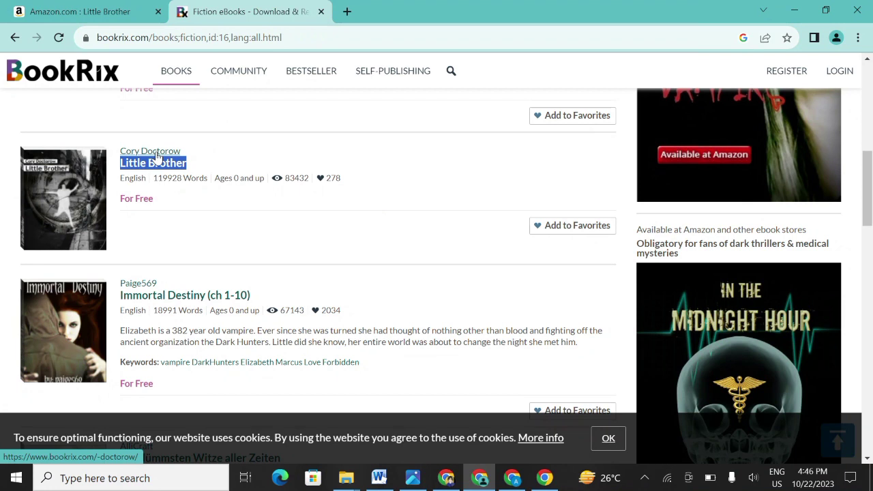
left_click_drag(115, 151, 186, 155)
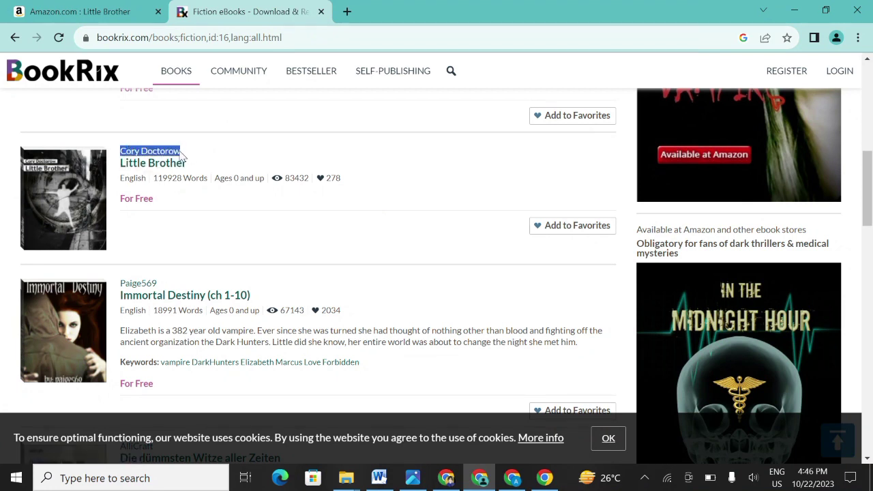
left_click(163, 148)
right_click(160, 152)
left_click(116, 147)
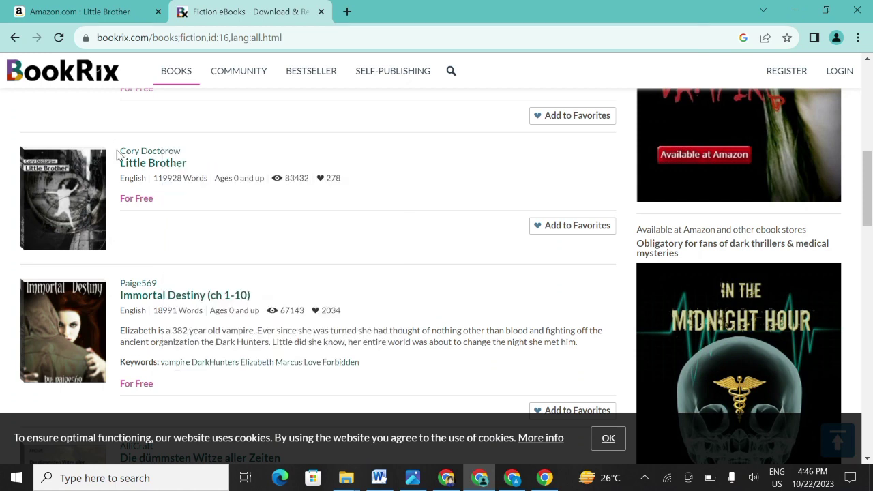
left_click_drag(120, 151, 181, 151)
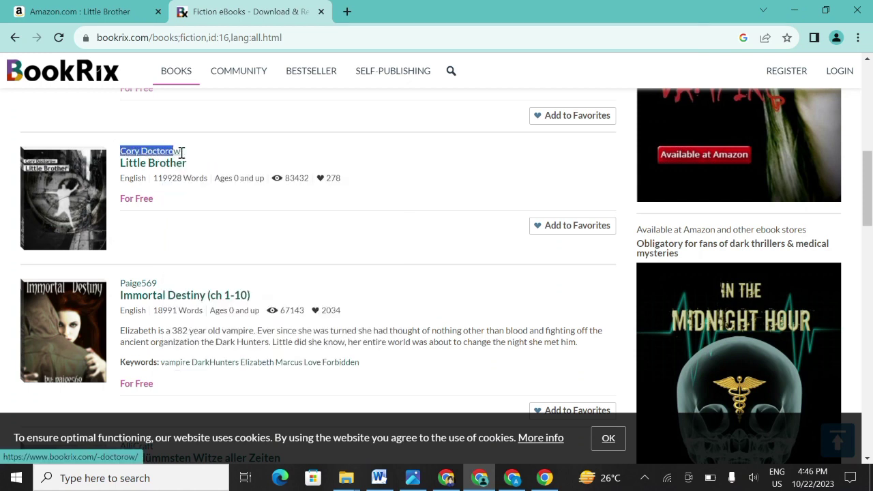
right_click(171, 153)
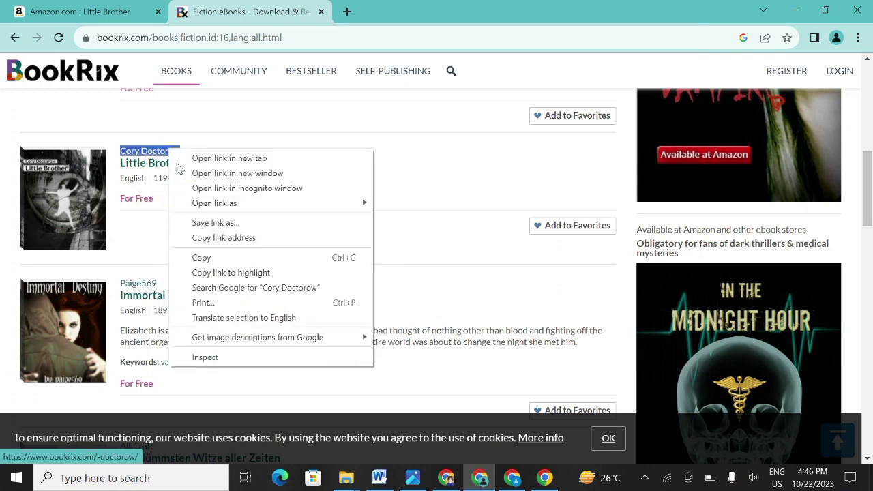
left_click(203, 260)
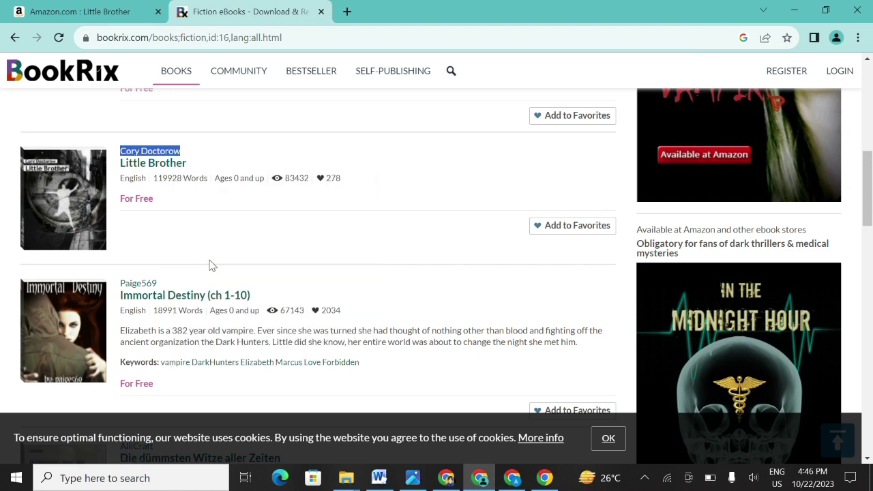
- Add the copied author's name after "Little Brother" in Amazon's book search, run it and examine the listed editions and related titles
left_click(118, 6)
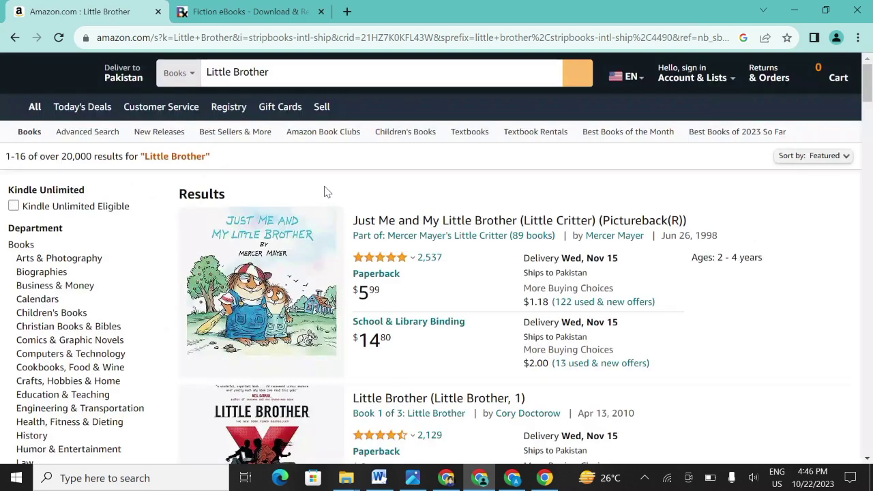
left_click(298, 71)
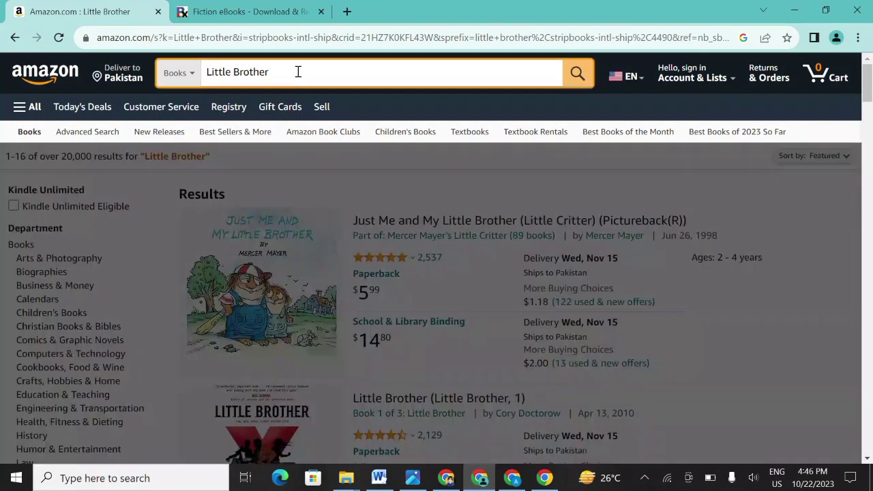
right_click(298, 72)
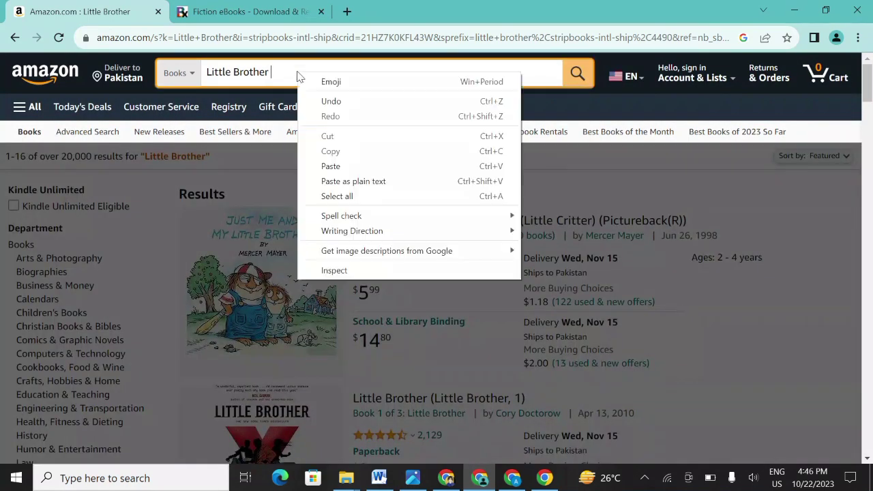
left_click(325, 167)
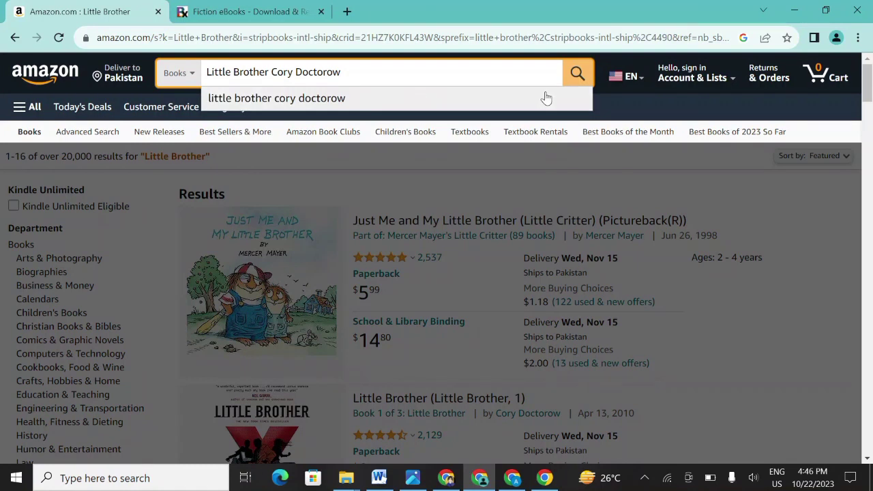
left_click(577, 75)
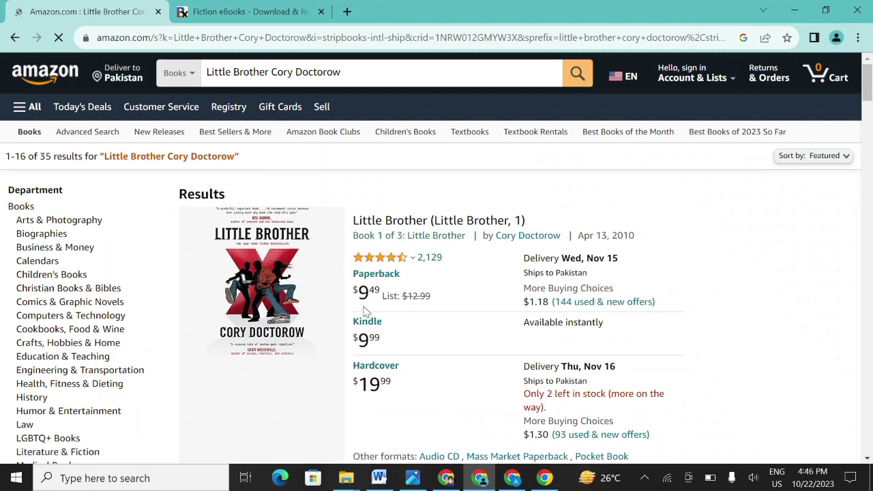
scroll(399, 322, "down", 8)
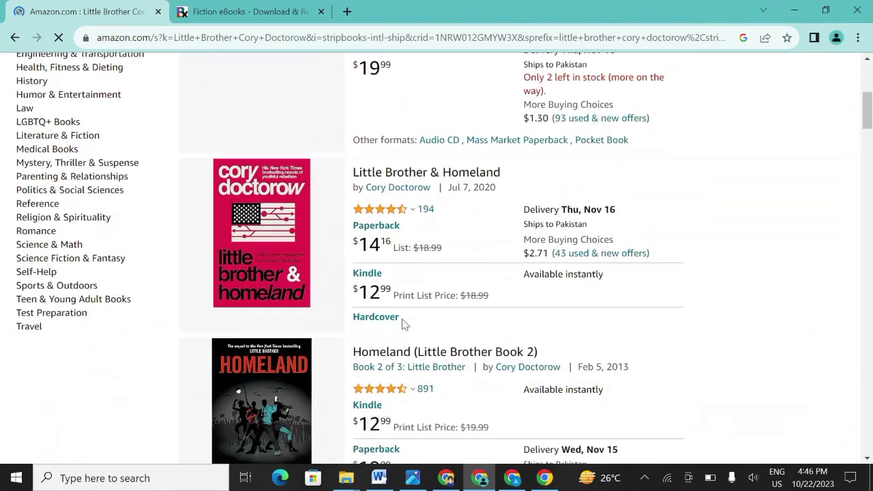
scroll(402, 326, "up", 9)
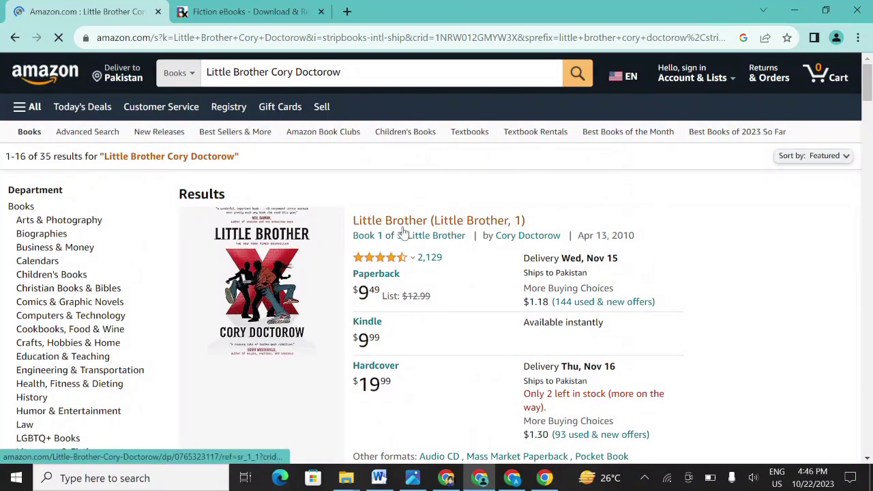
scroll(446, 322, "down", 4)
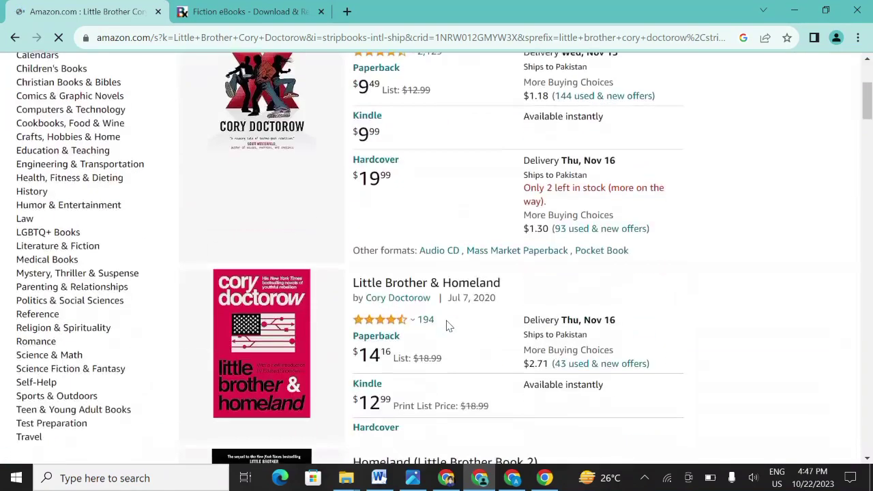
scroll(444, 326, "down", 4)
scroll(473, 321, "down", 5)
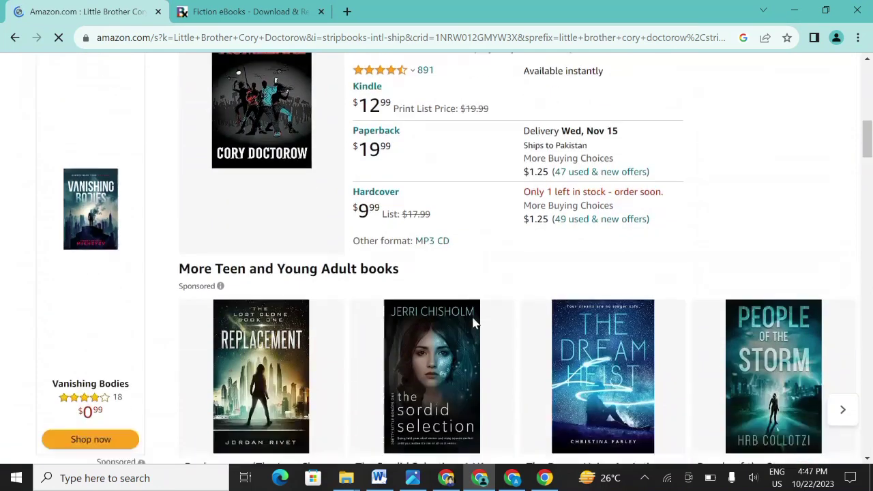
scroll(476, 323, "down", 4)
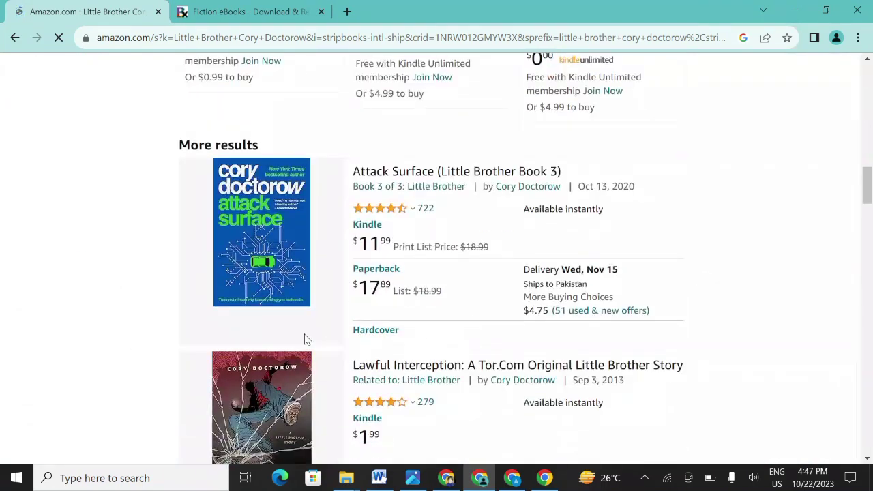
- Return to BookRix and look over the Fiction list's books, their languages, word counts and the filters above them
key("ctrl+Tab")
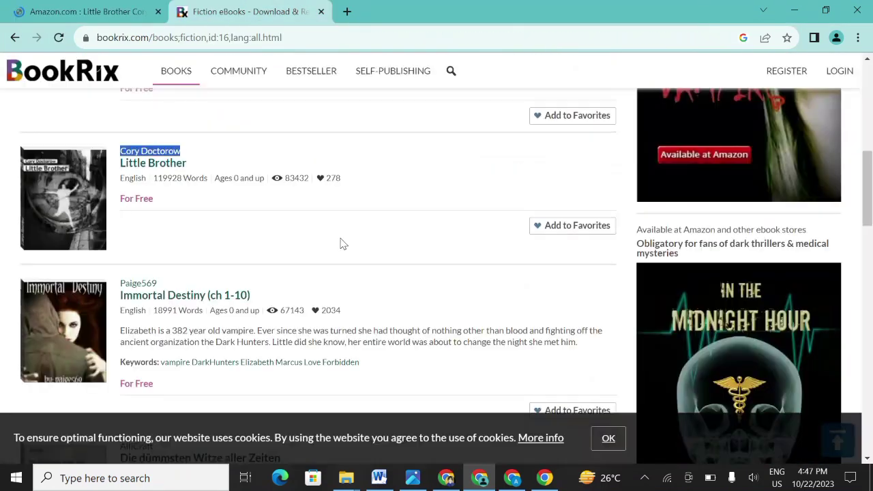
scroll(183, 302, "down", 3)
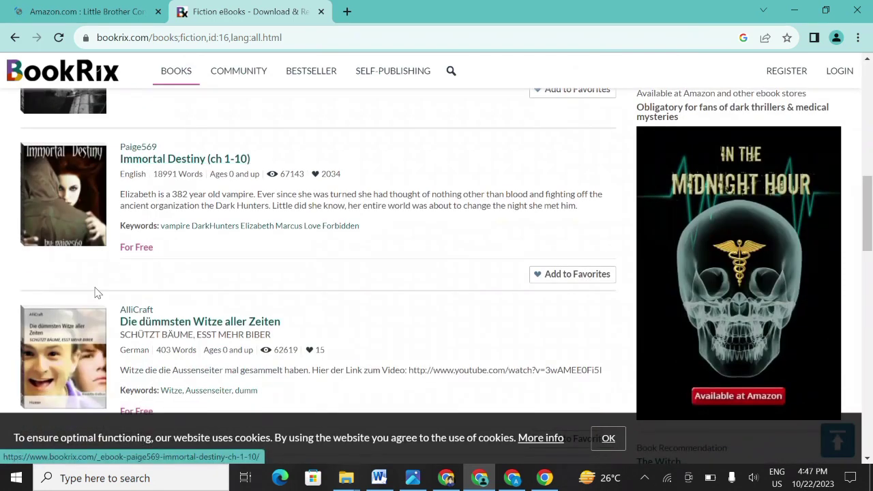
scroll(200, 295, "down", 2)
scroll(267, 297, "down", 4)
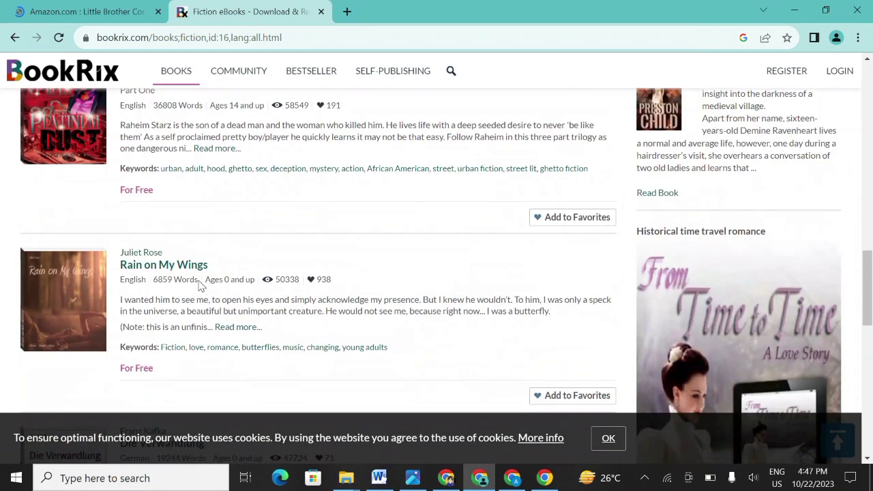
scroll(208, 293, "up", 12)
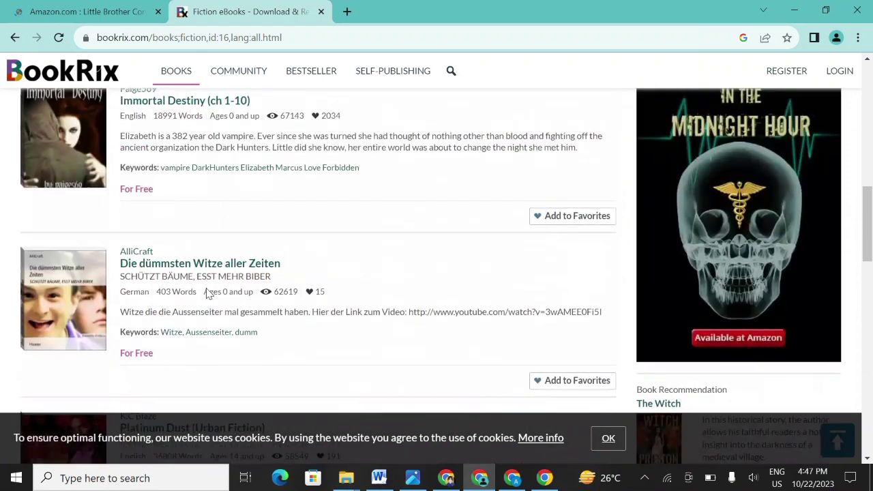
scroll(208, 293, "up", 4)
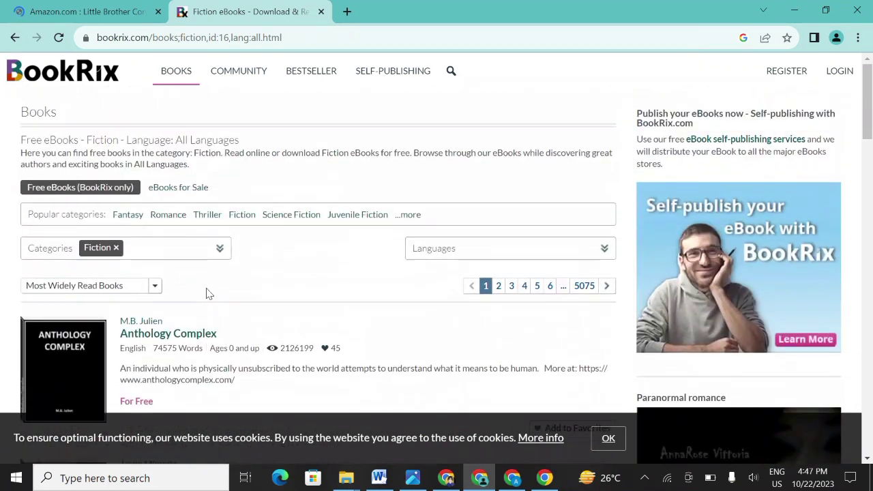
scroll(208, 293, "down", 1)
scroll(209, 293, "up", 1)
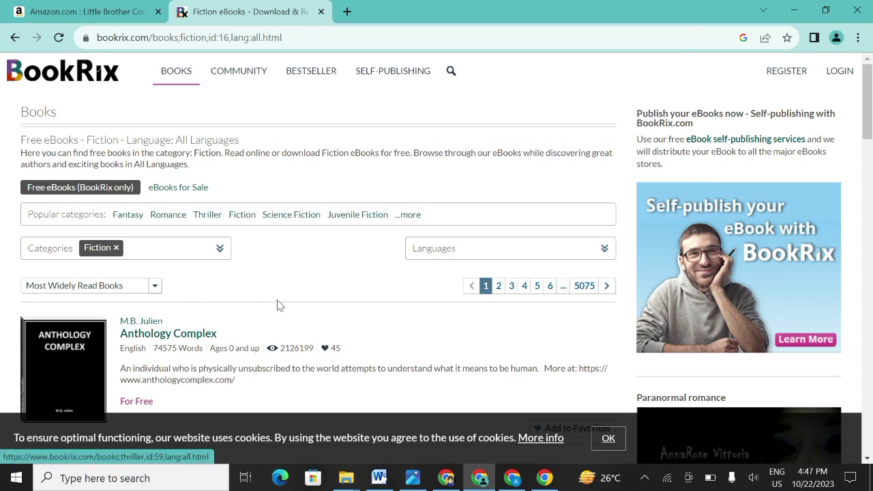
scroll(278, 305, "down", 2)
scroll(294, 266, "up", 2)
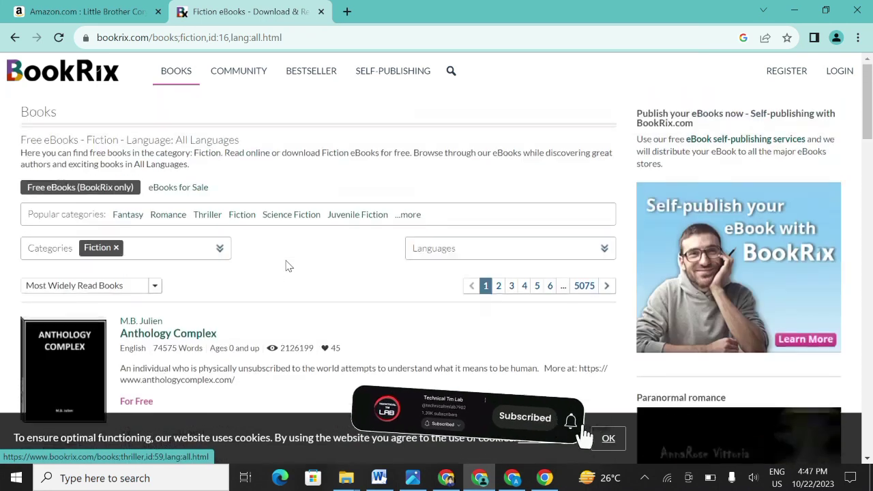
scroll(287, 266, "down", 3)
scroll(272, 266, "up", 3)
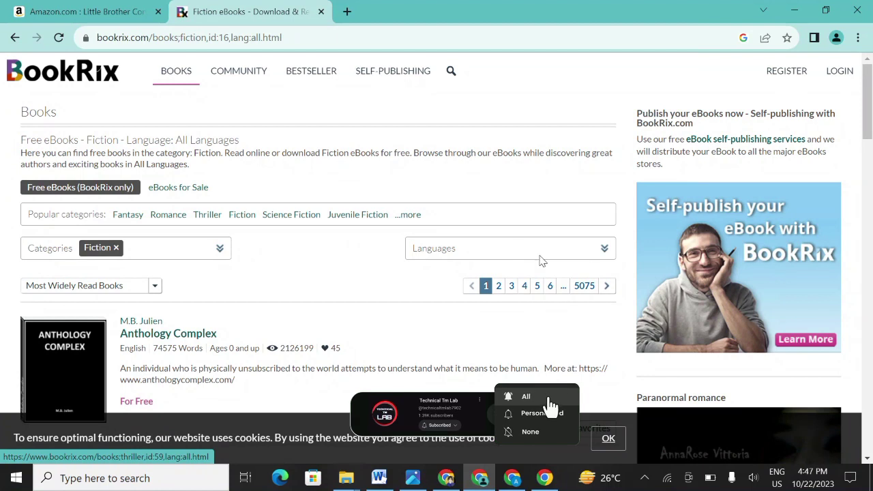
- Review the languages offered for BookRix's Fiction eBooks and filter the list to Bosnian
left_click(603, 249)
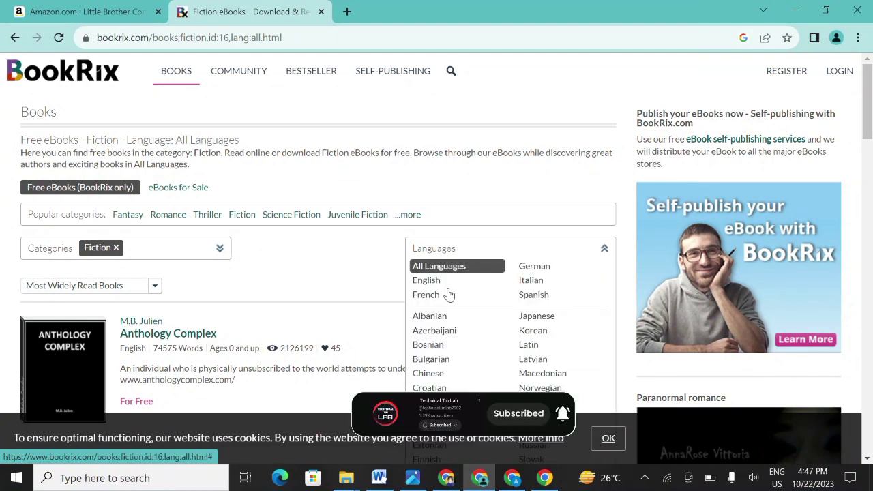
scroll(450, 300, "down", 2)
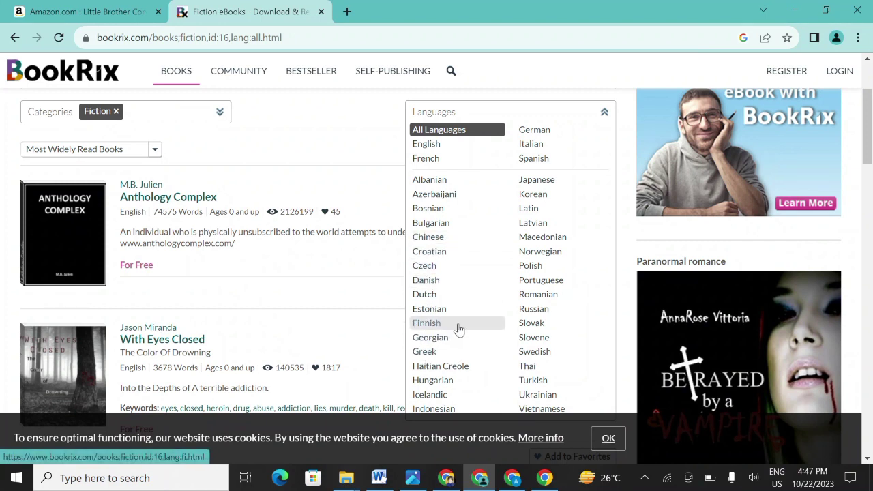
scroll(450, 362, "down", 2)
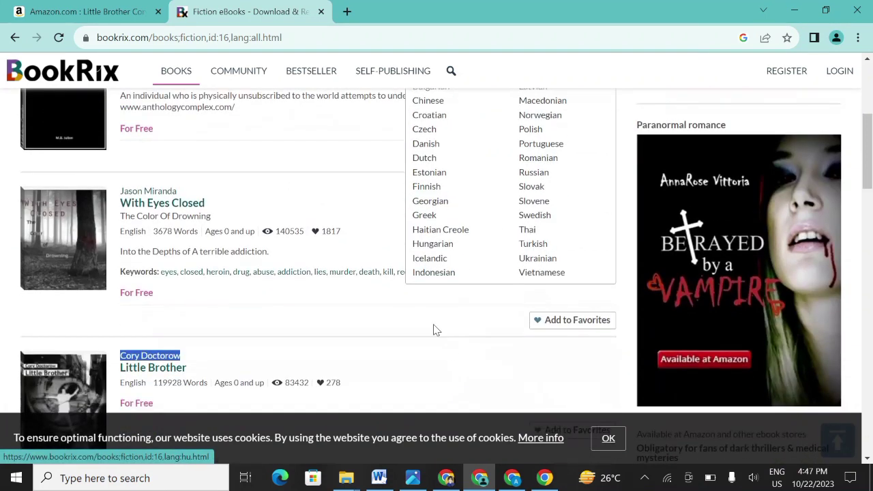
scroll(487, 300, "up", 4)
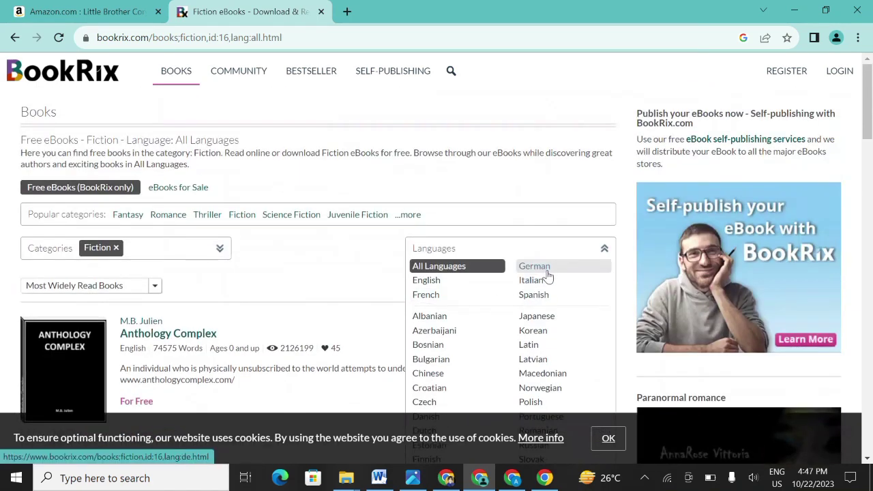
scroll(525, 311, "down", 2)
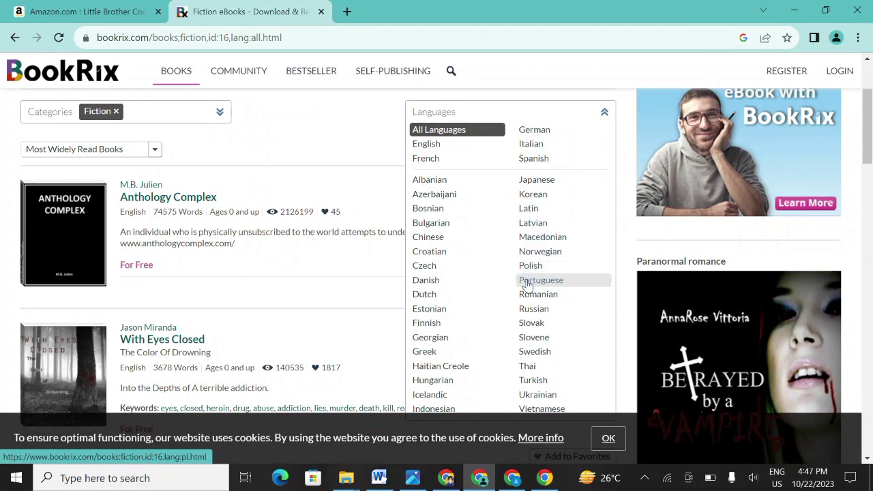
scroll(524, 368, "down", 1)
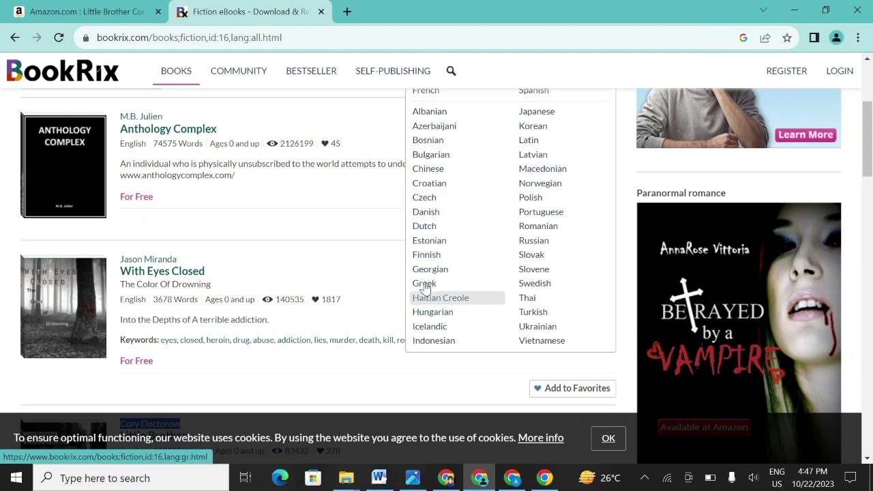
scroll(420, 245, "up", 1)
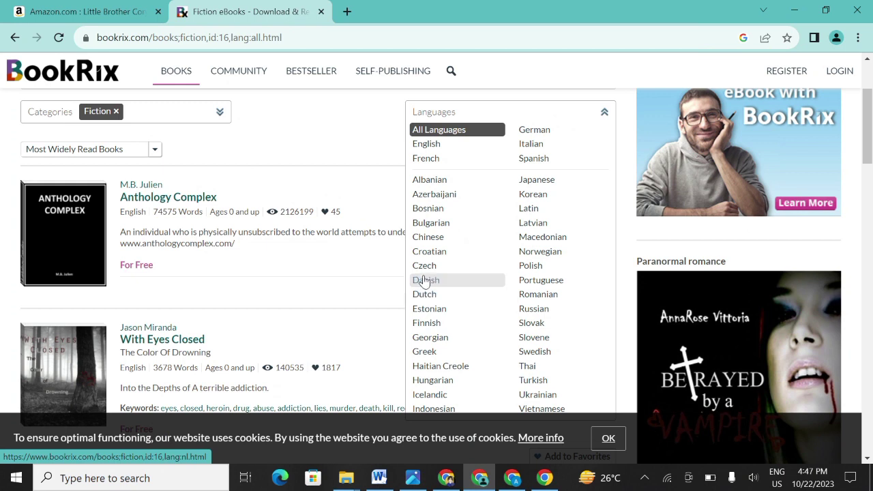
left_click(426, 217)
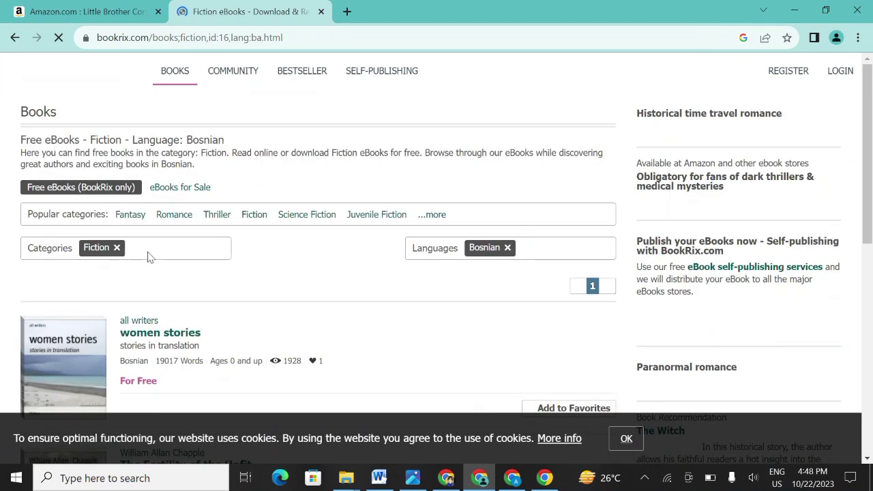
- Examine the Bosnian Fiction eBooks, checking the language and word count of the "women stories" entry
scroll(204, 279, "down", 4)
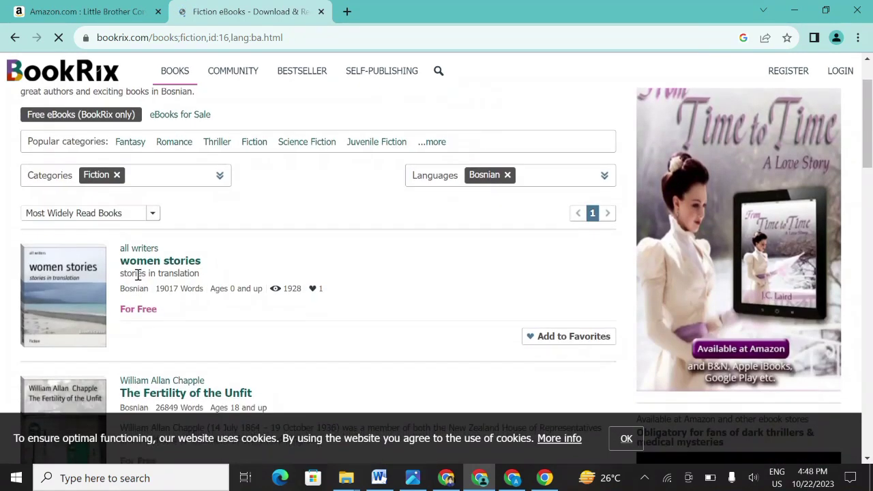
scroll(216, 207, "down", 3)
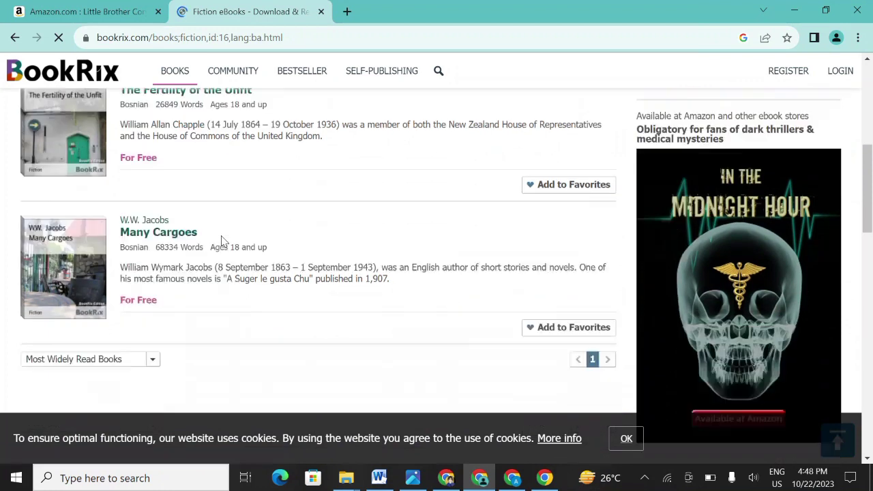
scroll(191, 204, "up", 6)
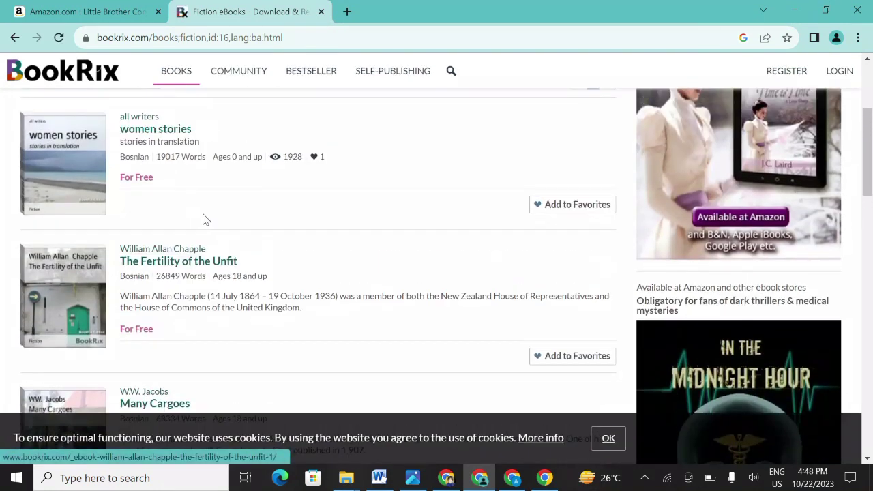
scroll(213, 225, "up", 1)
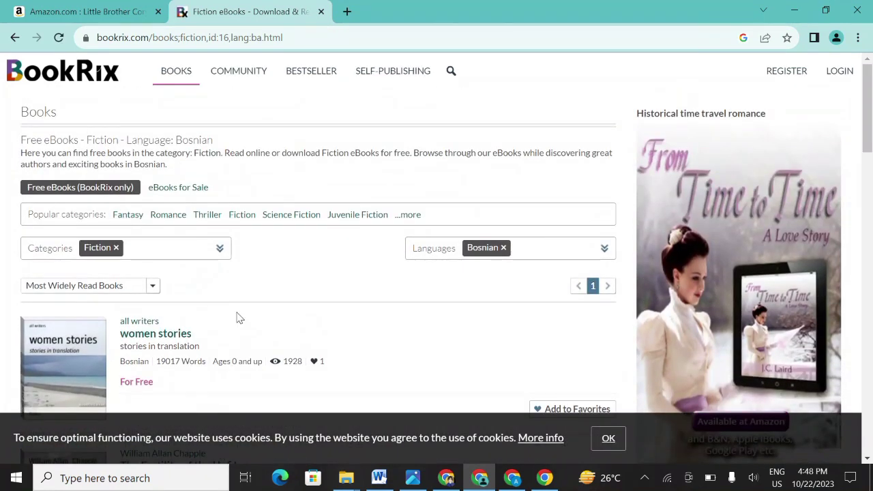
scroll(228, 318, "down", 1)
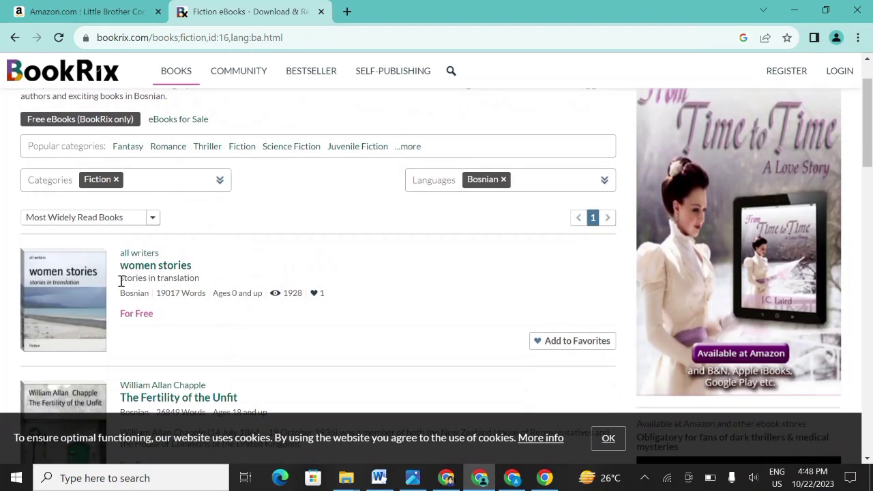
left_click_drag(122, 281, 193, 294)
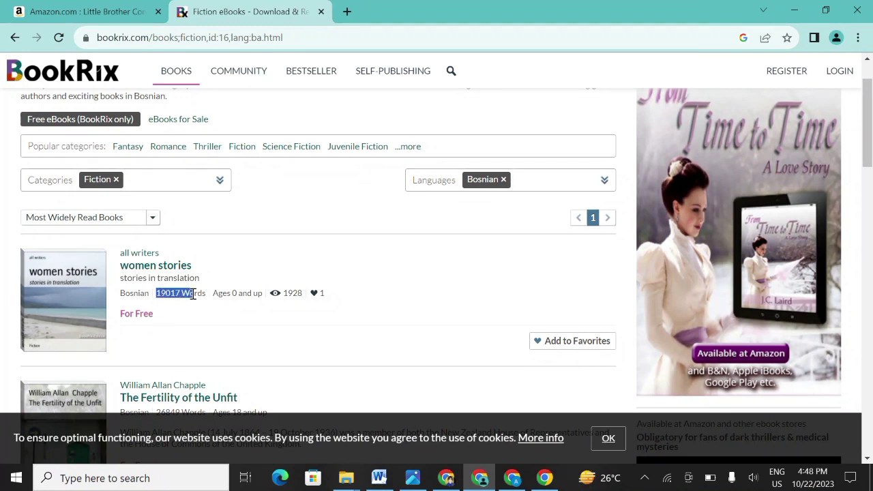
left_click_drag(121, 295, 155, 300)
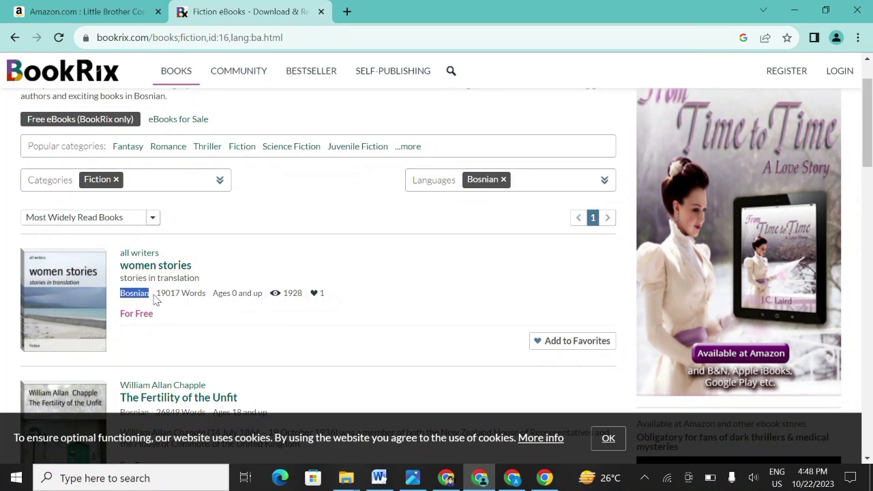
- Open the "women stories" book page and request the free eBook download
left_click(176, 268)
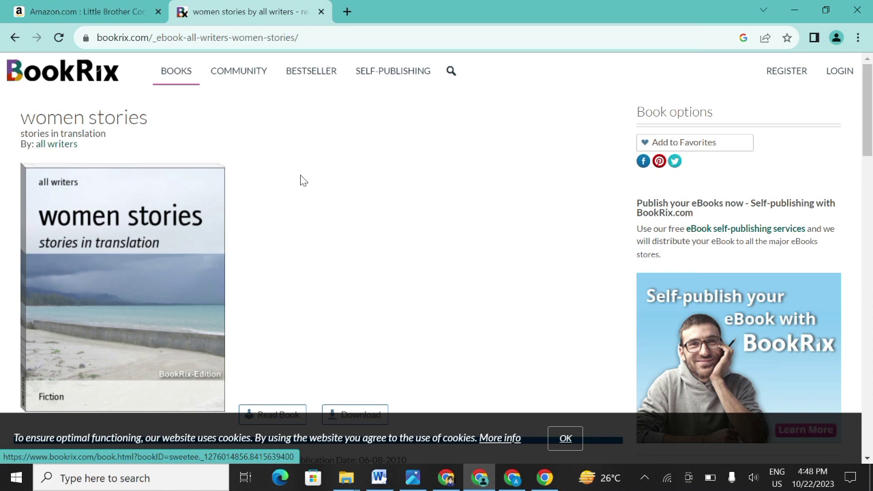
scroll(300, 260, "down", 2)
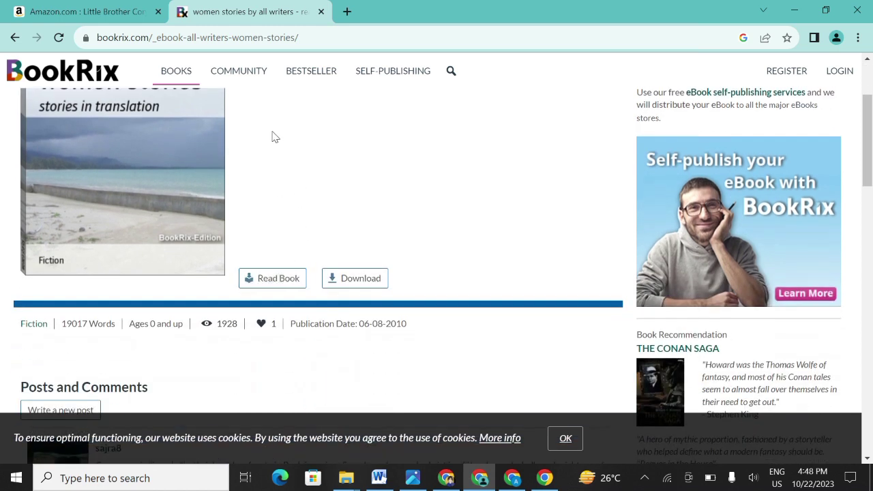
left_click(355, 278)
scroll(356, 283, "down", 3)
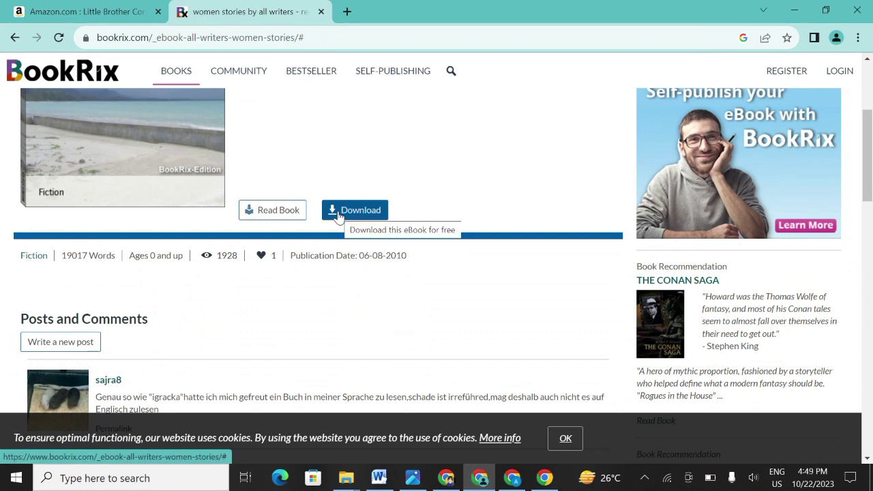
scroll(384, 162, "up", 3)
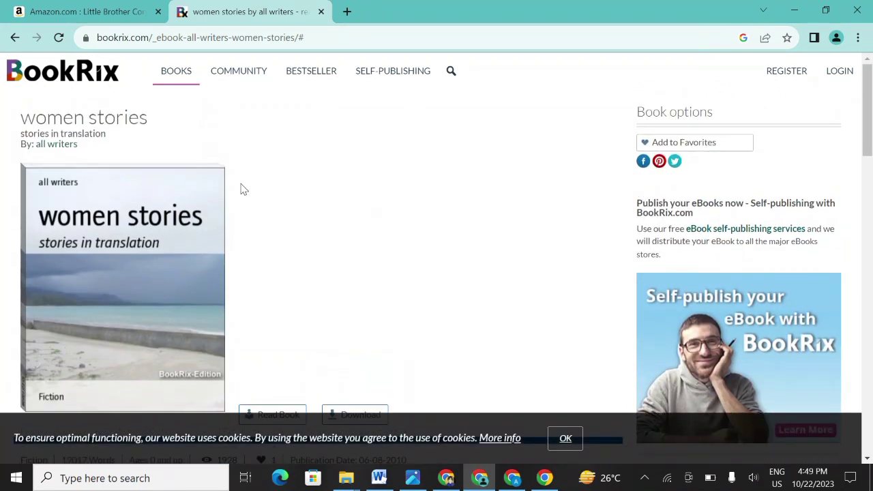
- Go back from the "women stories" page to BookRix's free eBooks list covering all categories and all languages
left_click(15, 39)
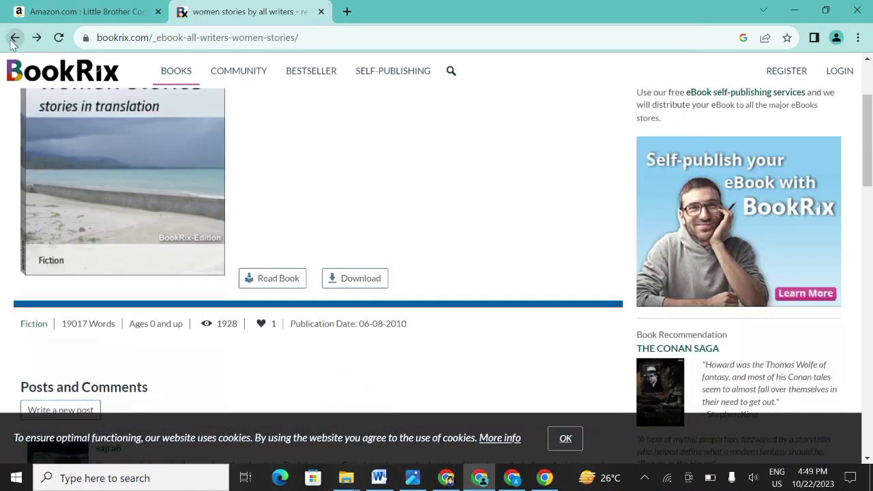
left_click(14, 38)
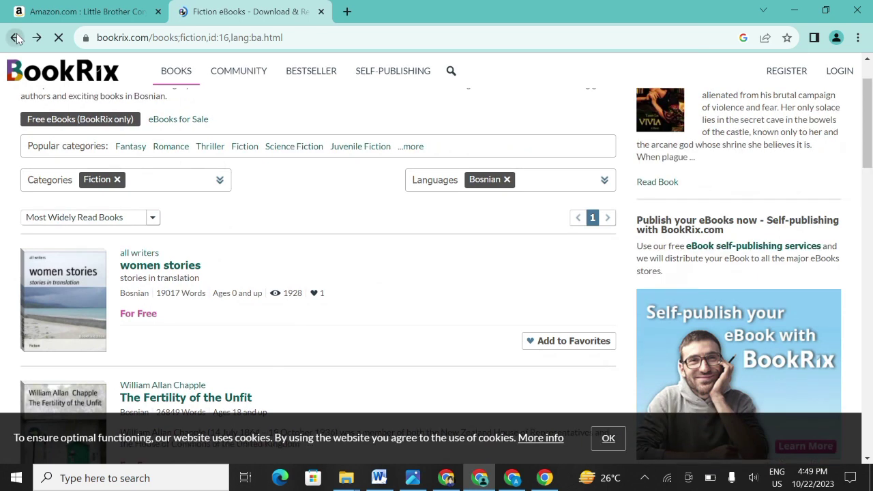
left_click(17, 39)
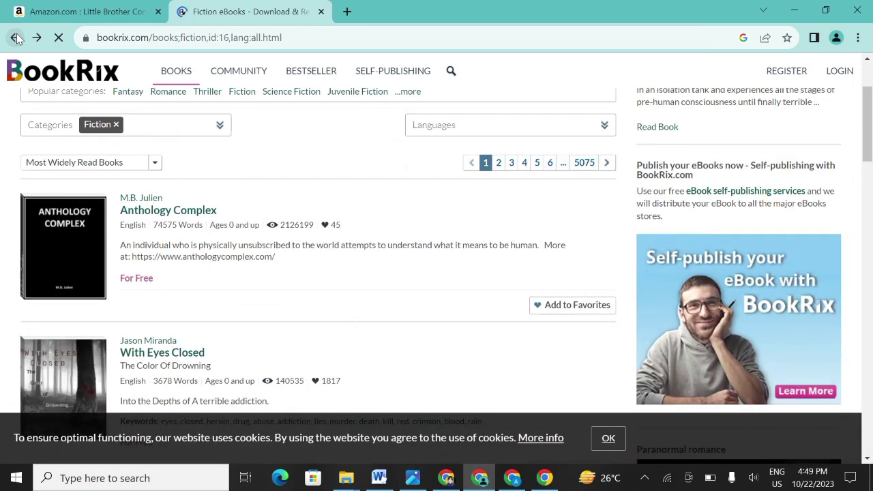
left_click(17, 39)
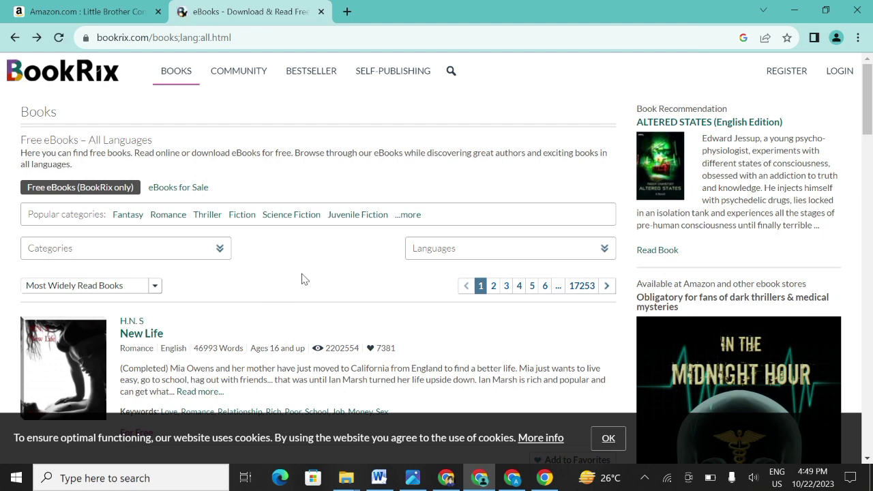
- Look through the most widely read free eBooks across all categories, including their genres, age ratings and view counts
scroll(304, 280, "down", 1)
scroll(304, 279, "down", 5)
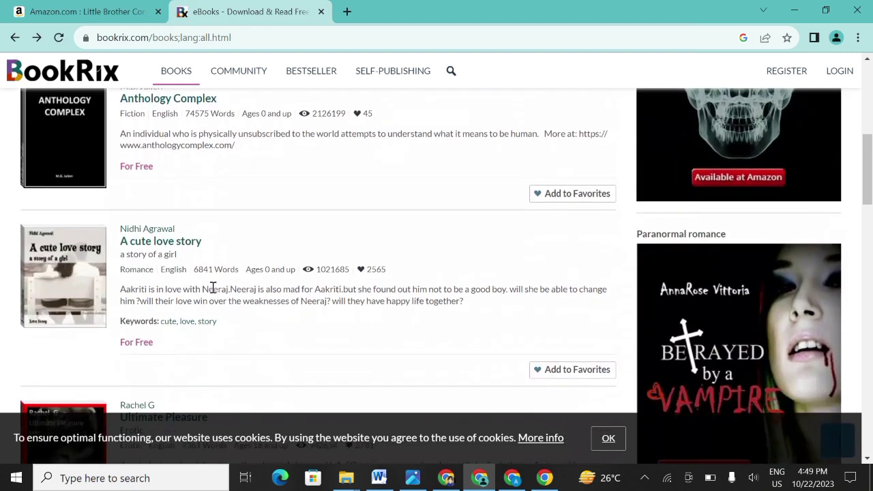
scroll(286, 355, "down", 3)
scroll(299, 323, "down", 2)
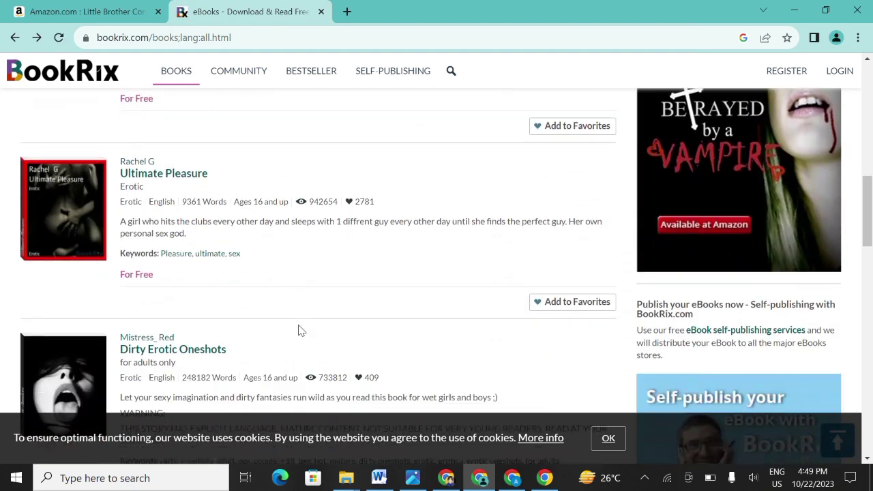
scroll(306, 229, "down", 10)
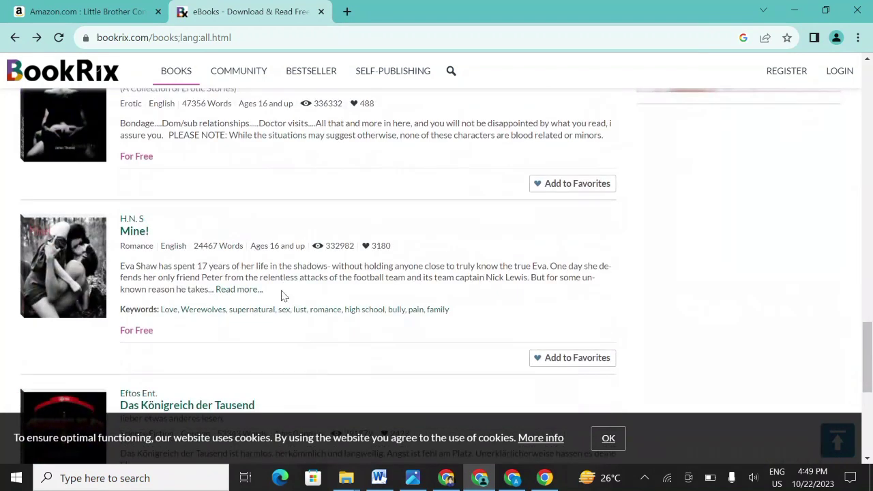
scroll(276, 321, "down", 1)
scroll(273, 338, "down", 2)
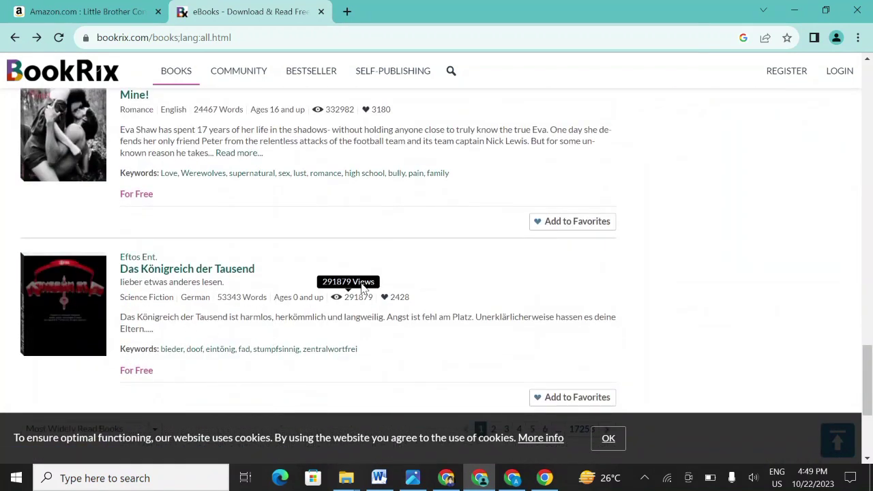
left_click(347, 12)
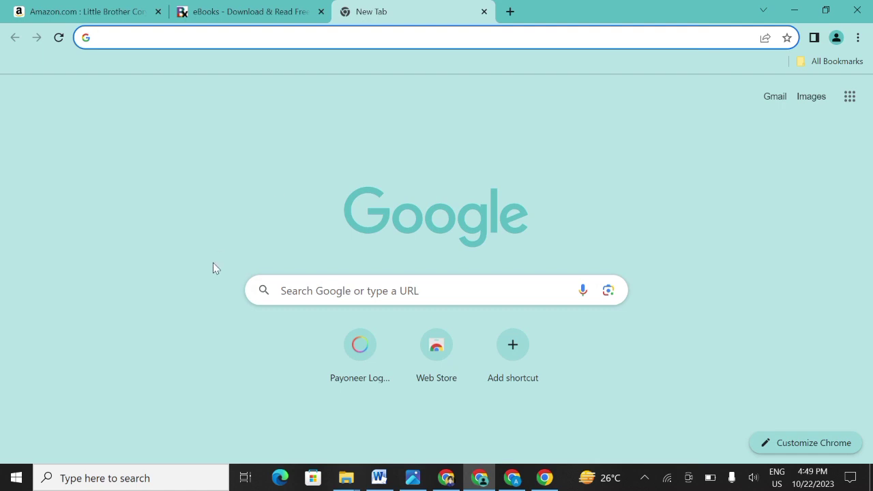
left_click(326, 293)
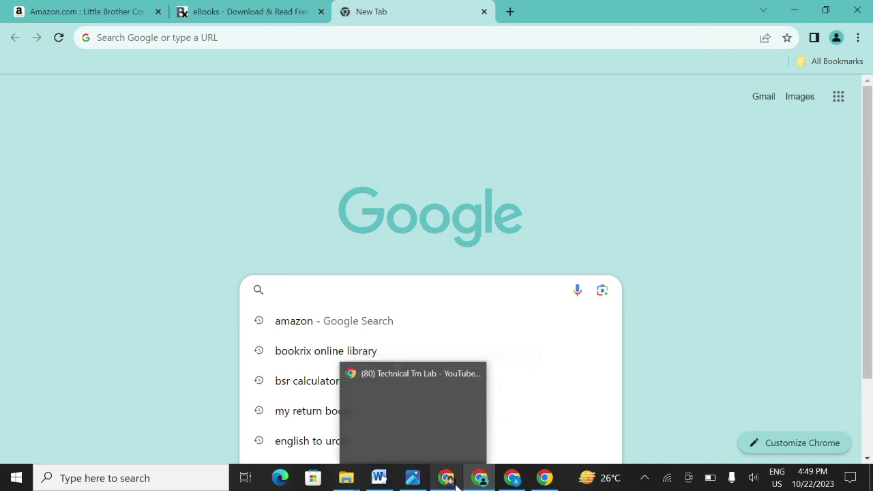
left_click(311, 130)
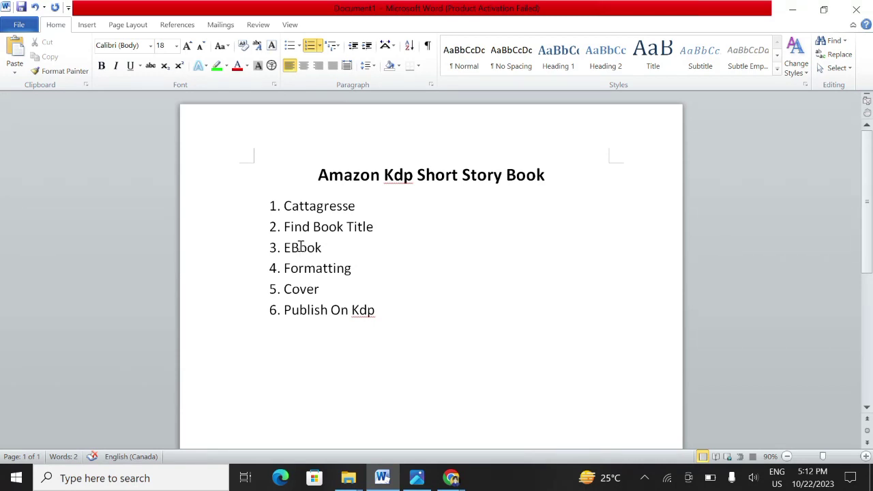
left_click(300, 247)
left_click(299, 269)
left_click(348, 268)
left_click(324, 268)
- Open the Word document "monkey and the crocodile once upon a" from the Downloads folder
left_click(350, 480)
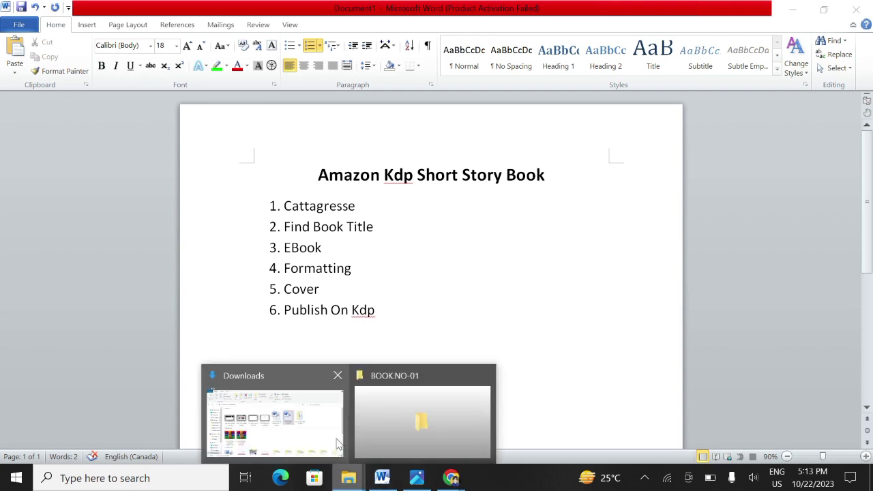
left_click(338, 445)
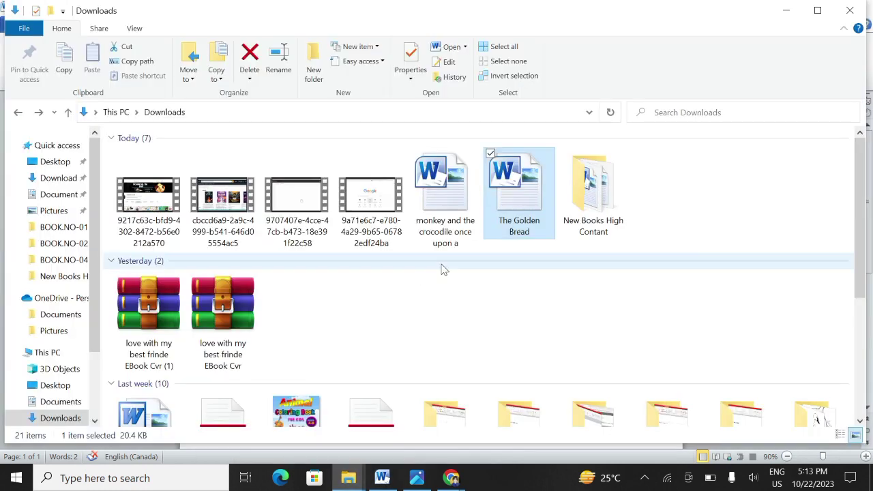
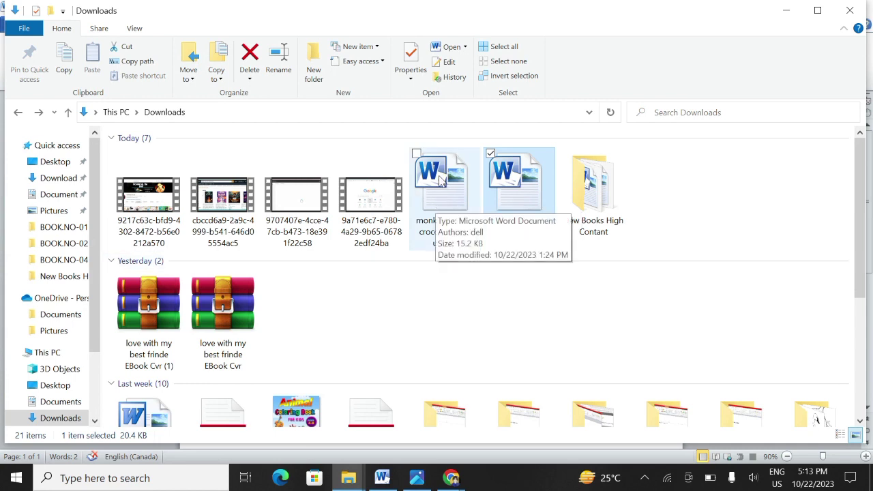
left_click(440, 195)
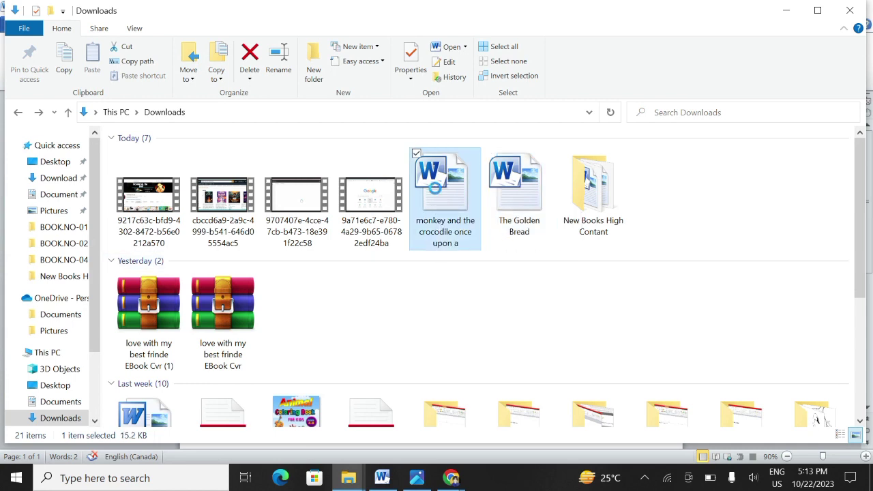
double_click(439, 195)
mouse_move(386, 484)
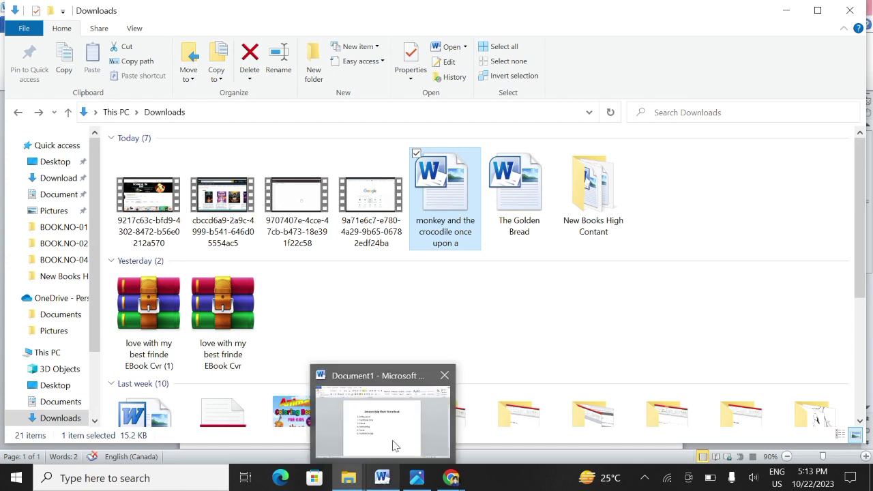
double_click(443, 215)
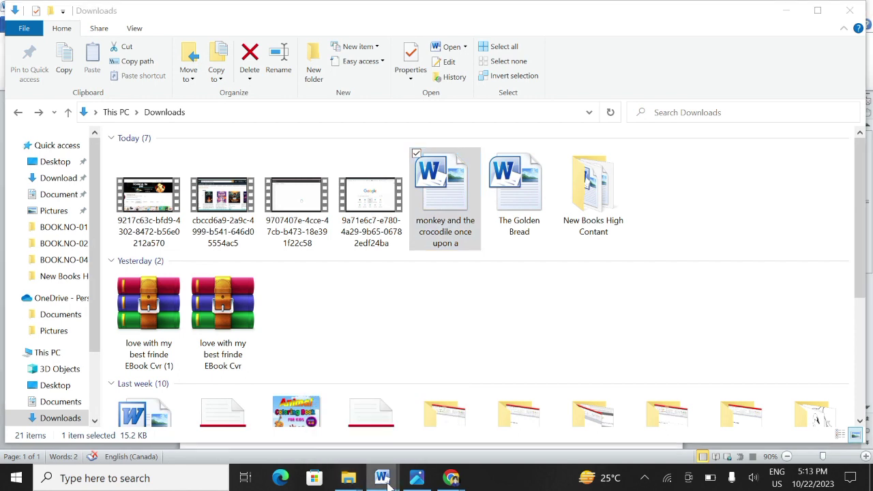
mouse_move(386, 481)
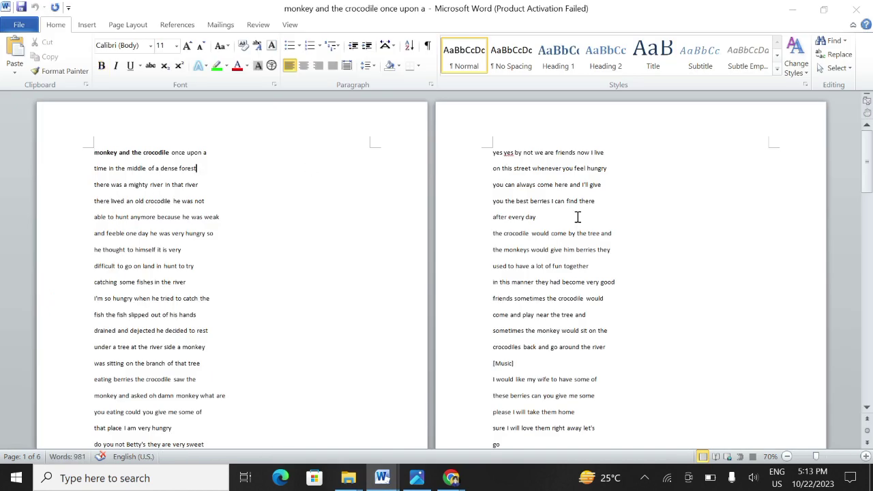
- Look over the unformatted story text on the document's opening pages
scroll(485, 228, "down", 3)
scroll(296, 220, "up", 3)
left_click_drag(93, 152, 244, 360)
scroll(316, 248, "down", 3)
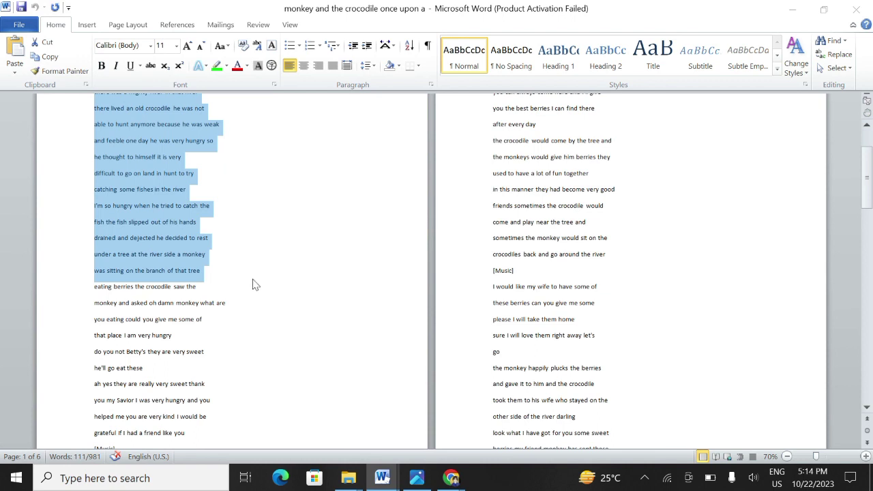
scroll(254, 283, "down", 2)
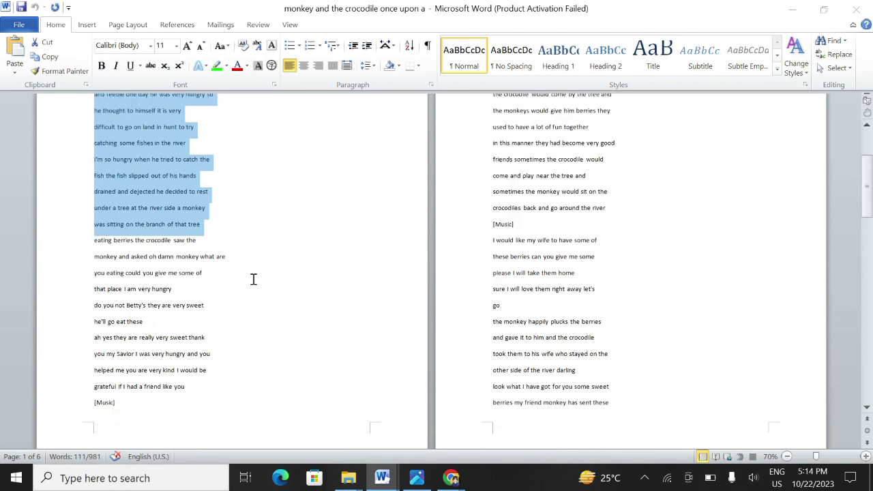
scroll(253, 280, "up", 2)
scroll(252, 284, "up", 3)
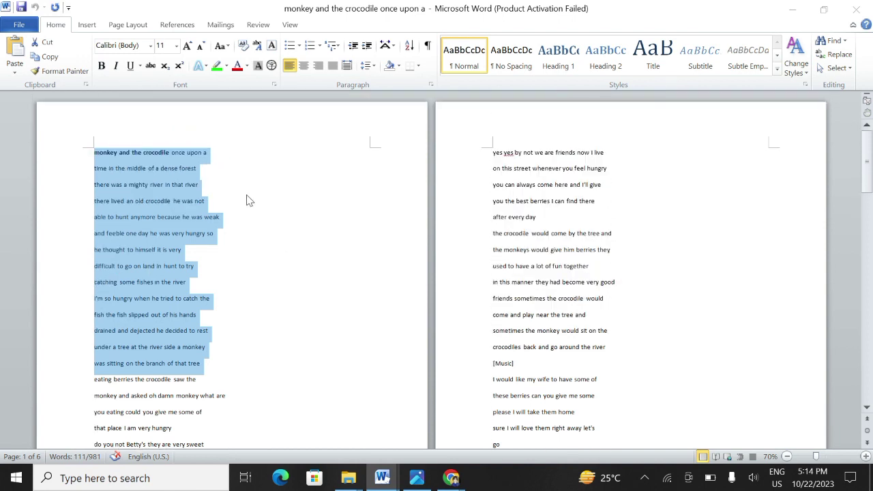
left_click(204, 184)
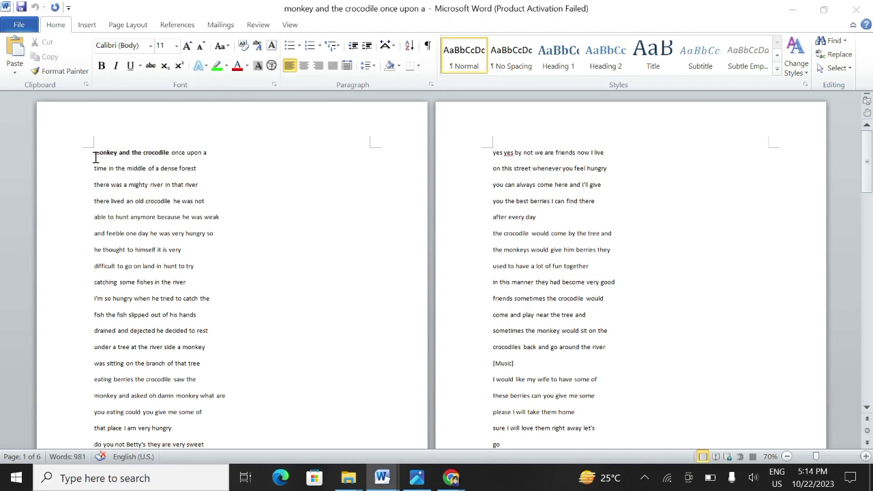
- Select the whole document and apply Normal margins with Portrait orientation
left_click(171, 153)
left_click(834, 68)
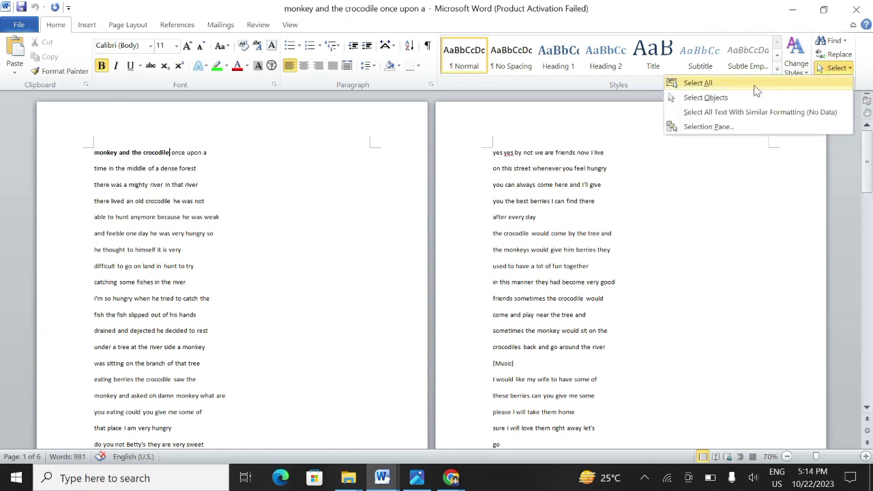
left_click(698, 83)
left_click(86, 24)
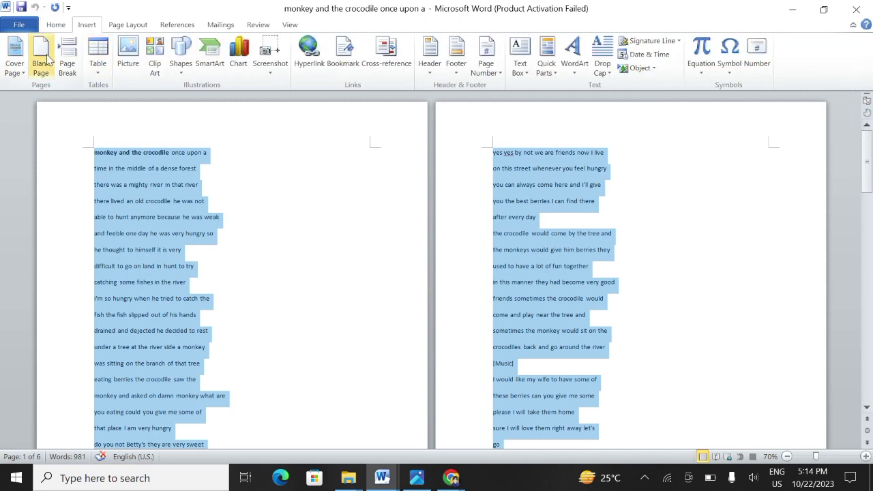
left_click(118, 25)
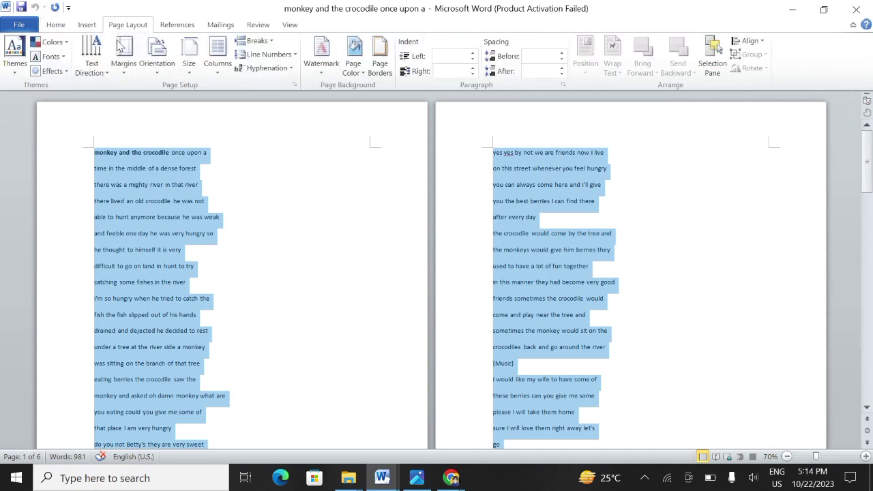
left_click(123, 55)
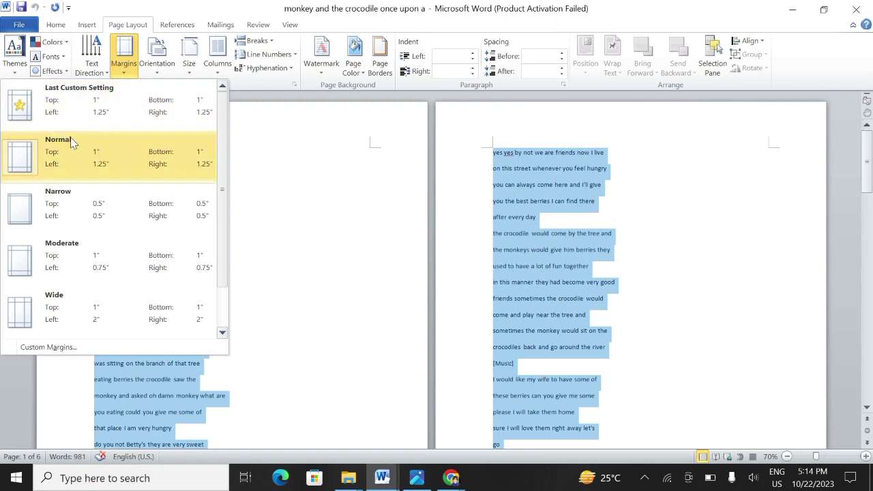
left_click(101, 158)
left_click(148, 53)
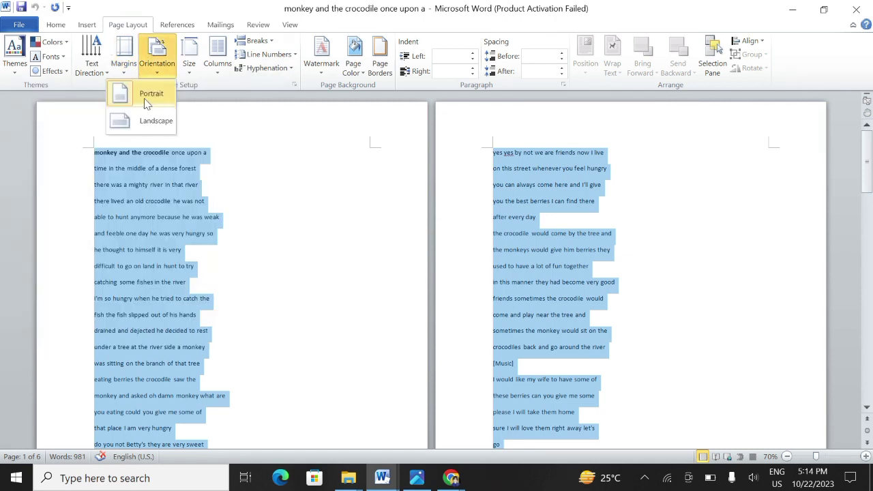
left_click(147, 90)
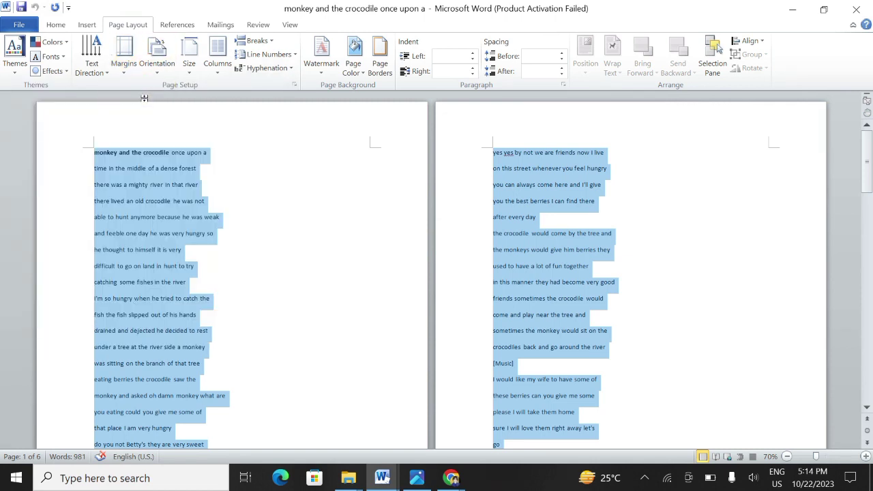
left_click(213, 64)
left_click(191, 95)
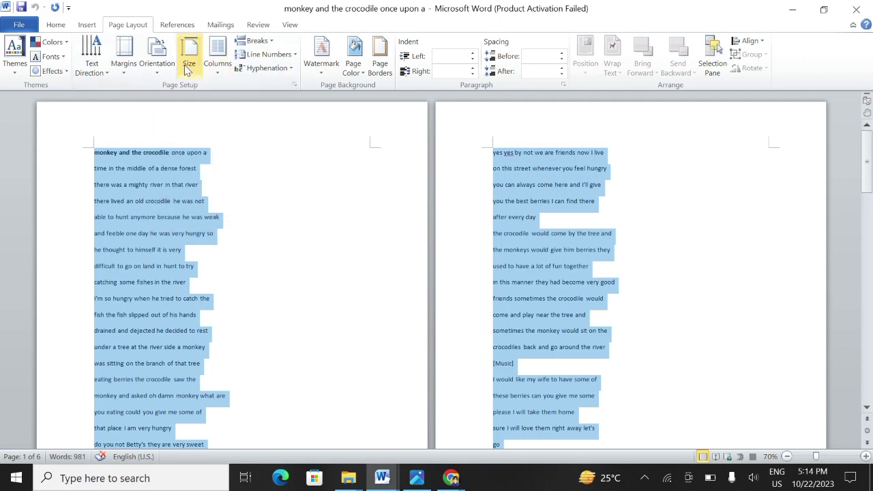
- Set a custom paper size of 5 inches wide by 8 inches high for the whole document
left_click(188, 68)
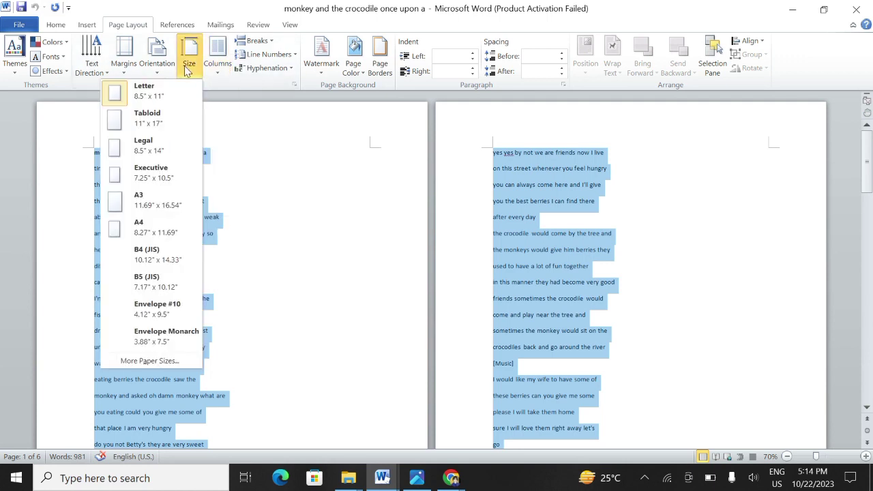
left_click(151, 359)
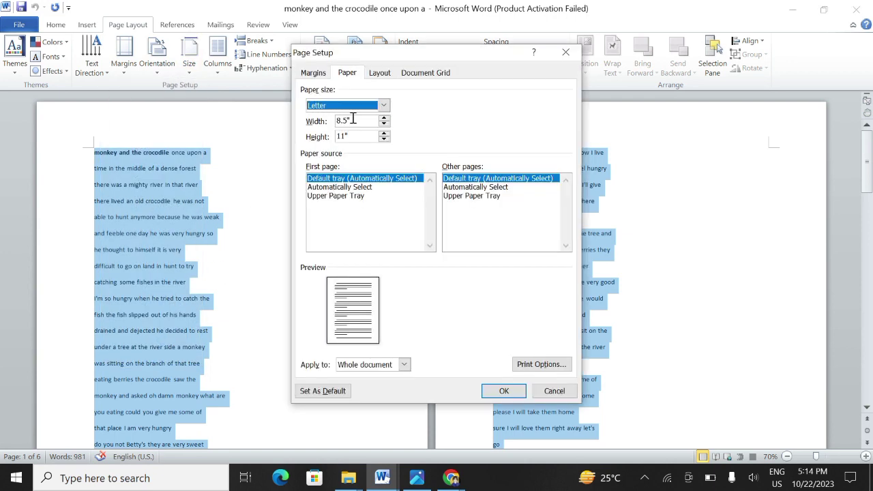
key("Tab")
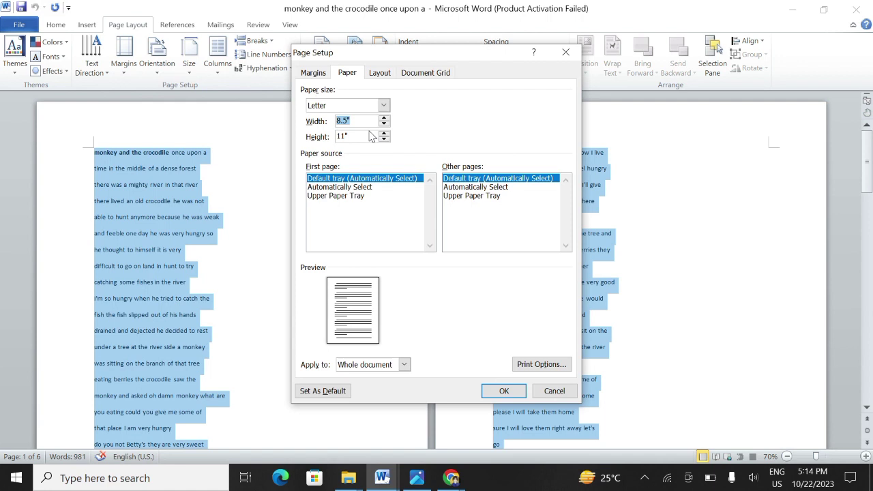
type("5")
key("Tab")
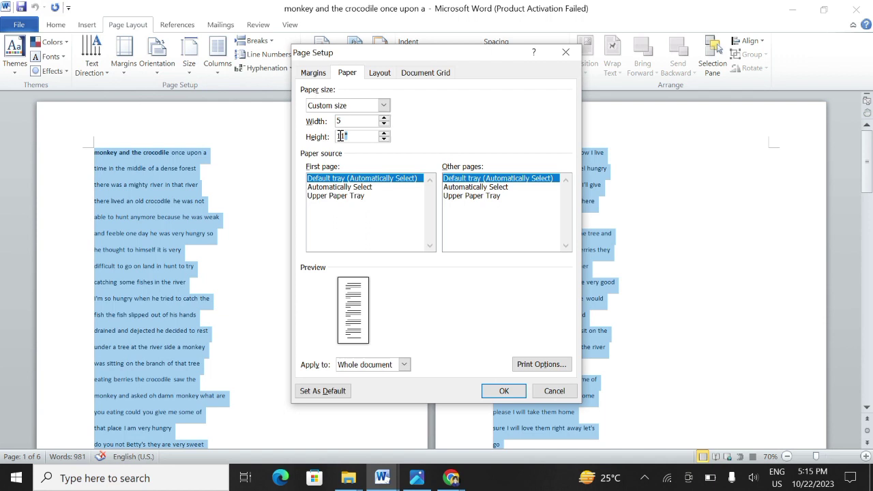
type("8")
left_click(399, 367)
left_click(375, 376)
left_click(511, 394)
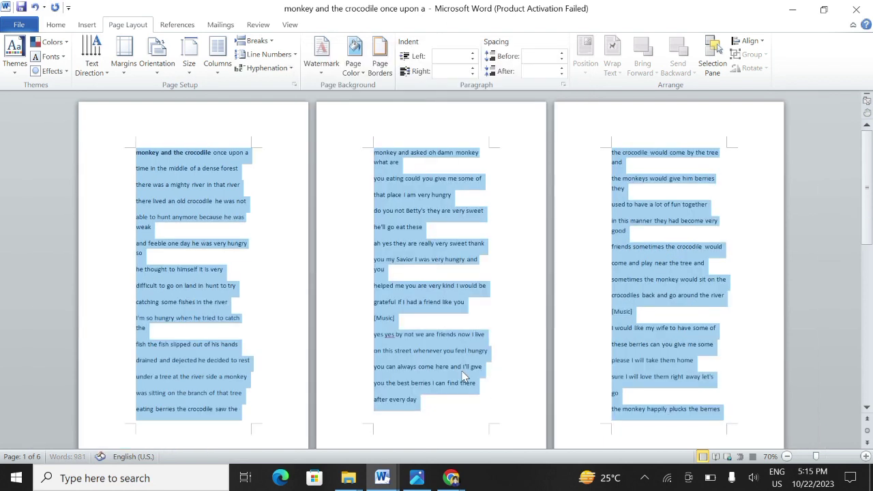
left_click(326, 260)
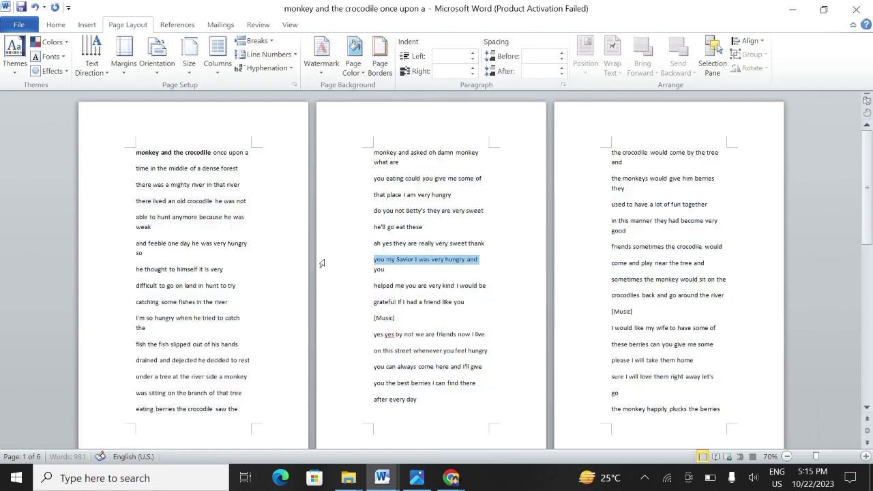
- Insert a page break after the title "monkey and the crocodile" so the story text starts on its own page
left_click(212, 152)
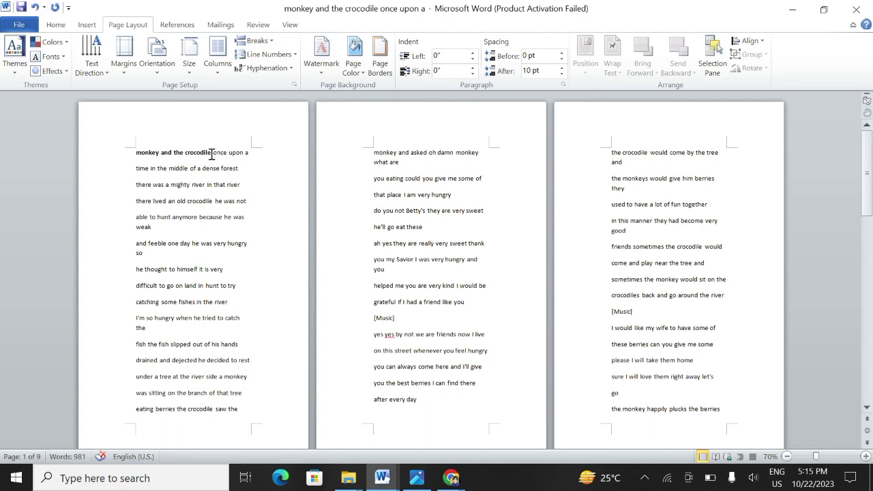
left_click(81, 28)
left_click(66, 64)
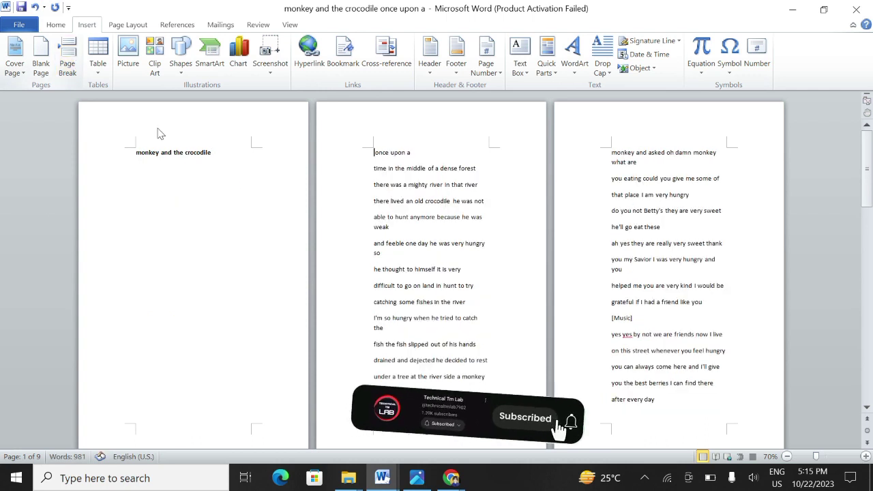
triple_click(219, 153)
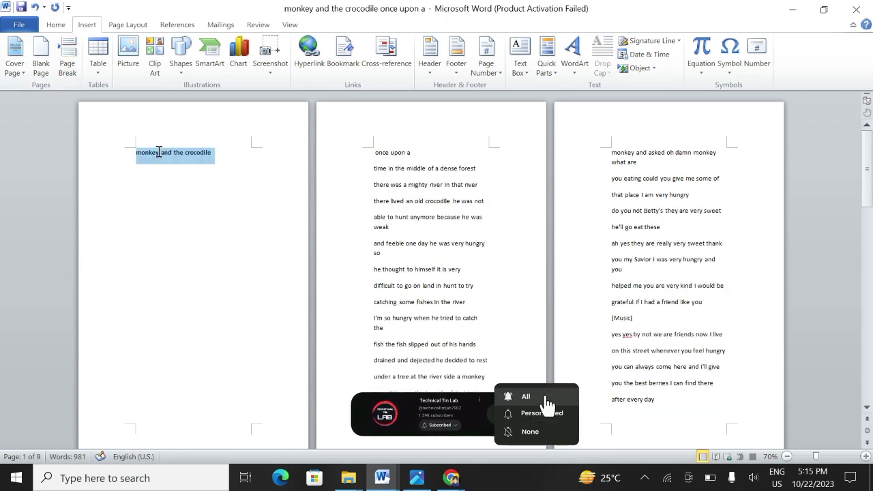
left_click(239, 166)
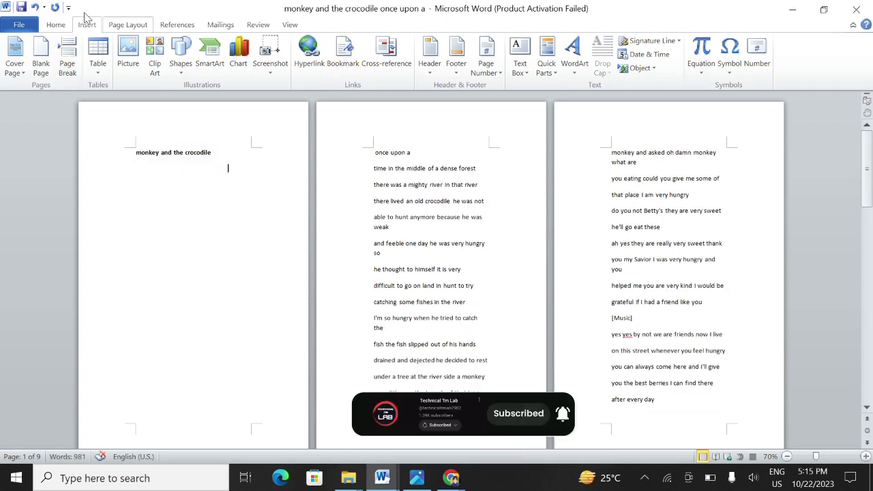
- Select all the document's text and set its font size to 14
left_click(56, 24)
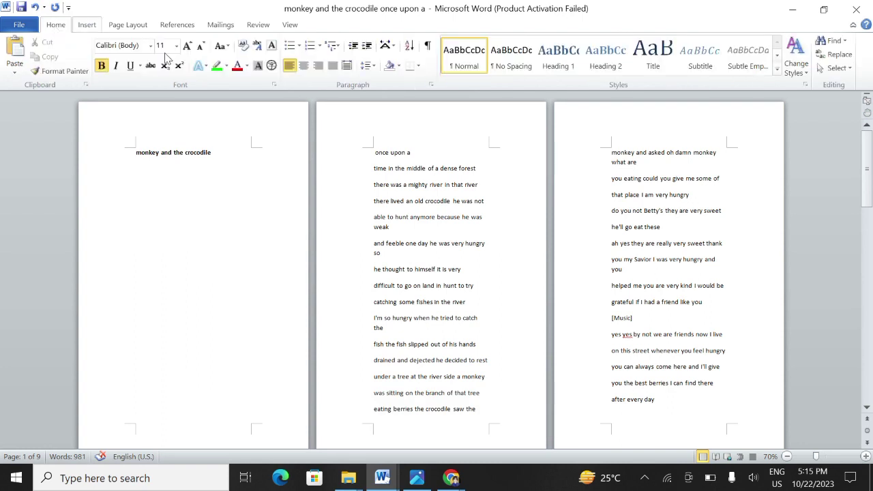
left_click(837, 68)
left_click(726, 83)
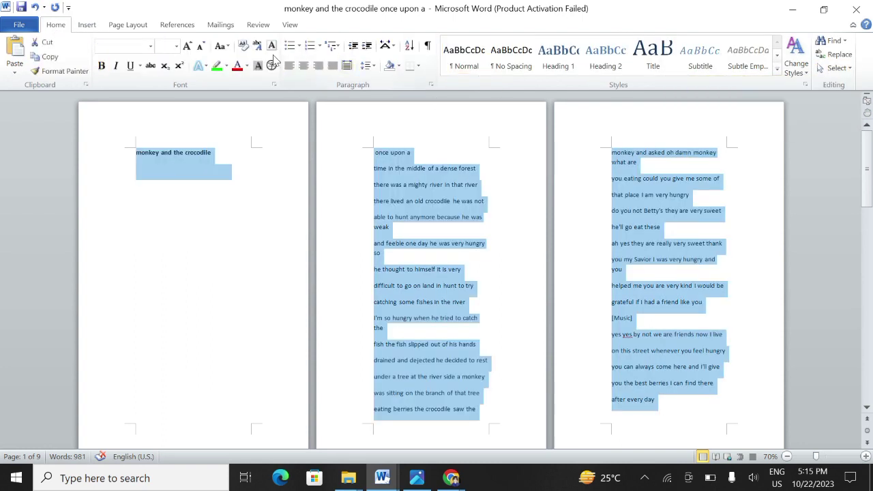
left_click(178, 47)
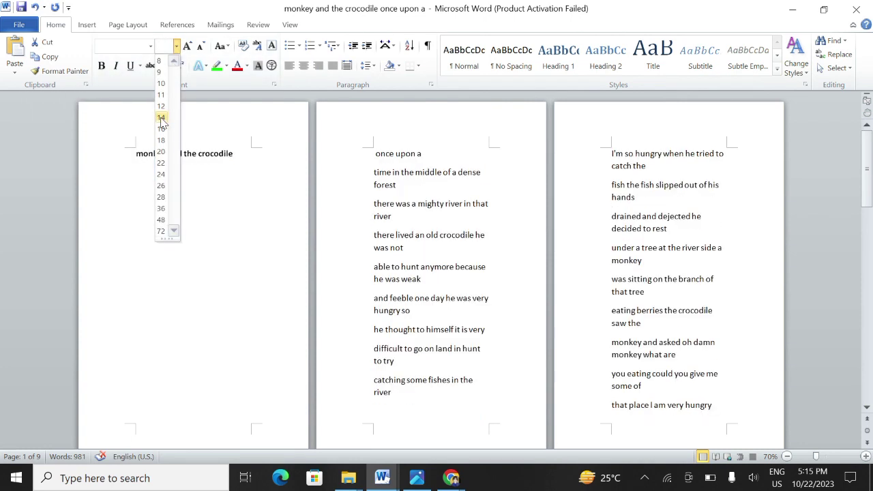
left_click(161, 119)
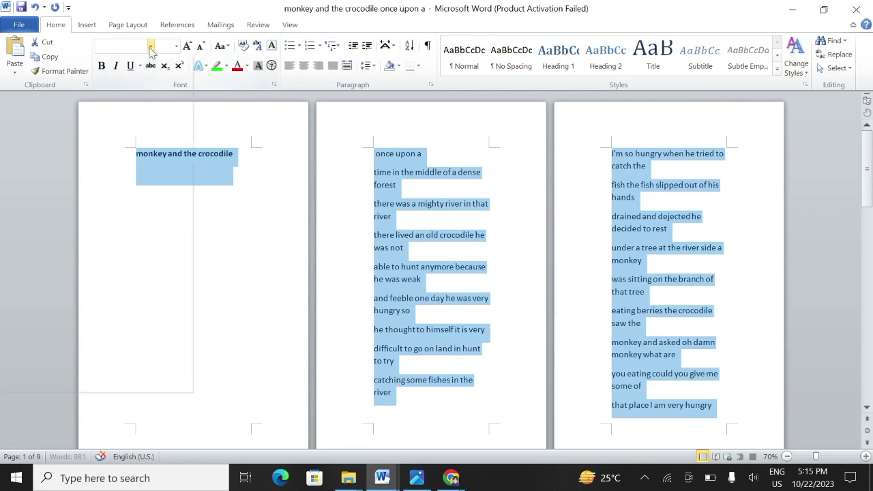
- Change the font of all the selected document text to Cambria (Headings)
left_click(150, 48)
left_click(127, 77)
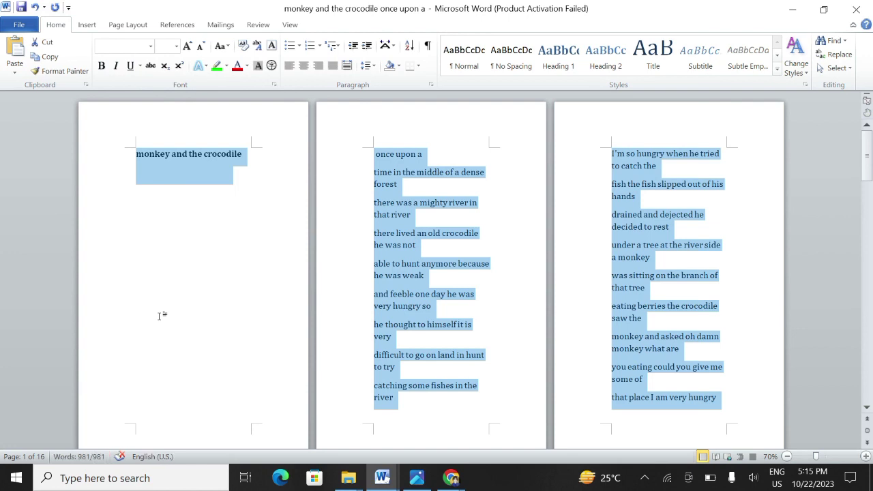
left_click(221, 234)
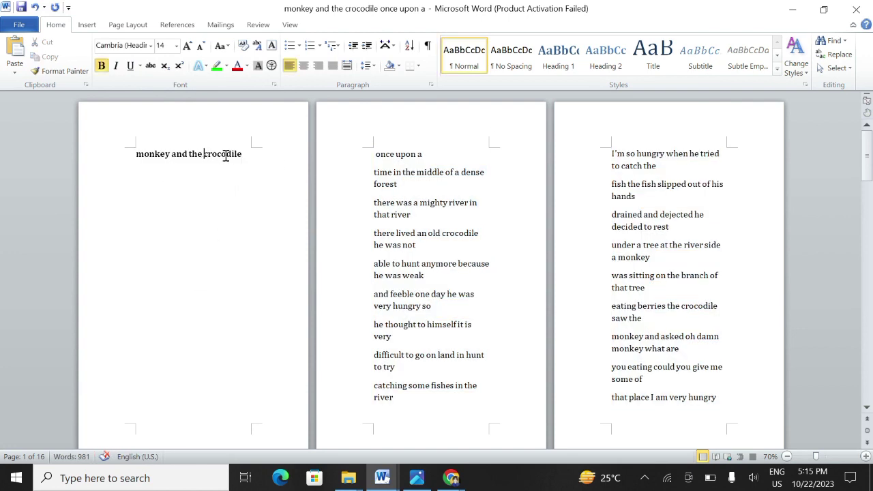
- Select the whole document, try Capitalize Each Word on its text, and switch it to sentence case
left_click(837, 68)
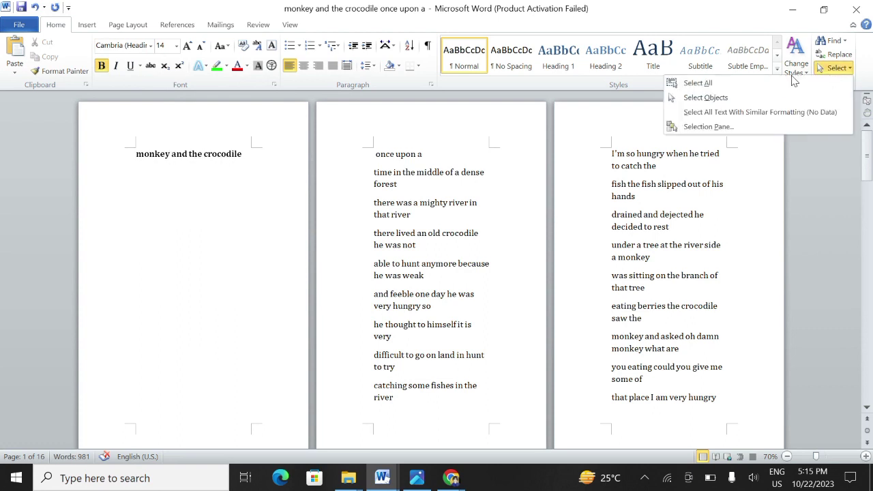
left_click(773, 83)
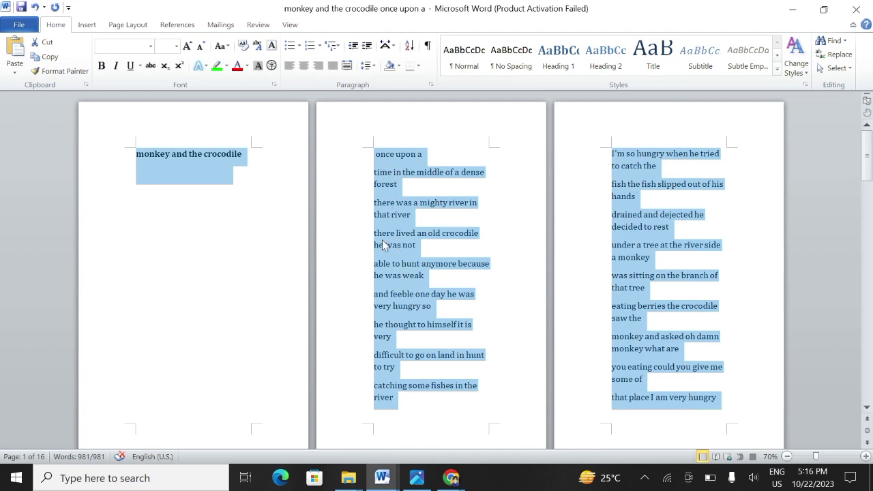
left_click(220, 47)
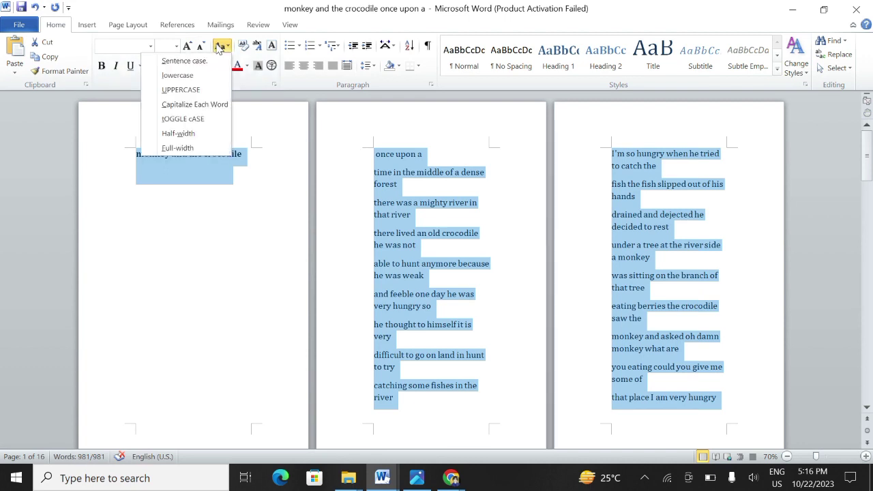
left_click(194, 104)
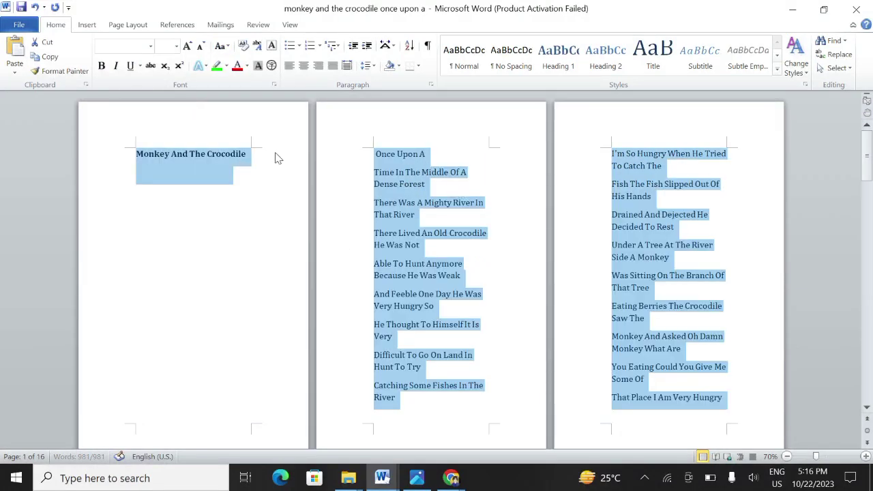
left_click(219, 46)
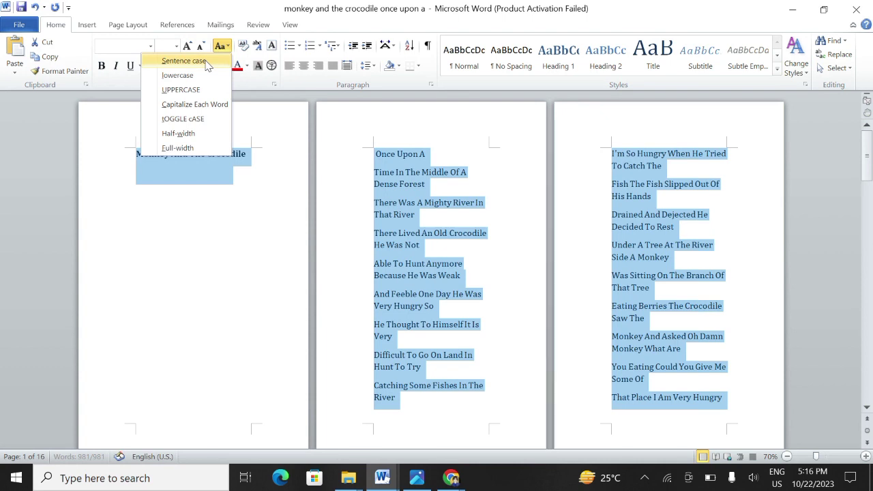
left_click(206, 62)
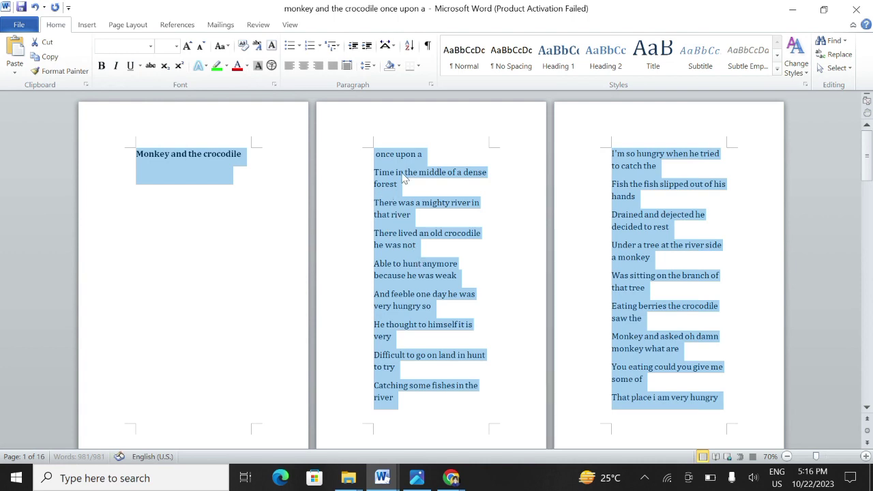
- Delete the line "once upon a" at the start of the story on the second page
left_click(444, 172)
left_click_drag(424, 154, 369, 151)
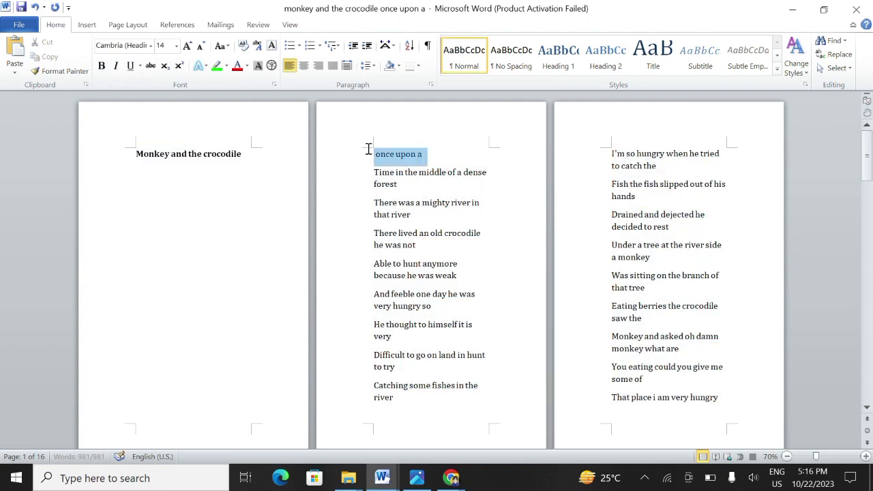
key("Delete")
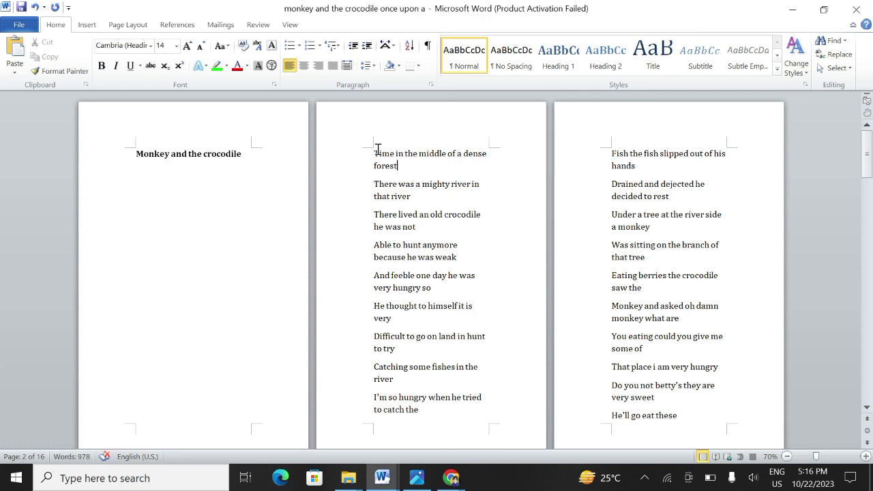
- Examine the wording and line breaks of the story text across the document's pages
left_click_drag(374, 150, 394, 166)
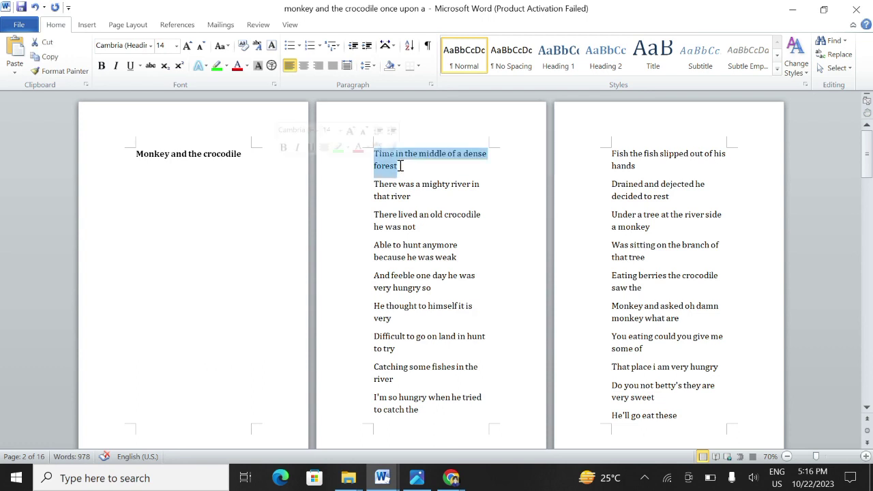
left_click(401, 165)
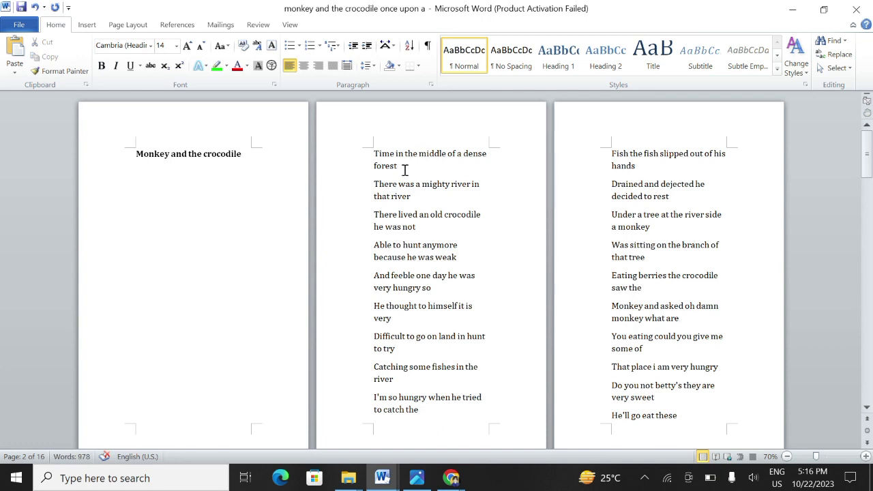
left_click_drag(372, 179, 415, 228)
left_click(423, 199)
left_click(422, 227)
left_click_drag(372, 152, 460, 275)
scroll(499, 254, "down", 3)
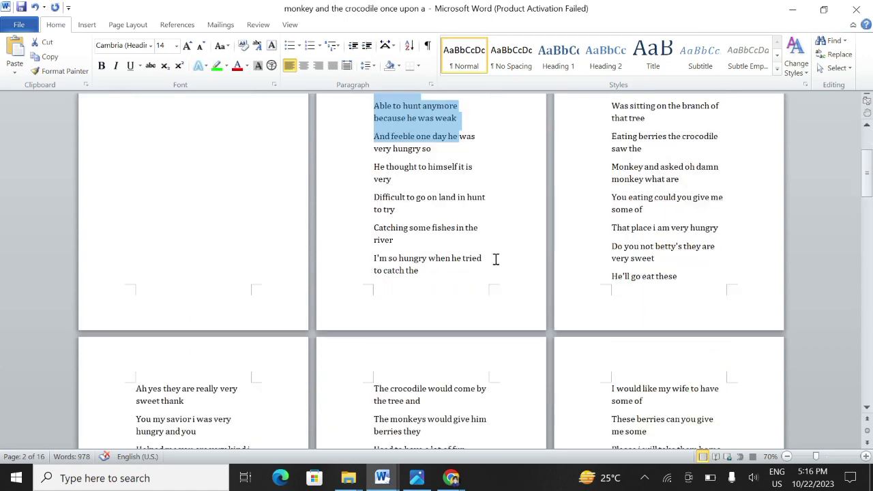
scroll(488, 270, "down", 13)
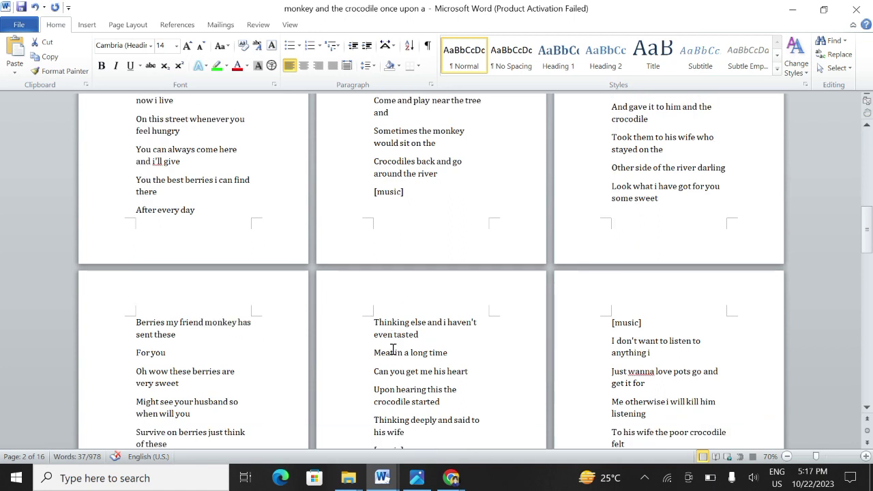
scroll(407, 360, "down", 11)
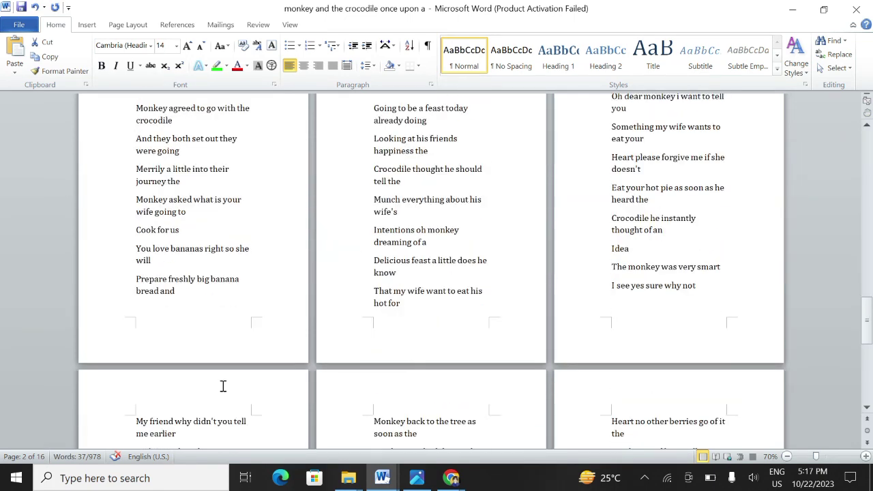
scroll(395, 273, "up", 8)
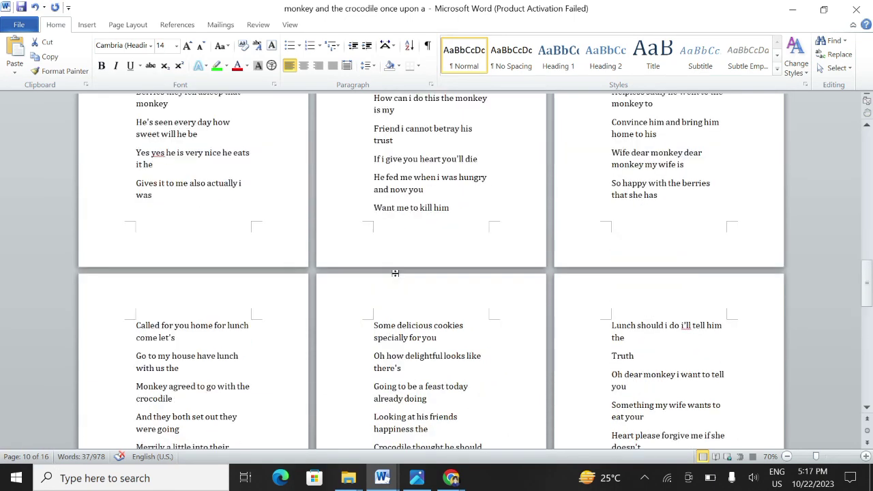
scroll(397, 273, "up", 8)
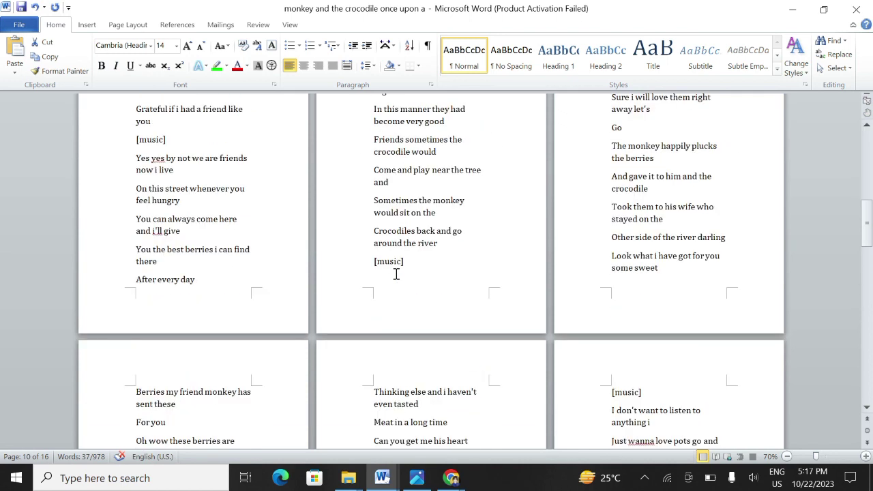
scroll(398, 273, "up", 8)
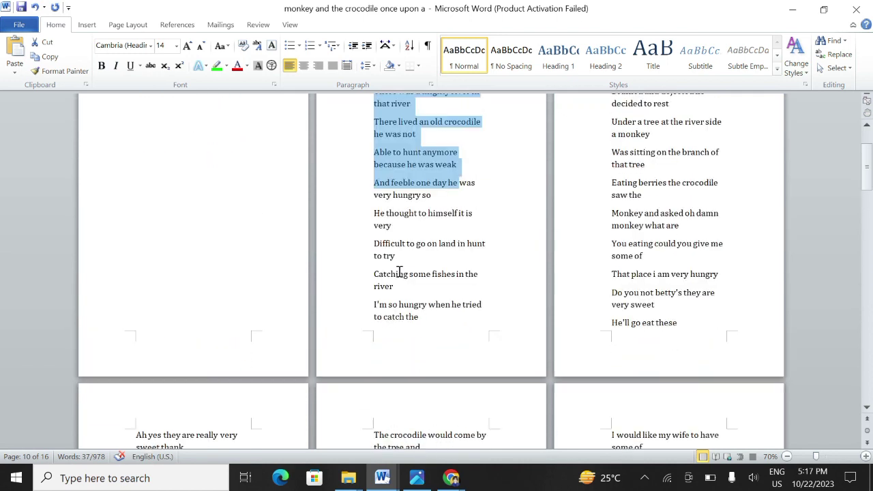
left_click(404, 171)
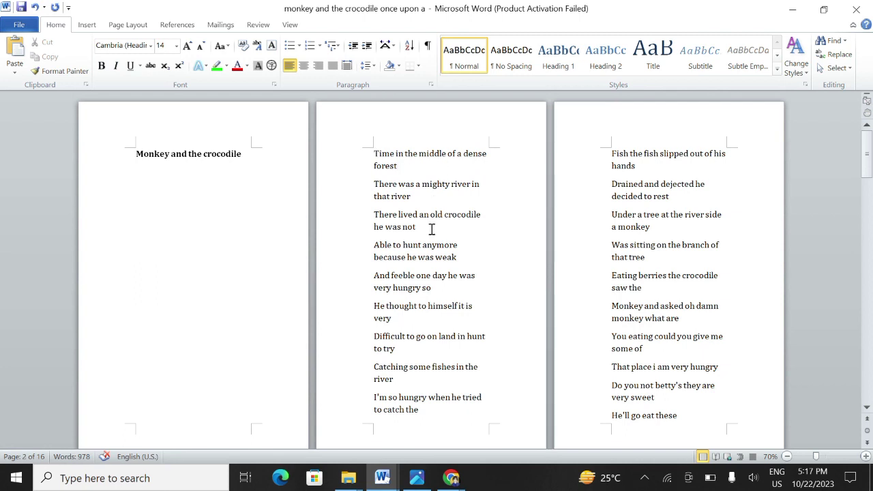
- Copy the story text on pages two and three, from "Time in the middle" through "He'll go eat these"
left_click_drag(372, 150, 680, 416)
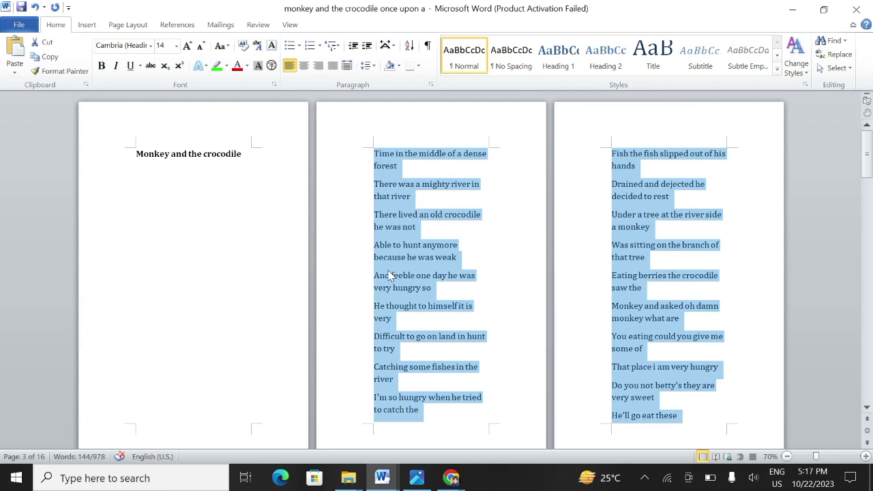
left_click(392, 214)
left_click_drag(375, 150, 682, 417)
right_click(620, 280)
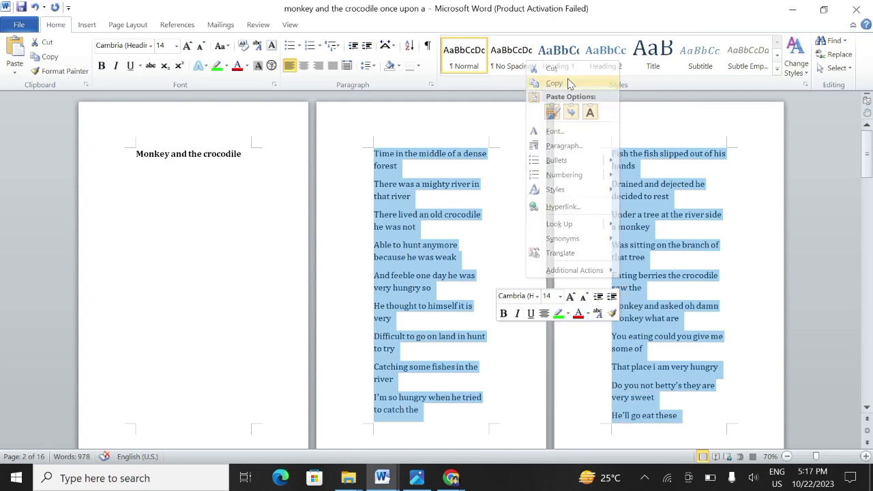
left_click(550, 83)
- Switch to Chrome, open Google Translate and set the source language to English with Urdu as the target
left_click(455, 477)
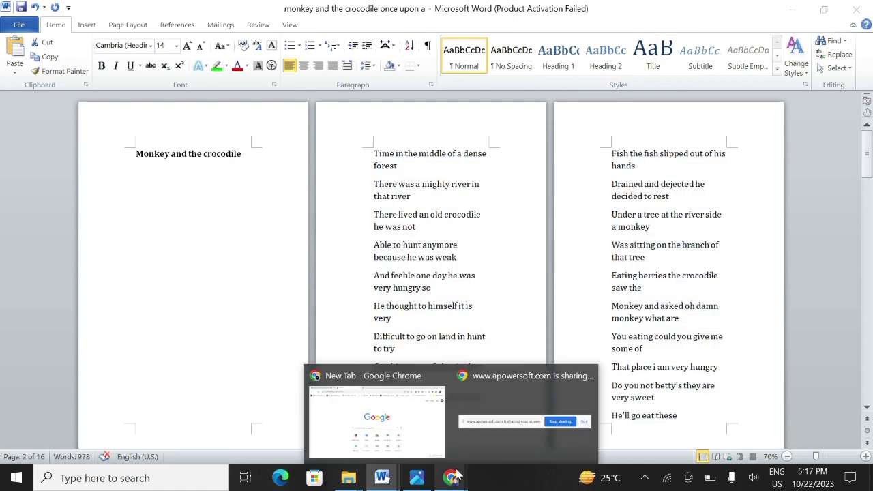
left_click(377, 413)
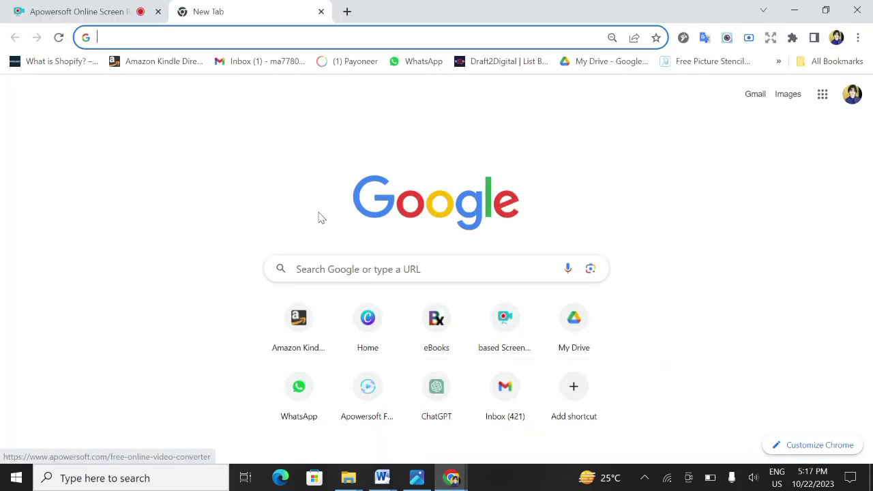
left_click(705, 38)
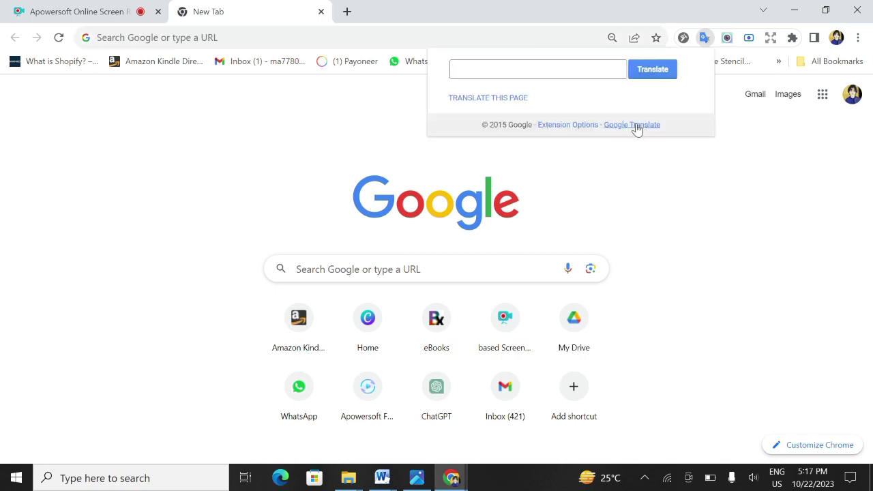
left_click(636, 124)
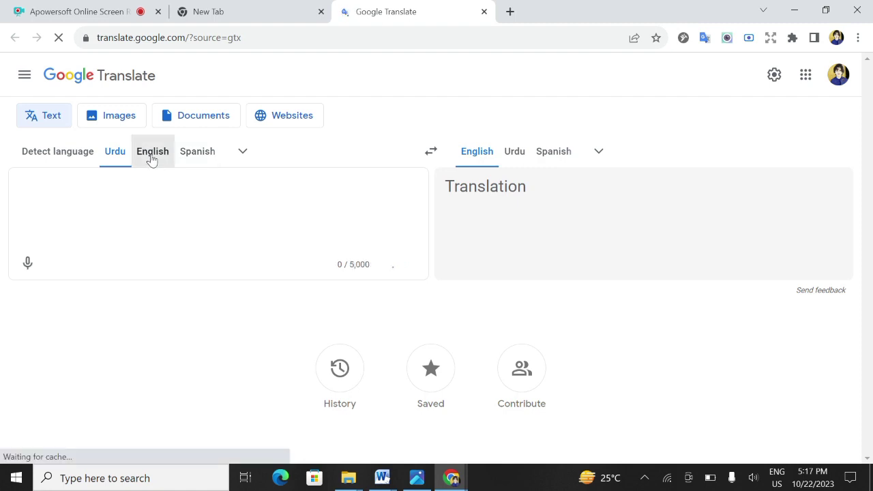
left_click(152, 157)
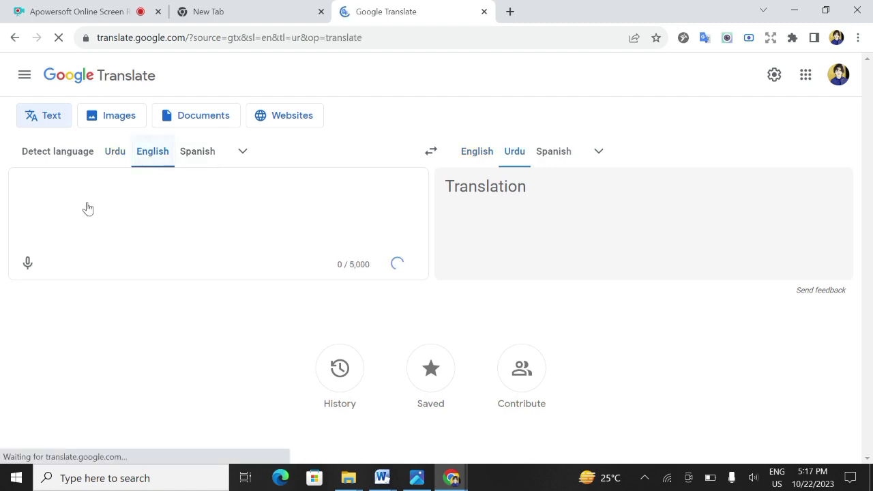
- Paste the copied story text as the translation source and copy its Urdu translation
right_click(55, 184)
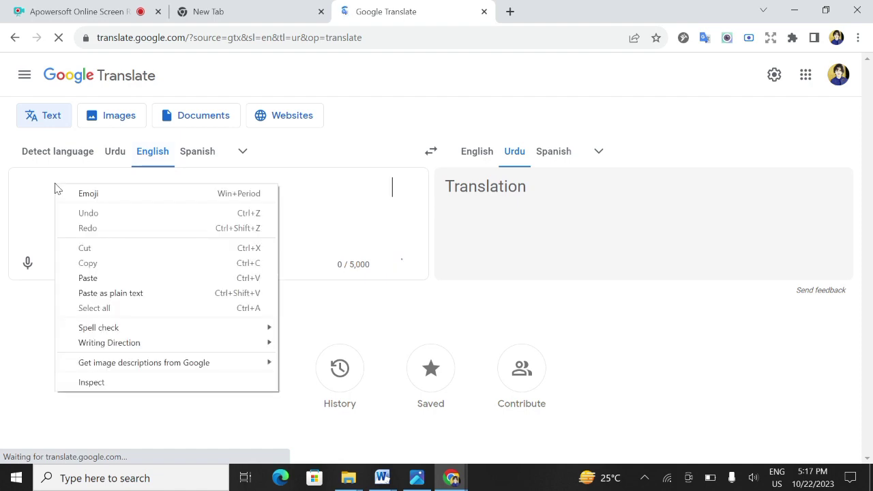
key("Escape")
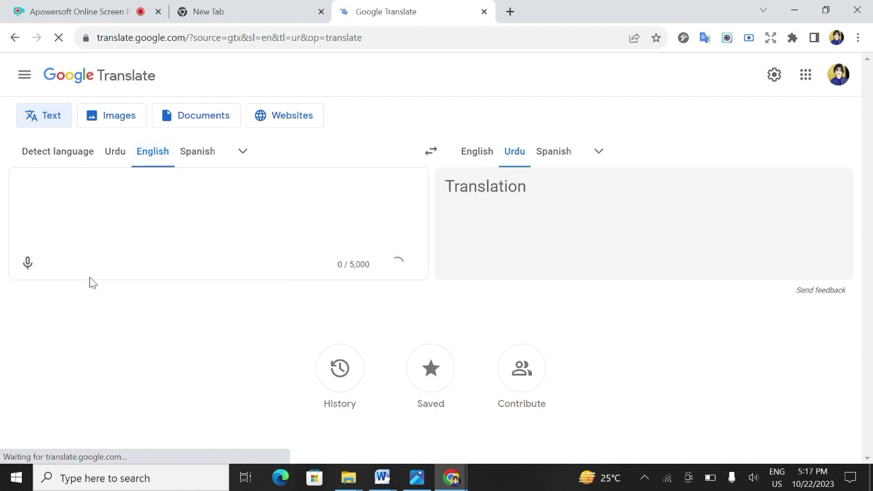
key("ctrl+v")
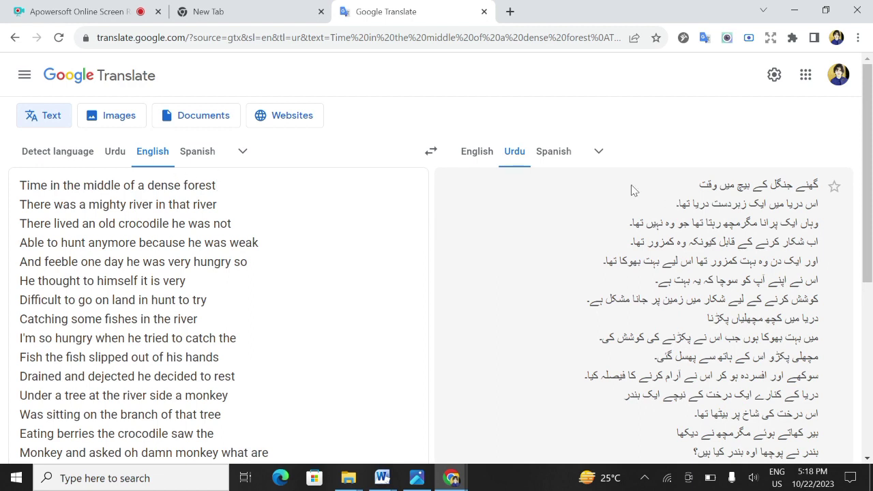
scroll(729, 276, "down", 3)
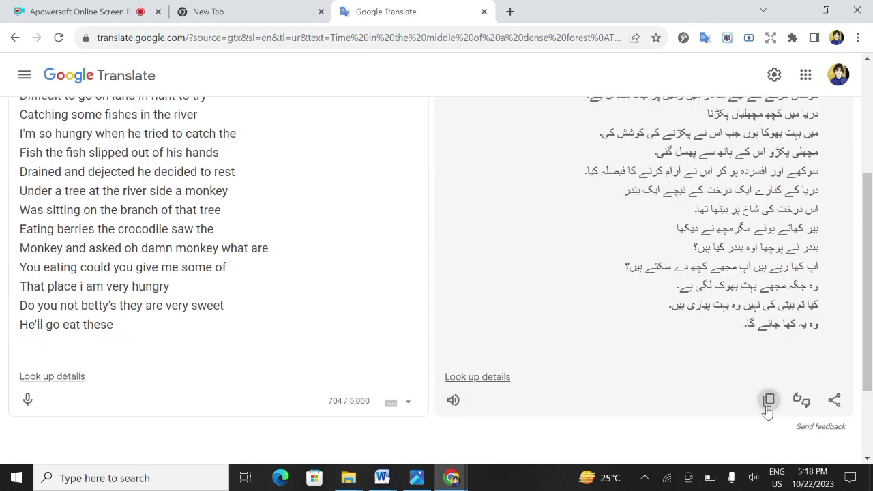
left_click(769, 401)
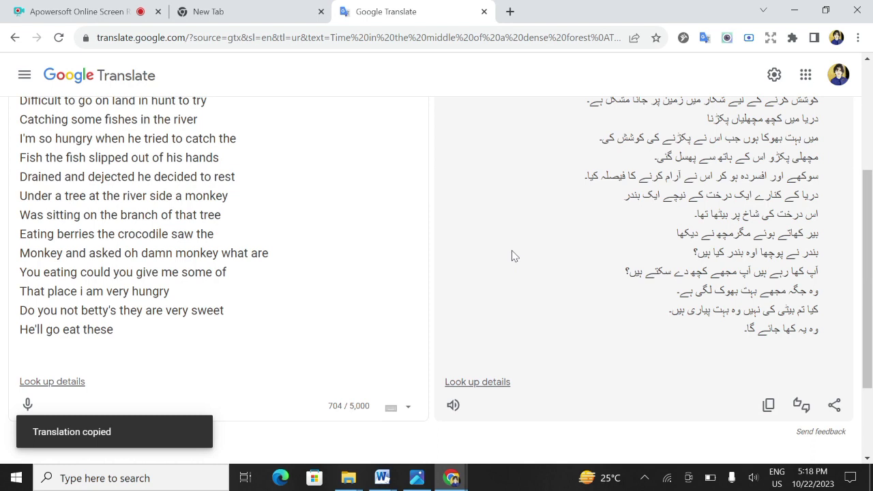
- Cut all the English story text out of the translation source
scroll(515, 256, "up", 3)
scroll(117, 255, "down", 4)
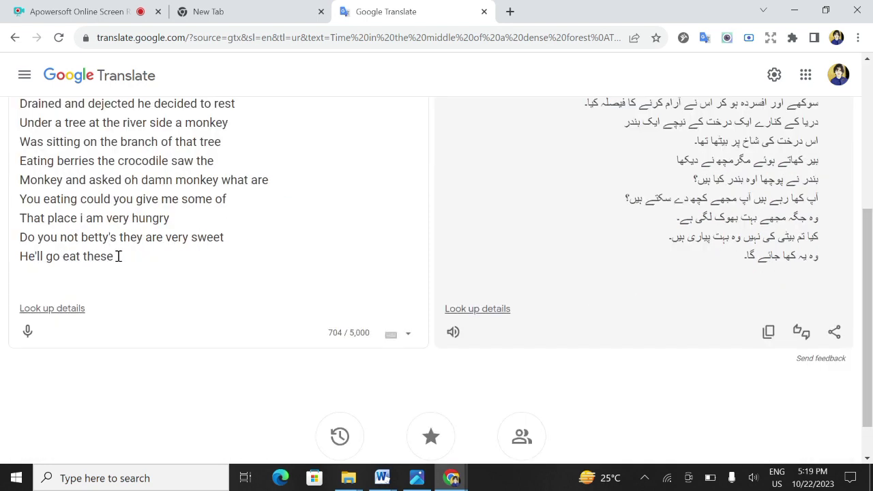
left_click_drag(118, 259, 6, 174)
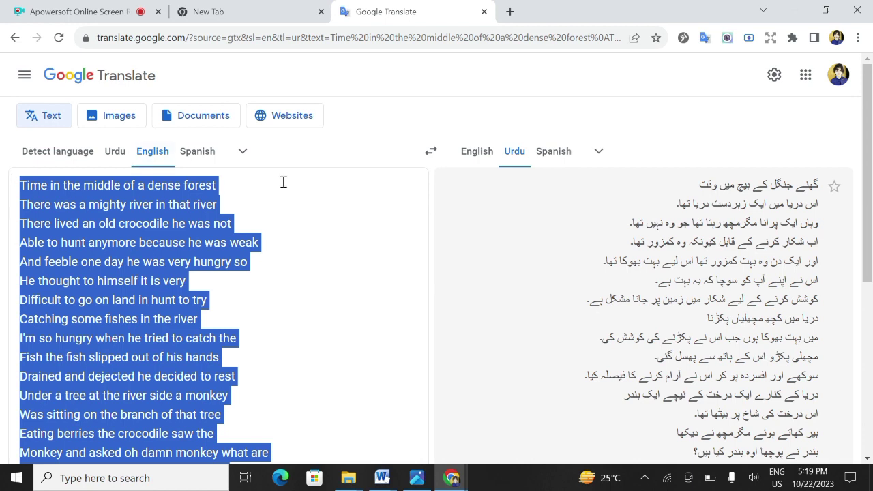
right_click(161, 266)
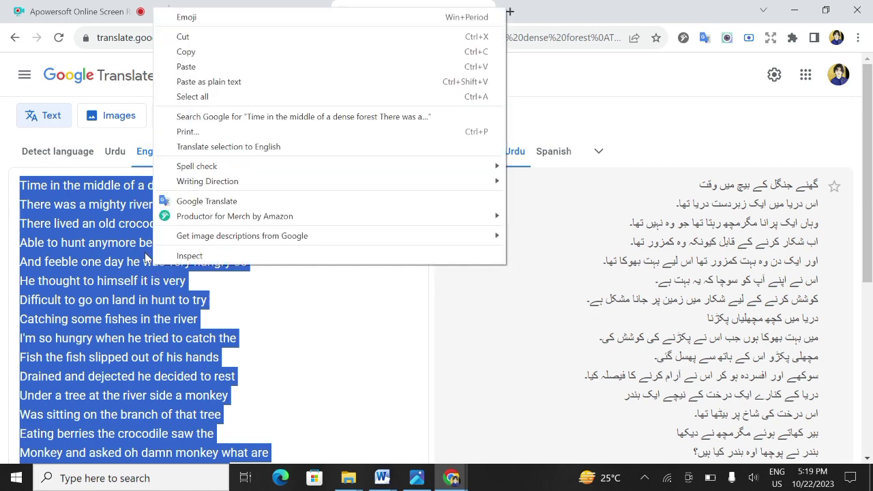
left_click(183, 41)
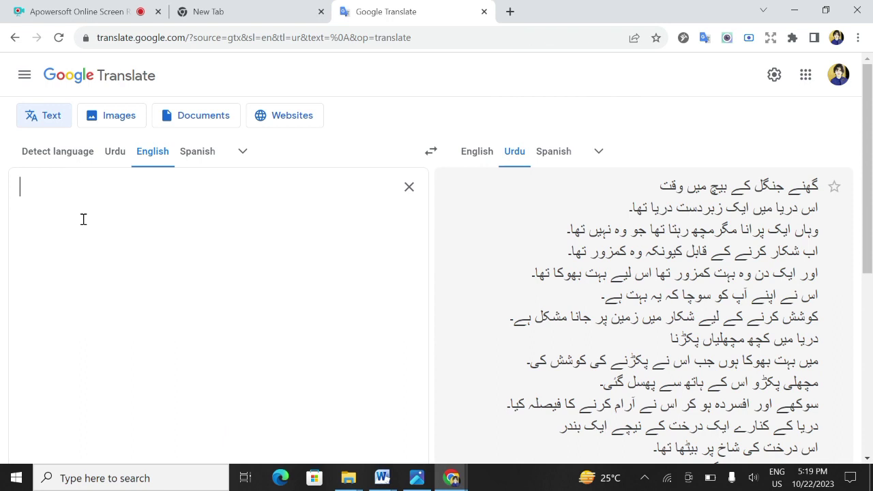
- Set the source language to Urdu and paste the cut story text back as the translation source
left_click(116, 153)
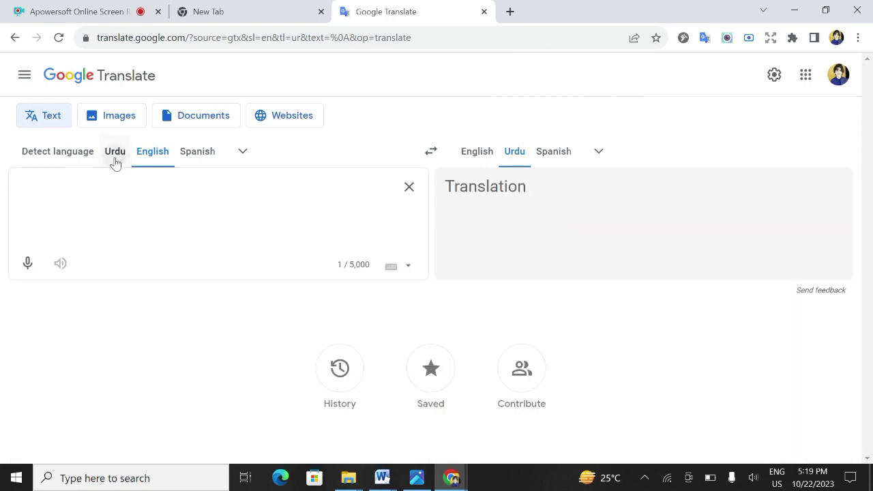
right_click(61, 198)
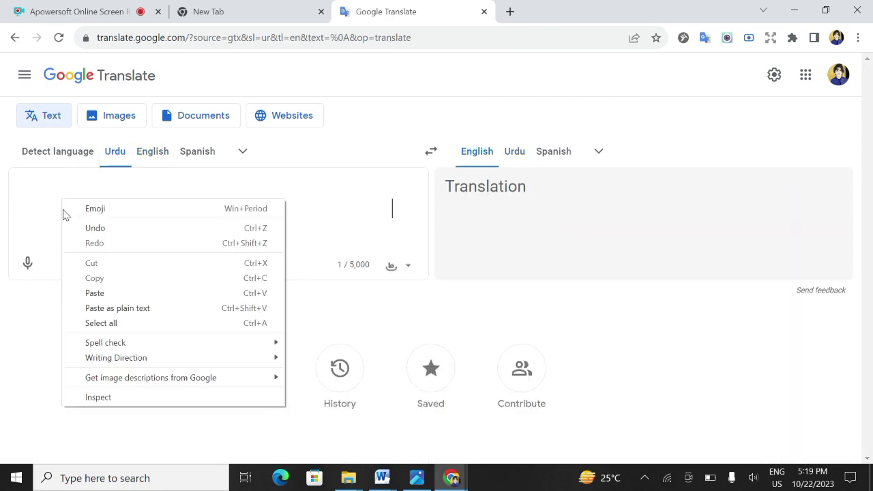
left_click(91, 305)
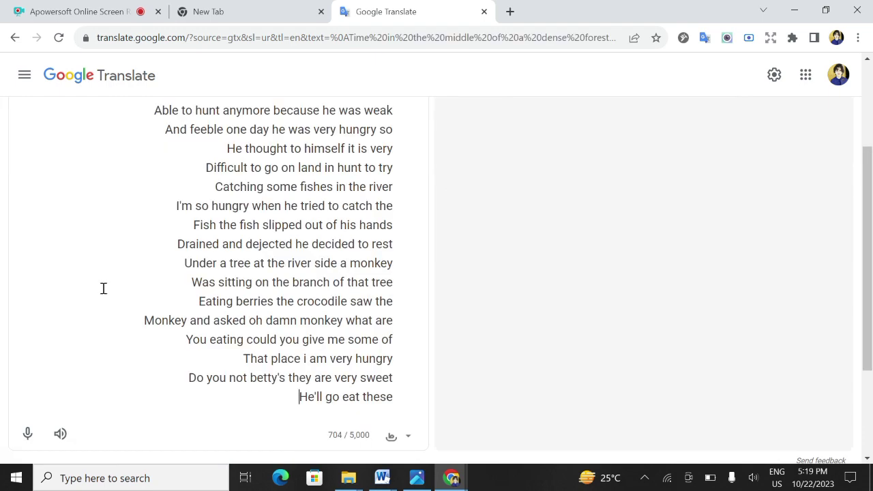
scroll(247, 240, "up", 3)
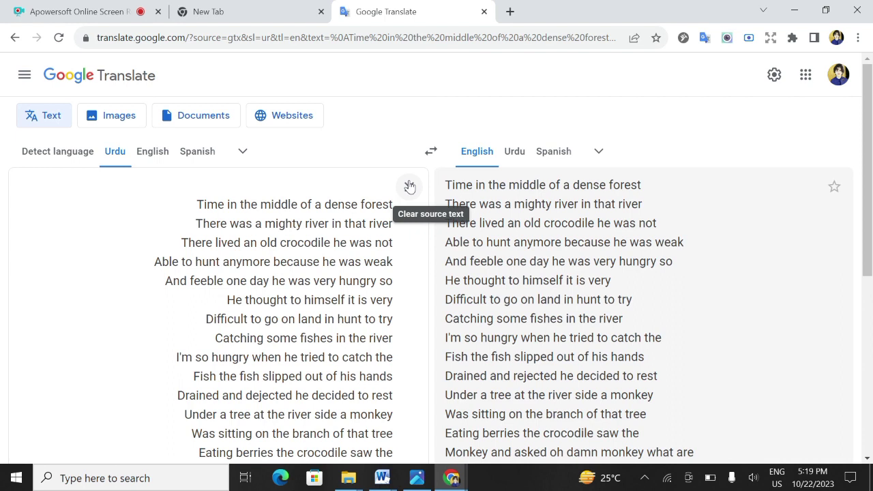
- Set the target language to Urdu and copy the story's Urdu translation
left_click(511, 152)
scroll(156, 152, "down", 3)
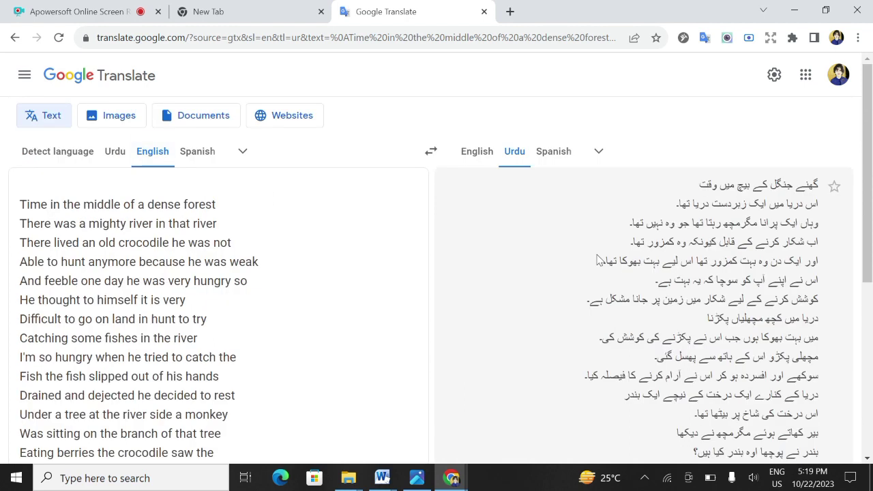
scroll(752, 304, "down", 4)
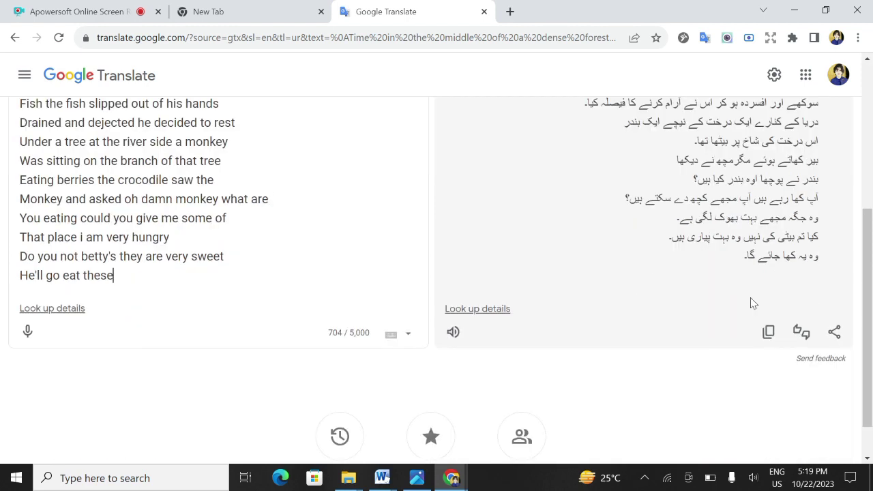
left_click(768, 332)
- Replace the English source text with the copied Urdu translation, using Urdu as source language and English as target
scroll(277, 226, "up", 4)
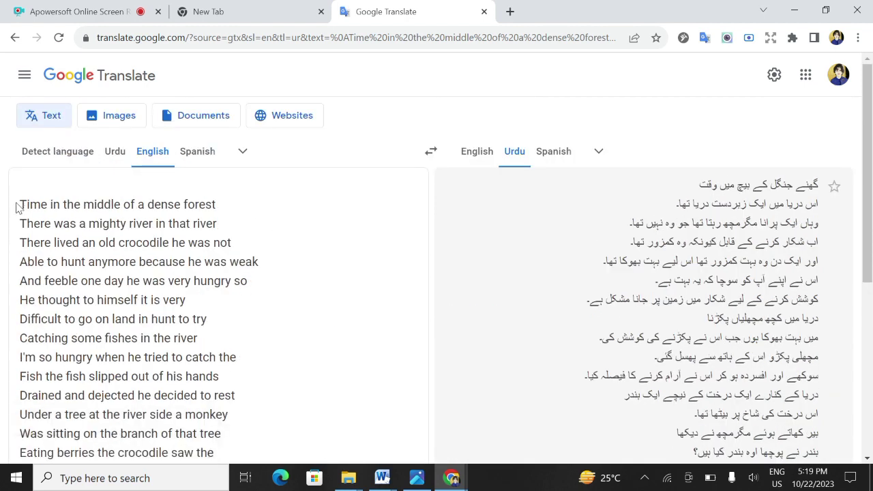
scroll(20, 206, "down", 4)
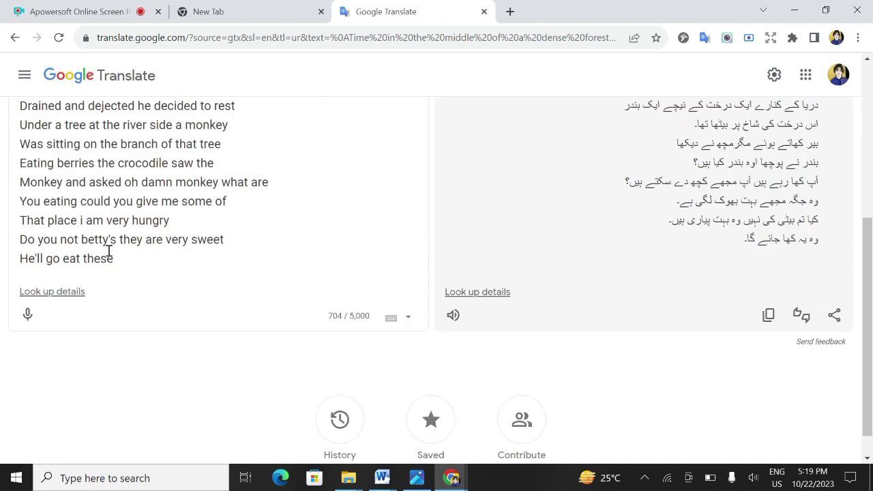
key("ctrl+a")
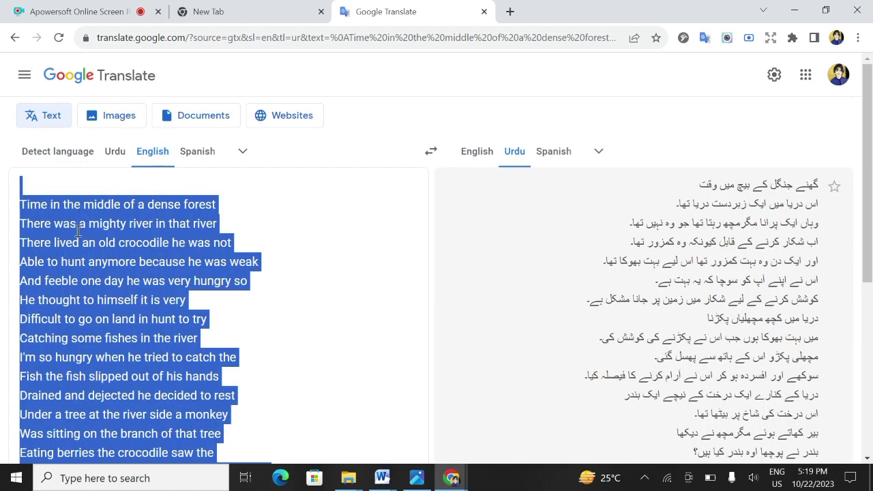
key("BackSpace")
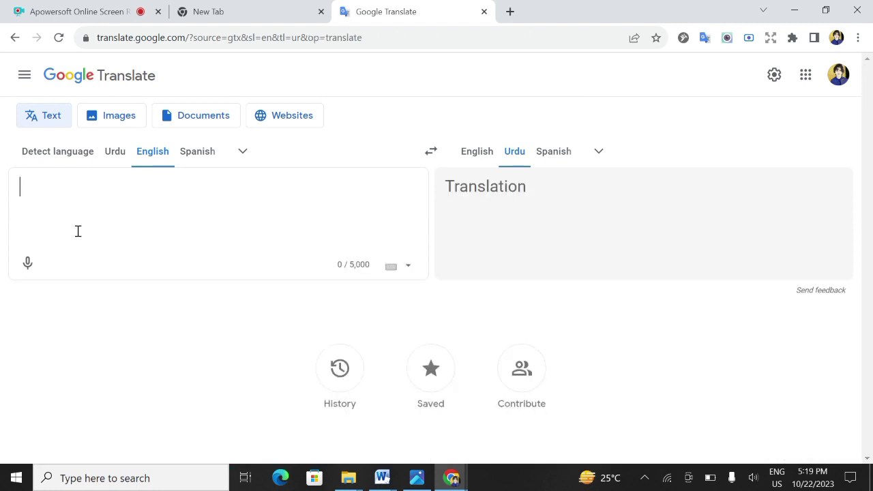
left_click(116, 155)
right_click(27, 193)
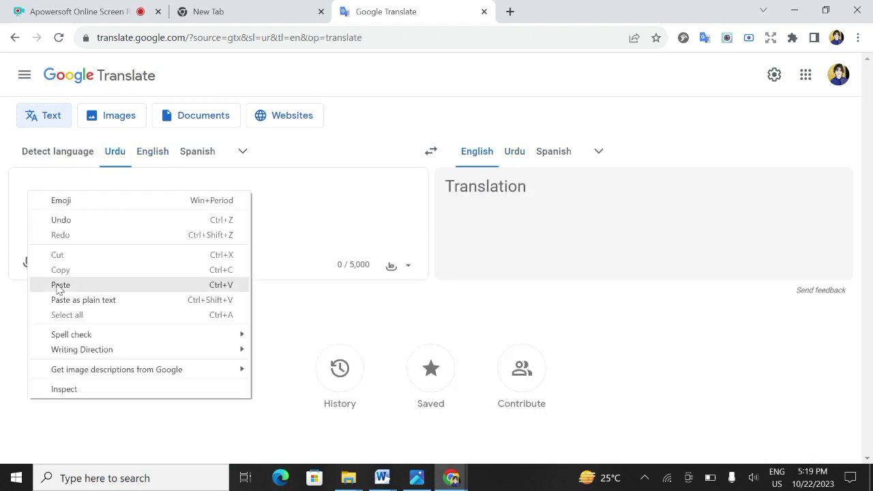
left_click(60, 285)
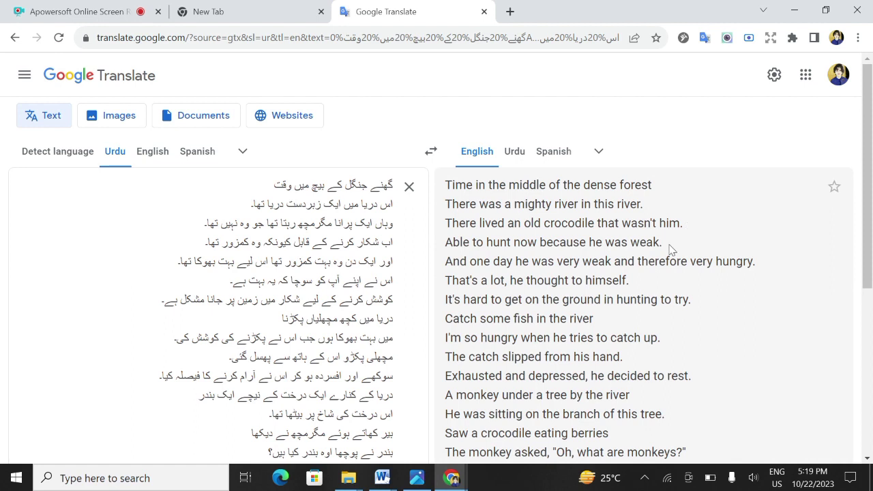
- Copy the reworded English translation and paste it as text only over the selected story text on pages two and three in Word
scroll(661, 288, "down", 2)
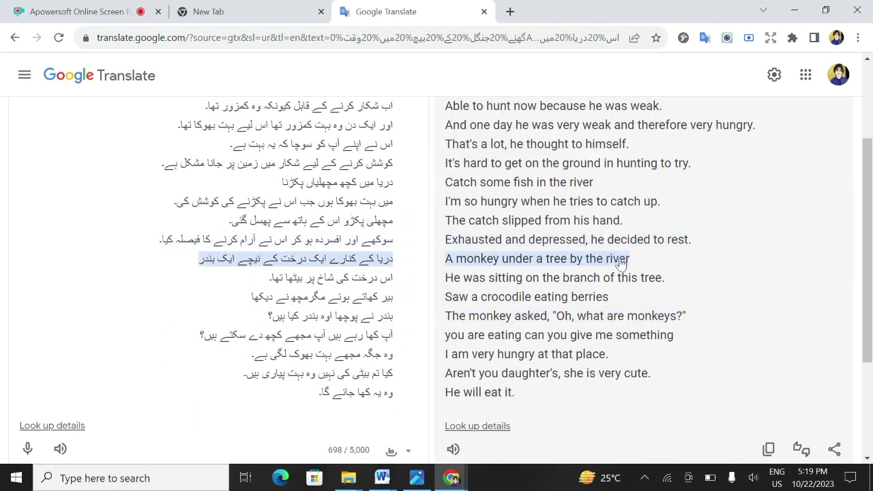
left_click(769, 449)
left_click(384, 486)
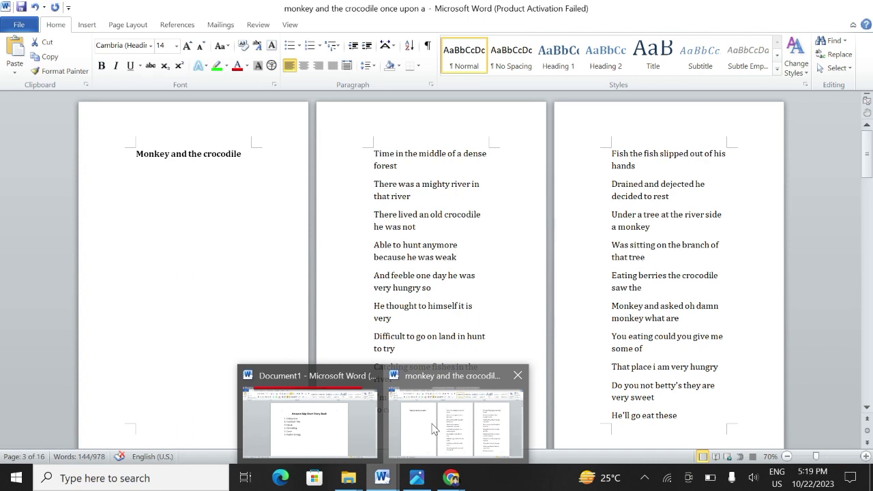
left_click(432, 425)
right_click(389, 179)
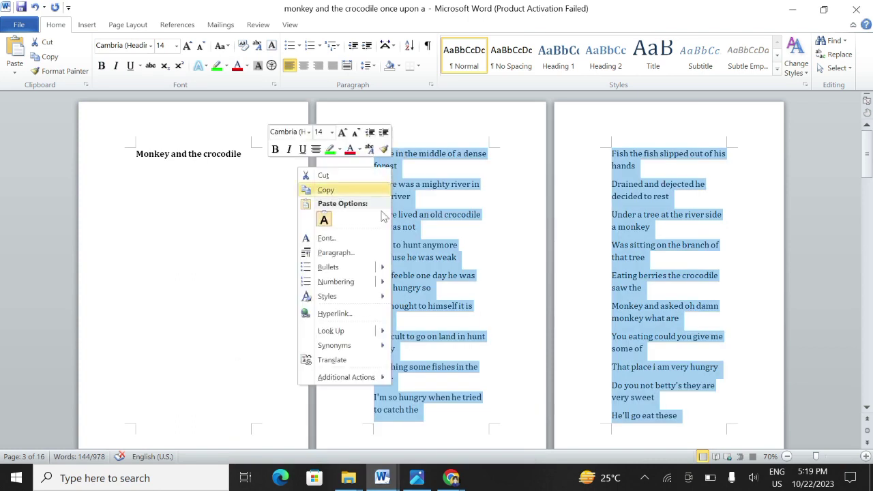
left_click(325, 220)
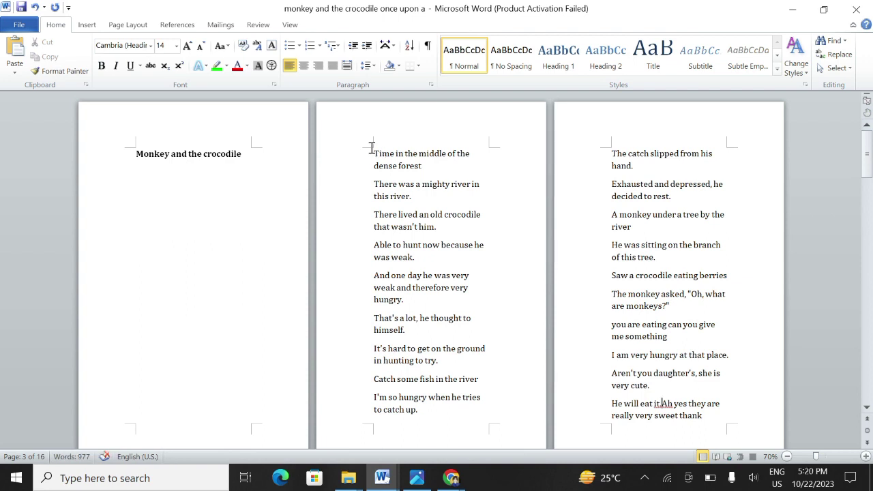
- Join "There was a mighty river in this river." to the opening line on page two, separated by a space, and select the merged paragraph
left_click(424, 168)
left_click(426, 165)
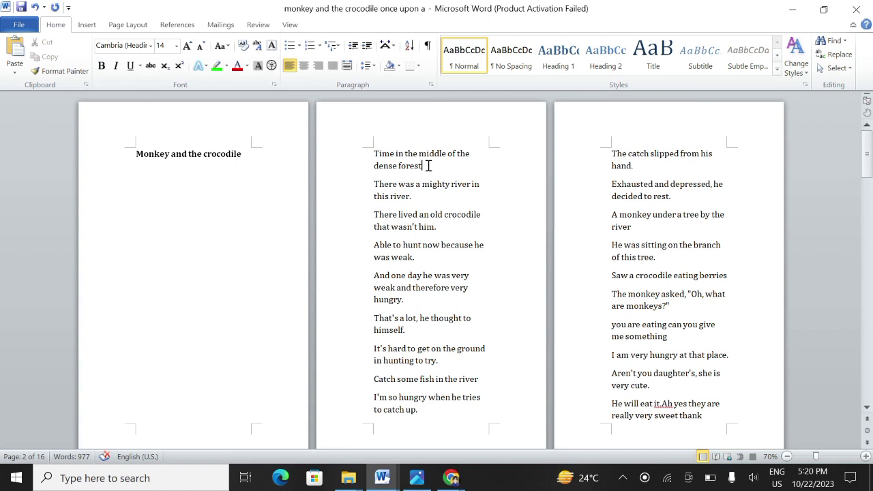
key("Delete")
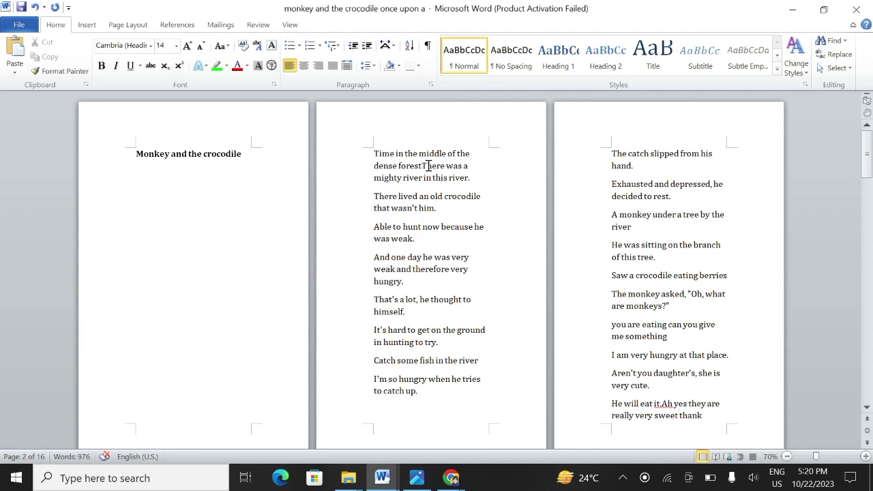
left_click(477, 177)
left_click_drag(374, 153, 467, 185)
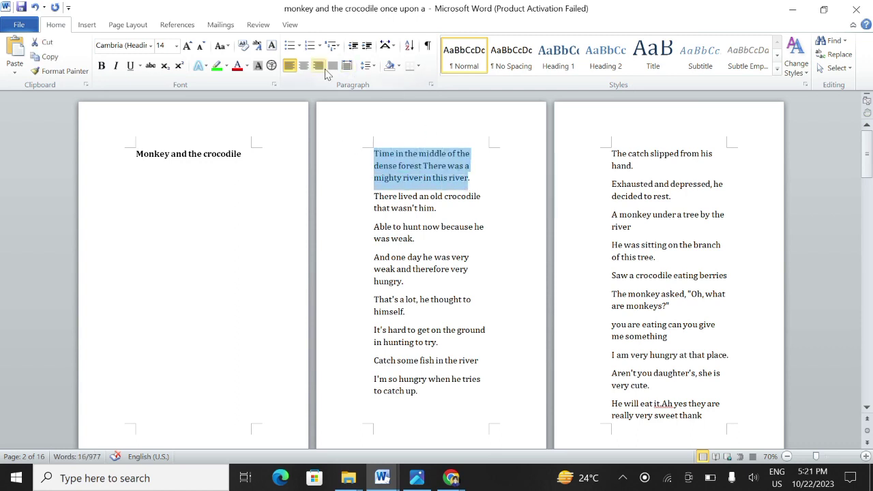
- Try justified and right alignment on the opening story paragraph and return it to left alignment
left_click(334, 70)
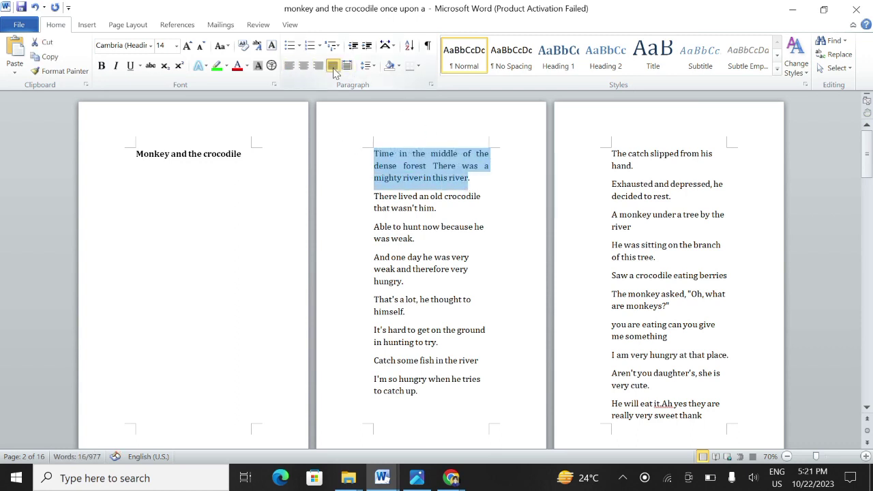
left_click(481, 186)
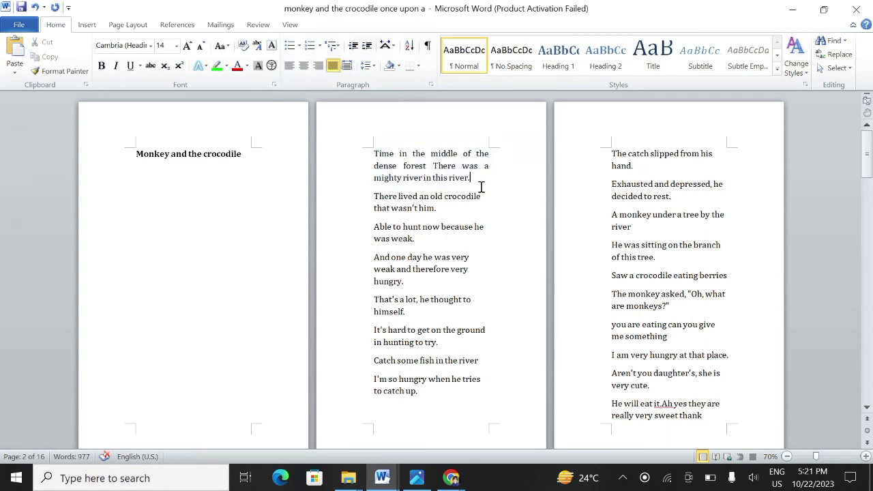
left_click_drag(375, 154, 485, 181)
left_click(318, 65)
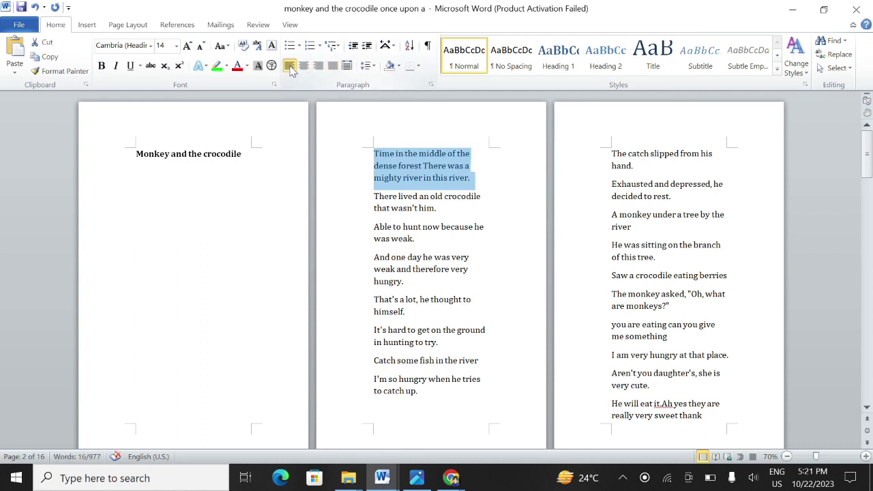
left_click(489, 184)
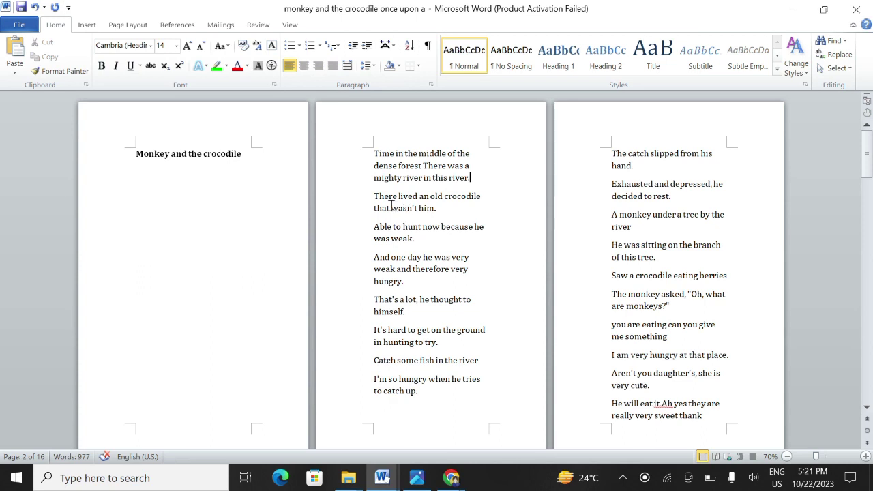
left_click(419, 240)
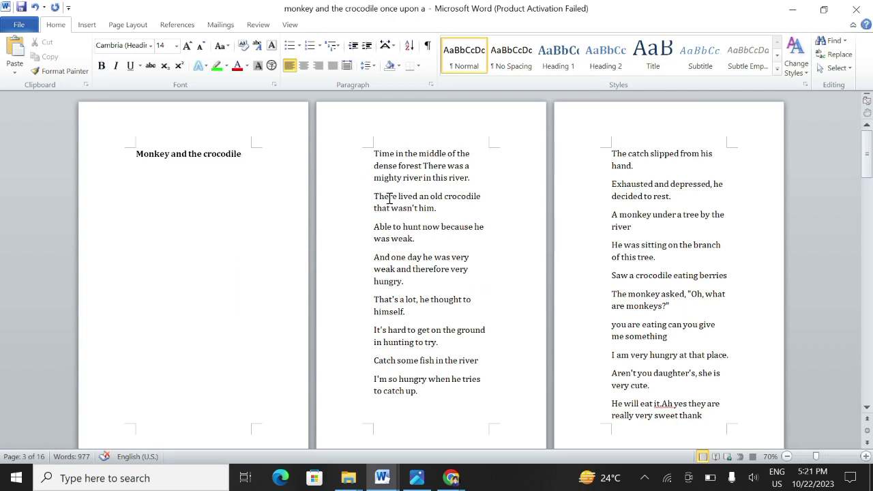
left_click_drag(374, 154, 450, 176)
left_click_drag(457, 214, 523, 380)
left_click(471, 177)
left_click(438, 207)
left_click(414, 277)
left_click(414, 311)
- Replace the paragraph break after "fish in the river" with a line break and remove those after "by the river", "me something" and "sweet thank"
key("Delete")
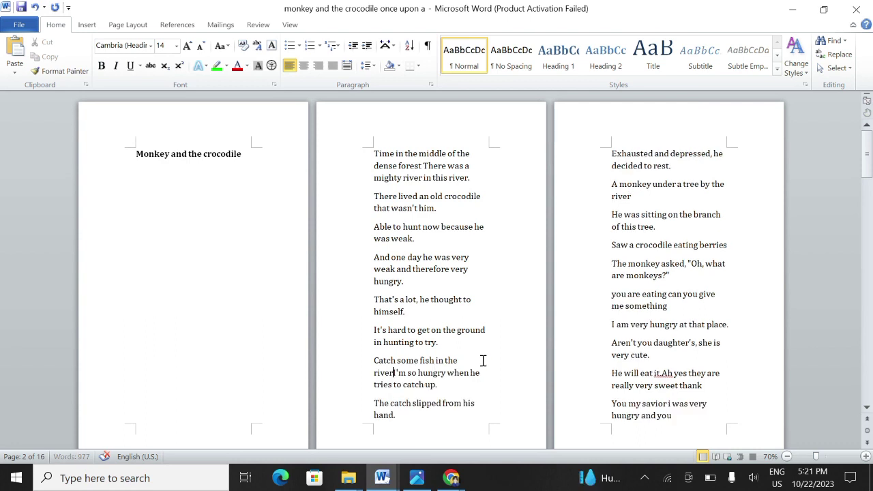
key("shift+Return")
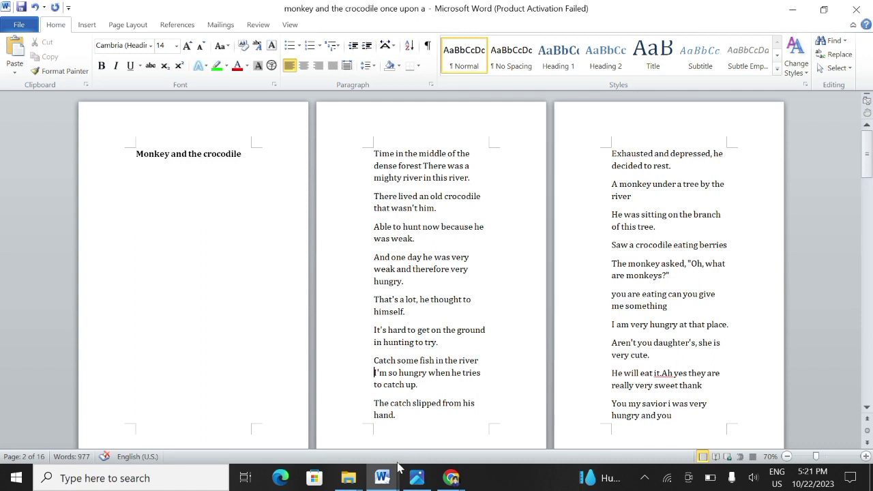
left_click(640, 198)
key("Delete")
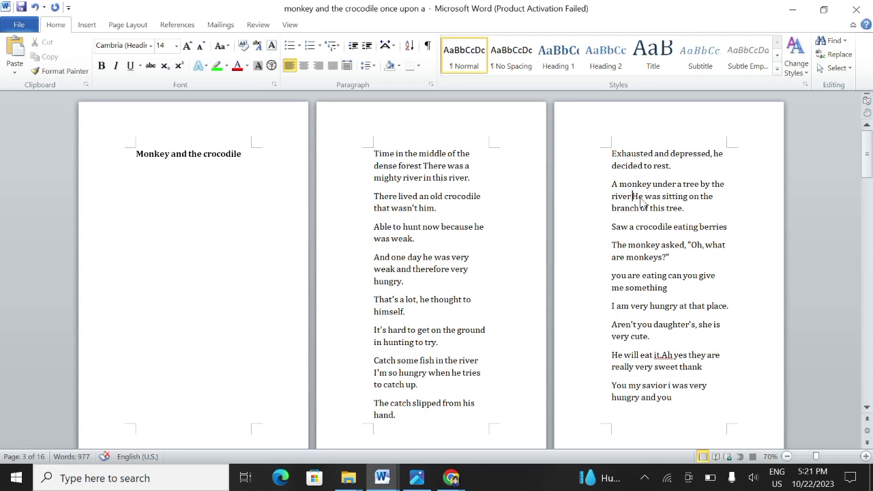
left_click(676, 292)
key("Delete")
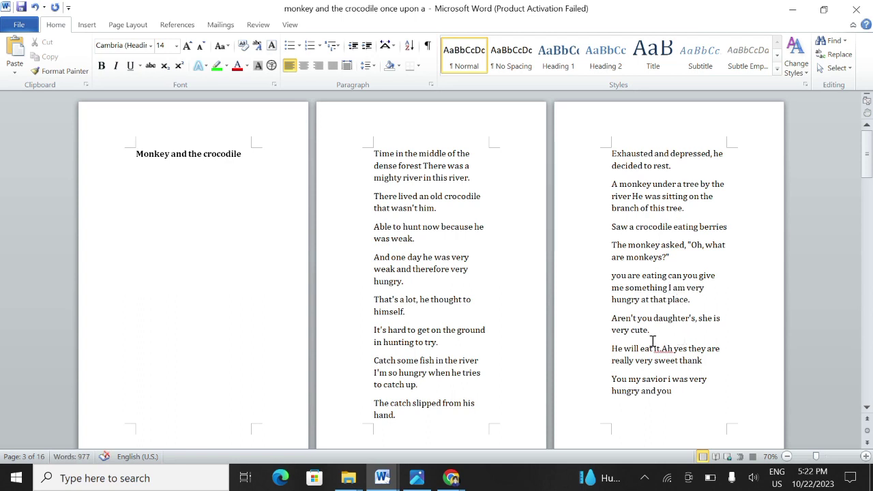
left_click(711, 362)
key("Delete")
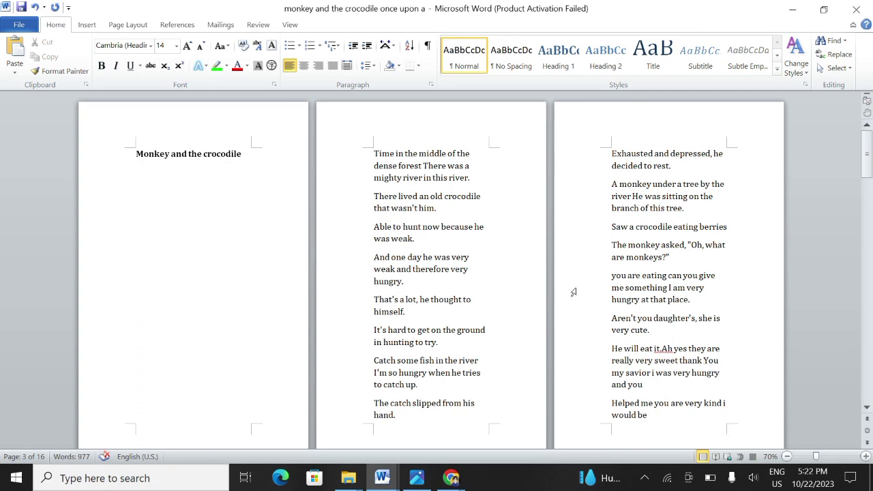
- Justify the story text from "Time in the middle" on page 2 through "and you" on page 3
left_click_drag(724, 389, 382, 156)
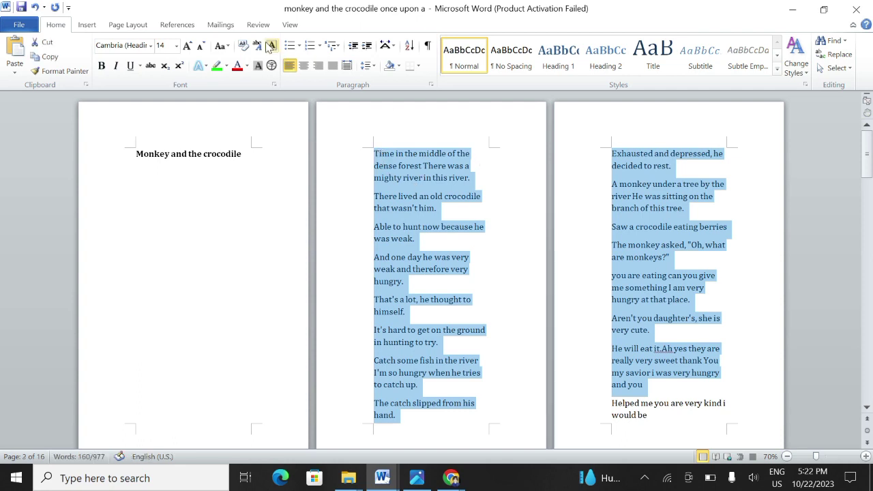
left_click(333, 66)
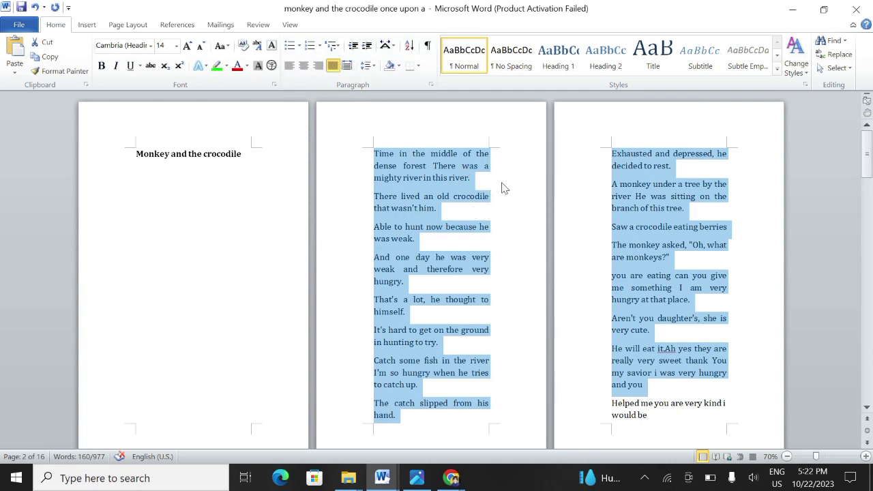
left_click(492, 258)
left_click(521, 321)
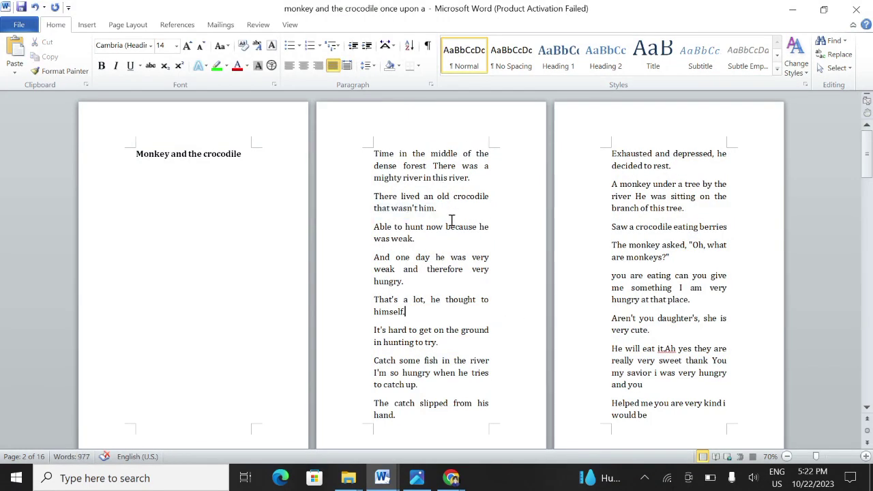
- Try the Capitalize Each Word case on the justified story text on pages 2 and 3
left_click_drag(373, 151, 696, 391)
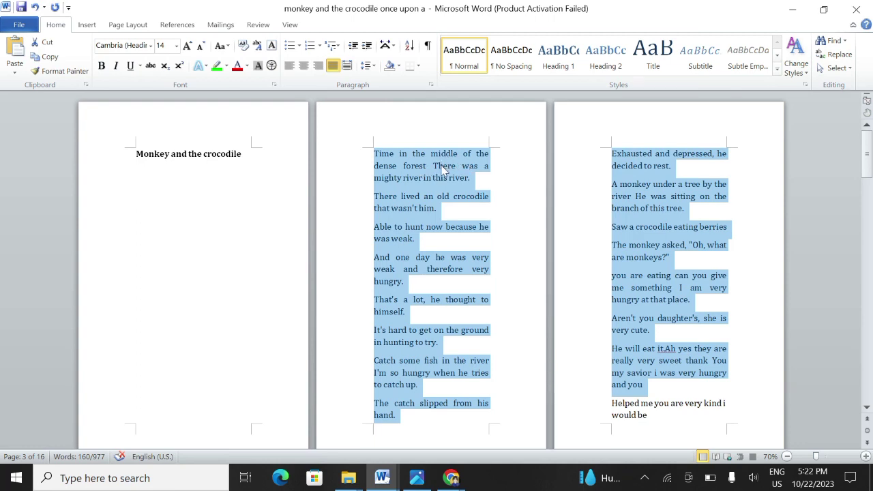
left_click(221, 45)
left_click(206, 106)
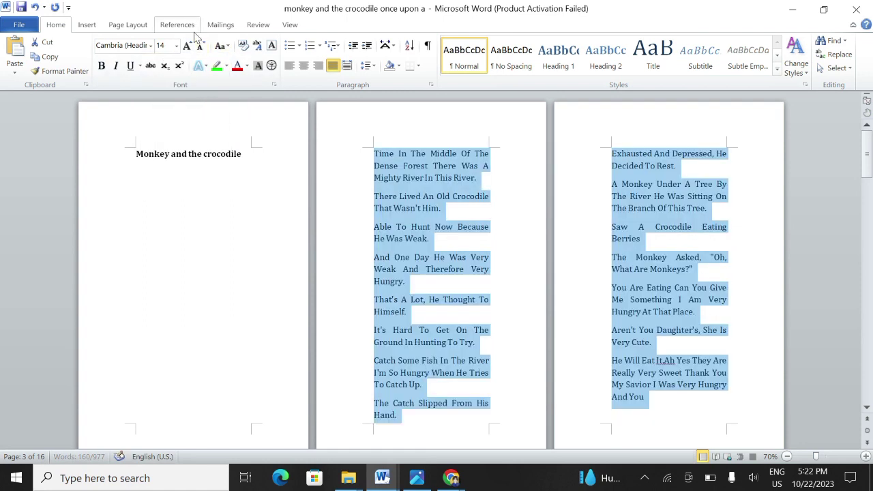
- Apply Sentence case to the story text from "Time in the middle" through "and you" and deselect it
left_click(219, 47)
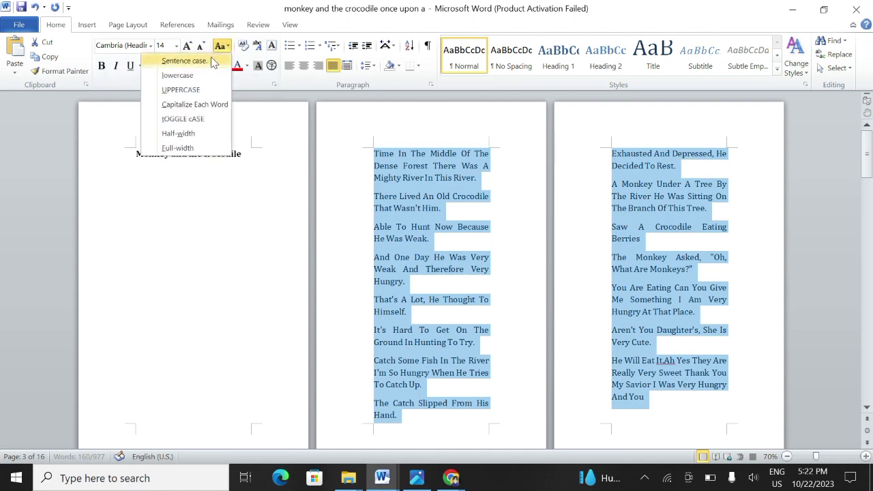
left_click(183, 60)
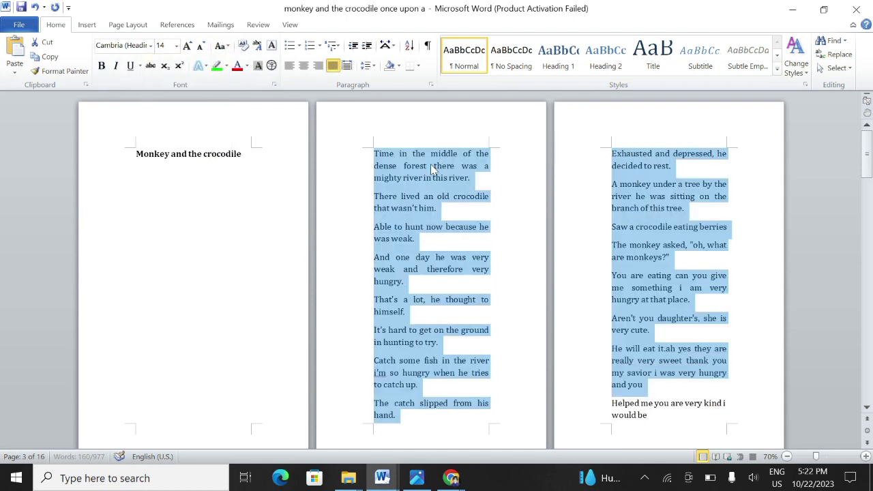
left_click(428, 166)
double_click(419, 166)
left_click(471, 166)
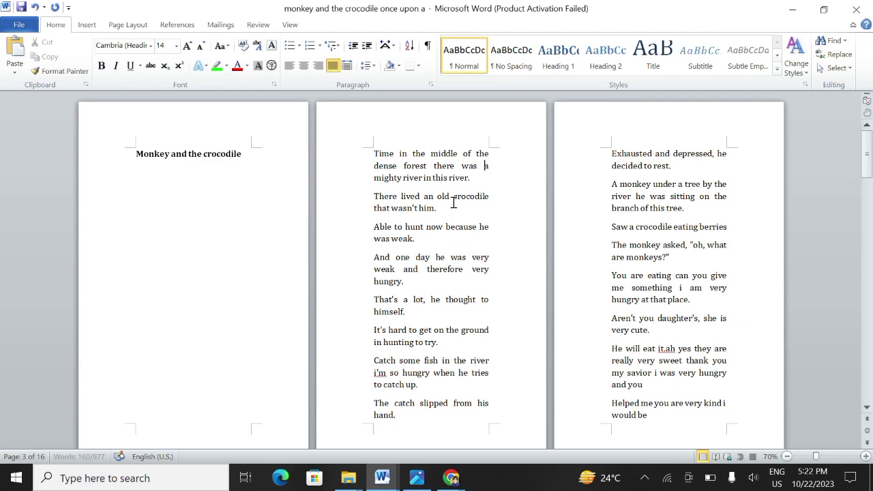
triple_click(428, 290)
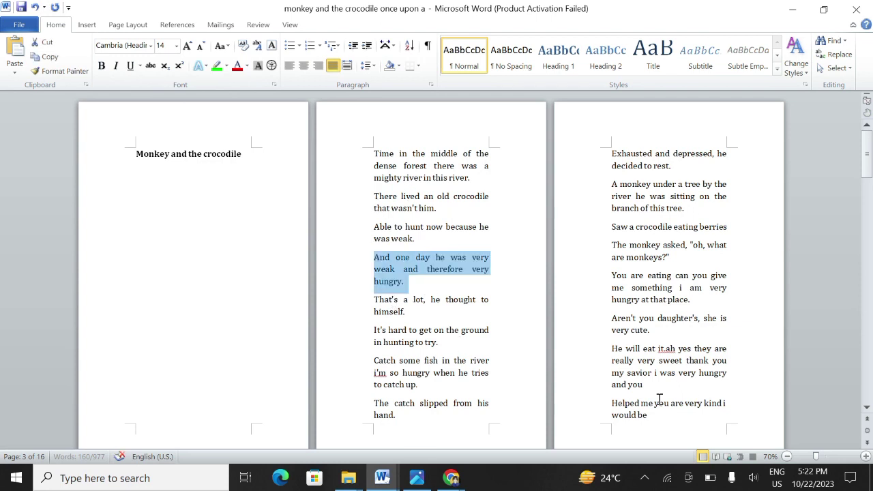
left_click(210, 219)
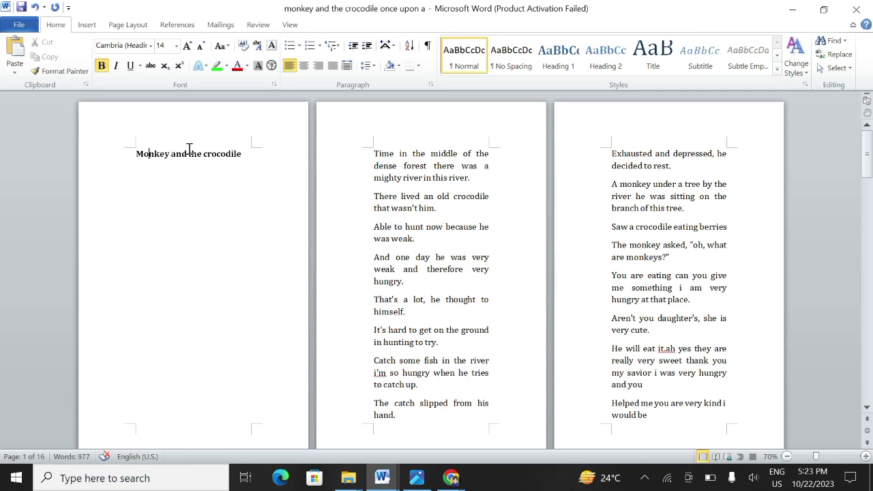
left_click(251, 155)
left_click_drag(250, 155, 135, 141)
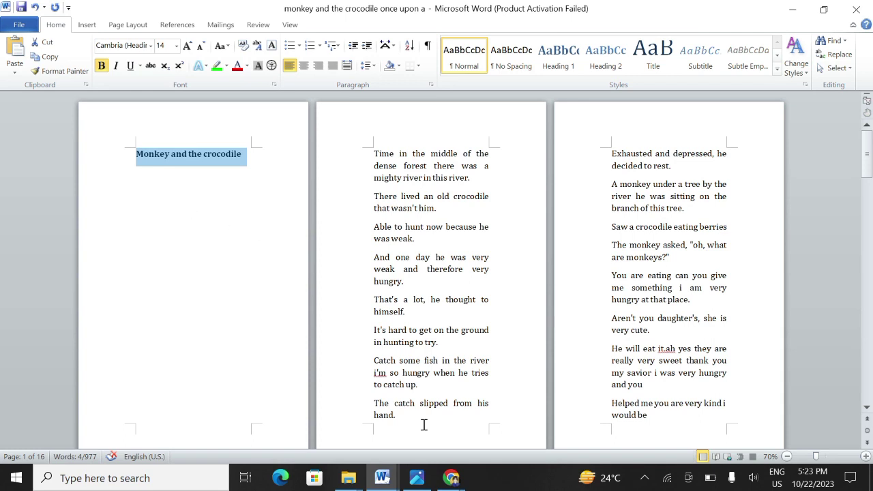
left_click(452, 478)
left_click(377, 422)
left_click(383, 477)
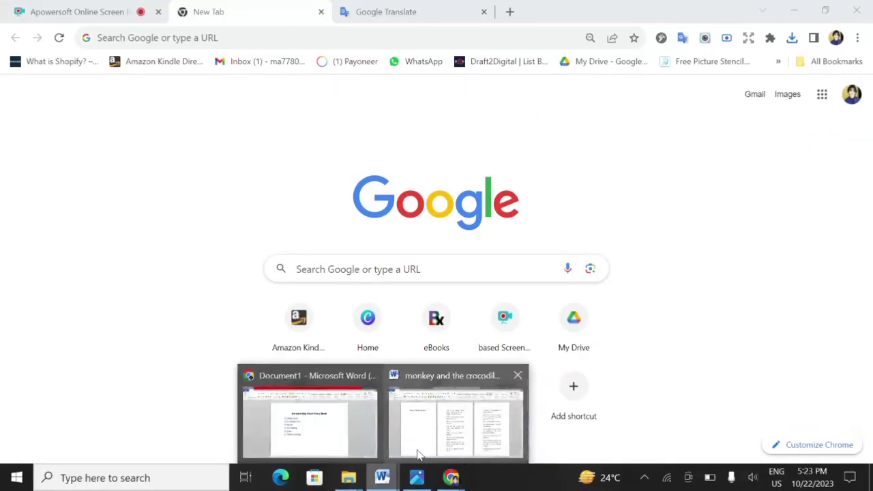
left_click(440, 424)
left_click(195, 256)
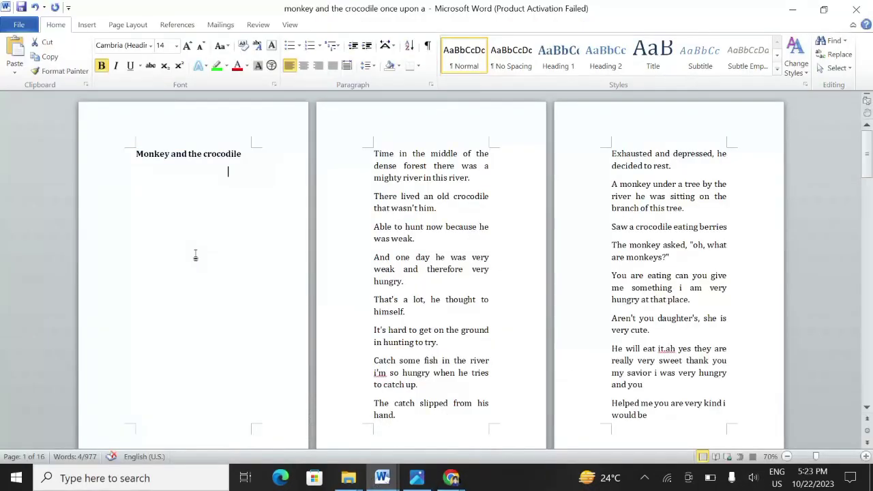
left_click(136, 153)
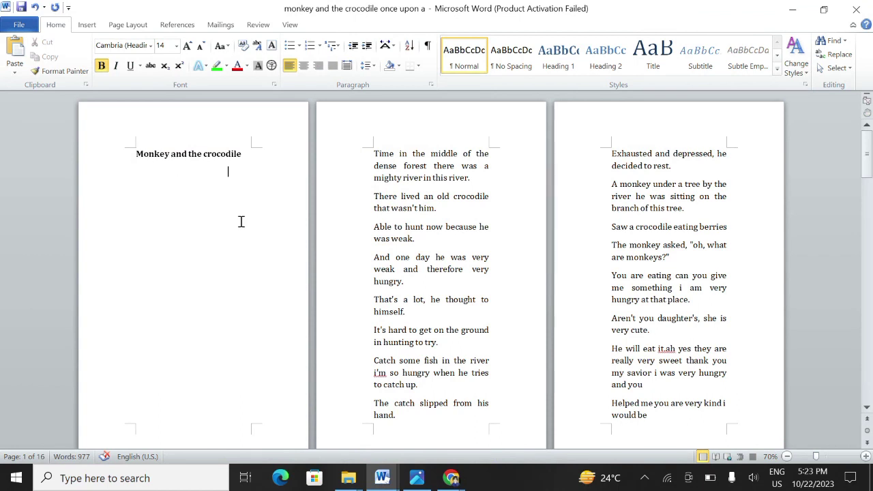
left_click(118, 155)
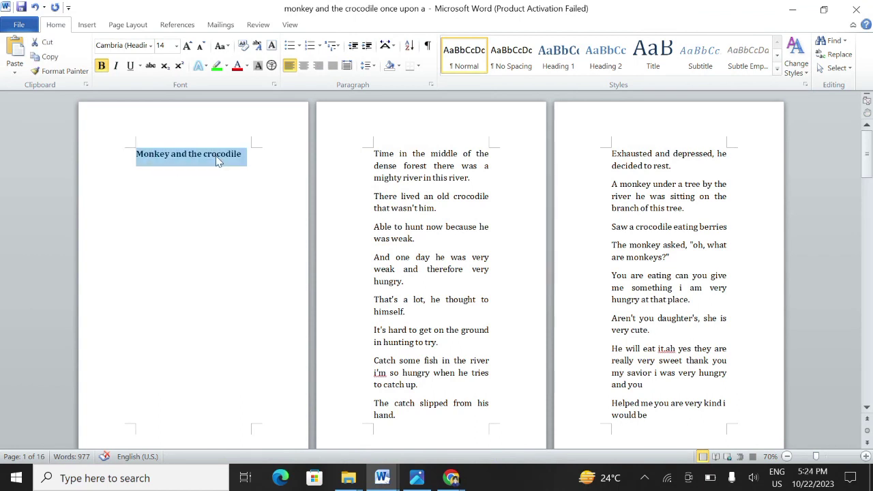
- Change the page 1 title to Capitalize Each Word case and place the cursor on the line below it
left_click(245, 156)
left_click_drag(241, 152, 138, 153)
left_click(225, 46)
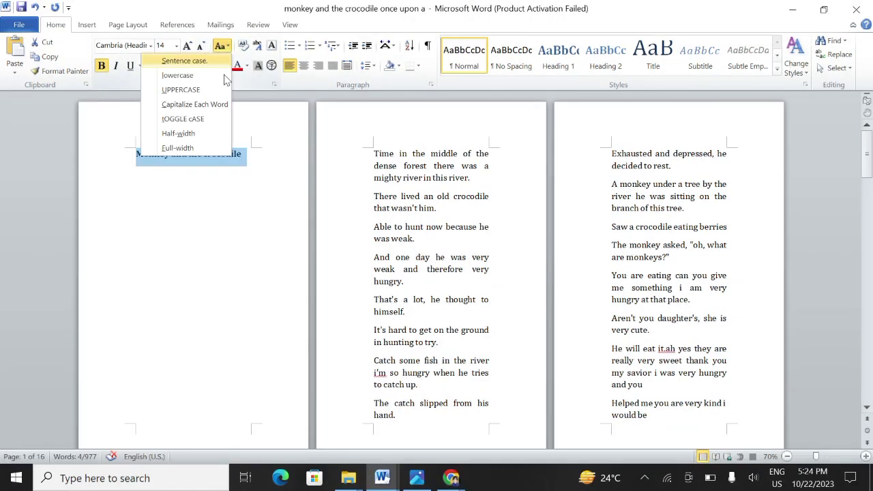
left_click(208, 108)
left_click(218, 189)
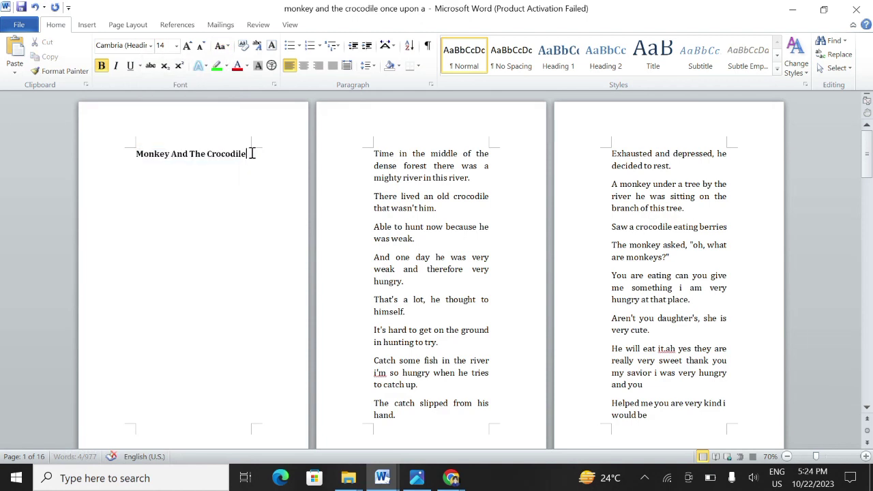
left_click_drag(253, 152, 139, 154)
left_click(248, 165)
left_click(136, 174)
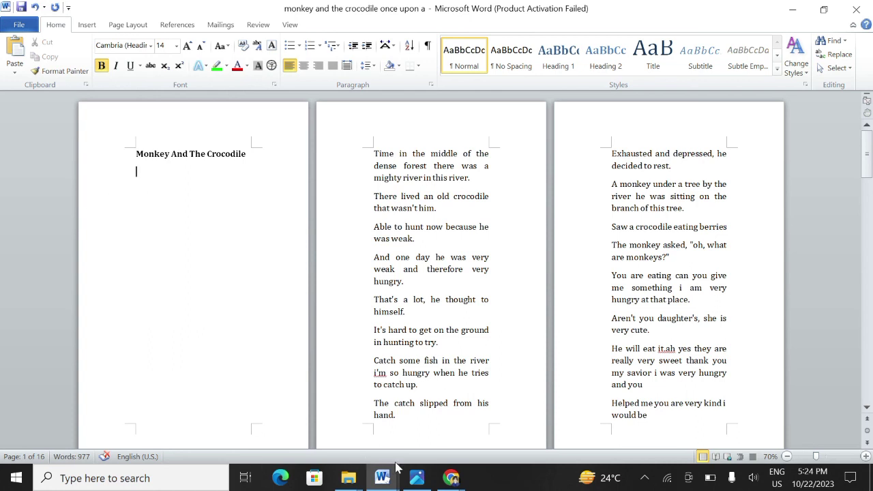
- Switch to File Explorer and open the New Books High Contant folder in Downloads
left_click(349, 478)
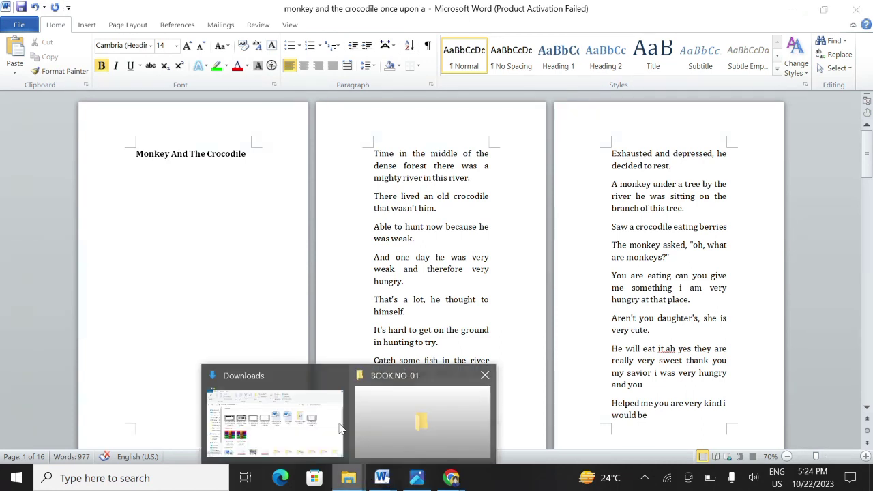
left_click(263, 410)
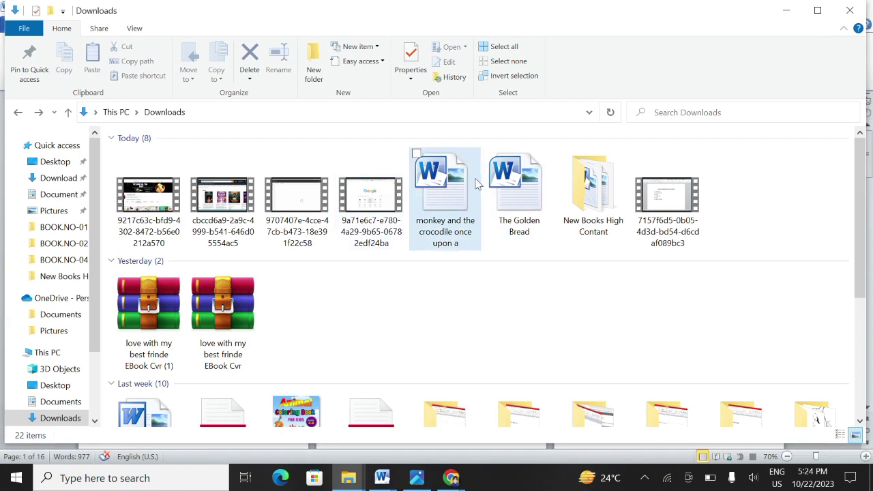
left_click(595, 199)
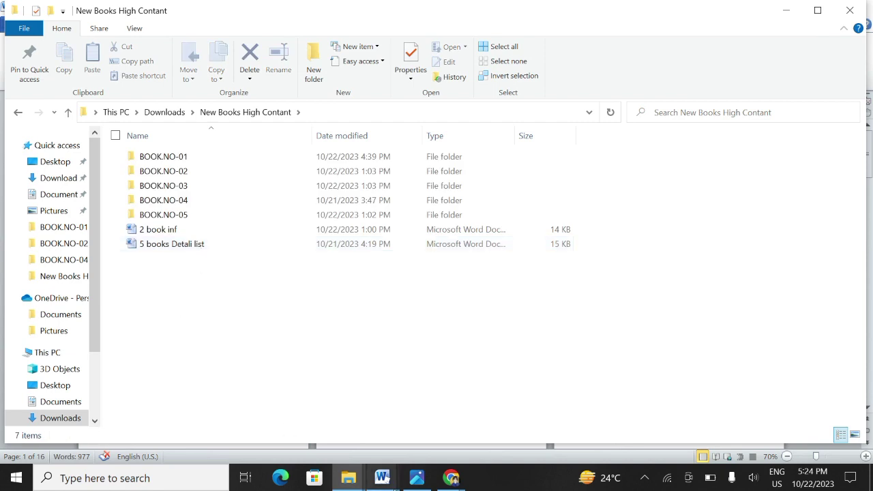
- Return to the monkey and crocodile document in Word and enter the author's name on the line below the title
left_click(390, 482)
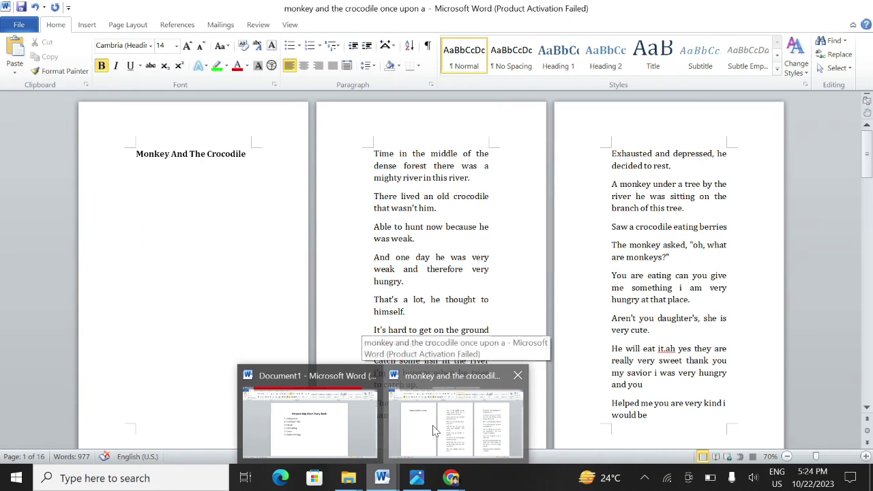
left_click(435, 430)
type("k")
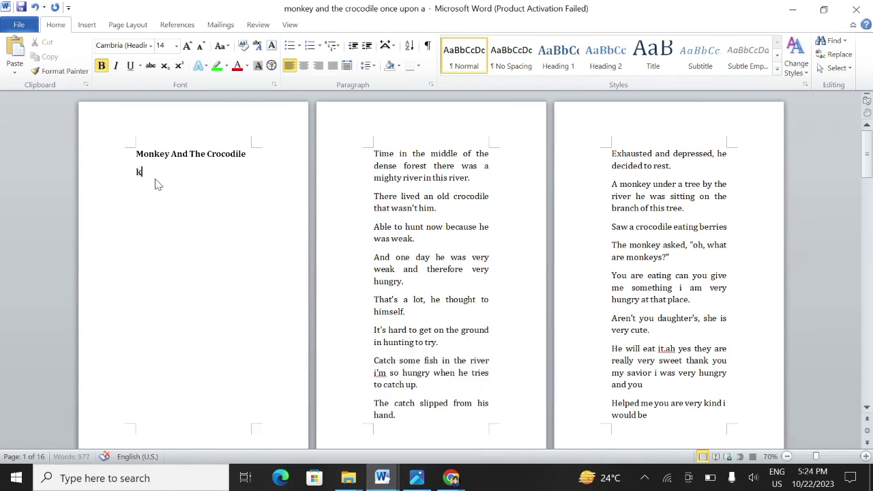
type(". TONES")
- Change the author's name on the title page to Capitalize Each Word case
left_click_drag(181, 172, 128, 171)
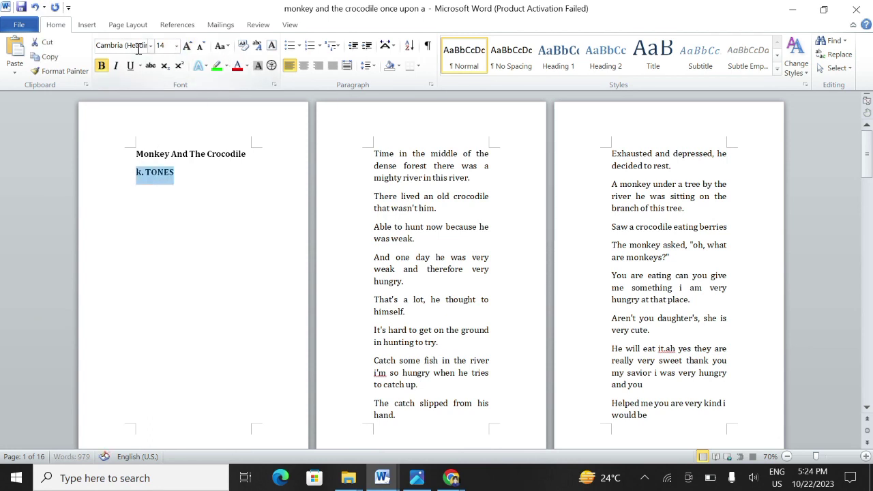
left_click(225, 46)
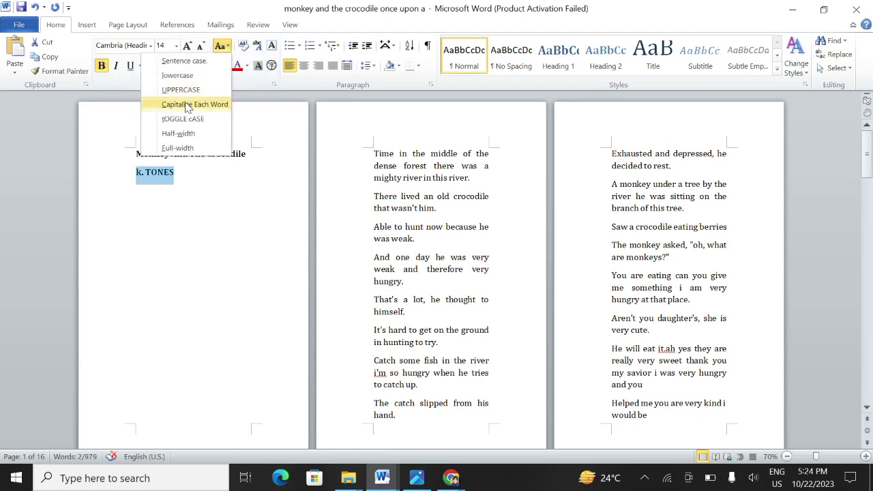
left_click(194, 105)
left_click(185, 172)
left_click_drag(185, 172, 147, 173)
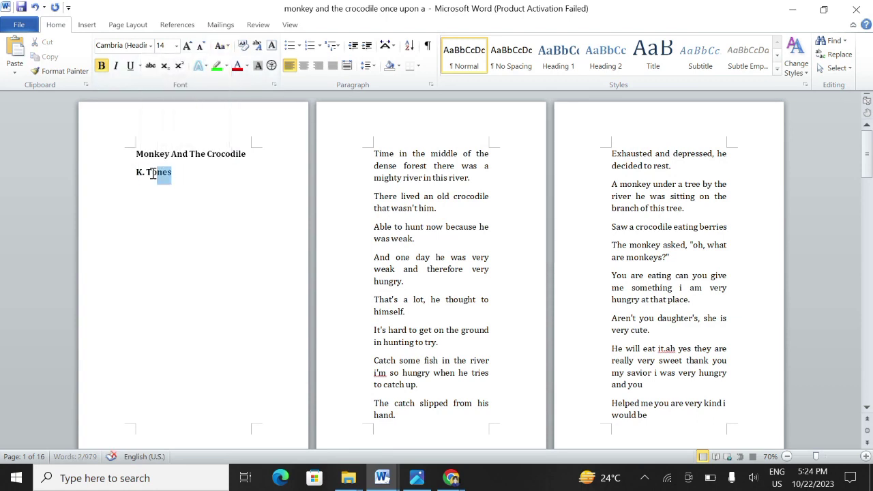
- Insert one blank line between the title and the author's name
left_click(253, 152)
key("Return")
key("Return")
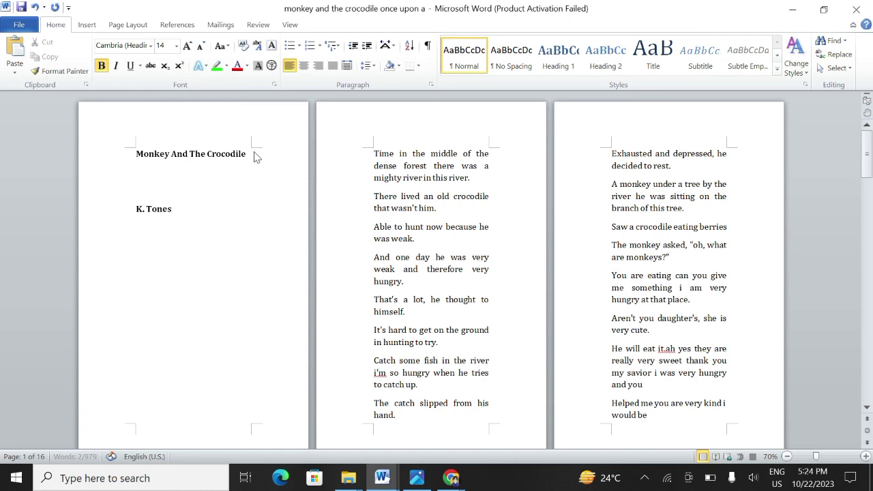
key("BackSpace")
- Center the author's name and remove its bold formatting
left_click_drag(172, 190, 135, 190)
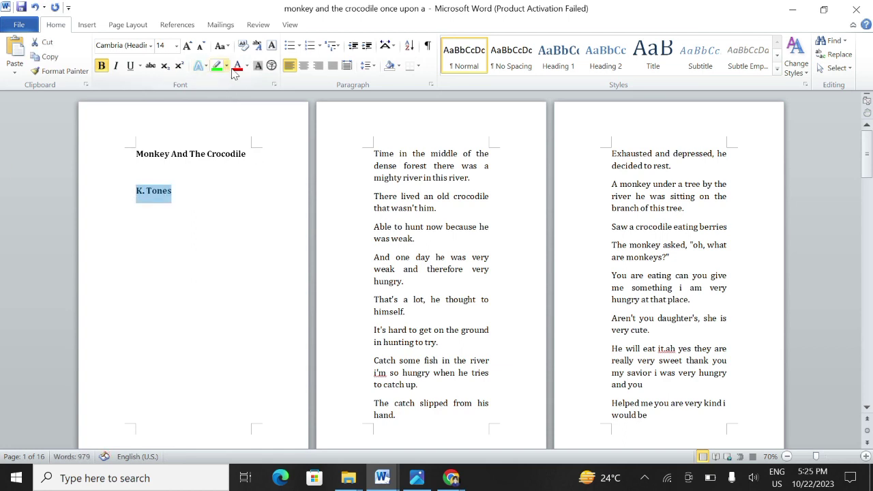
left_click(304, 66)
left_click(102, 68)
left_click(179, 193)
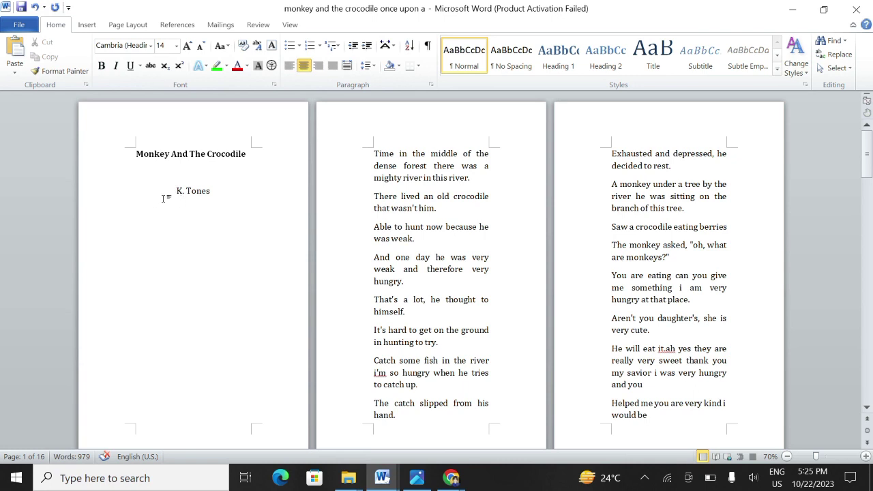
- Add another blank line above the author's name and retype the name's initial with its period
key("Return")
key("Return")
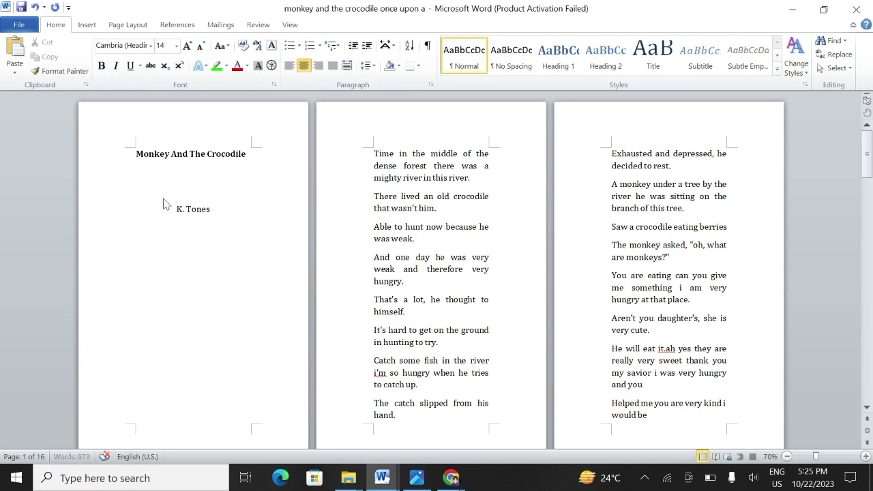
key("BackSpace")
key("Delete")
key("Delete")
type("K")
key("Delete")
type(".")
- Add the line "Publishing 2023" two lines below the author's name, correcting its misspelled first word with the spelling suggestion
key("Return")
key("Return")
type("Pulshing")
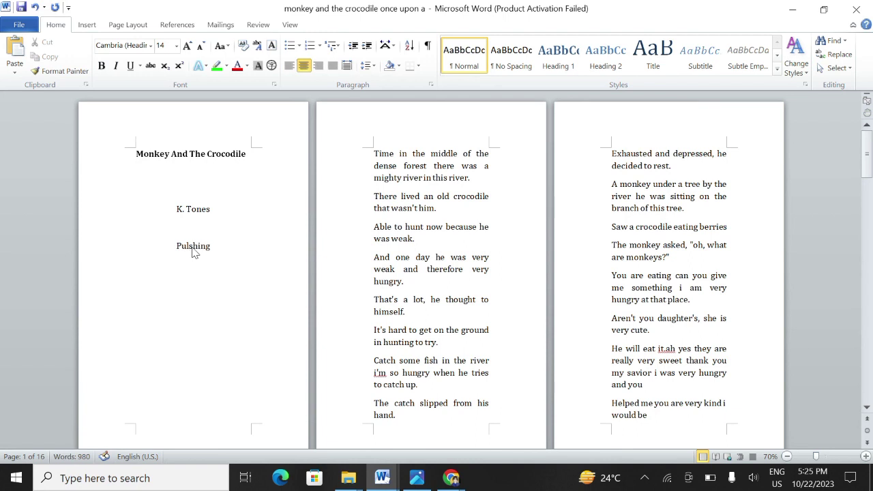
type(" 2023")
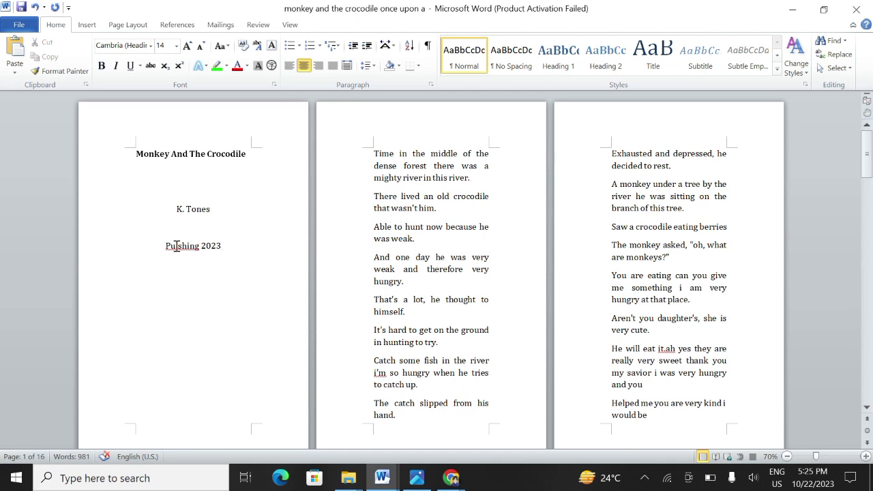
right_click(176, 246)
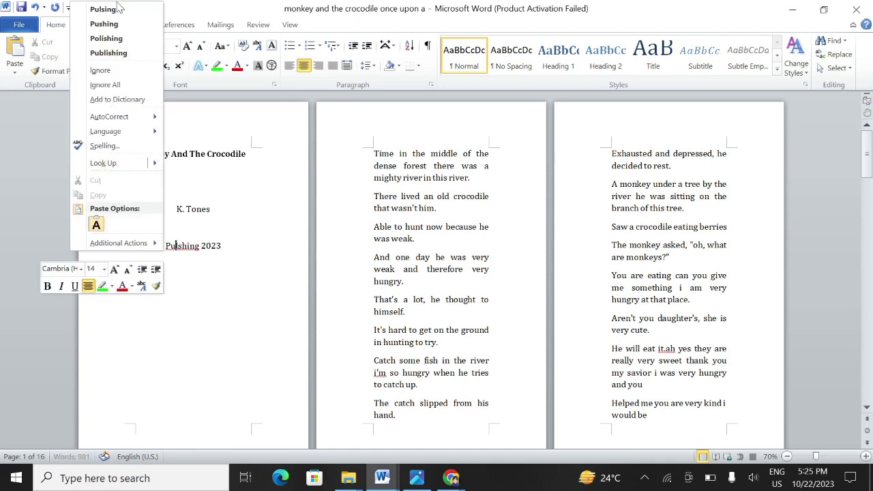
left_click(109, 53)
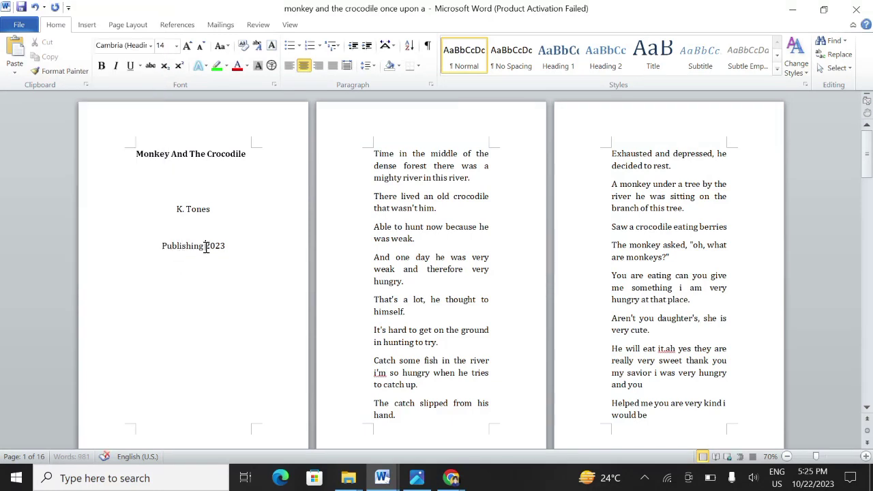
- Change the date after "Publishing" to ".2023\09\32"
left_click(206, 248)
type(".2023")
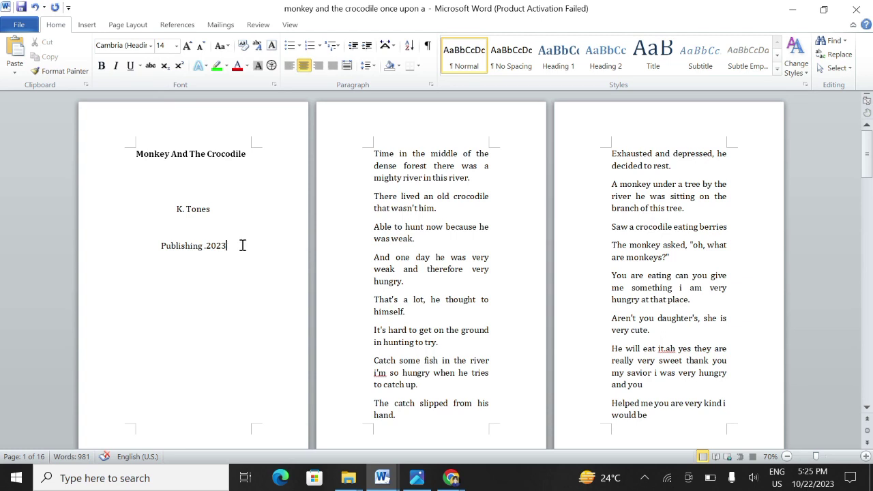
type("\\09\\")
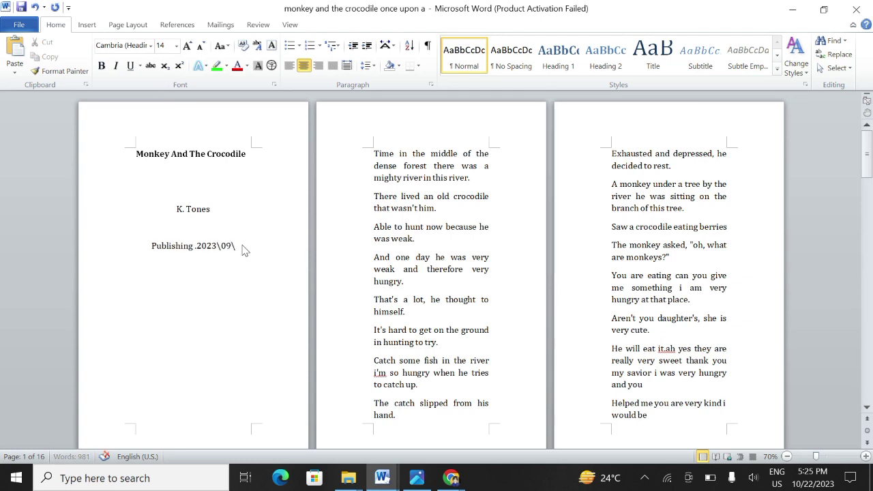
type("32")
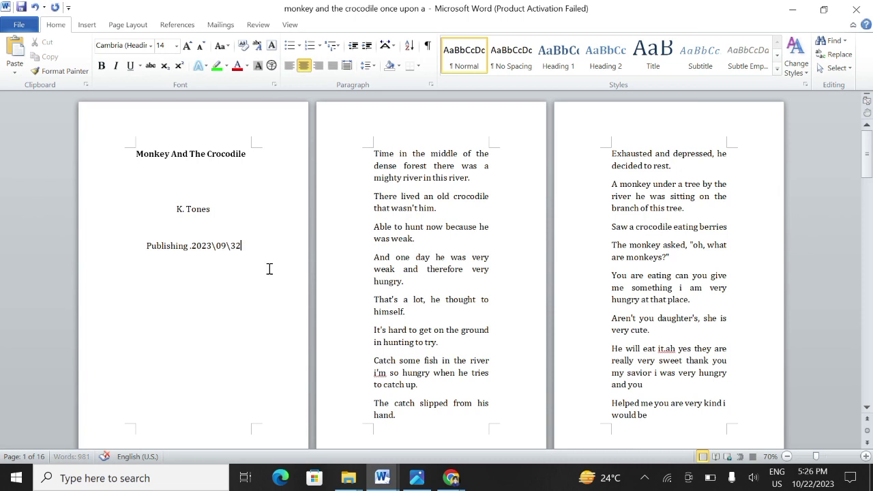
- Delete one blank line above the author's name and the blank line above the Publishing line
left_click(178, 177)
left_click(167, 187)
key("BackSpace")
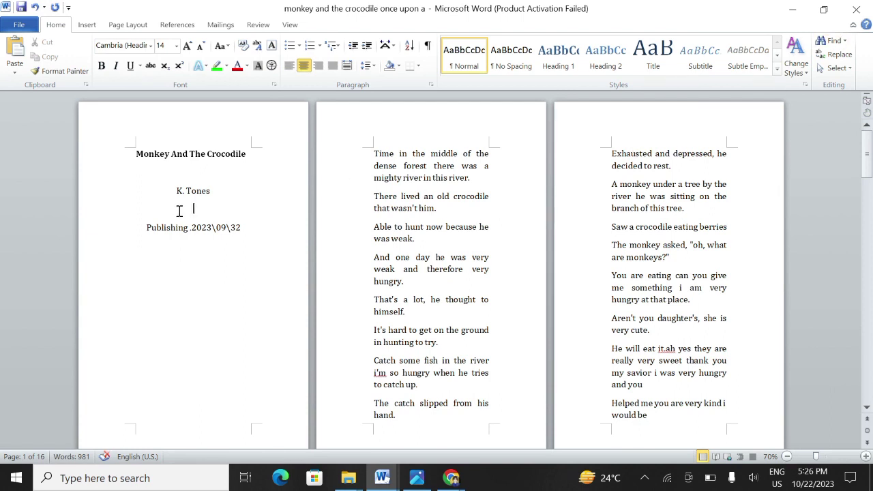
key("Delete")
- Reduce the Publishing line's font size to 11 and align it left
left_click_drag(246, 210, 143, 209)
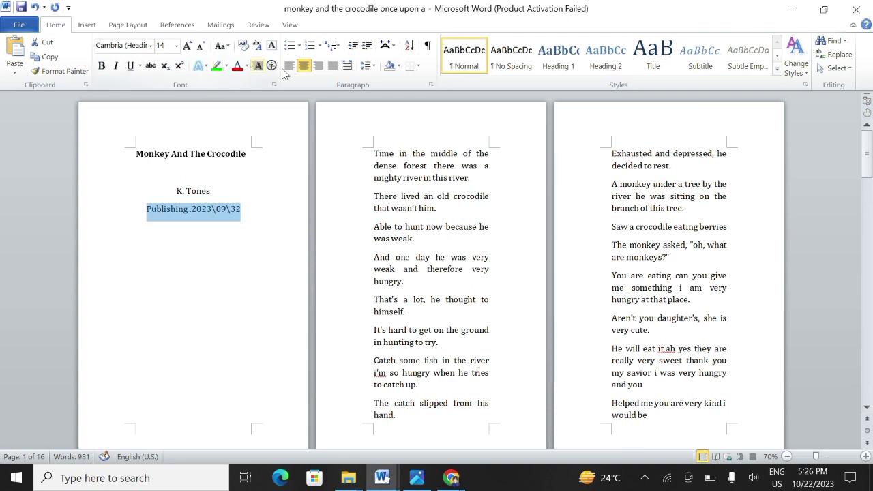
left_click(202, 46)
left_click(201, 47)
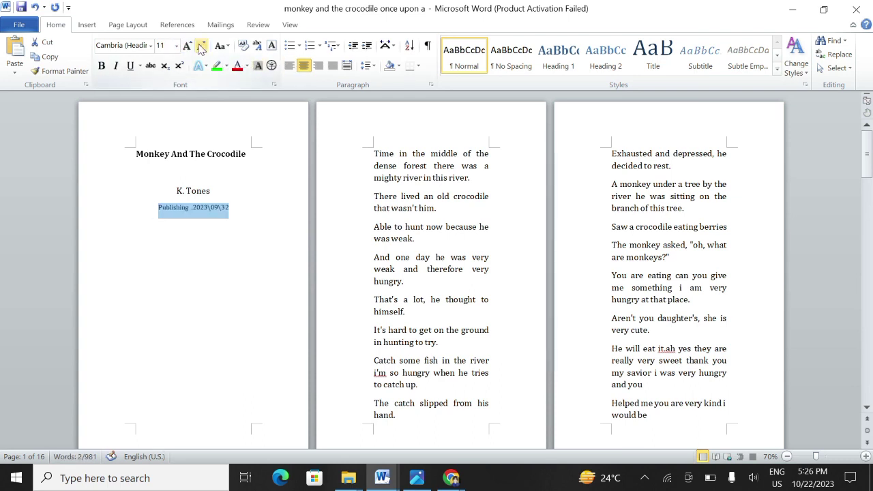
left_click(288, 68)
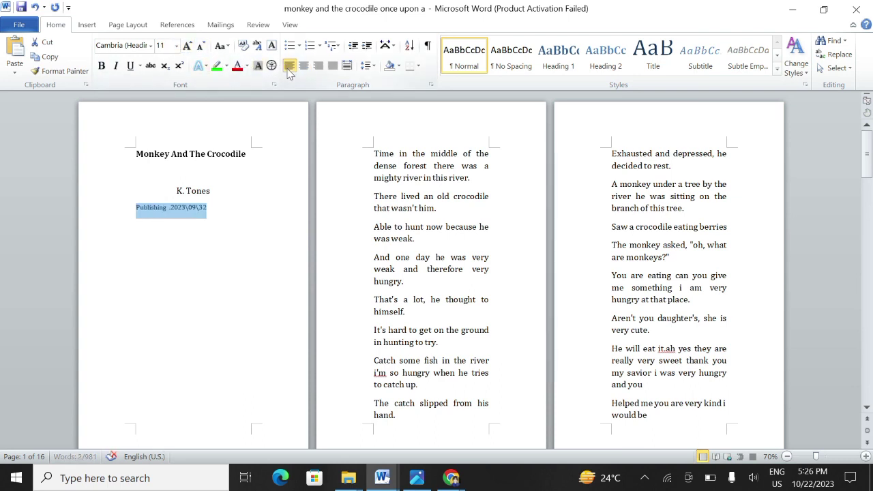
left_click(122, 201)
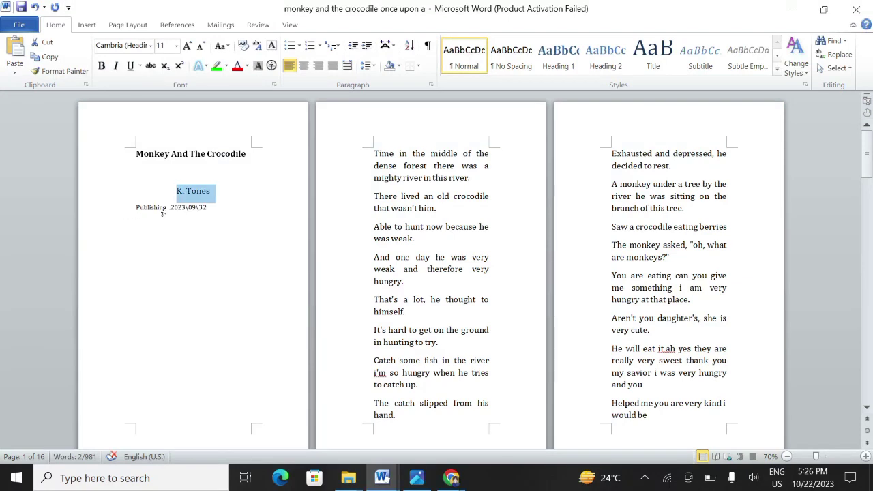
- Remove the remaining blank line above the author's name and insert one between the name and the Publishing line
left_click(192, 174)
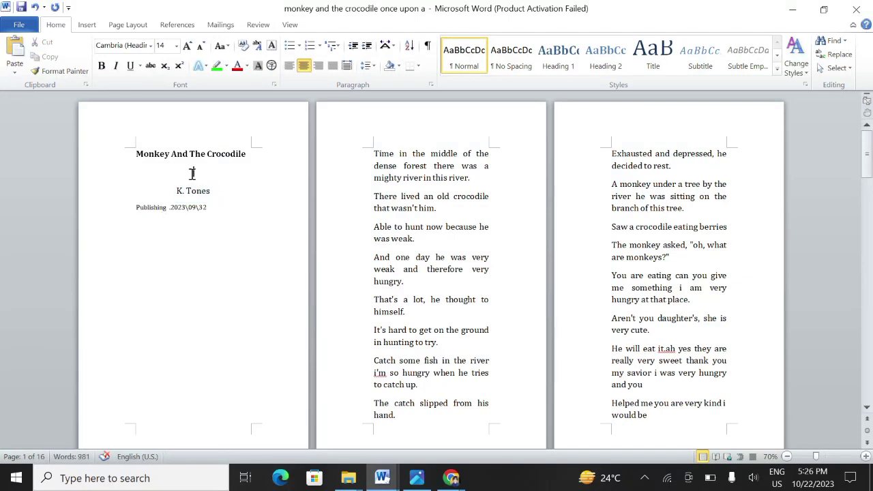
key("BackSpace")
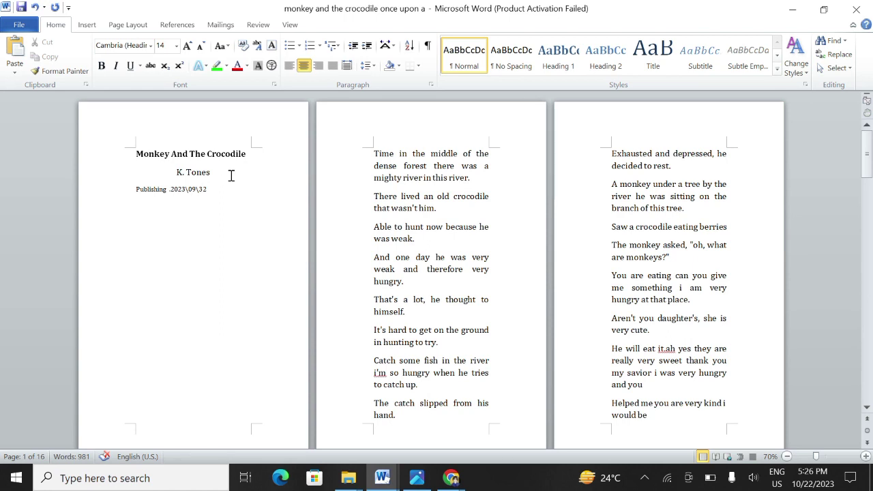
key("Return")
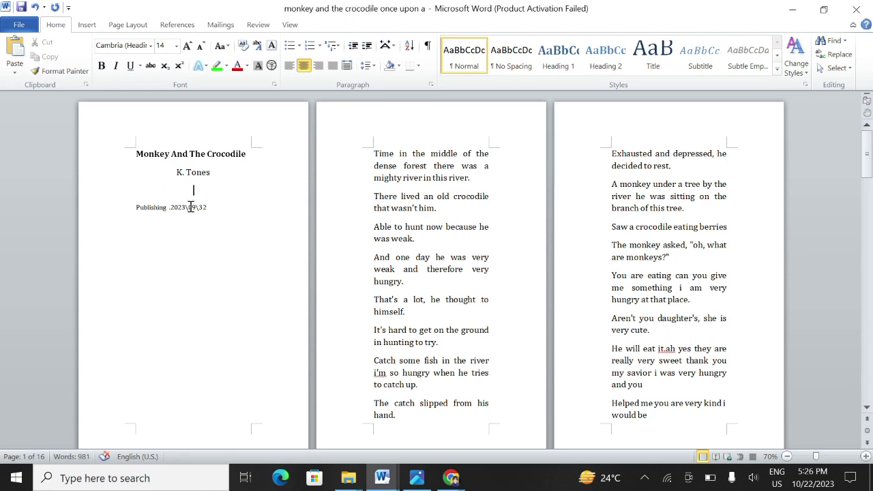
left_click(143, 261)
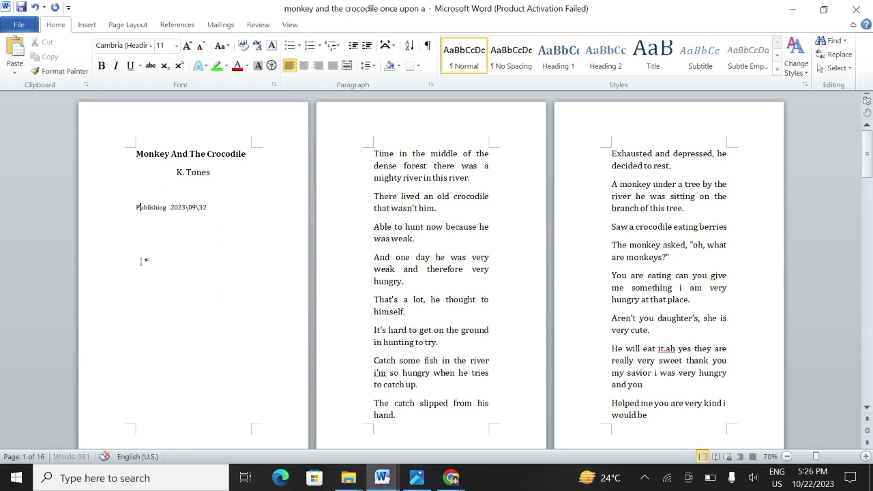
left_click(163, 188)
left_click(218, 225)
left_click(230, 176)
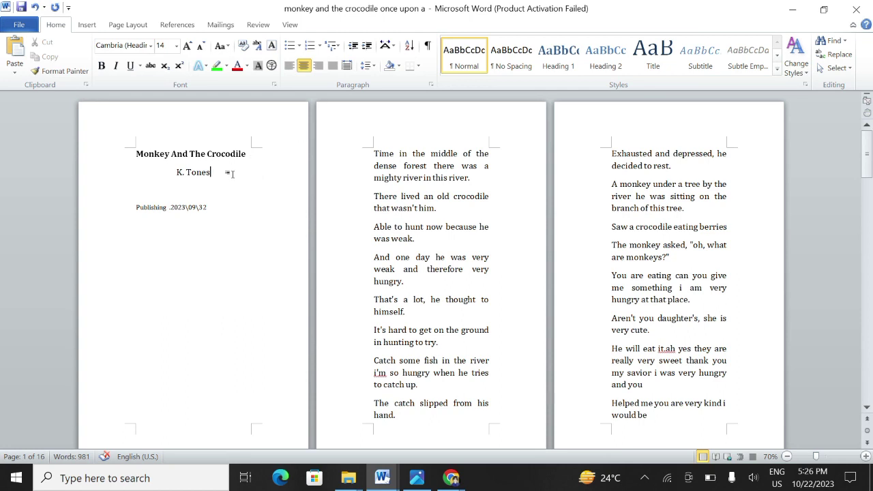
- Insert a page break after the Publishing line on the title page
left_click(87, 24)
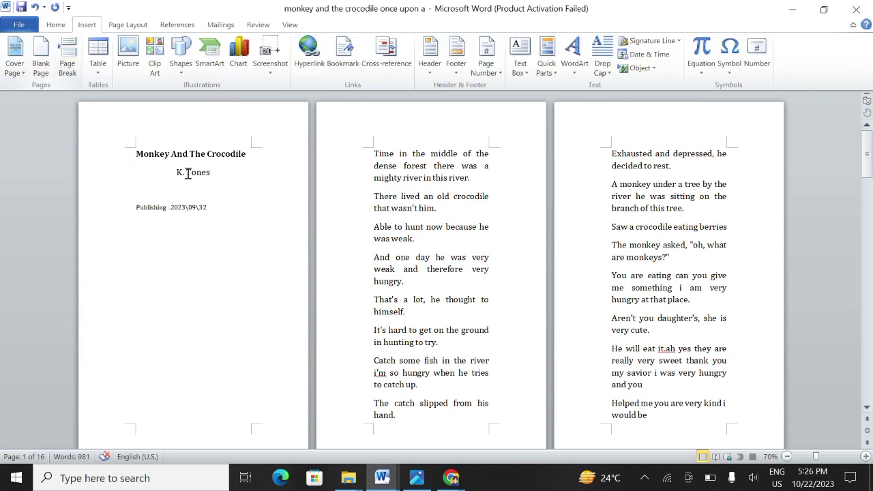
left_click(213, 209)
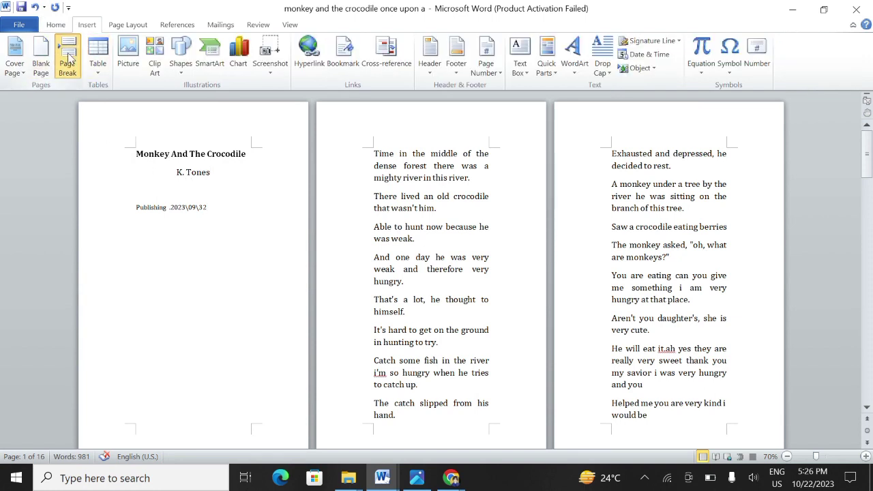
left_click(67, 56)
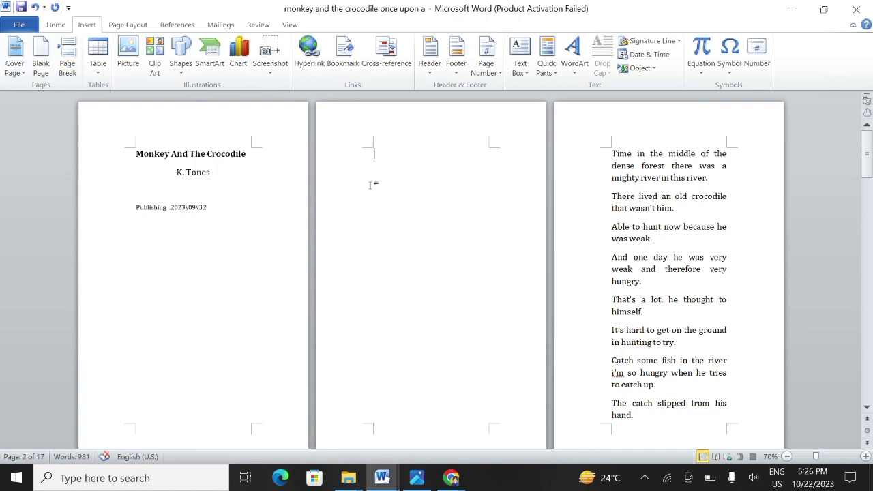
- Enter the heading "TABLE OF CONTENT" at the start of the new page 2
type("TABK")
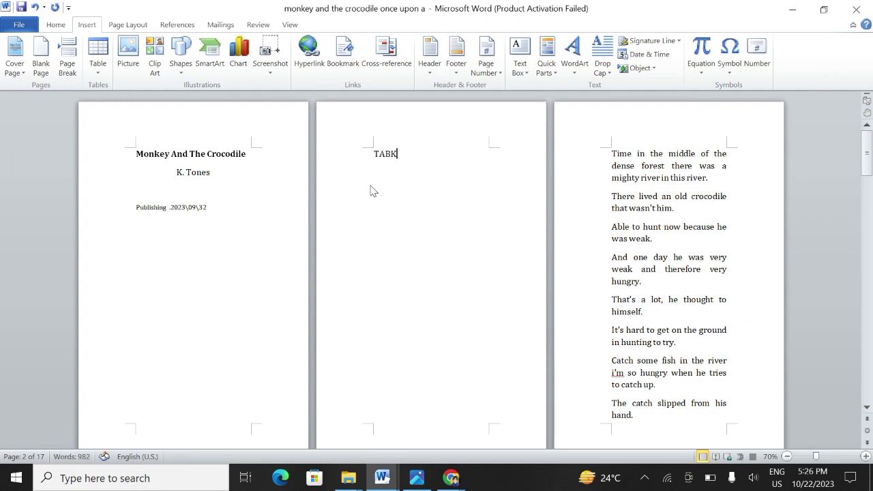
key("BackSpace")
type("LE OF C")
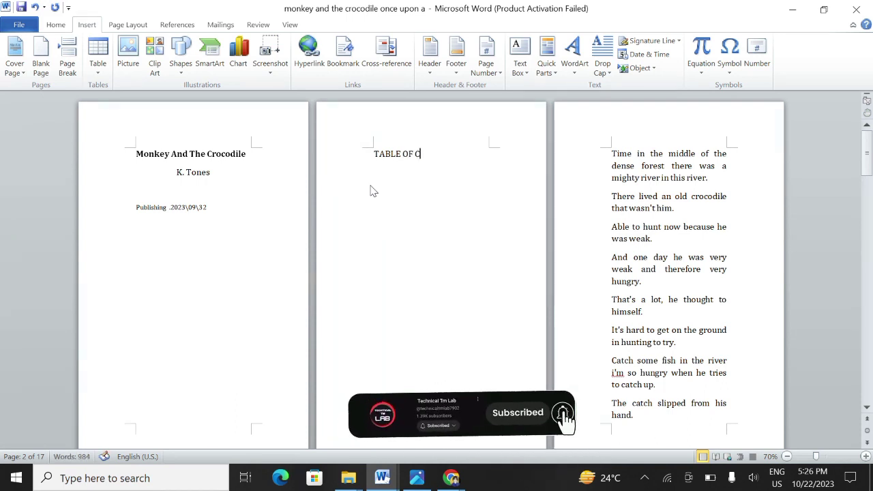
type("ONTENT")
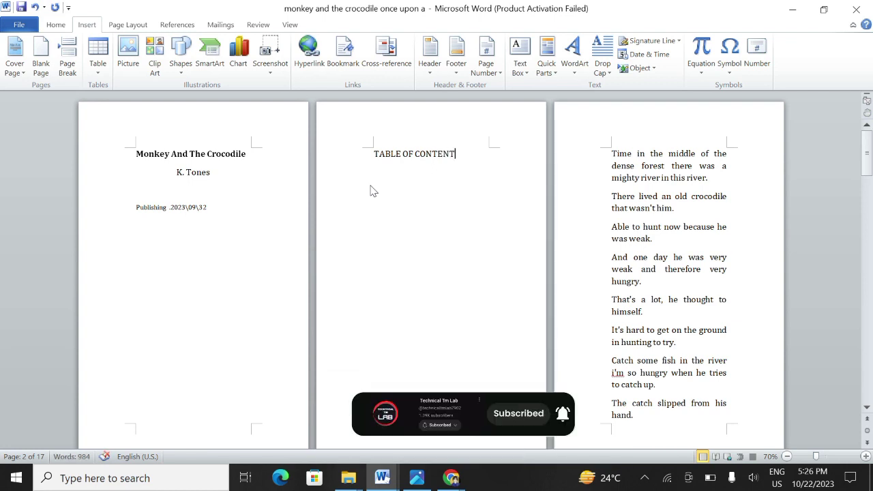
- Center the page 2 heading, change it to Capitalize Each Word case, and reselect it
left_click_drag(459, 158, 390, 161)
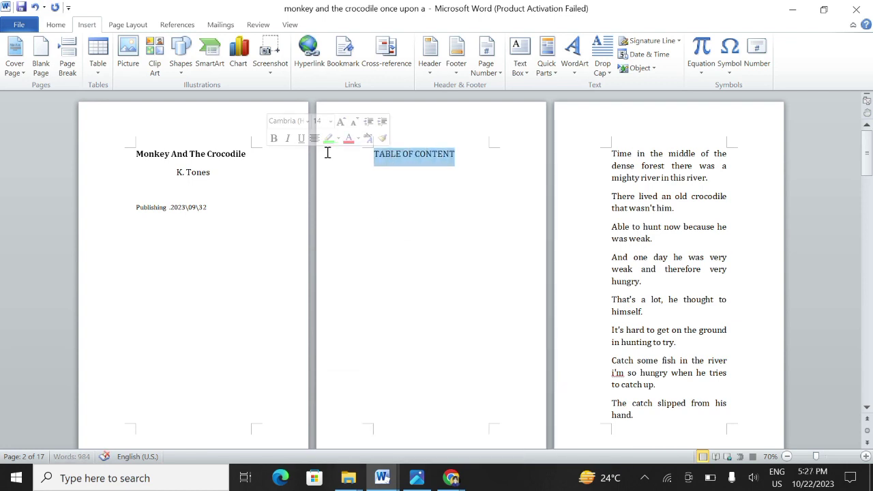
left_click(60, 24)
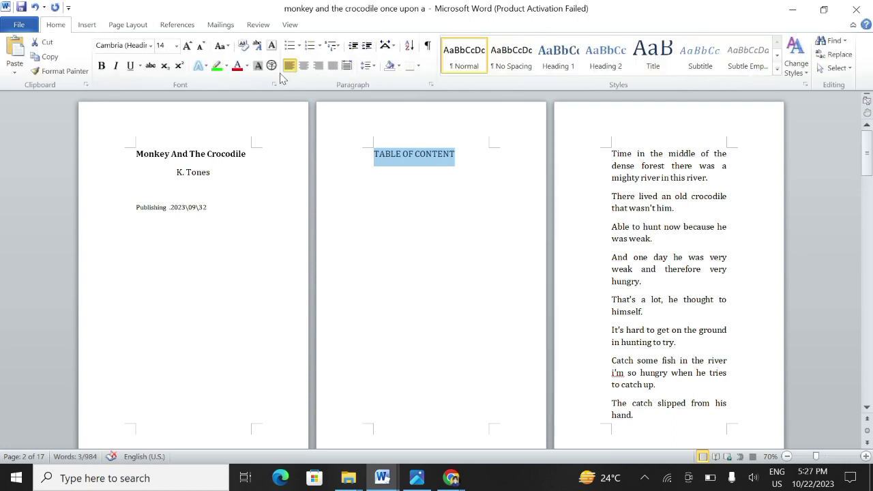
left_click(303, 66)
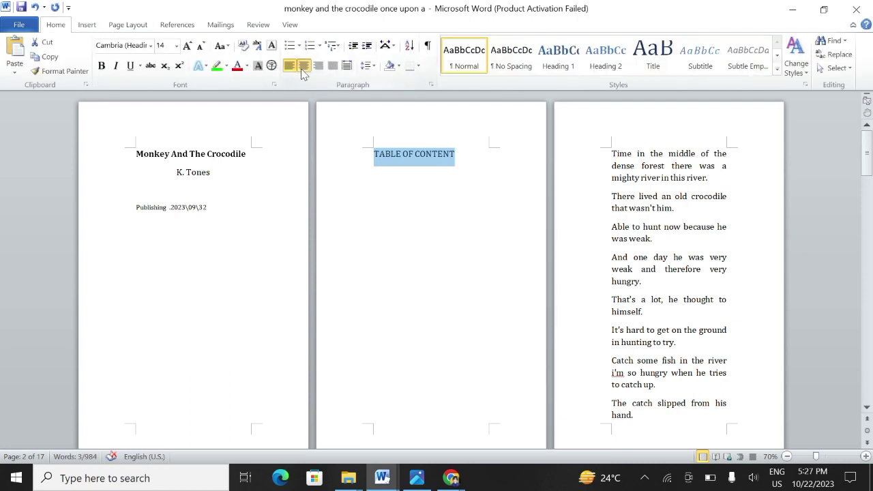
left_click(222, 48)
left_click(210, 104)
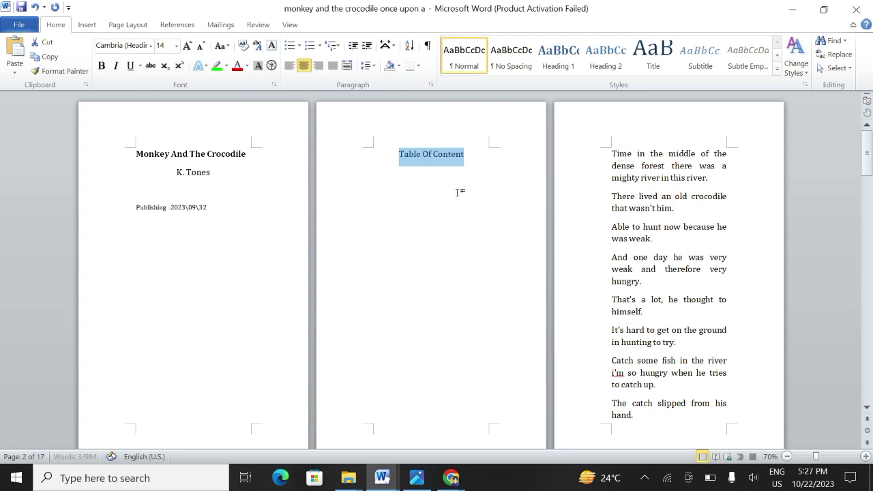
left_click(457, 193)
left_click_drag(468, 155, 391, 162)
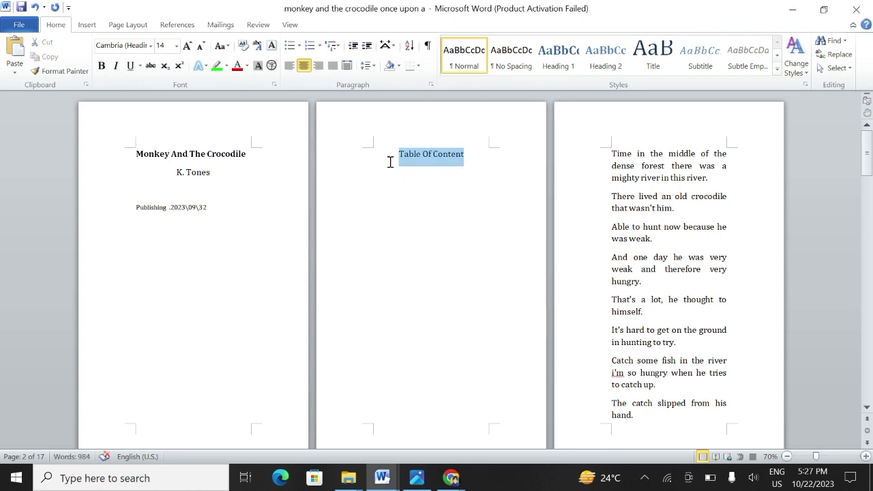
- Make the Table Of Content heading bold and increase its font size to 16
left_click(101, 65)
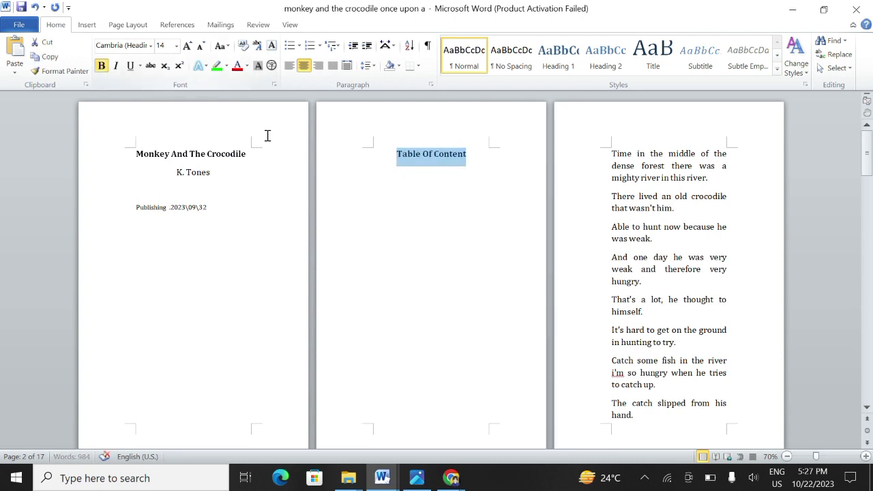
left_click(187, 46)
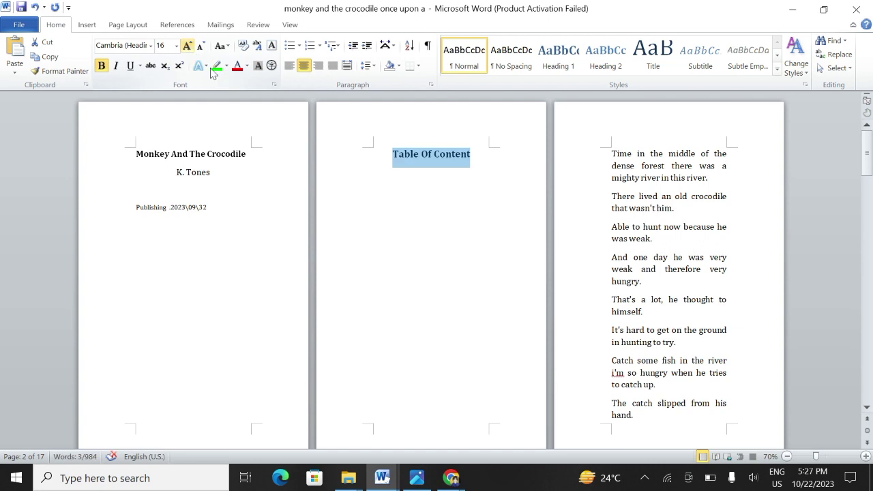
- Increase the book title on page 1 to font size 18 and center it
left_click_drag(251, 156, 136, 154)
left_click(187, 45)
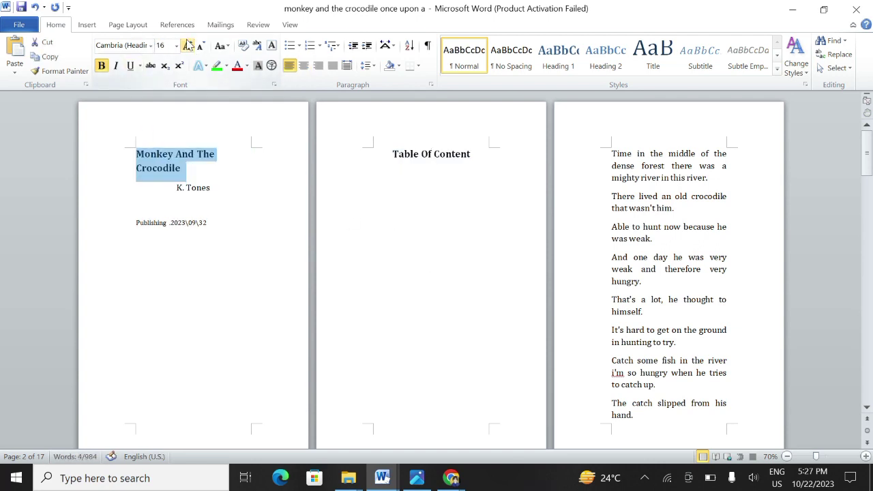
left_click(188, 46)
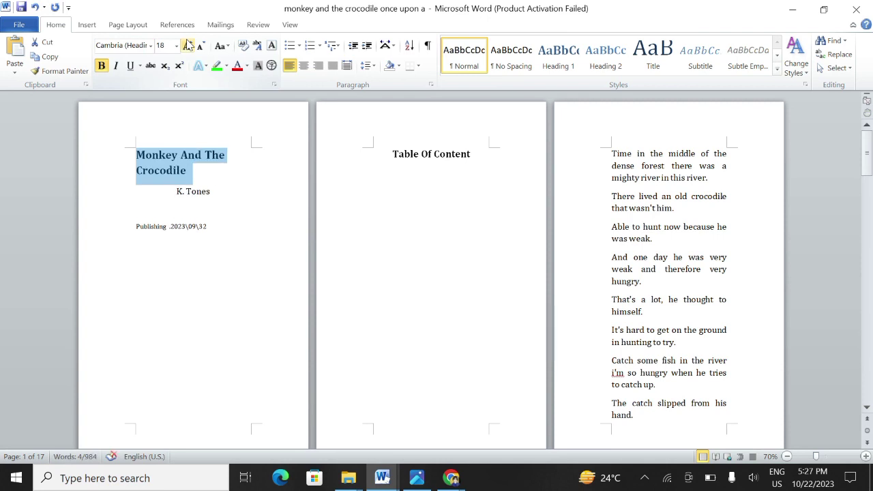
left_click(306, 66)
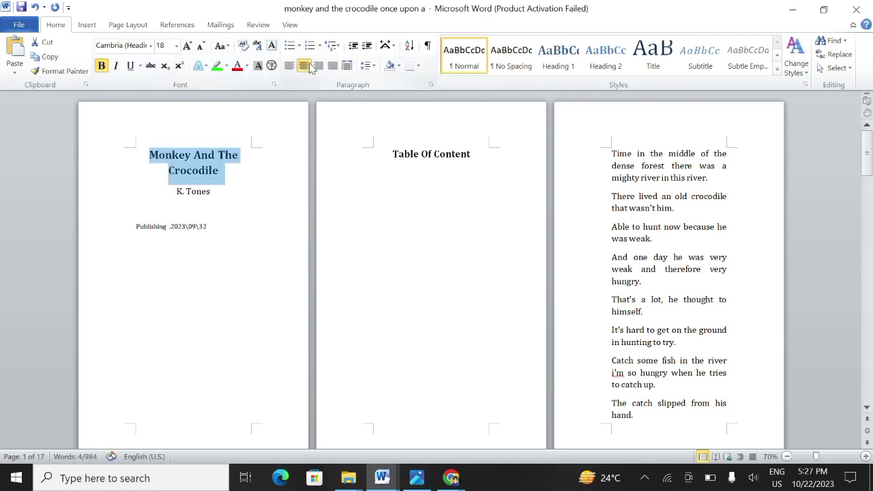
left_click(258, 207)
- Add the entry "Cover" on a new line below the Table Of Content heading
left_click(488, 198)
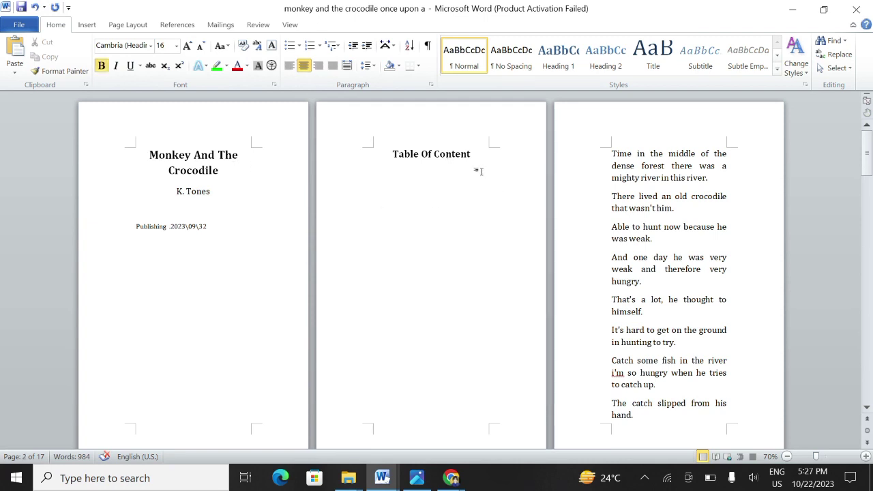
key("Return")
scroll(658, 310, "down", 1)
scroll(429, 410, "down", 10)
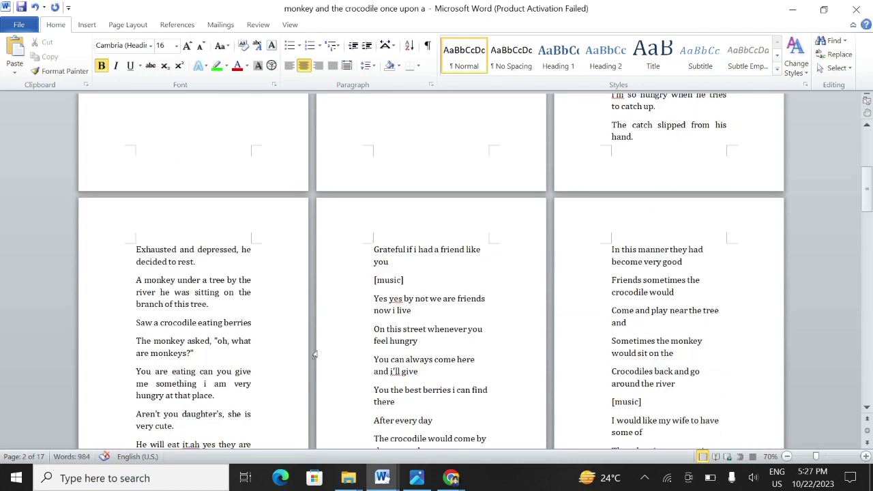
scroll(337, 378, "down", 5)
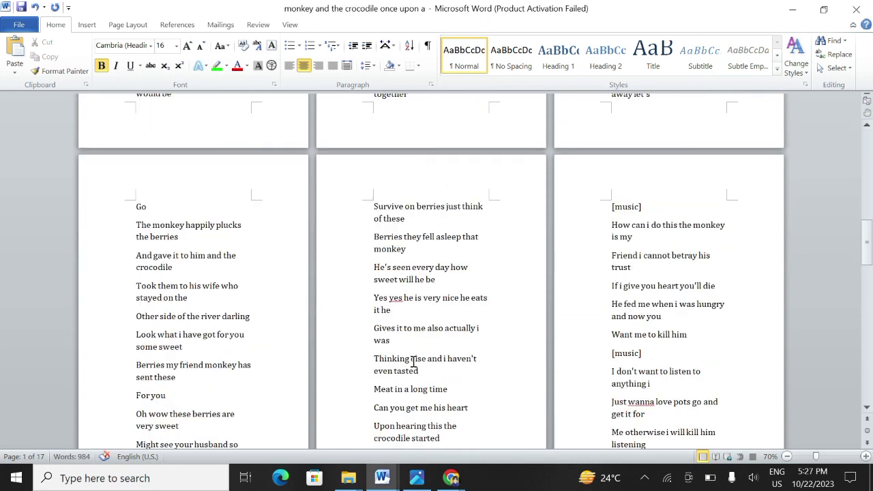
scroll(412, 365, "up", 15)
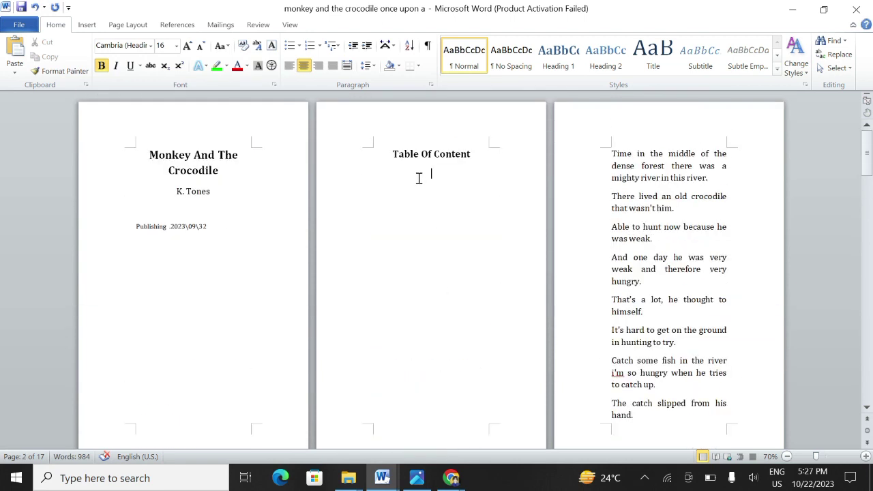
left_click(419, 178)
type("Cover")
- Copy the book title from page 1 and paste it as text only on a new line below the Cover entry
left_click_drag(150, 152, 220, 171)
right_click(198, 172)
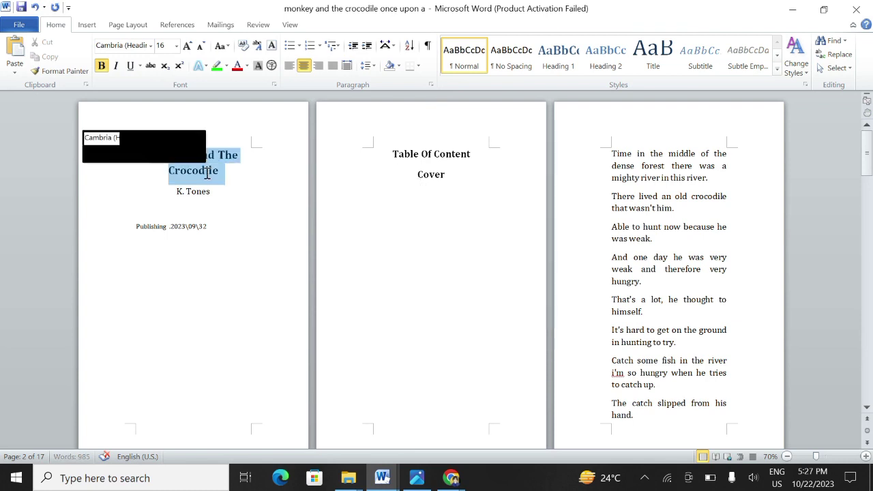
left_click(138, 196)
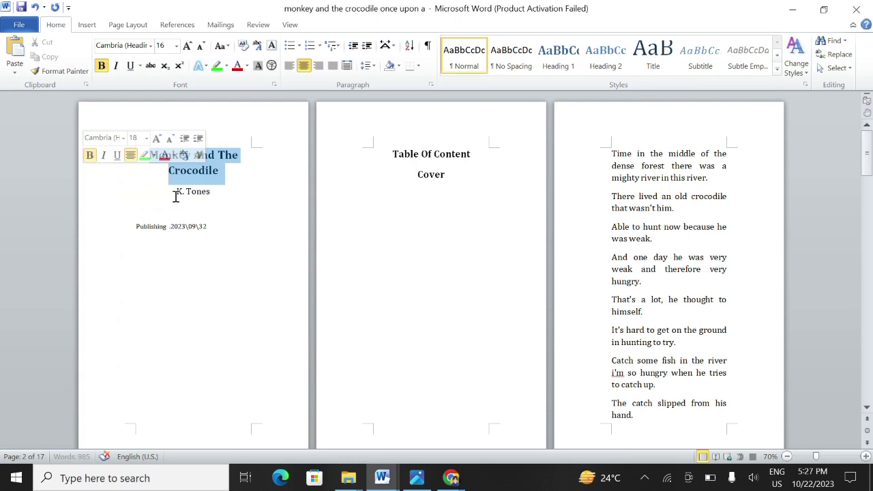
left_click(447, 188)
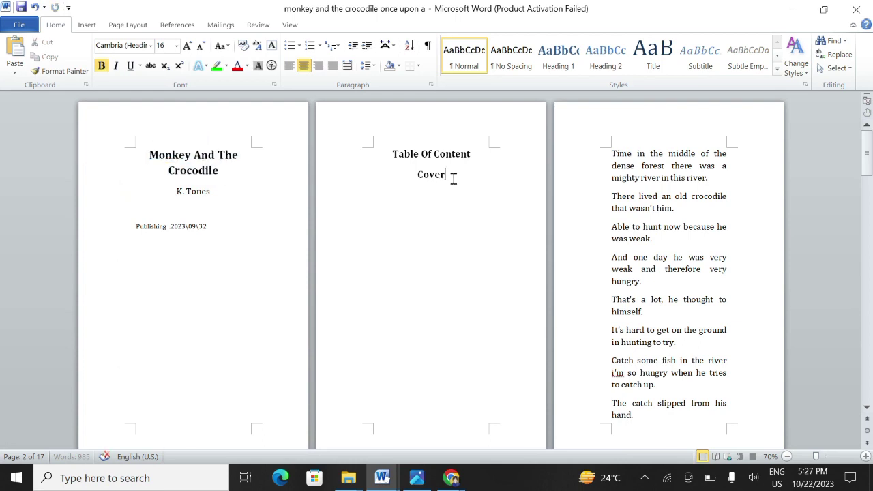
key("Return")
right_click(423, 196)
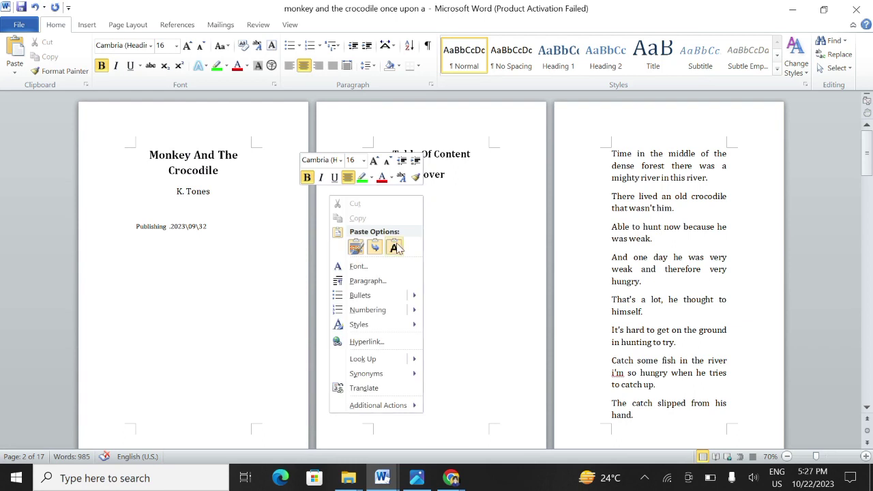
left_click(395, 247)
left_click(460, 219)
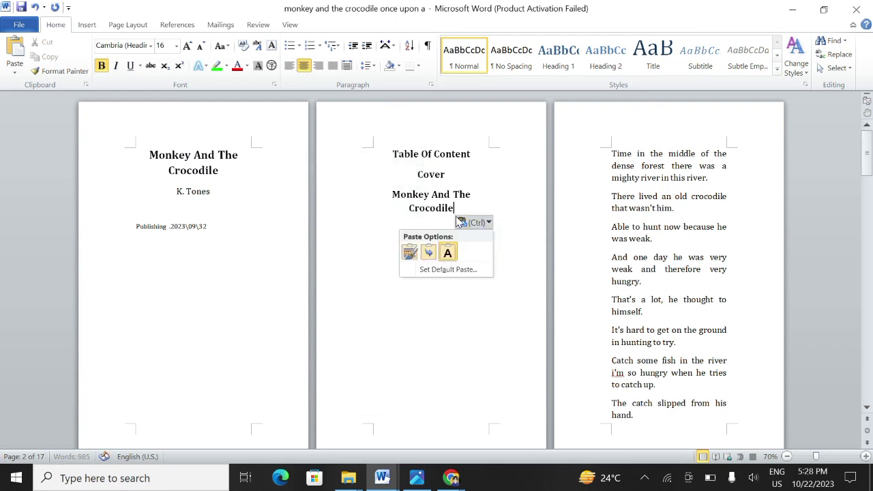
left_click(479, 191)
- Left-align the Cover and Monkey And The Crocodile entries on the contents page
left_click_drag(454, 208, 416, 177)
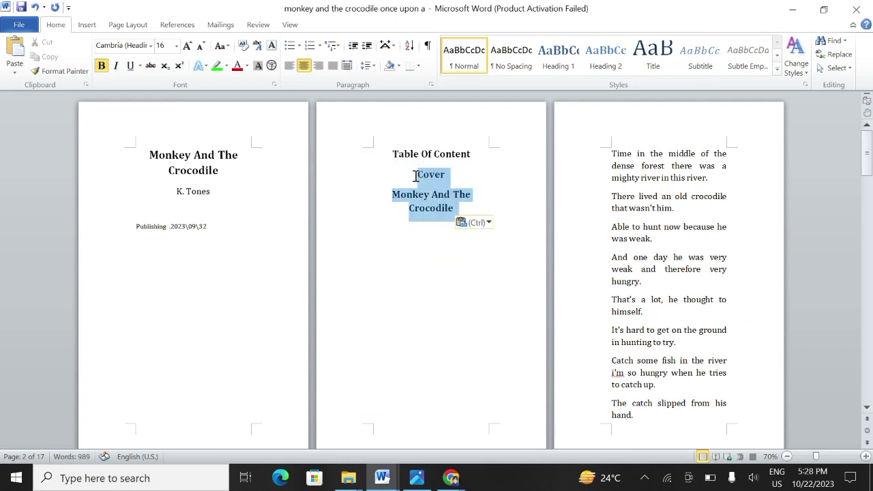
left_click(290, 65)
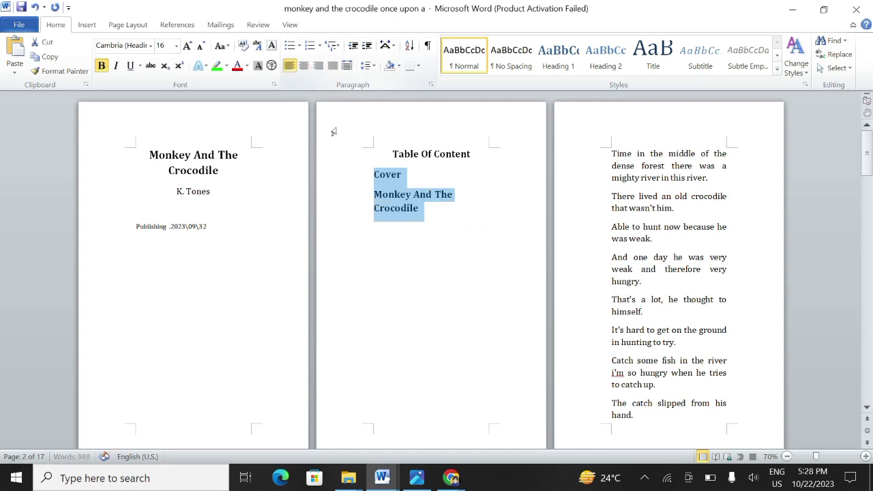
left_click(441, 217)
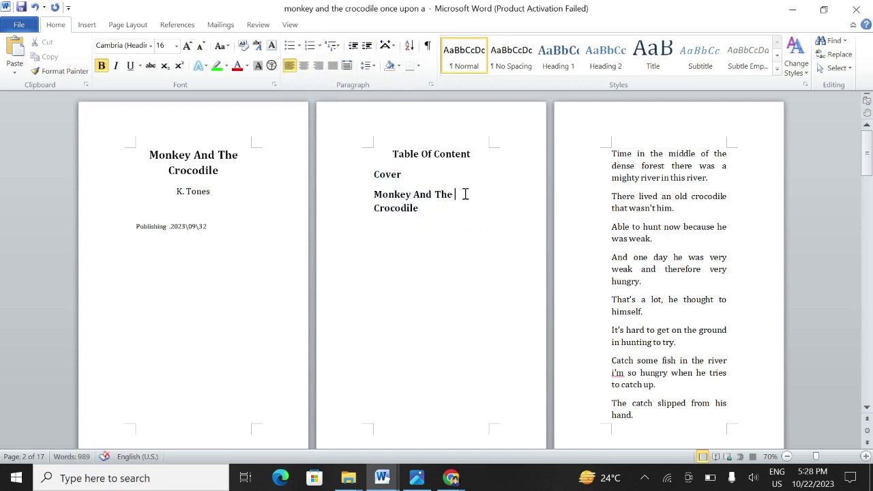
key("Delete")
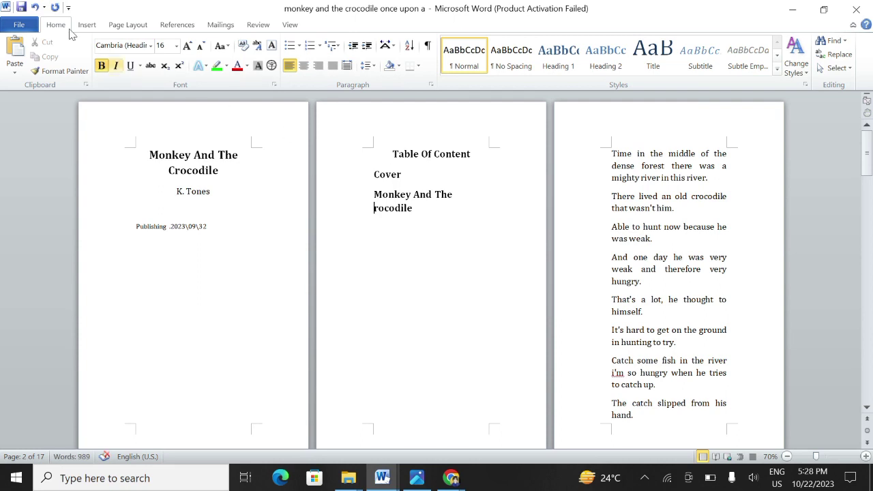
left_click(36, 7)
left_click(461, 198)
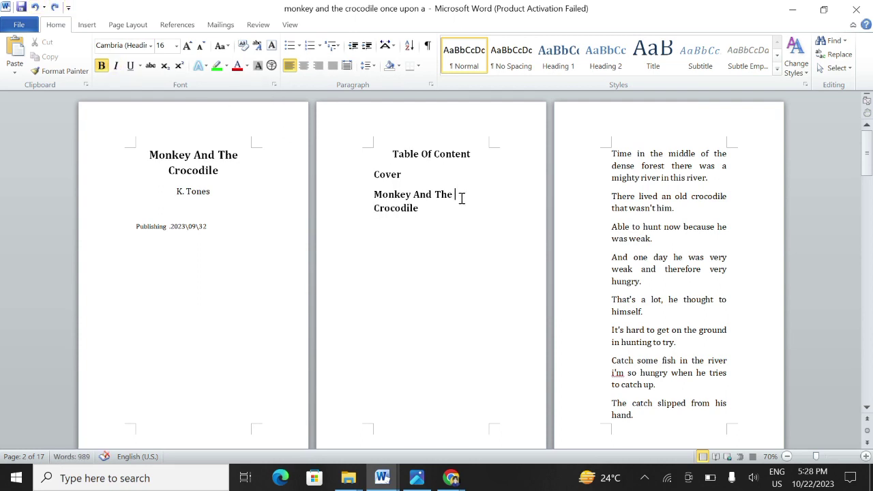
key("Delete")
left_click(36, 7)
- Reduce the two entries under the Table Of Content heading to font size 11 and remove their bold formatting
left_click_drag(371, 174, 408, 225)
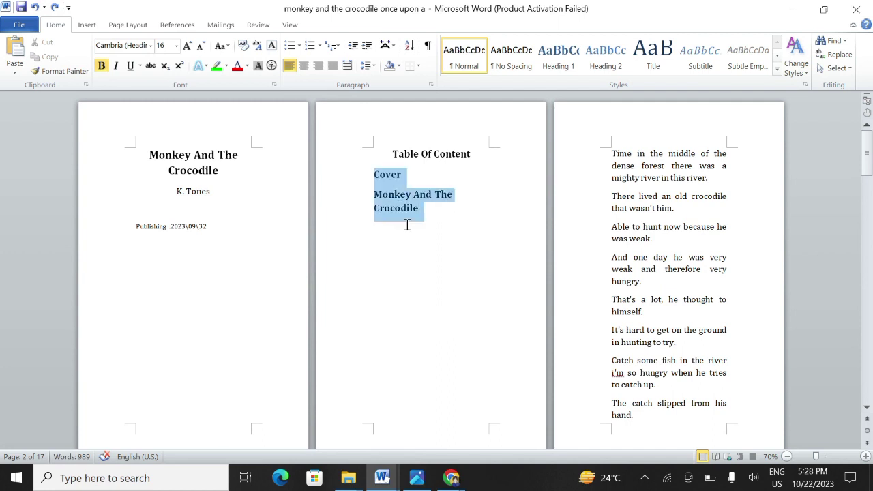
left_click(204, 46)
left_click(204, 46)
left_click(203, 46)
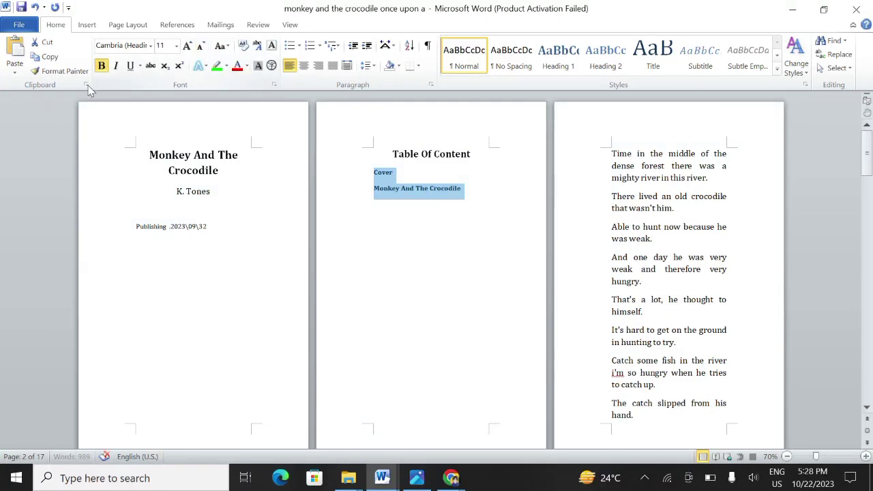
left_click(102, 65)
left_click(455, 256)
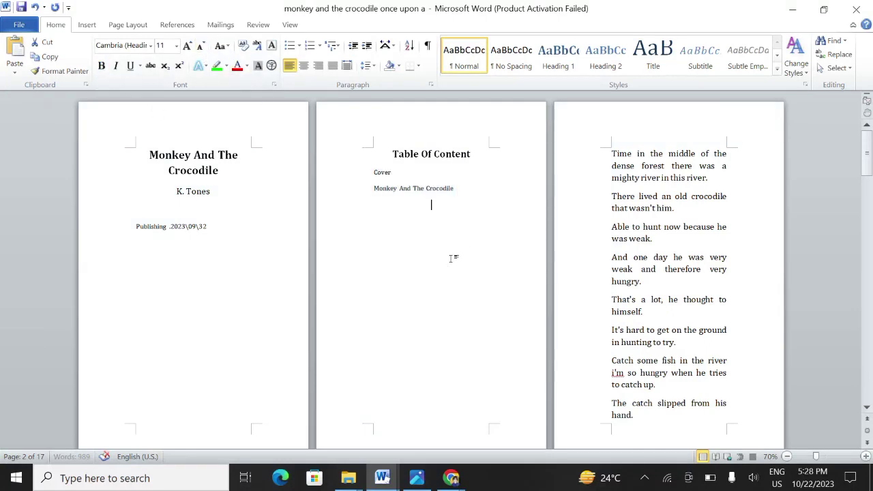
left_click(462, 188)
left_click_drag(377, 173, 536, 224)
left_click(530, 212)
- Insert a page break after the Monkey And The Crocodile entry on the contents page
left_click(477, 193)
left_click(86, 25)
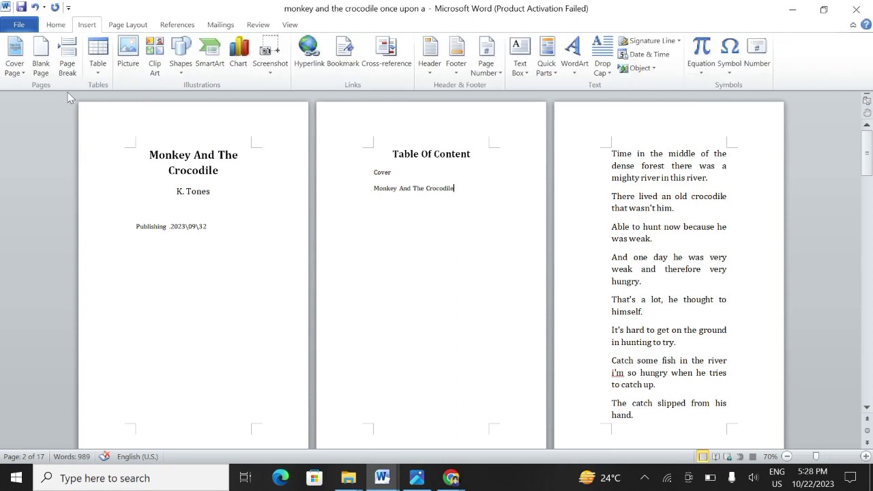
left_click(66, 63)
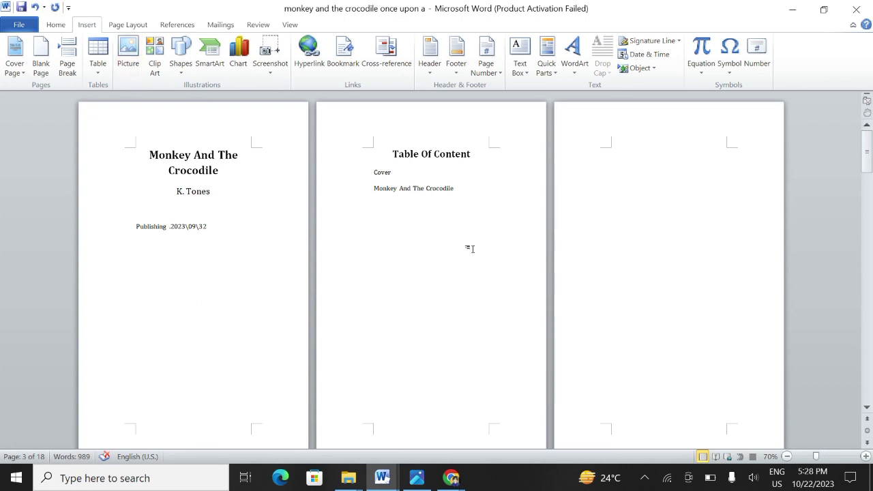
left_click(125, 54)
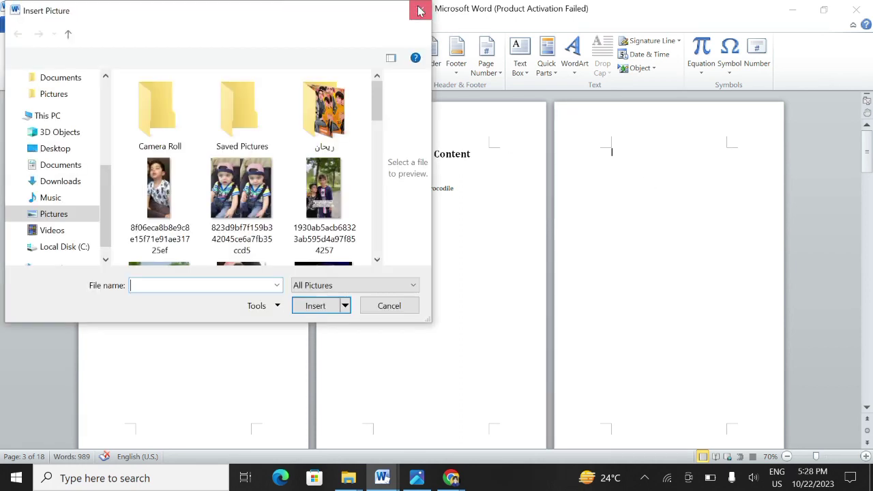
left_click(420, 11)
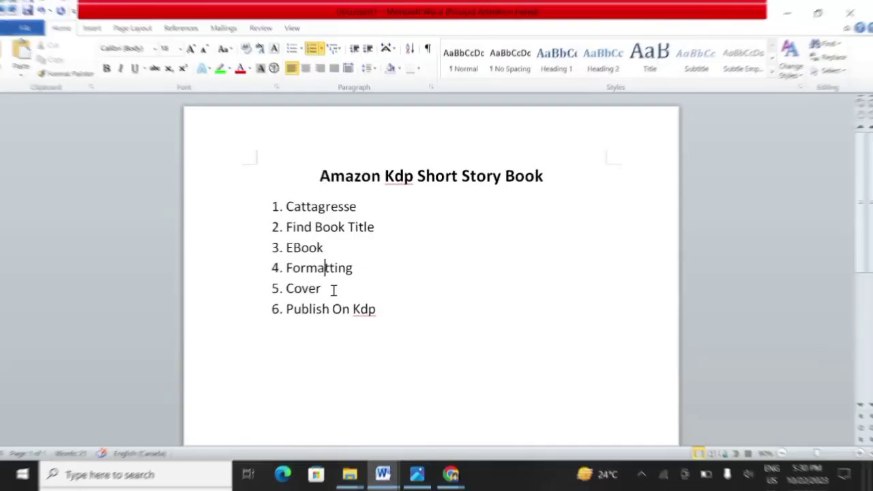
- Select the Cover item in the Amazon Kdp Short Story Book outline and switch to Chrome
left_click(302, 288)
left_click_drag(323, 288, 285, 287)
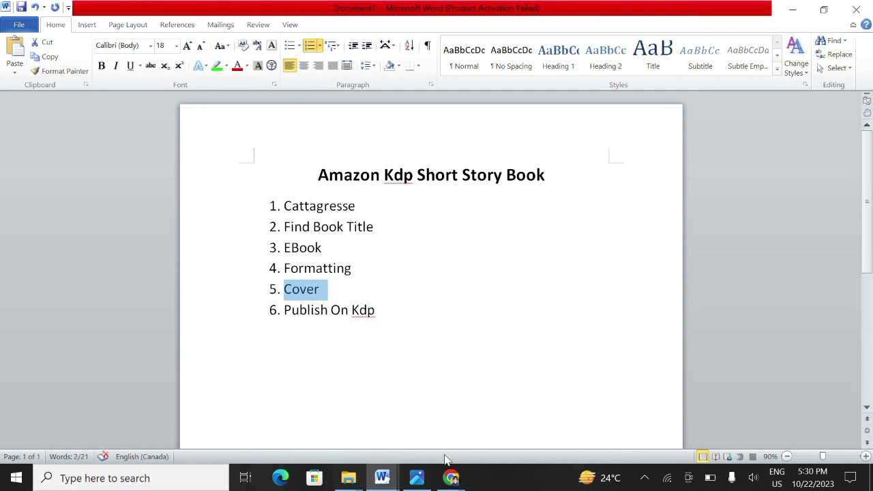
left_click(452, 478)
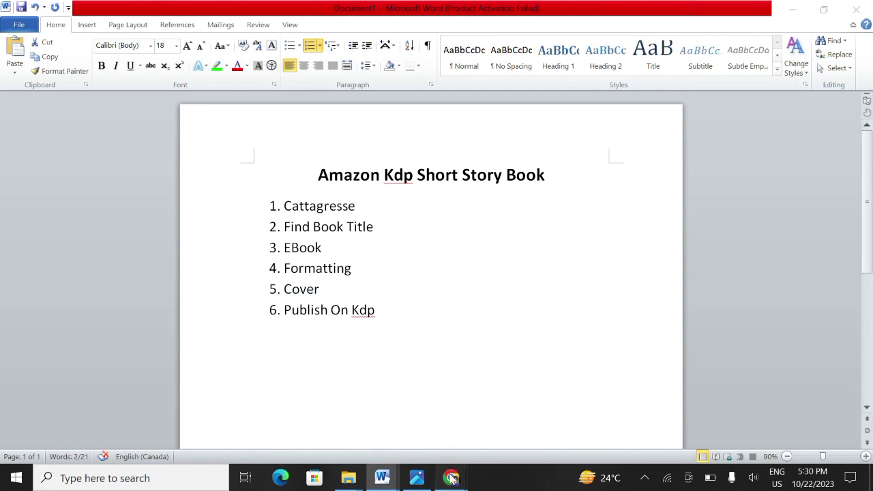
left_click(396, 417)
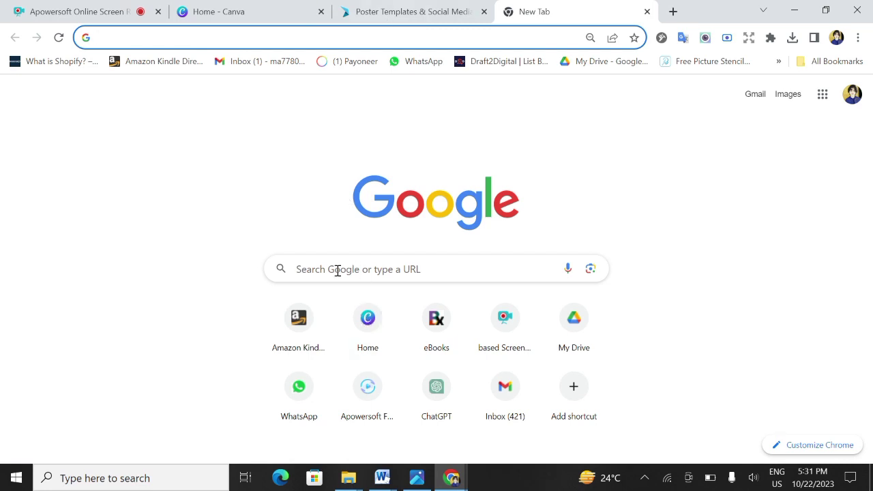
- Look over Canva's home page with its recent designs and PosterMyWall's template gallery as cover design sources
left_click(224, 10)
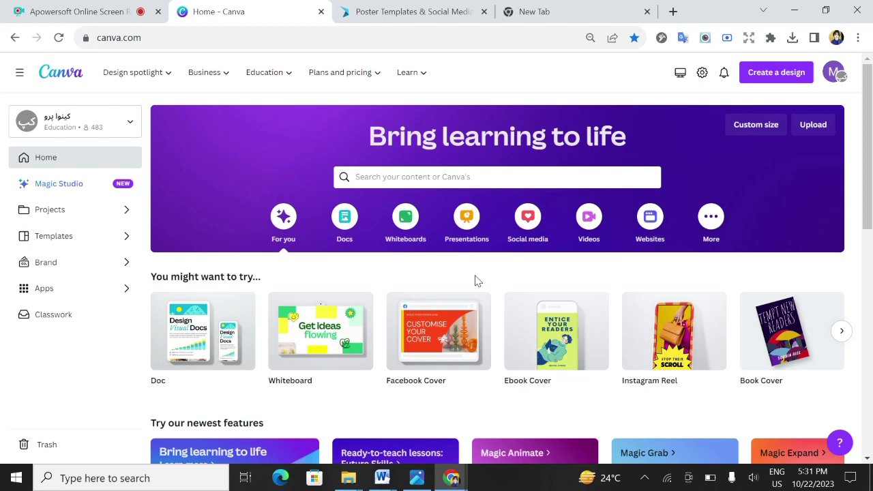
scroll(486, 293, "down", 5)
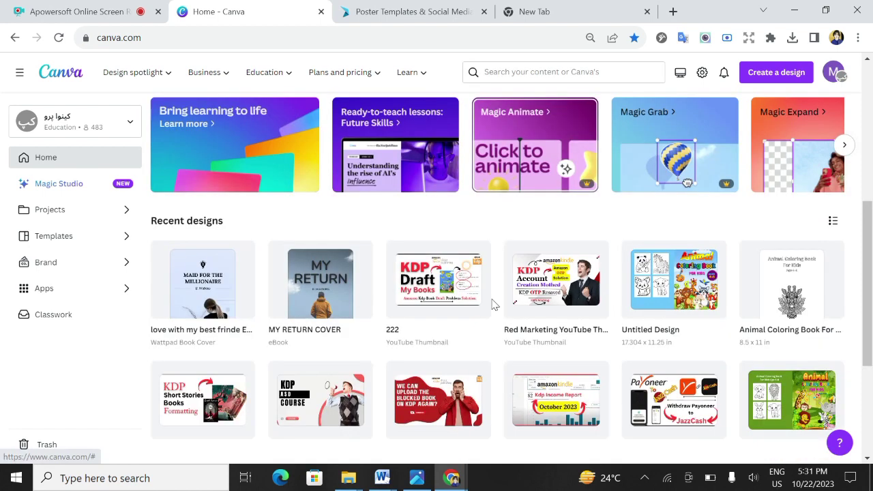
scroll(495, 305, "up", 5)
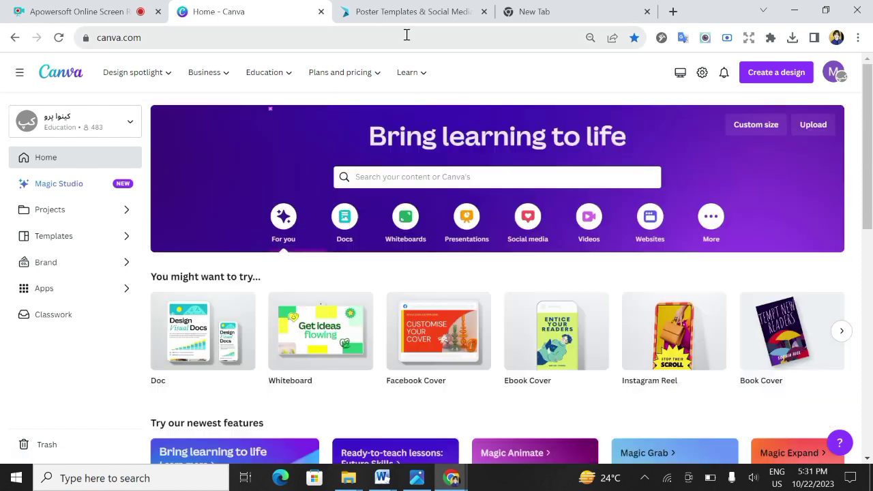
left_click(388, 6)
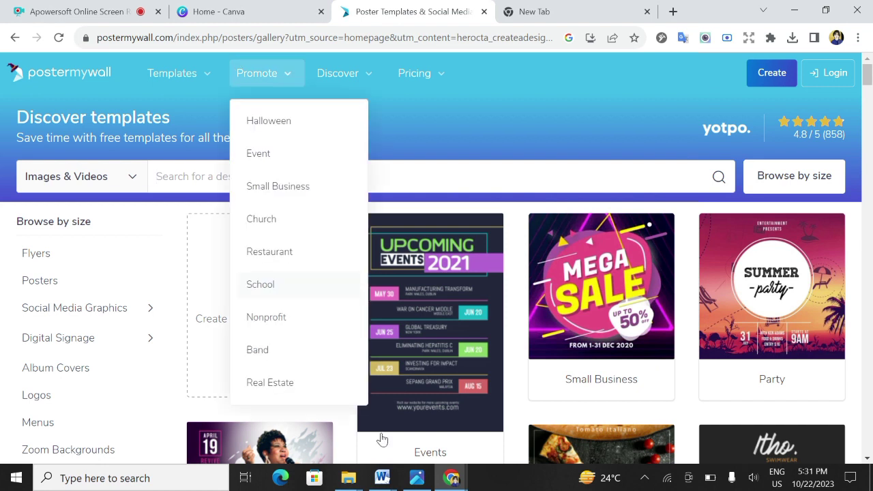
- Switch back to the story manuscript in Word and select the Monkey And The Crocodile entry on the contents page
mouse_move(380, 481)
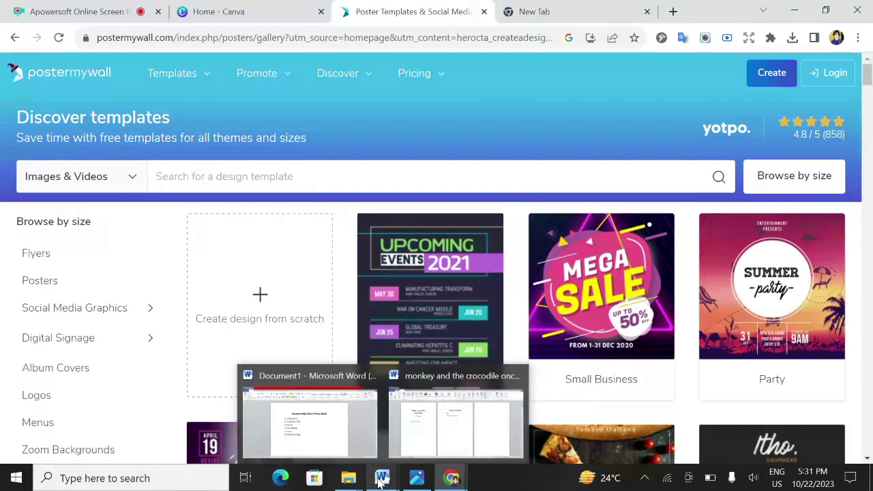
left_click(418, 372)
triple_click(419, 188)
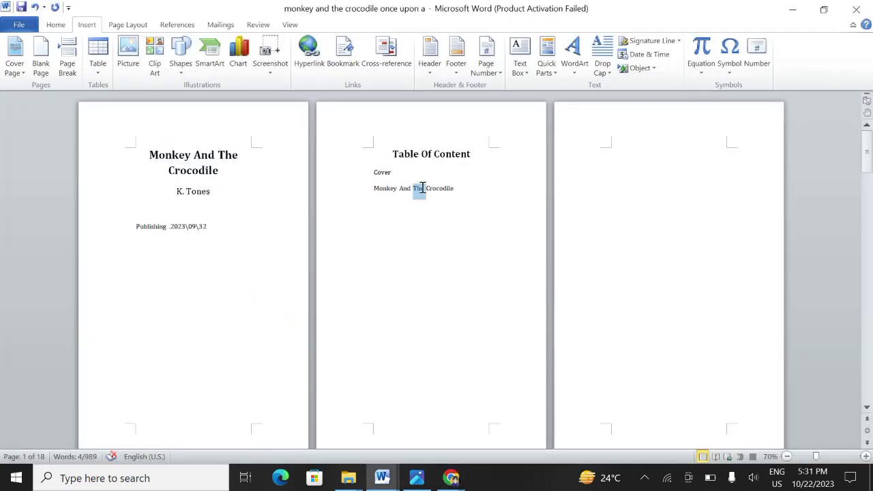
- Copy the selected Monkey And The Crocodile contents entry and switch to PosterMyWall's template gallery in Chrome
right_click(419, 195)
left_click(356, 210)
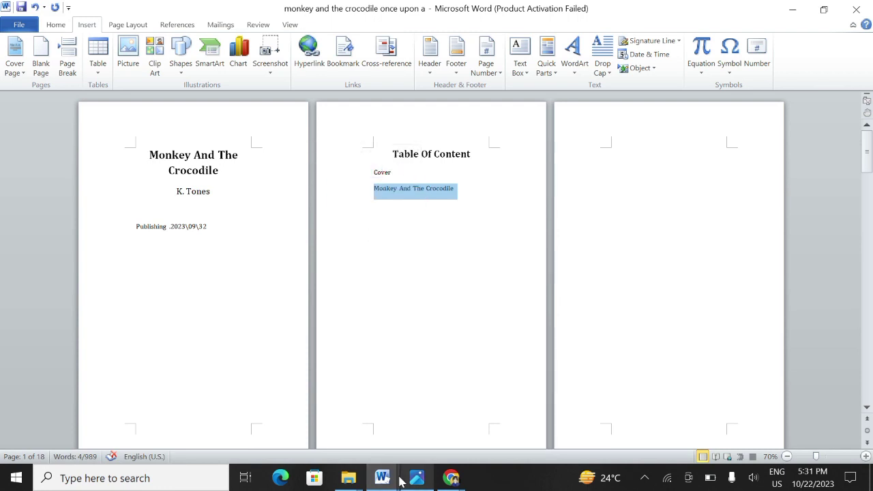
left_click(445, 477)
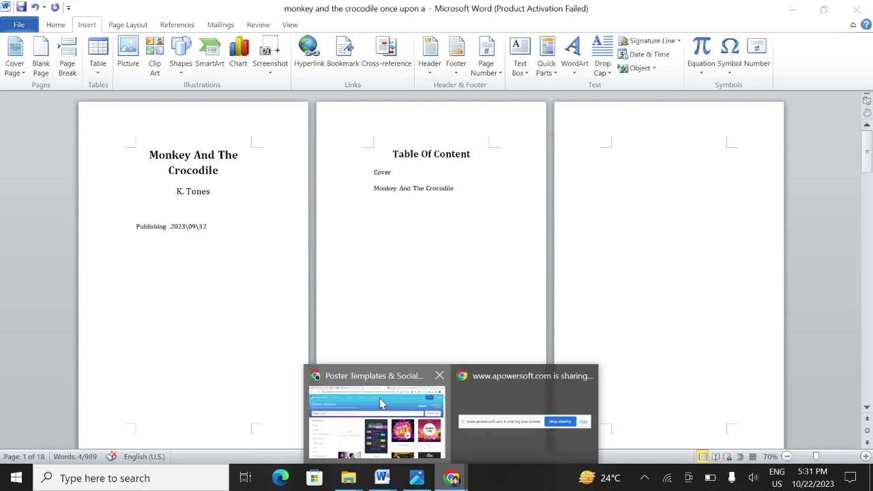
left_click(374, 402)
- Search PosterMyWall's templates for the copied title, Monkey And The Crocodile
right_click(176, 172)
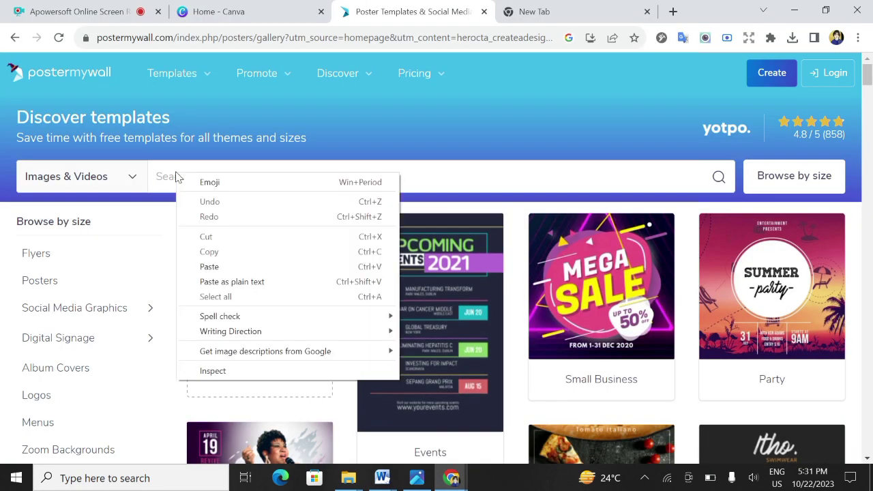
left_click(207, 267)
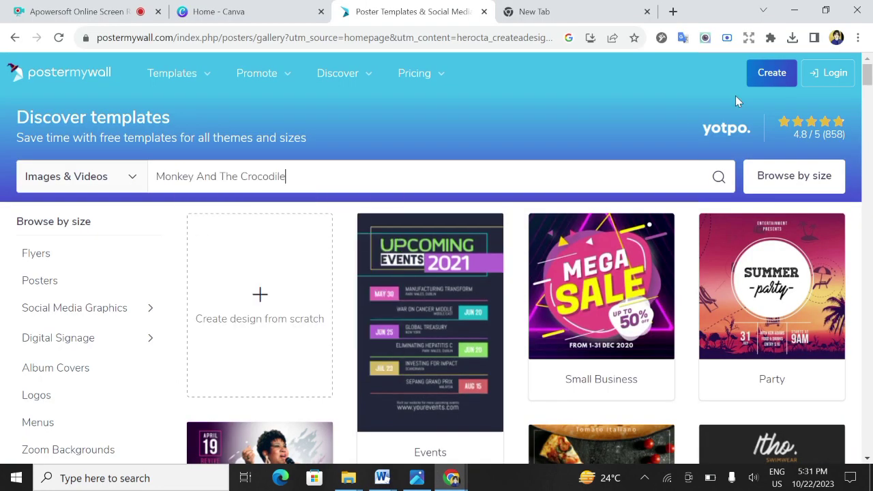
left_click(717, 183)
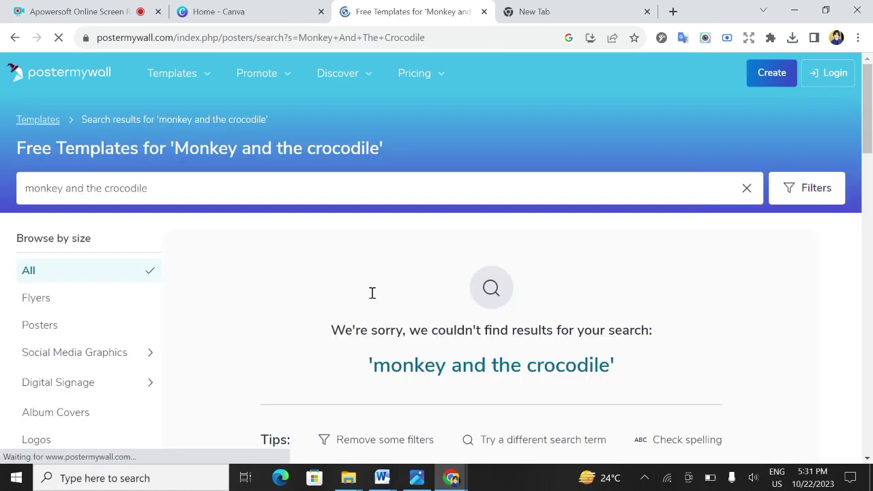
scroll(372, 295, "down", 1)
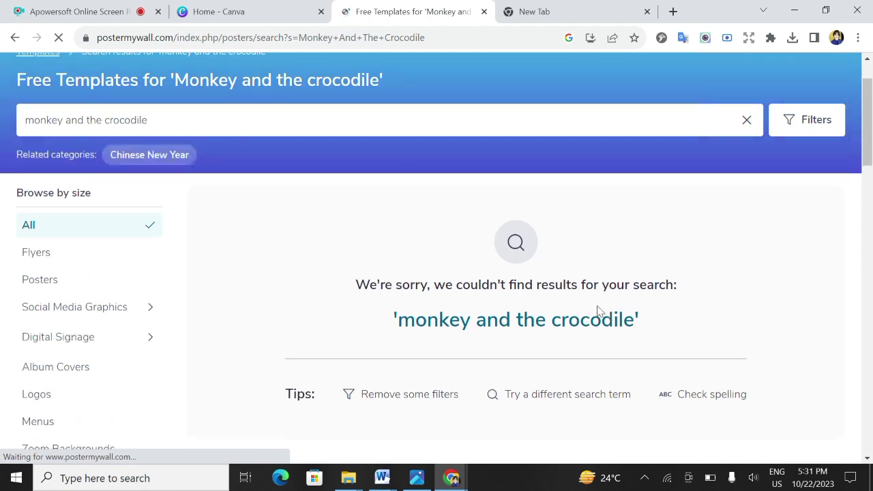
- Switch to Canva and search its templates for Monkey And The Crocodile
left_click(290, 5)
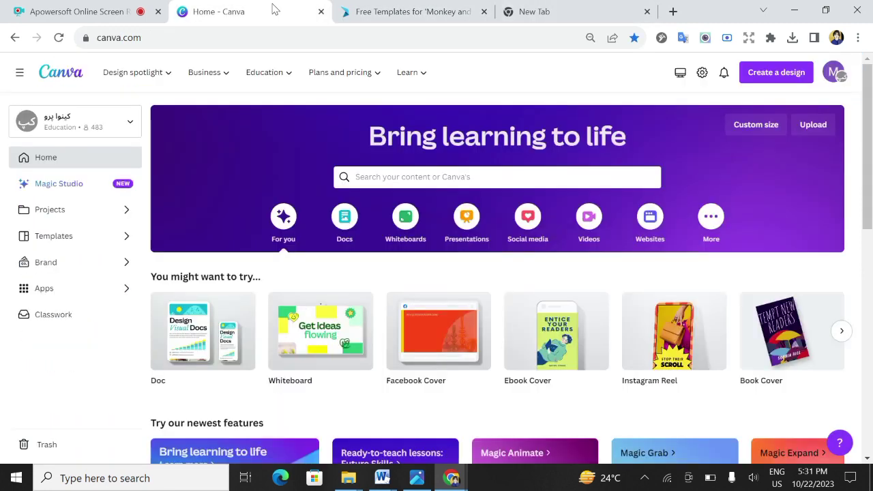
right_click(373, 183)
left_click(410, 270)
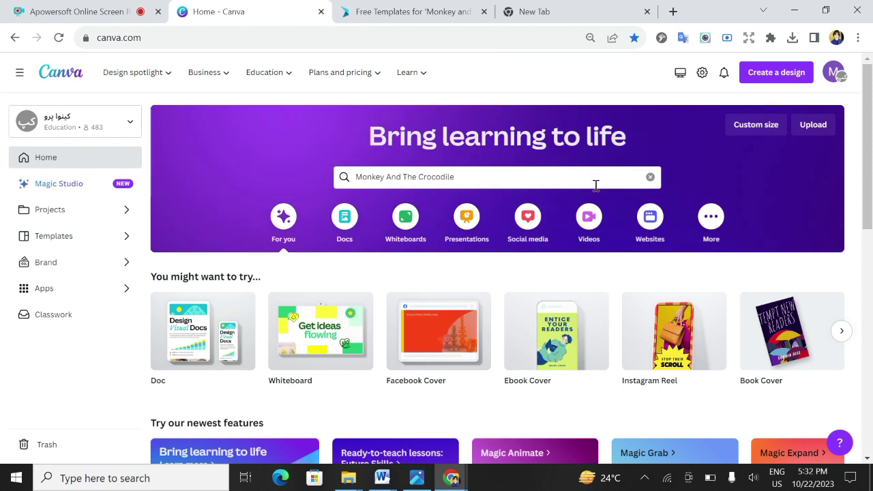
left_click(595, 185)
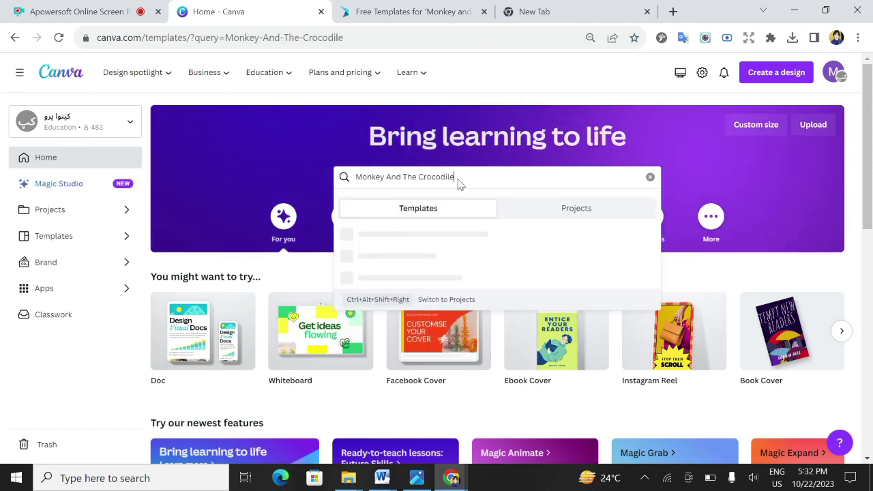
key("Return")
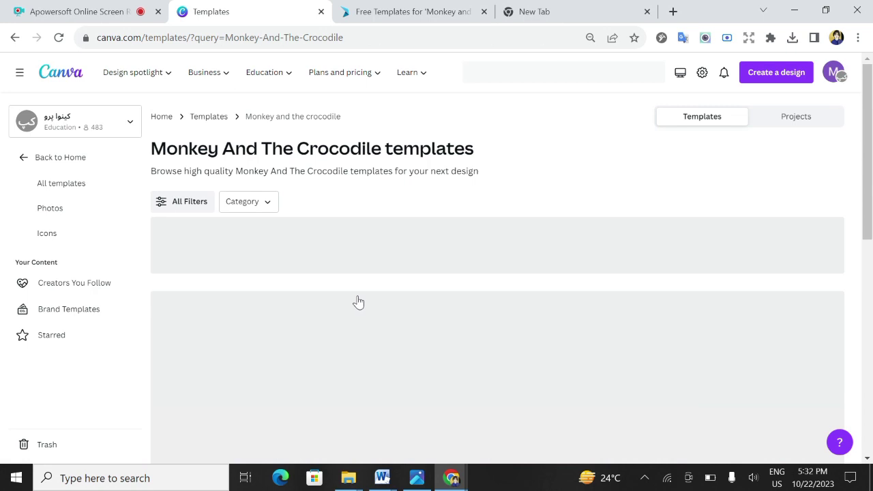
- Look through the Canva template results for a monkey and crocodile design suitable as the book cover
scroll(206, 281, "down", 5)
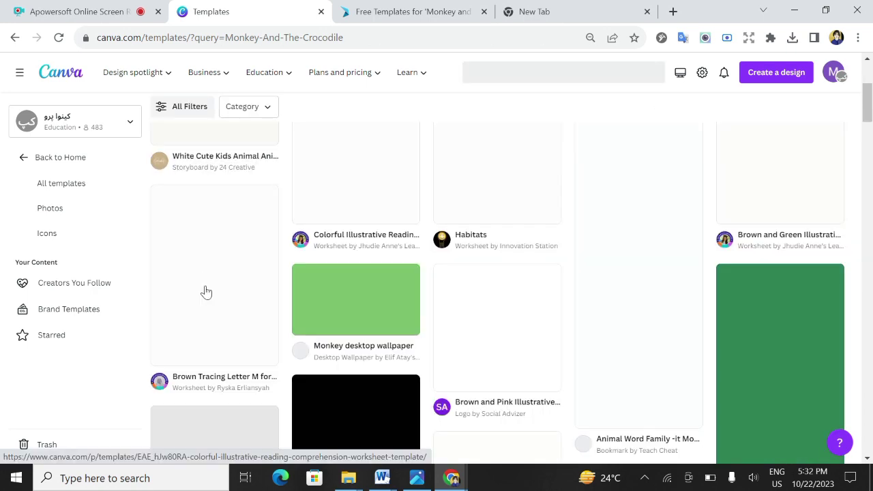
scroll(218, 306, "up", 3)
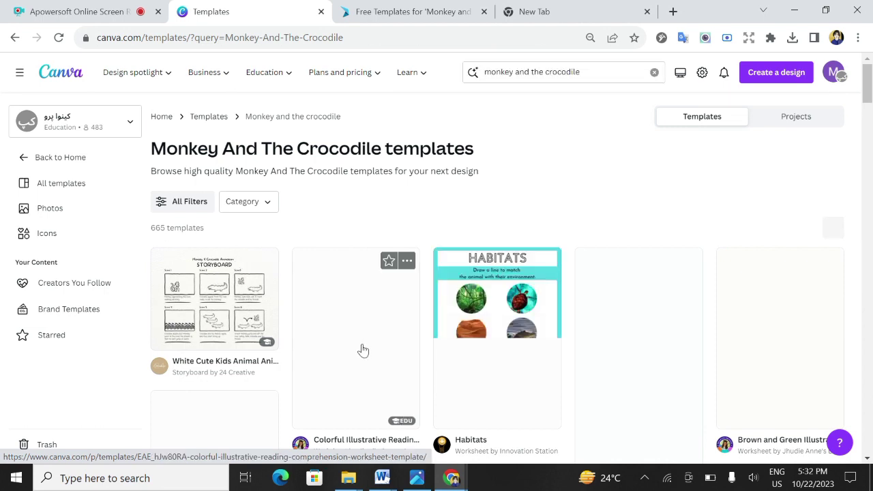
scroll(363, 350, "down", 2)
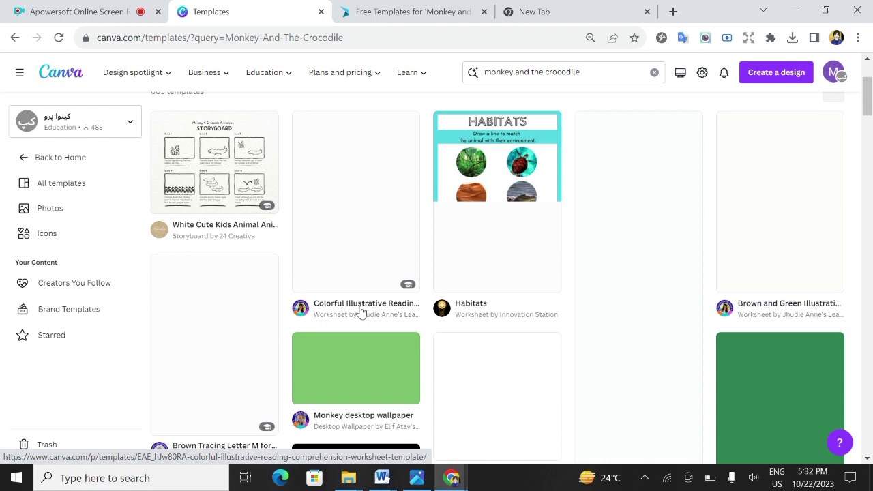
scroll(362, 312, "down", 4)
scroll(362, 311, "up", 5)
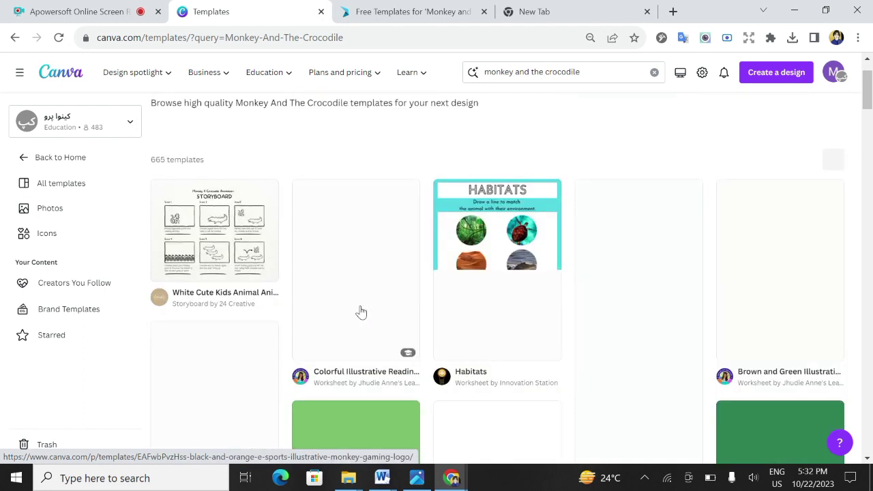
scroll(362, 311, "up", 1)
scroll(362, 312, "down", 1)
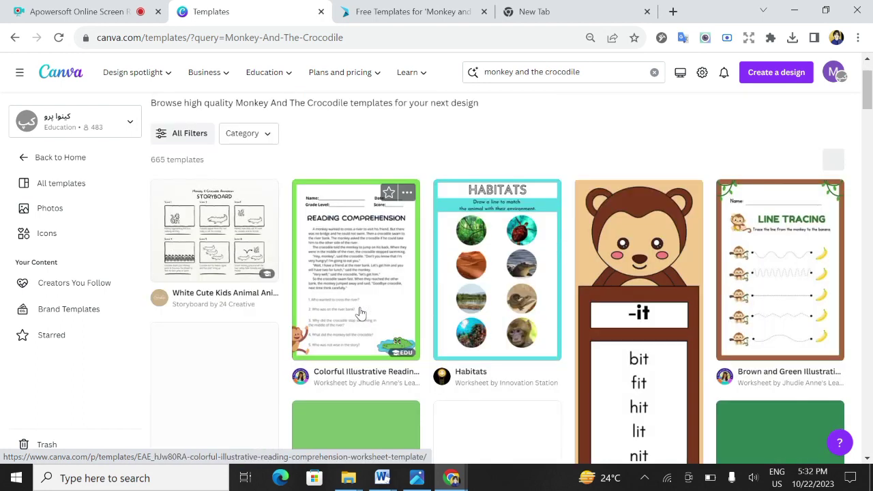
scroll(361, 312, "down", 3)
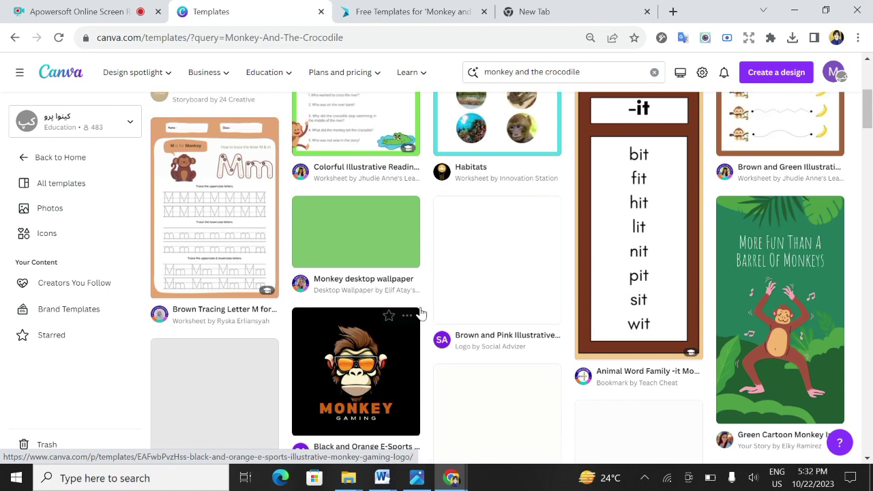
scroll(421, 313, "down", 3)
scroll(421, 313, "down", 3)
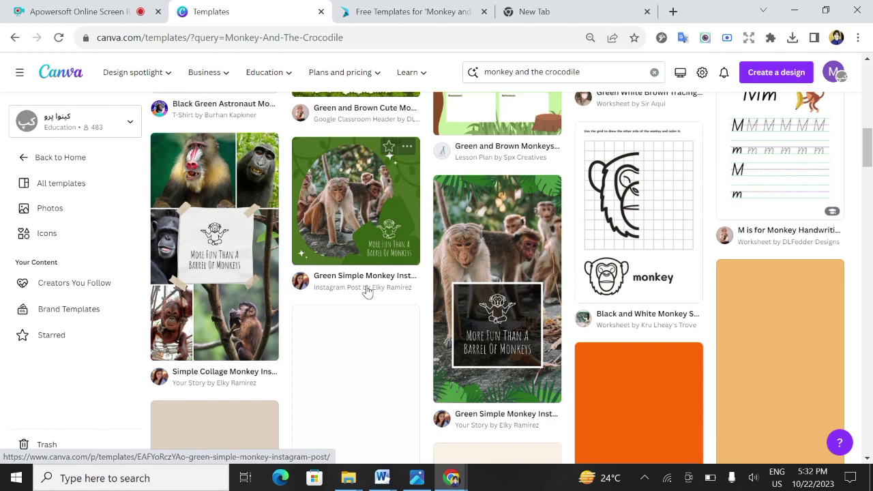
scroll(337, 230, "down", 3)
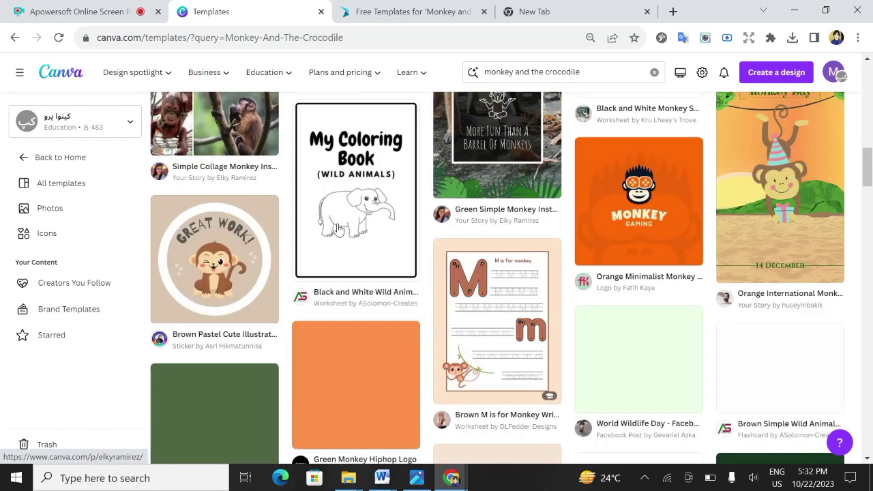
scroll(584, 259, "up", 1)
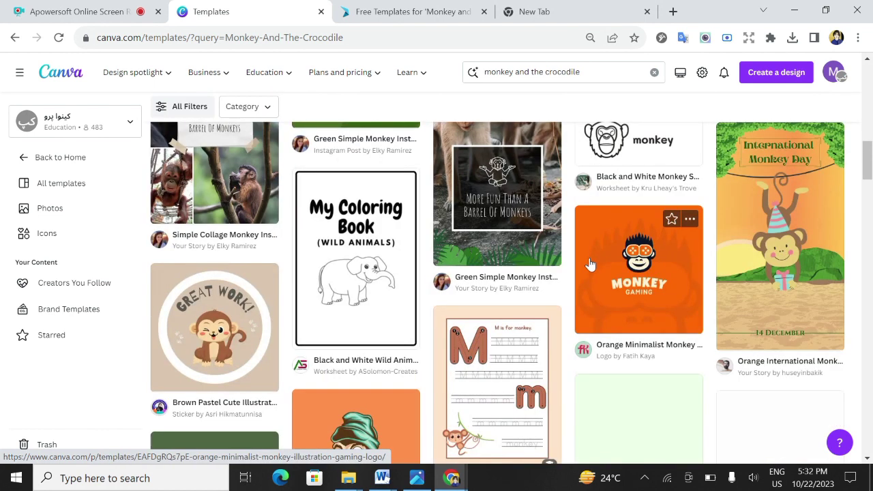
scroll(591, 265, "down", 2)
scroll(272, 337, "down", 2)
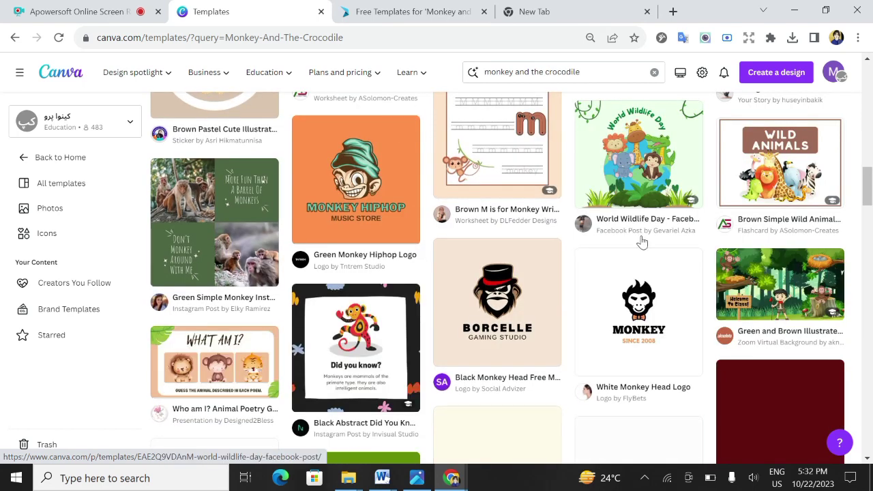
scroll(183, 329, "down", 2)
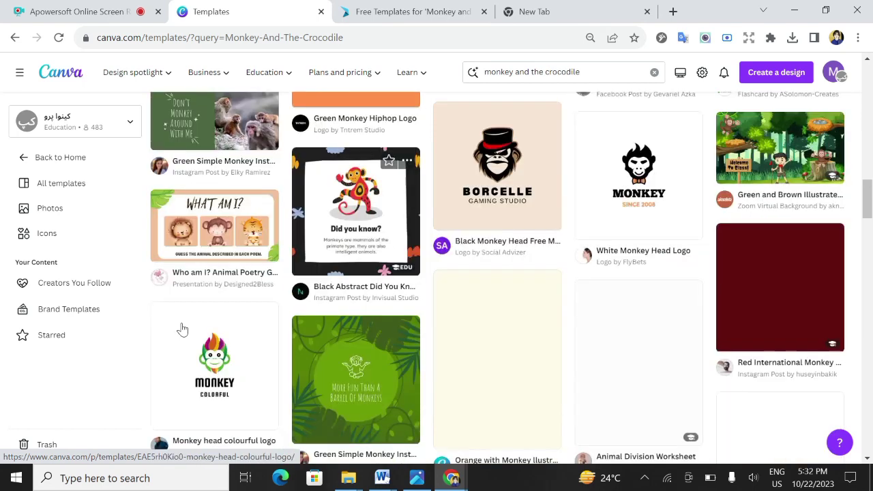
scroll(182, 330, "down", 3)
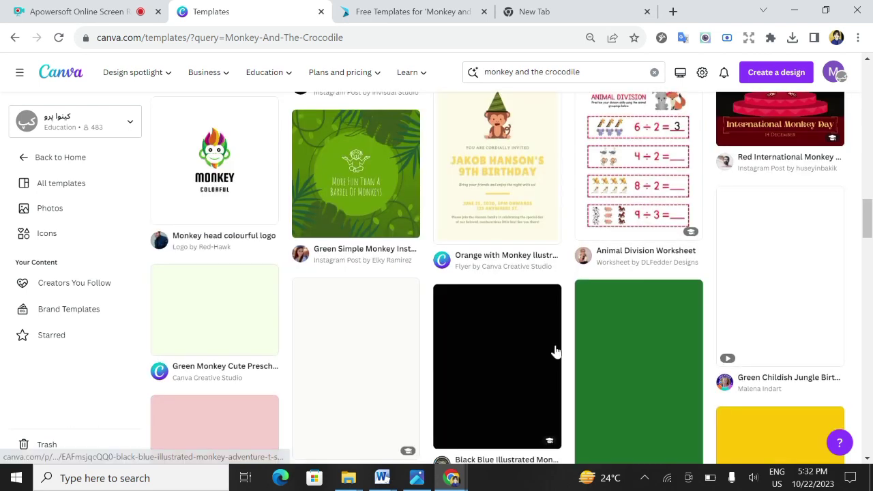
scroll(573, 342, "down", 3)
scroll(585, 329, "up", 2)
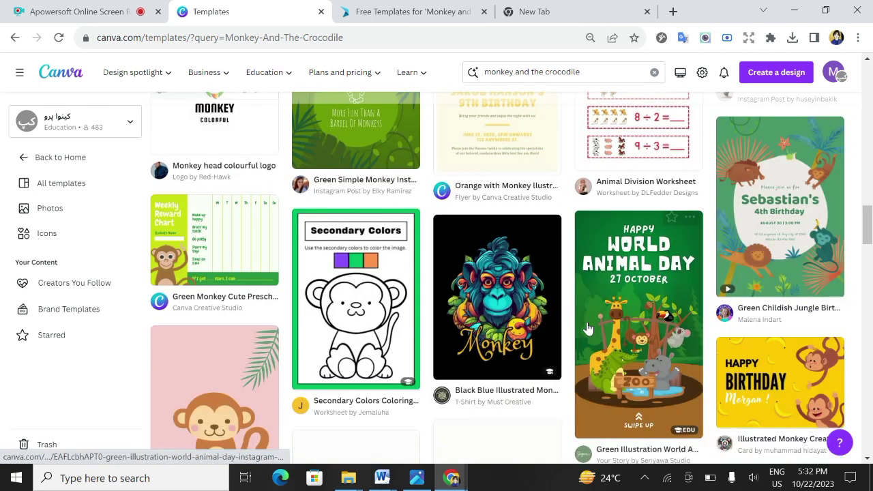
- Open the Green Illustration World Animal Day Instagram Story template for customizing and glance through the other story templates offered beside it
left_click(627, 332)
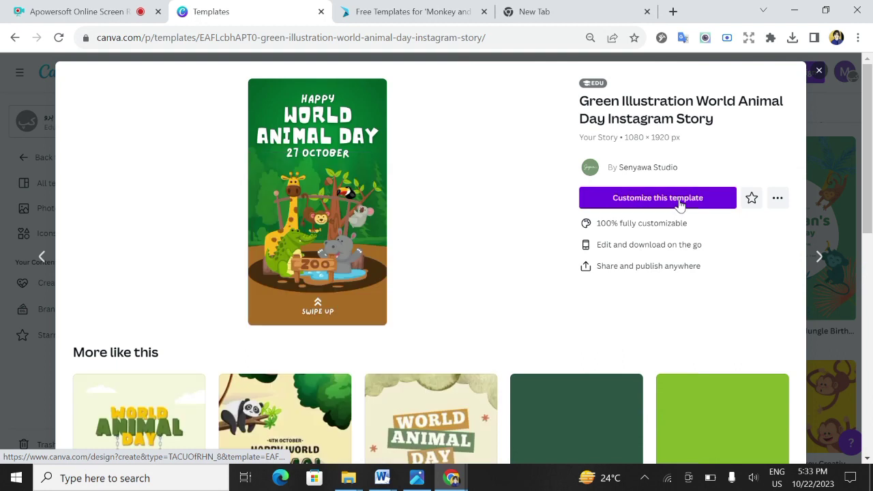
left_click(680, 203)
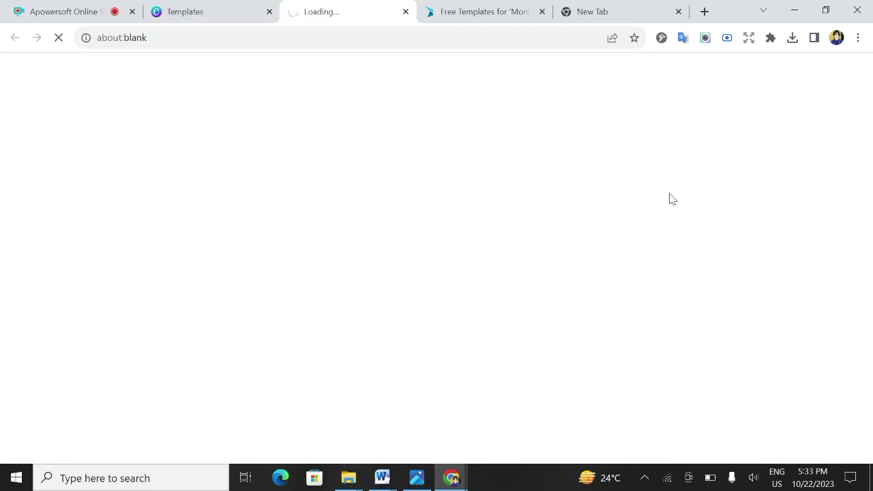
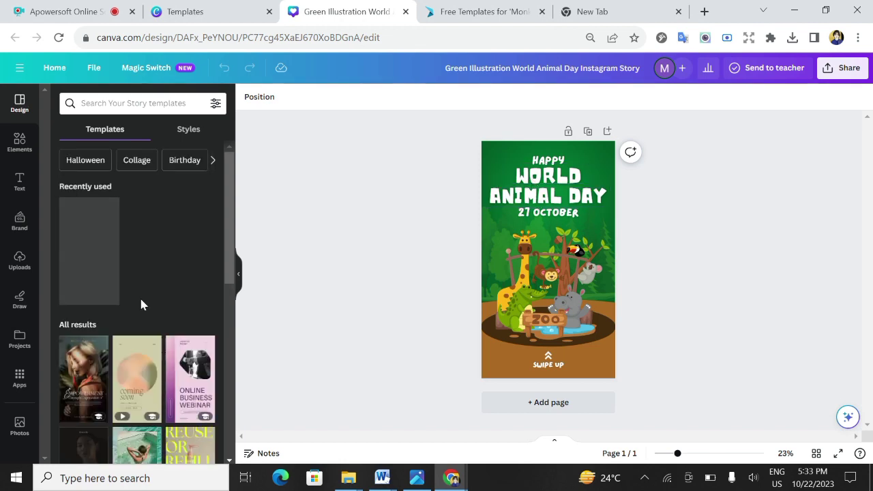
scroll(139, 295, "down", 3)
scroll(113, 333, "down", 3)
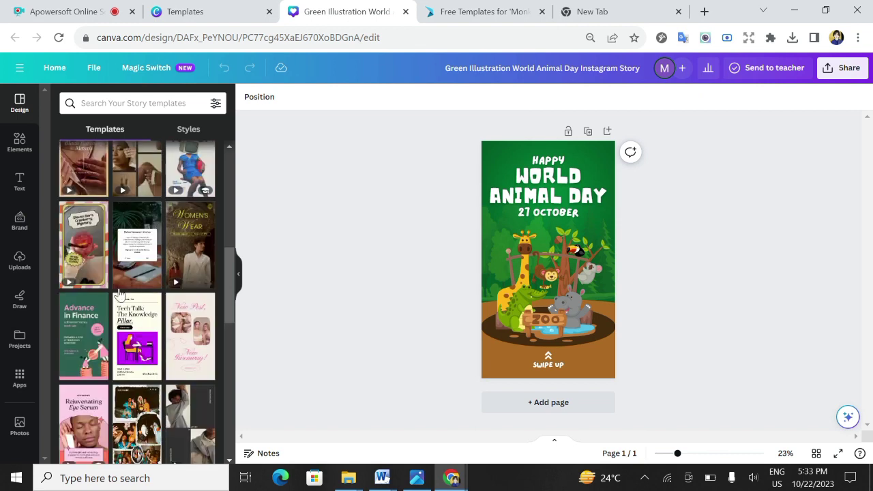
scroll(119, 295, "down", 4)
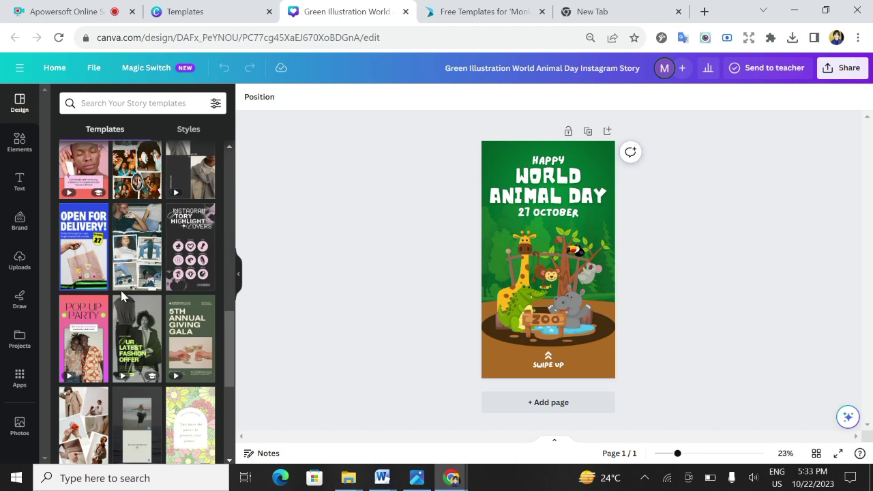
scroll(121, 295, "down", 4)
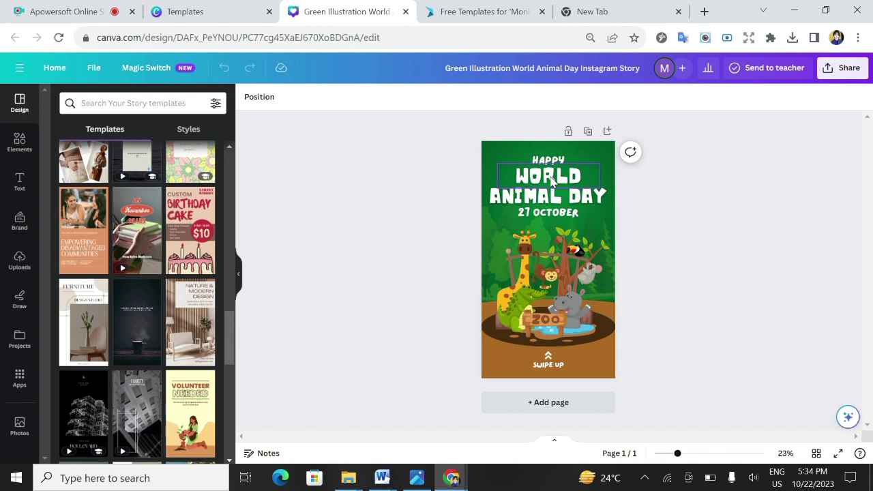
- Replace the WORLD heading with MONKEY AND THE CROCODILE and move its text box toward the page's upper-right corner
double_click(551, 179)
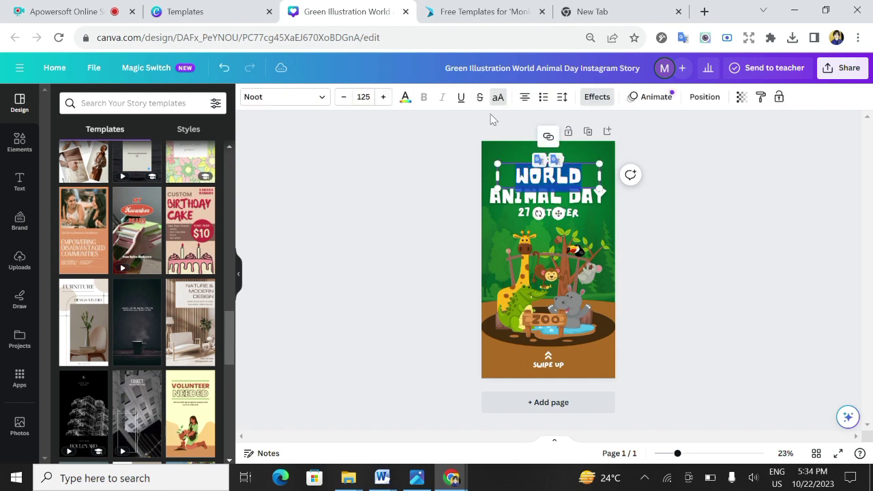
right_click(532, 176)
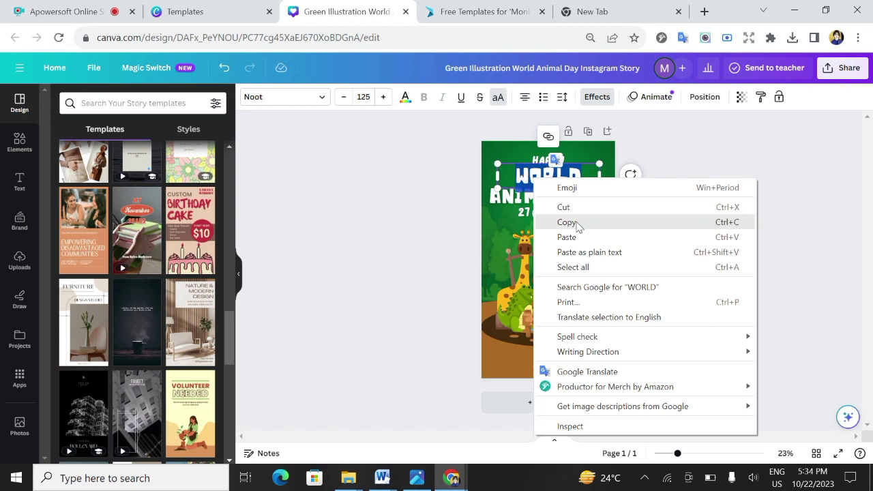
left_click(567, 237)
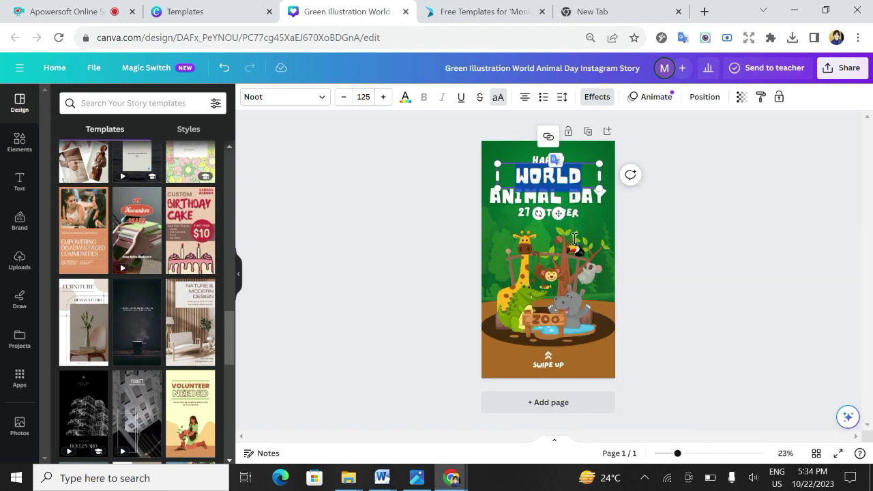
type("MONKEY AND THE CROCODILE")
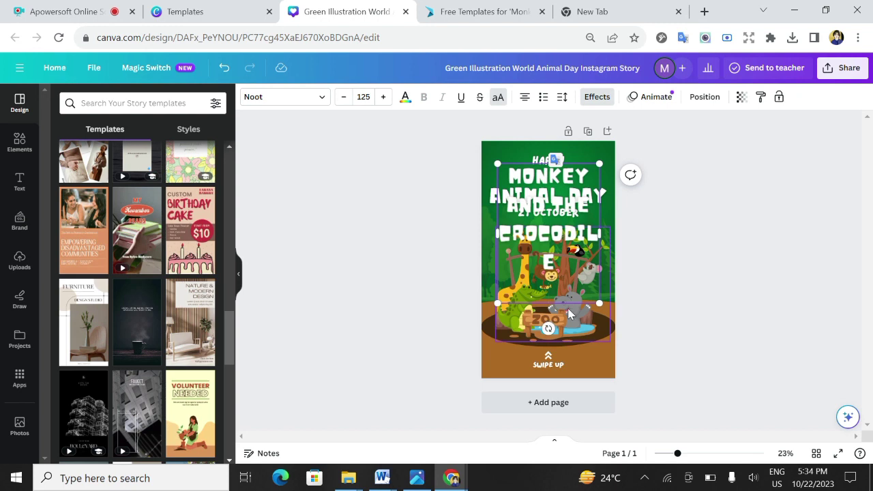
left_click_drag(566, 306, 608, 261)
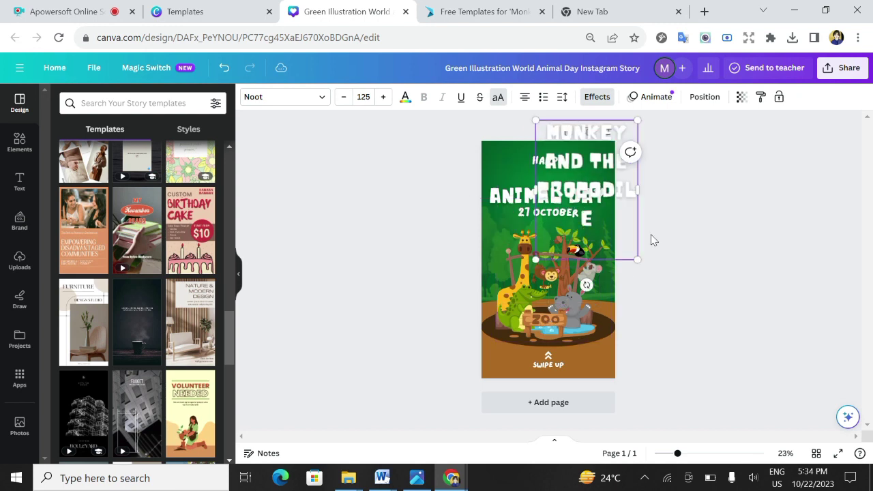
key("Return")
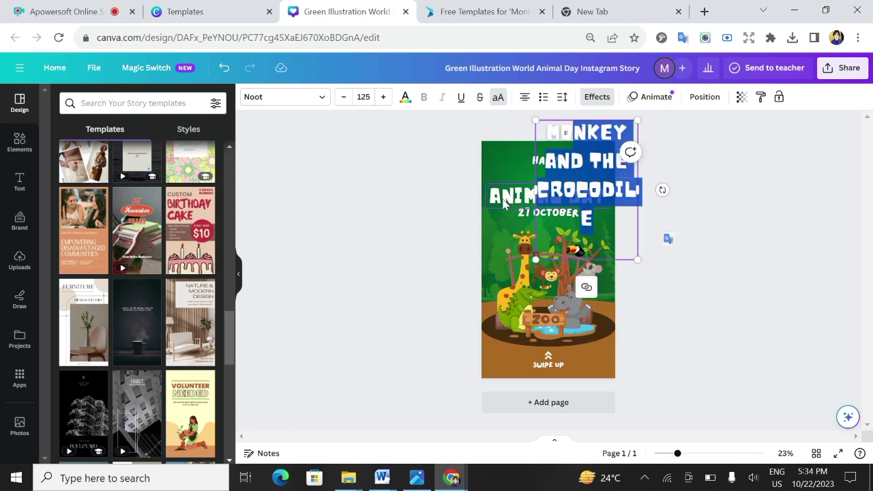
- Delete the animal day heading, the 27 OCTOBER date and the HAPPY text, moving the book title aside onto the animals
left_click(354, 201)
key("Delete")
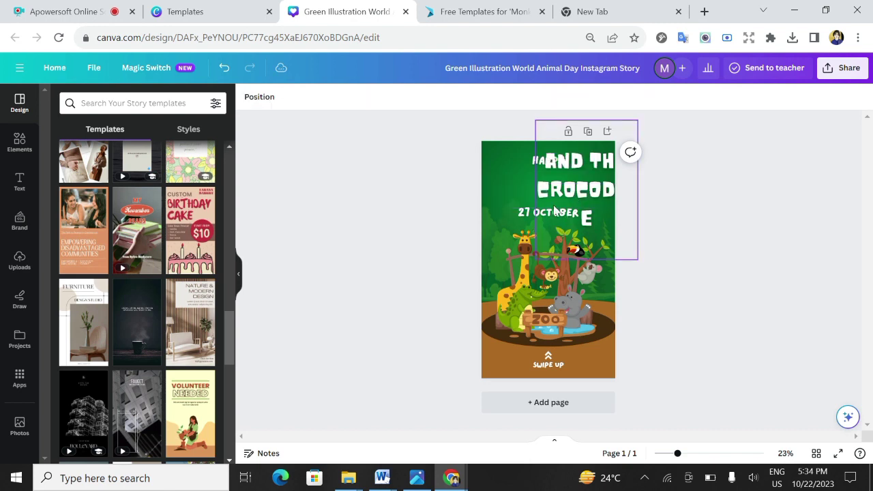
left_click_drag(553, 222, 502, 334)
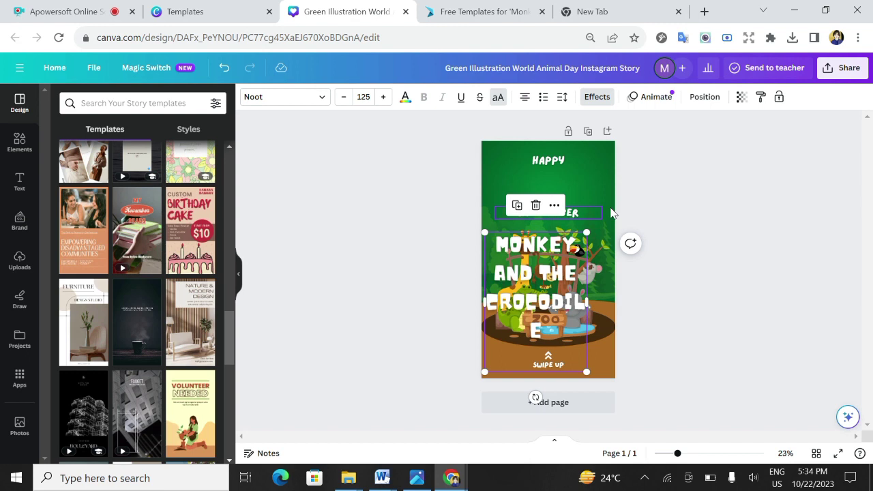
left_click(583, 213)
key("Delete")
left_click(549, 161)
key("Delete")
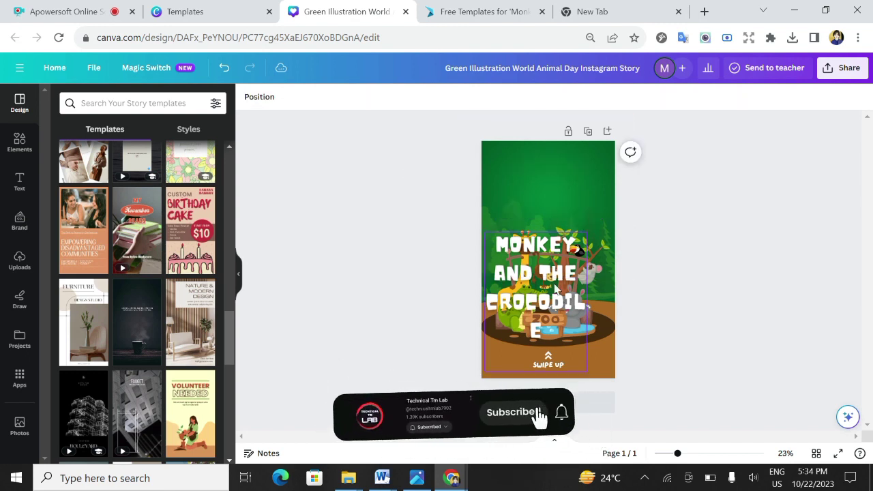
- Move the MONKEY AND THE CROCODILE title above the animals and shrink it to font size 89 so CROCODILE fits on one line
left_click_drag(555, 289, 565, 194)
left_click_drag(594, 275, 592, 302)
left_click(586, 287)
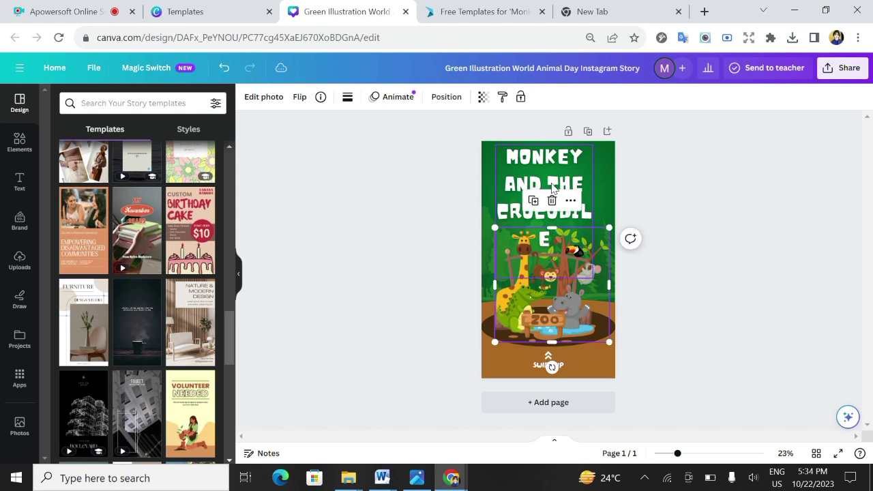
left_click(578, 244)
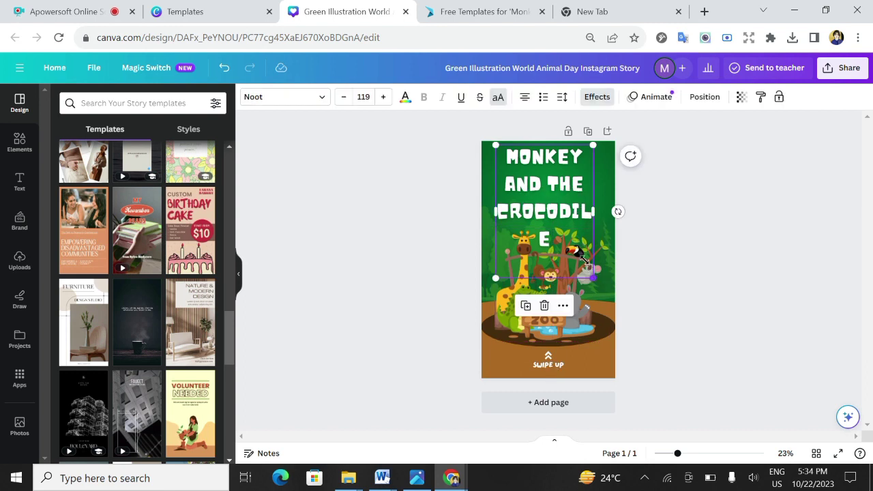
left_click_drag(584, 255, 601, 211)
left_click_drag(574, 176, 577, 188)
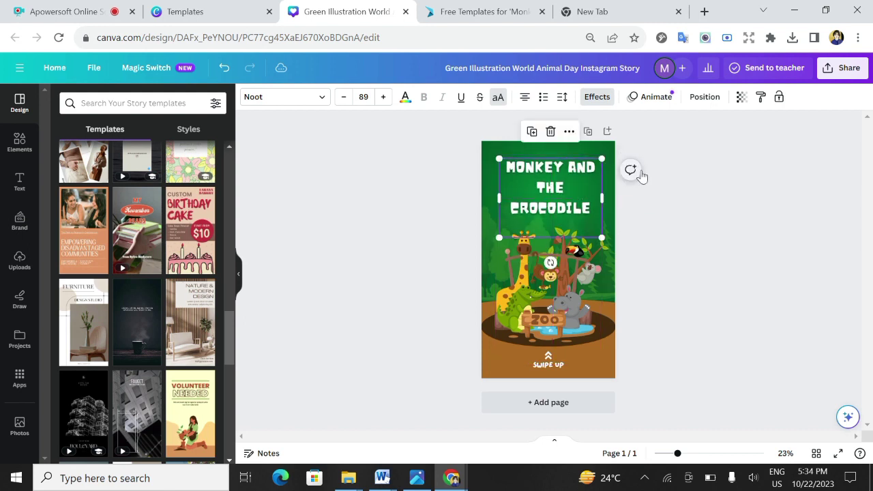
left_click(639, 171)
left_click(360, 195)
left_click(360, 195)
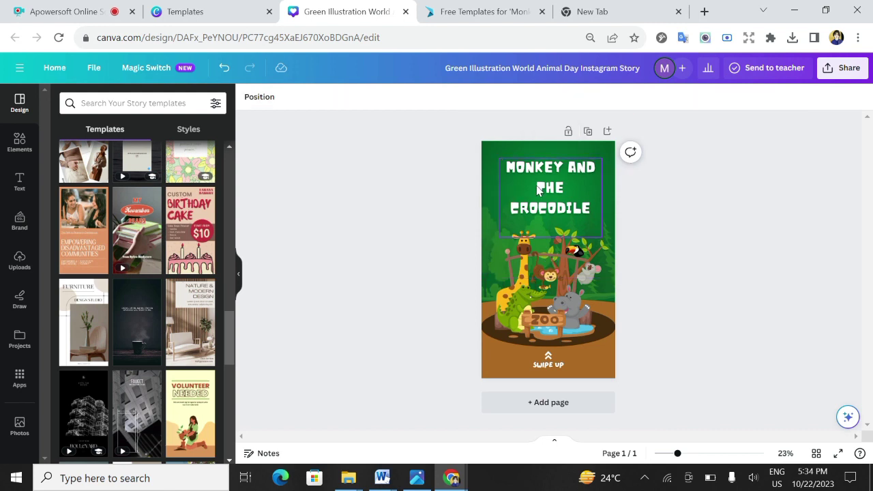
- Replace the SWIPE UP text at the foot of the cover with the author's name
left_click(542, 369)
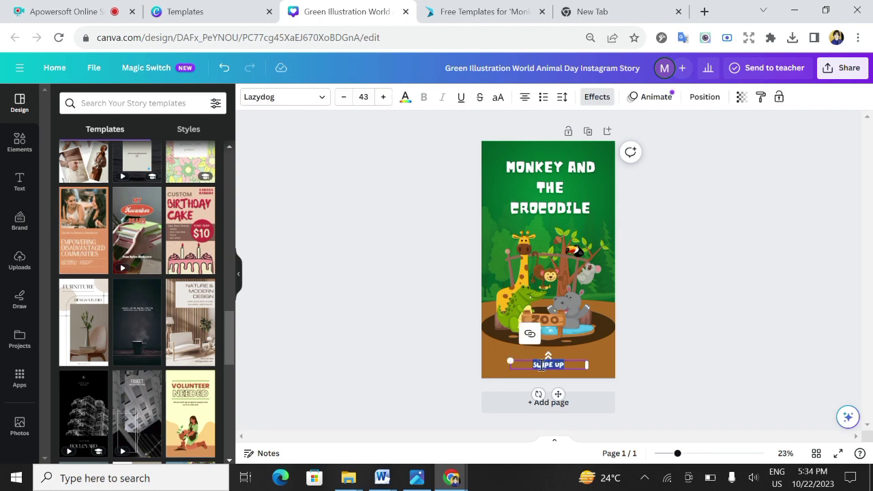
triple_click(544, 369)
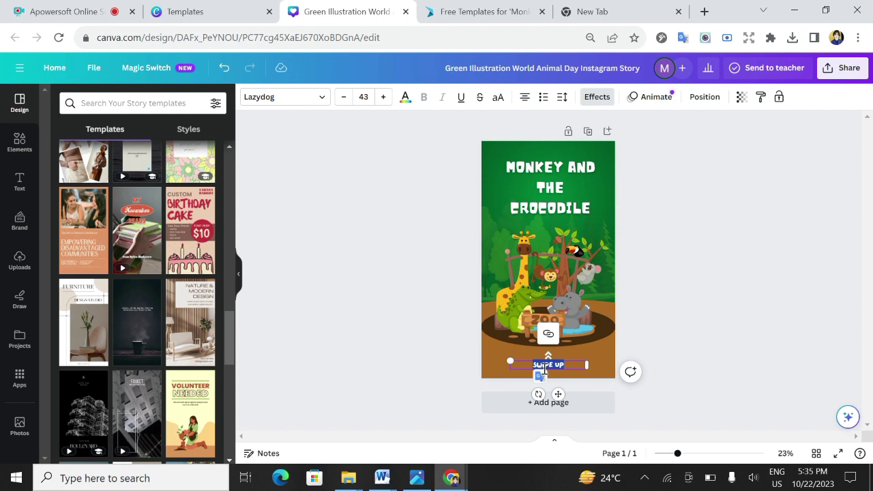
key("BackSpace")
type("SWIDKHG")
left_click(683, 290)
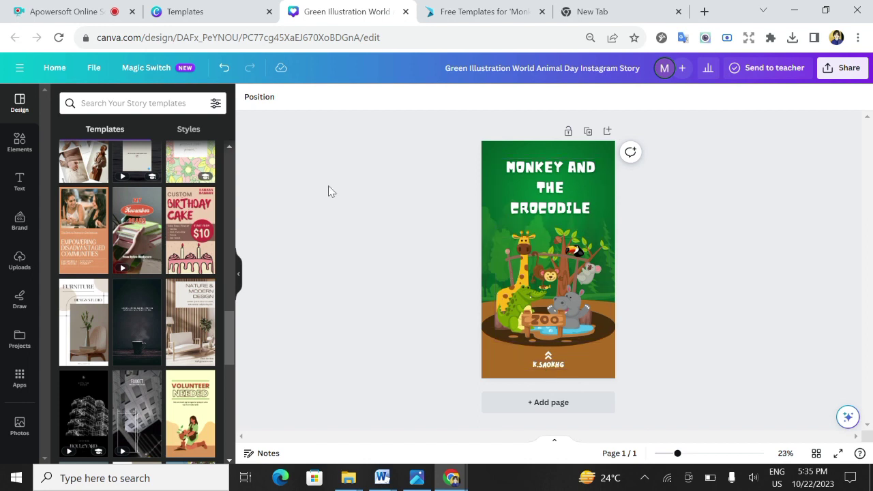
- Download the finished cover design as a JPG file
left_click(839, 73)
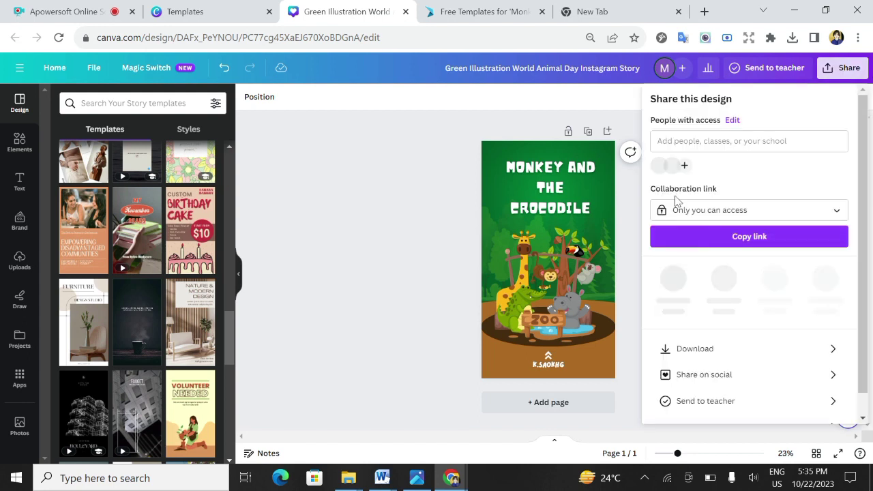
left_click(693, 345)
left_click(801, 156)
left_click(706, 159)
left_click(816, 156)
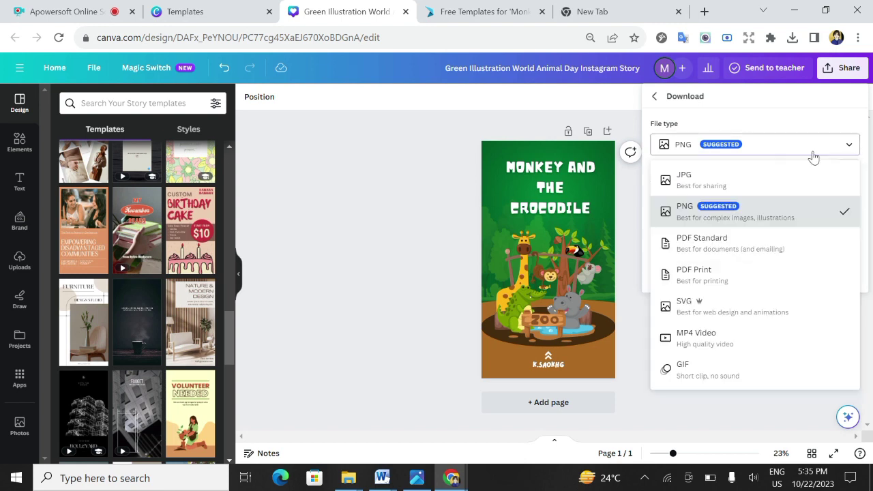
left_click(725, 179)
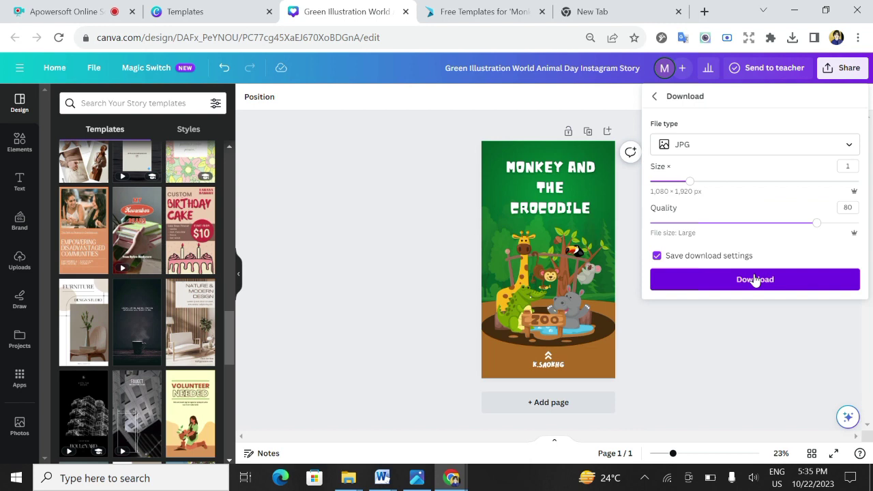
left_click(756, 279)
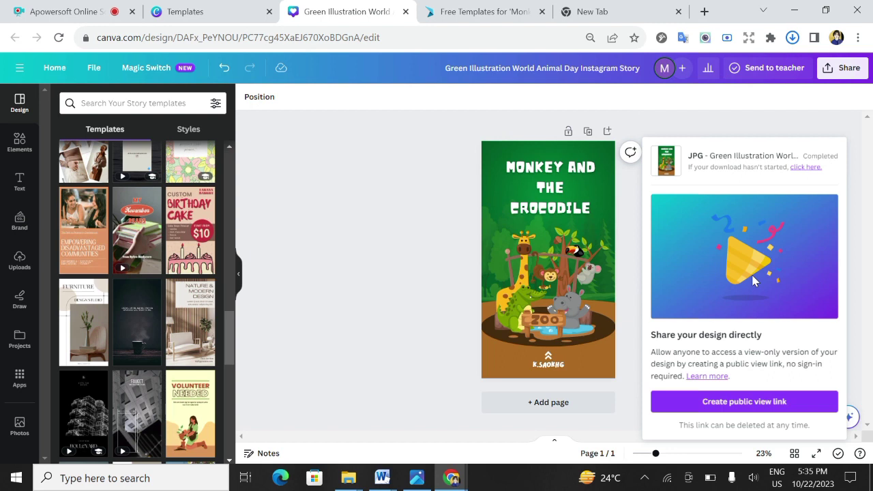
- Switch to the Word manuscript and insert the downloaded Green Illustration World Animal Day cover picture on the blank third page
left_click(384, 477)
left_click(451, 423)
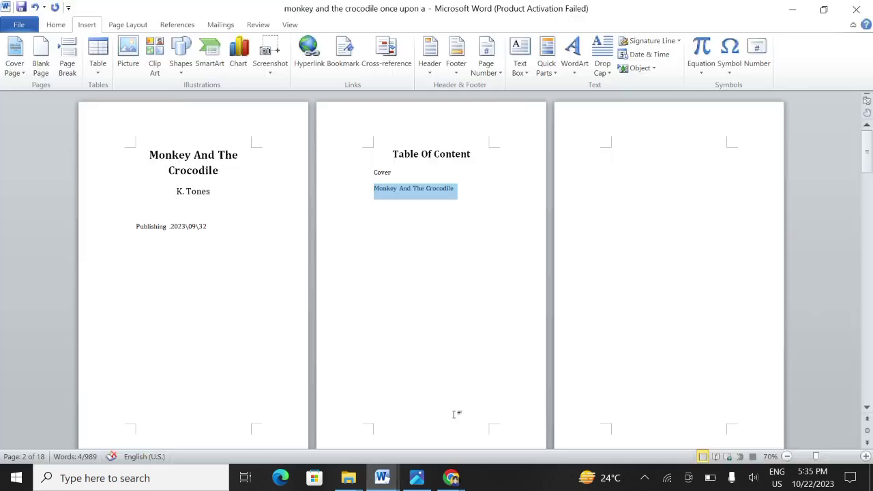
left_click(474, 202)
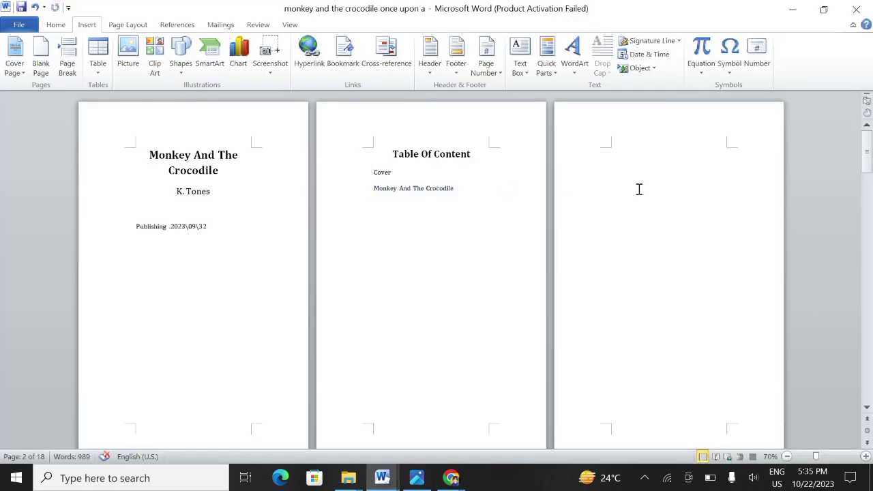
left_click(56, 24)
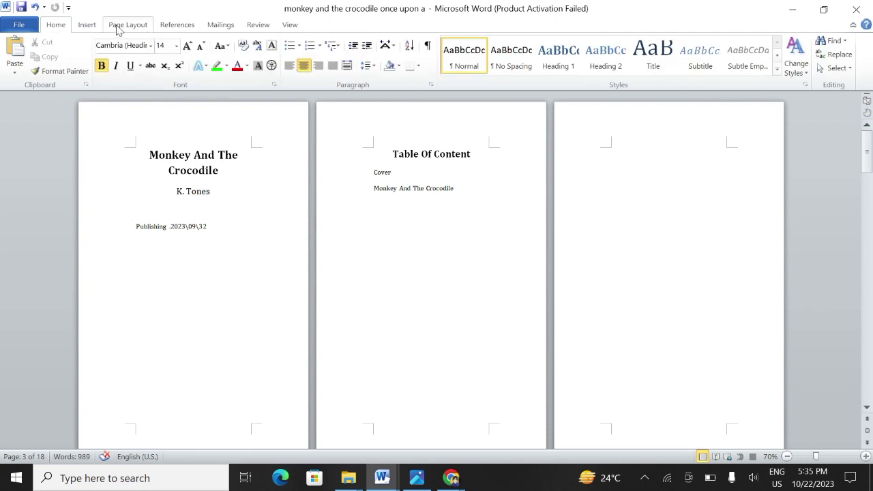
left_click(115, 27)
left_click(87, 25)
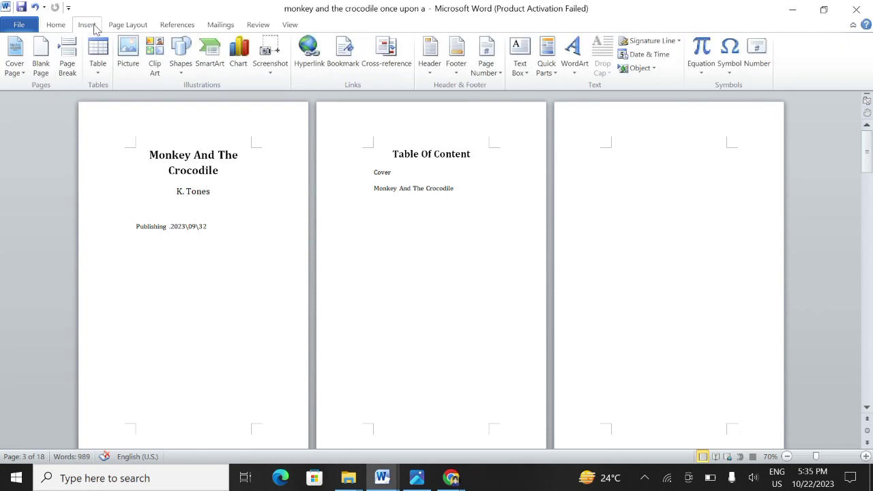
left_click(133, 53)
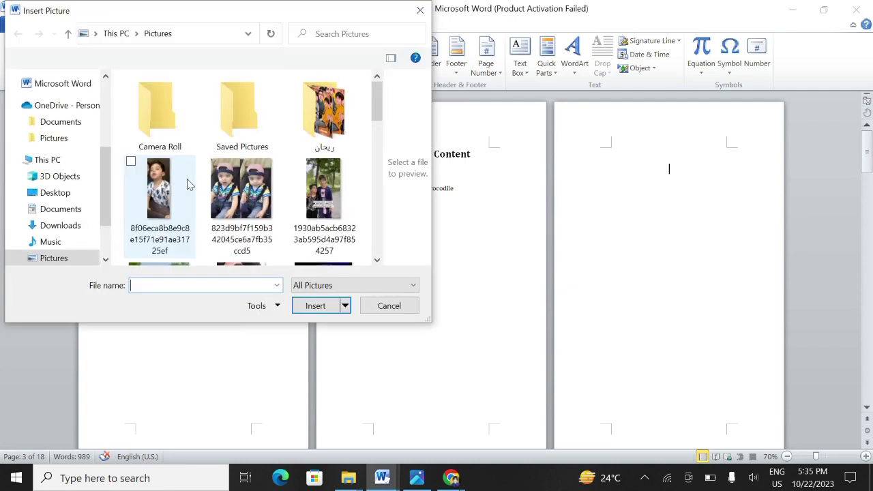
left_click(60, 228)
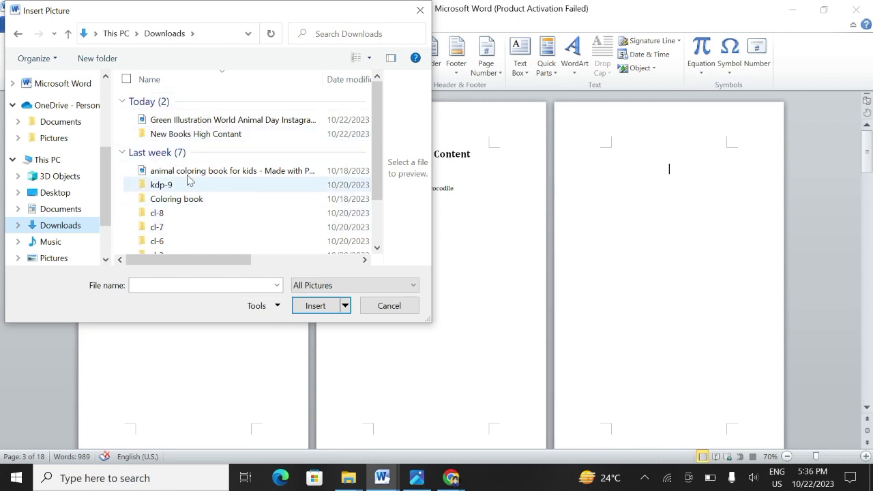
left_click(205, 121)
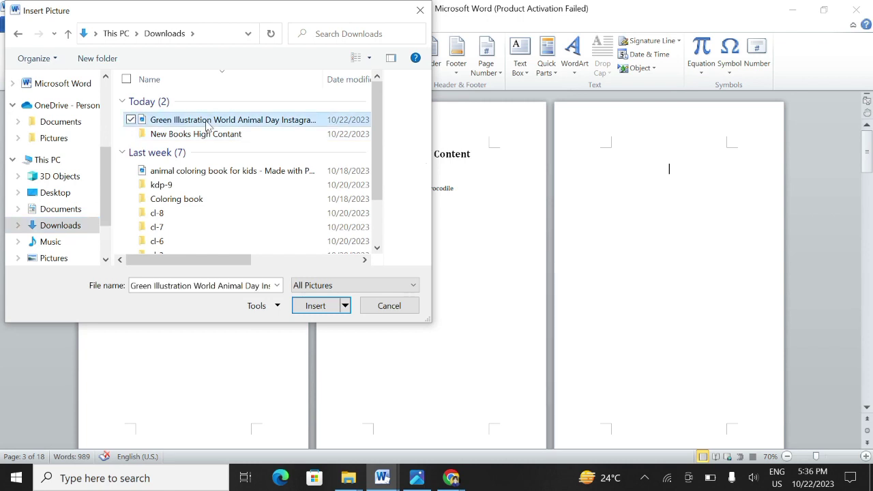
left_click(314, 306)
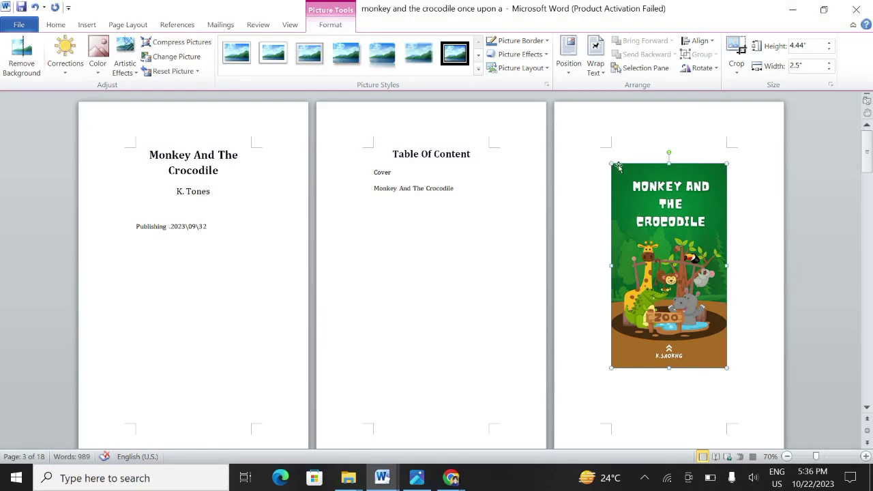
- Enlarge the cover picture on the third page to about 5.38" high and 3.02" wide
scroll(689, 259, "down", 2)
left_click_drag(727, 300, 741, 342)
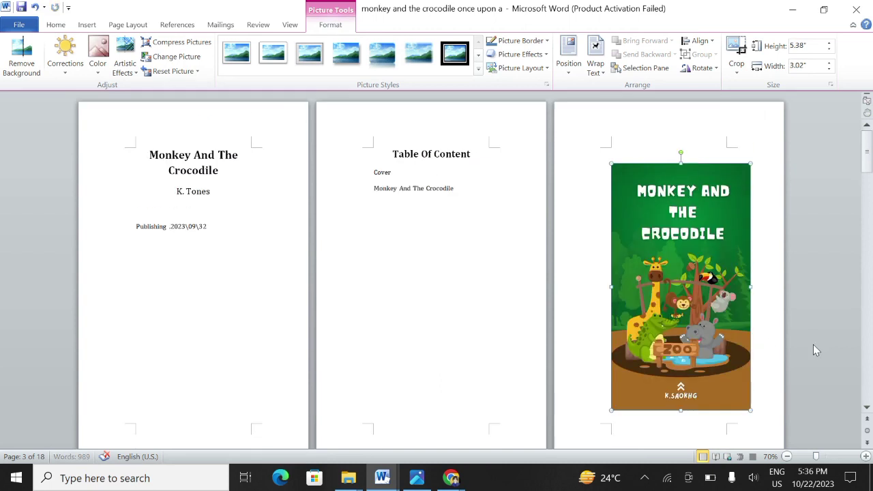
scroll(623, 220, "down", 1)
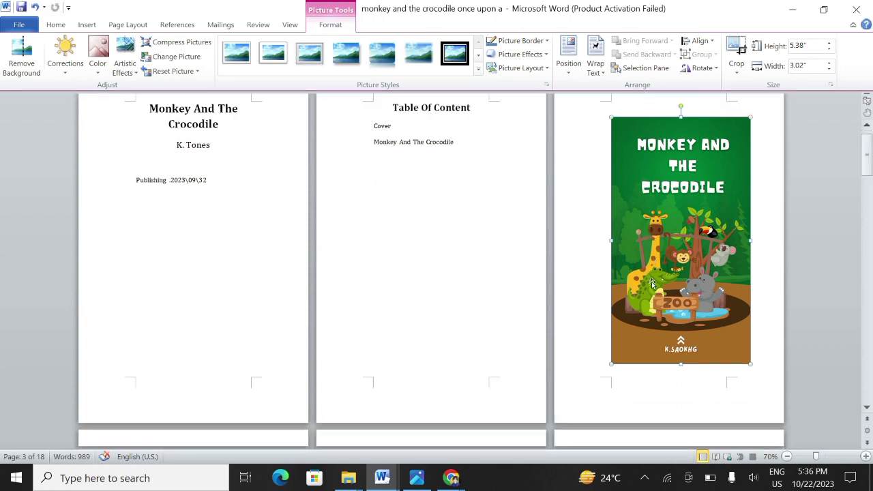
left_click(421, 244)
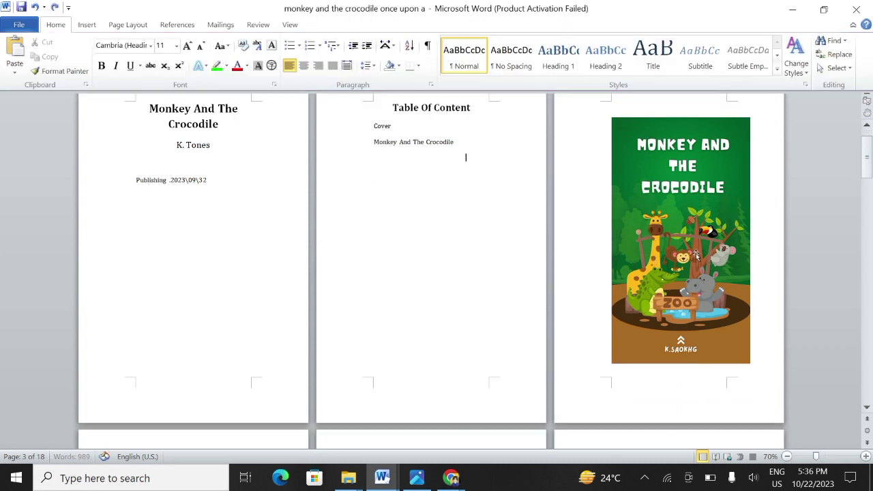
- Review the manuscript's title page, table of contents, cover picture page and the start of the story
scroll(486, 249, "up", 1)
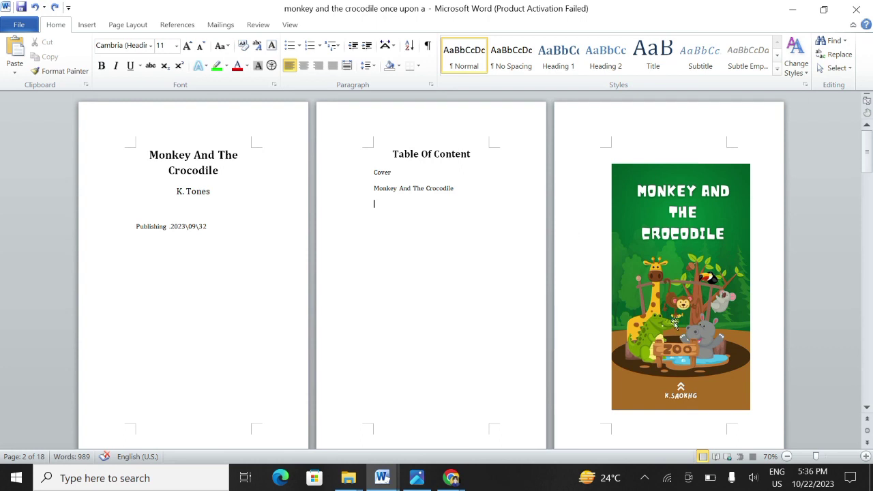
left_click(215, 226)
left_click(455, 226)
scroll(458, 228, "down", 2)
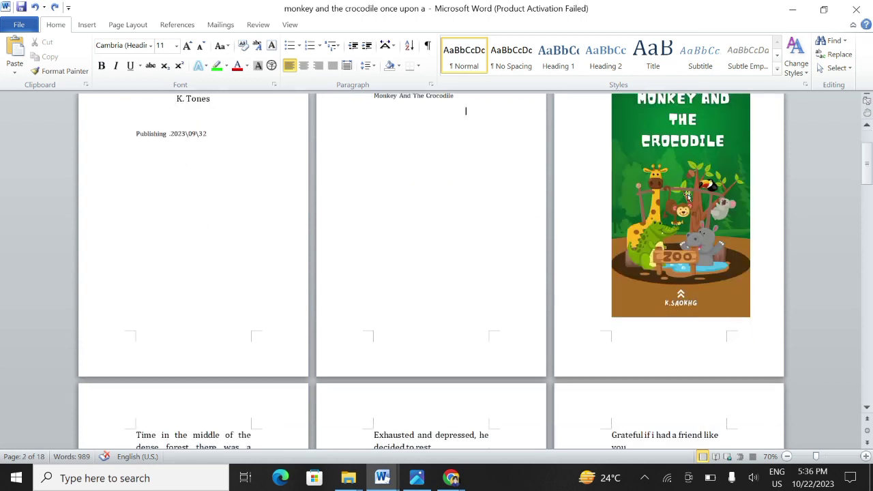
scroll(664, 251, "up", 2)
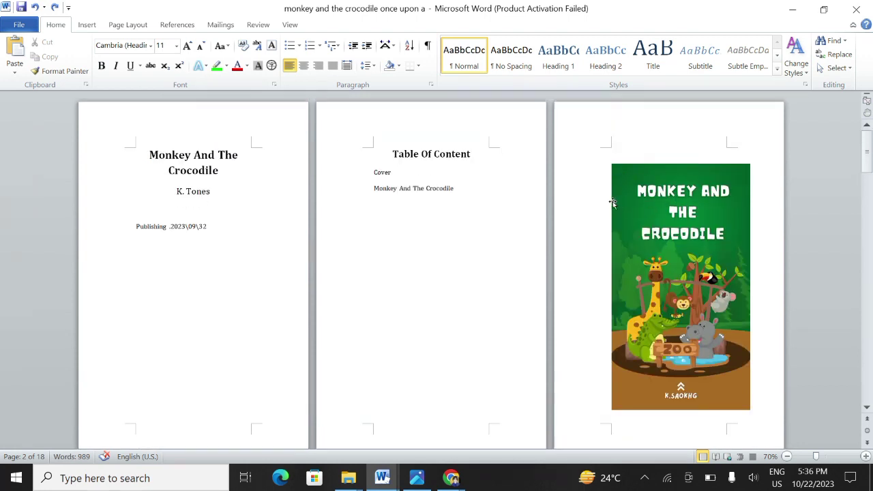
left_click(715, 204)
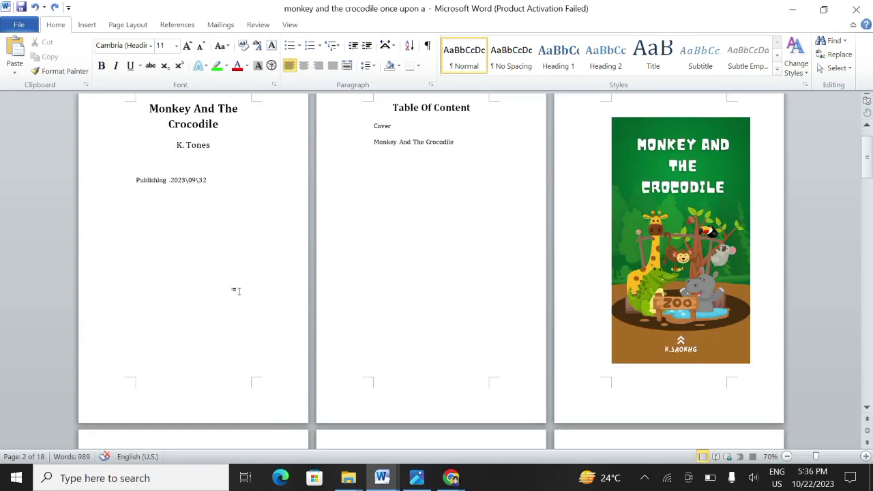
scroll(273, 297, "down", 3)
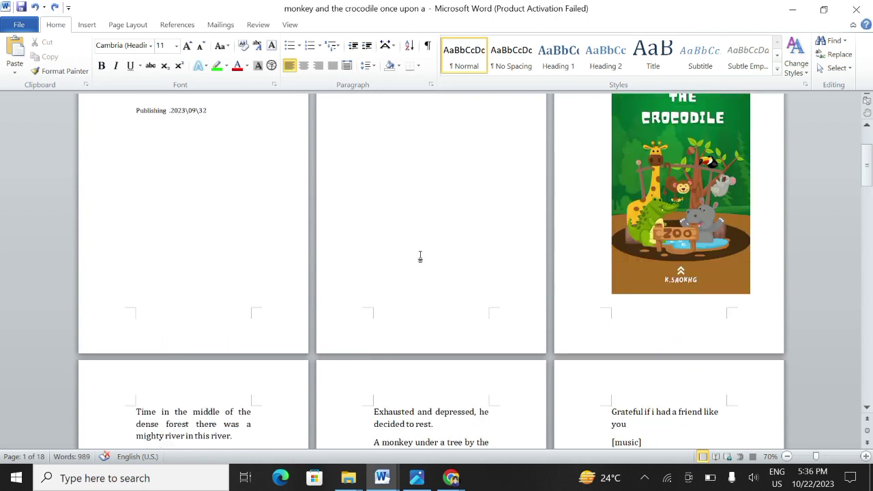
scroll(419, 254, "up", 3)
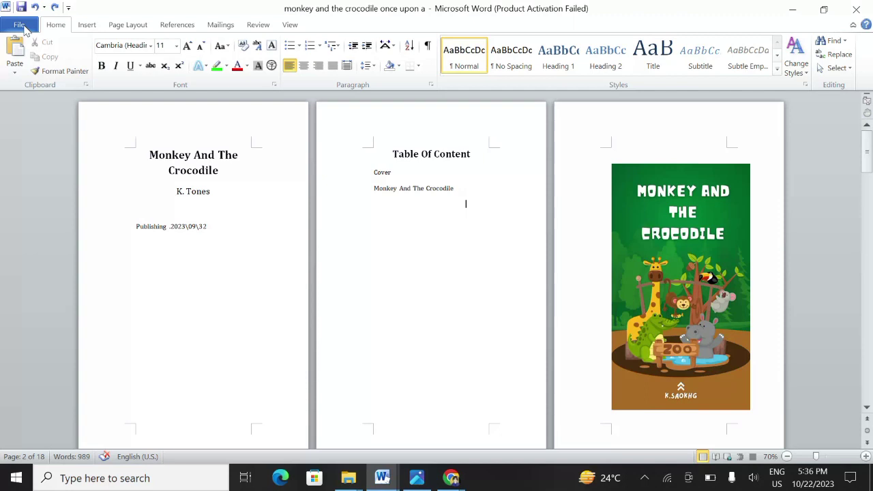
- Save the manuscript in the Downloads folder as a Word document named monky
left_click(20, 26)
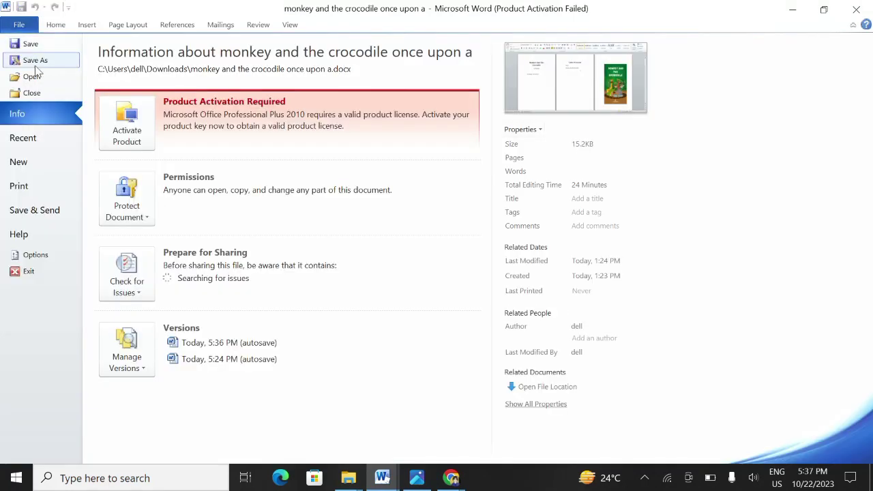
left_click(35, 67)
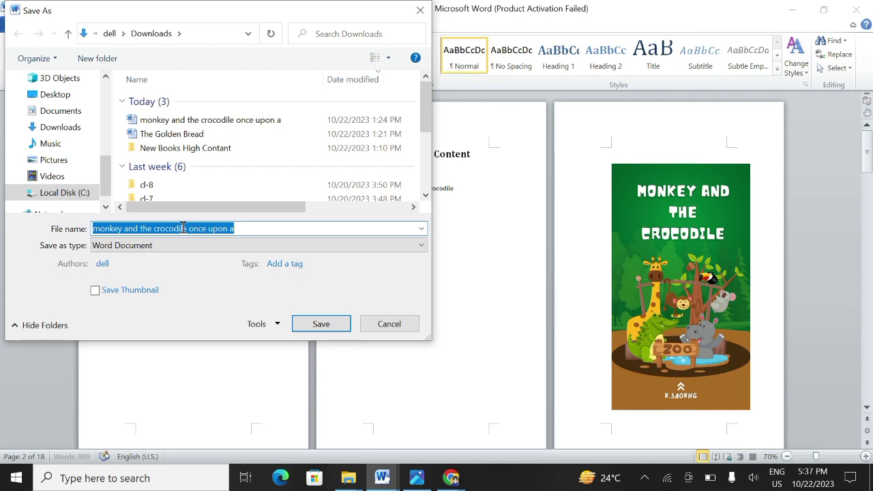
type("monky")
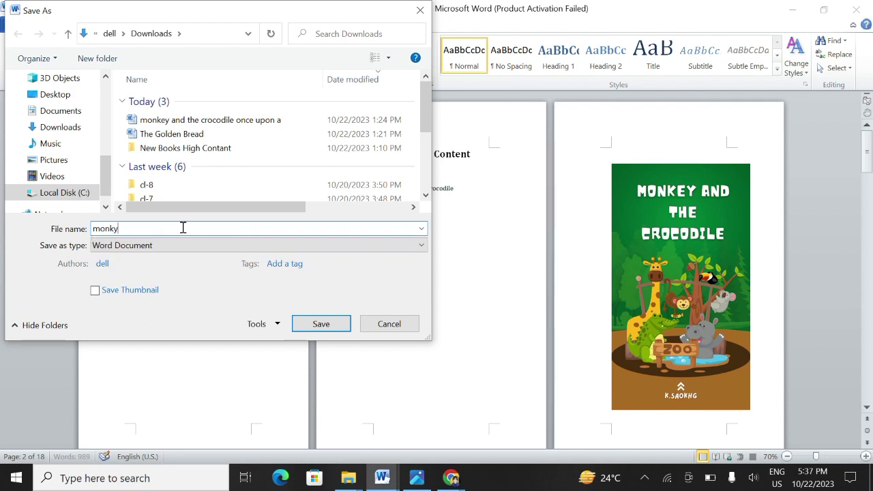
left_click(331, 324)
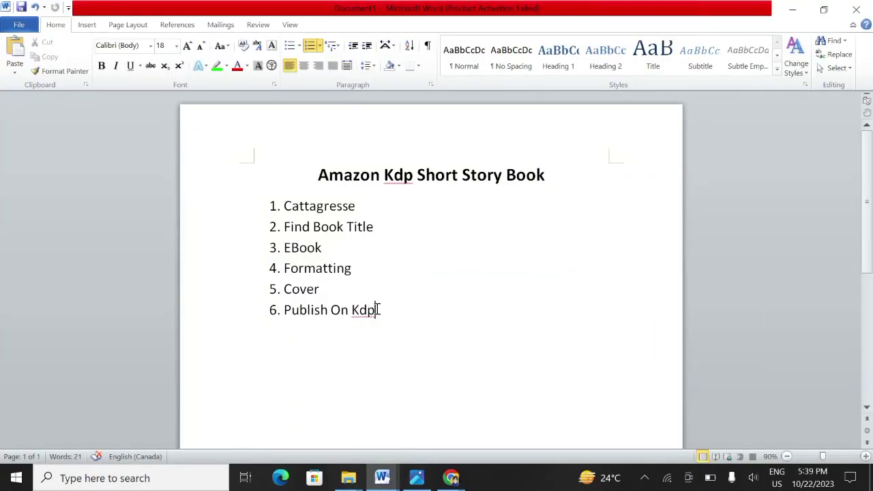
- Switch to Chrome and open the Kindle Direct Publishing bookshelf
left_click_drag(377, 309, 293, 308)
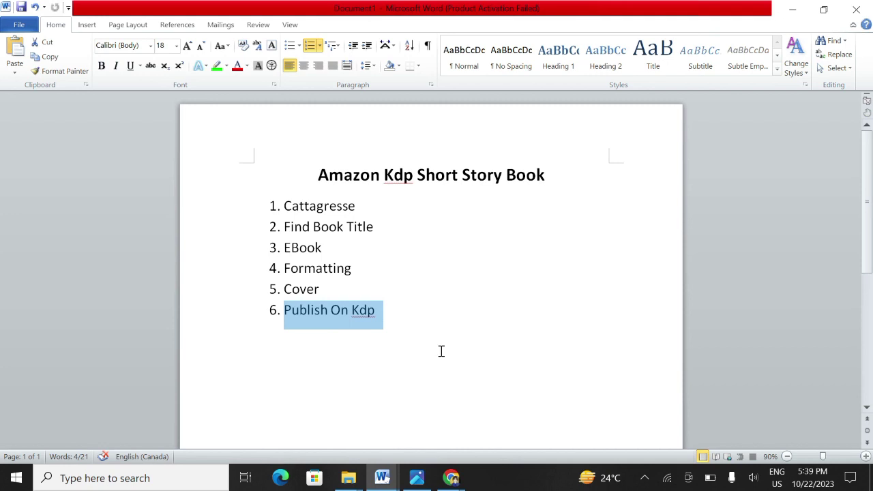
left_click(452, 477)
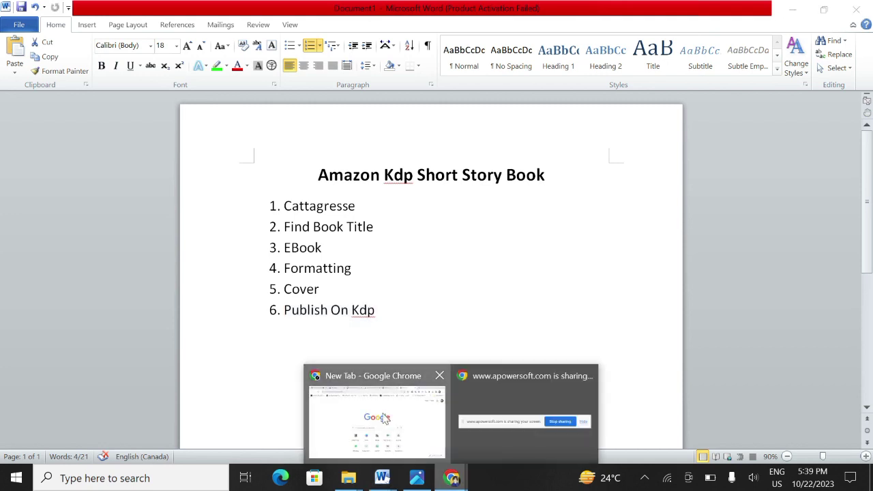
left_click(384, 419)
left_click(161, 61)
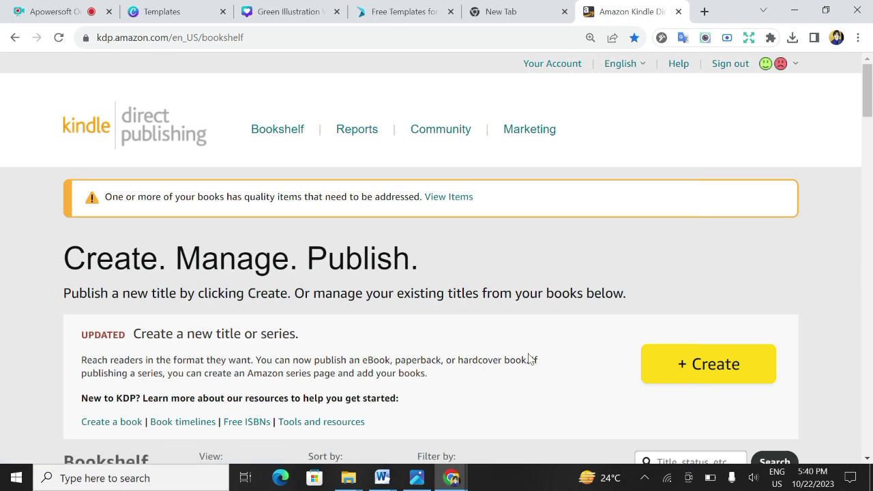
- Start creating a new Kindle eBook from the KDP bookshelf
left_click(718, 365)
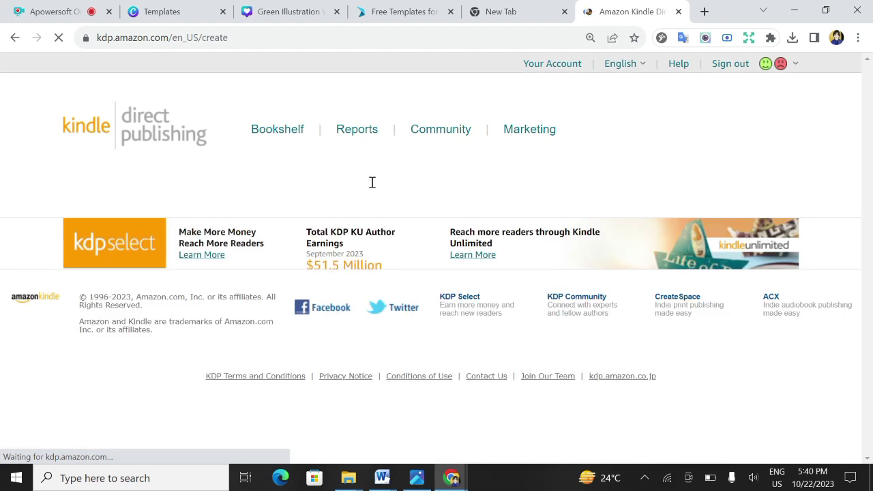
scroll(246, 318, "down", 2)
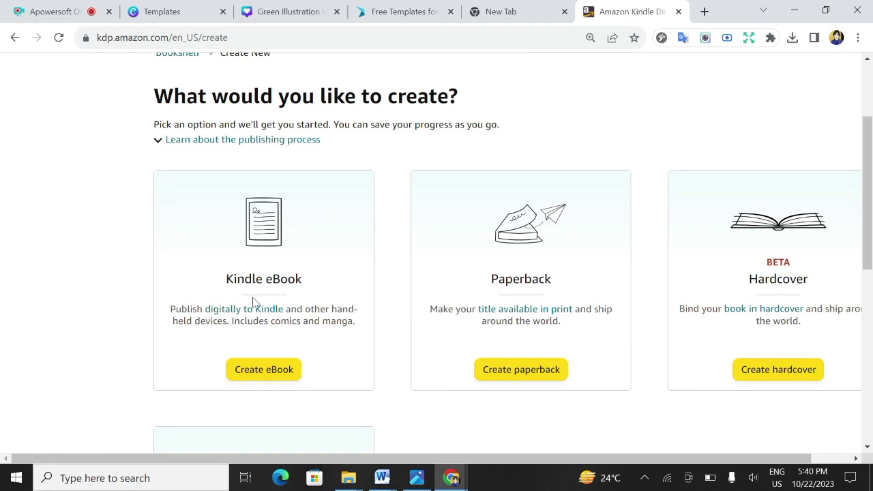
scroll(532, 324, "down", 2)
scroll(525, 329, "down", 1)
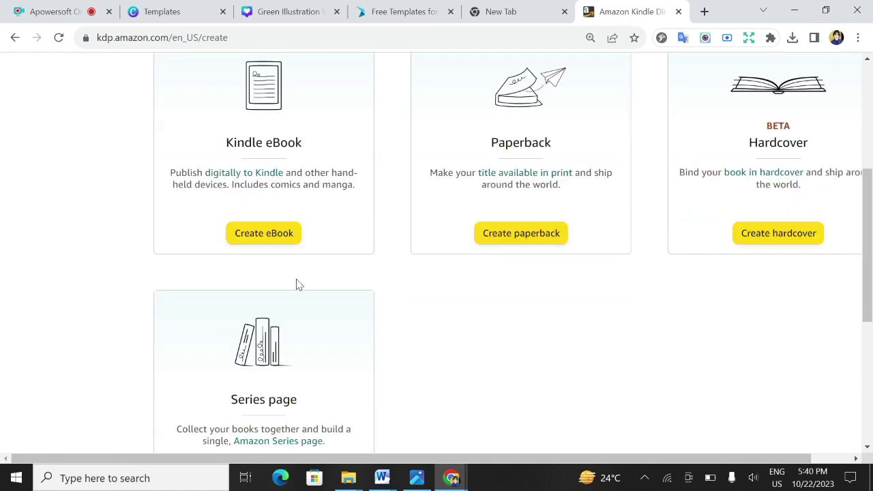
left_click(263, 236)
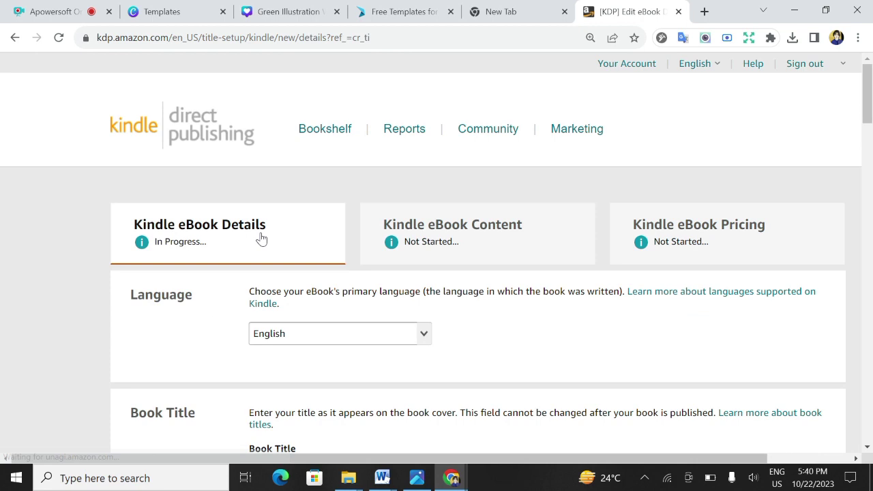
- Enter Monkey And The Crocodile as the book title and Short Story For Kids as the subtitle
scroll(220, 318, "down", 3)
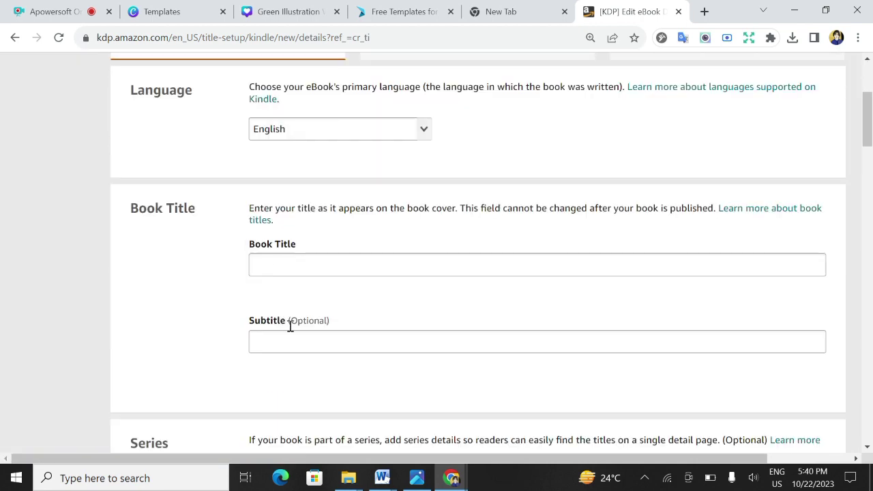
left_click_drag(138, 207, 196, 213)
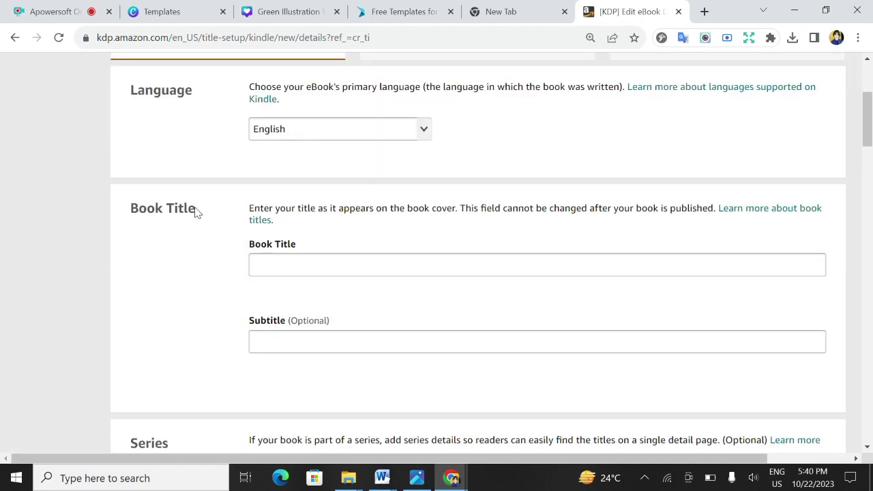
left_click(271, 257)
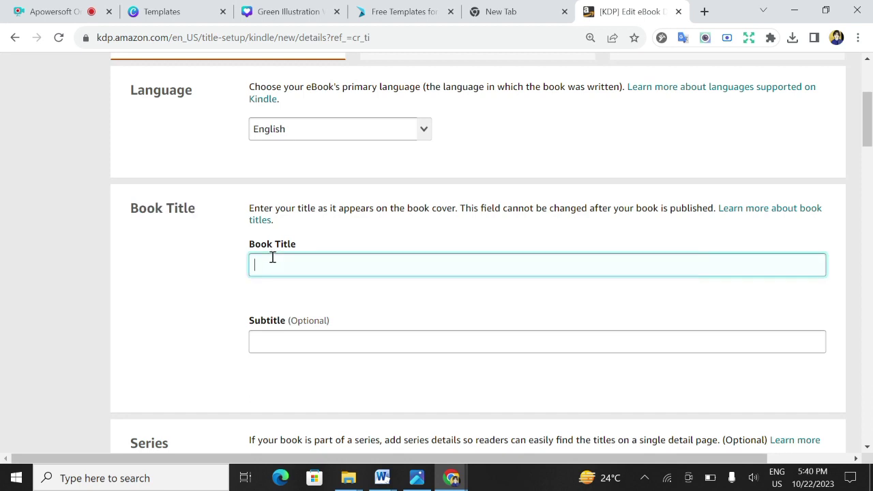
right_click(281, 270)
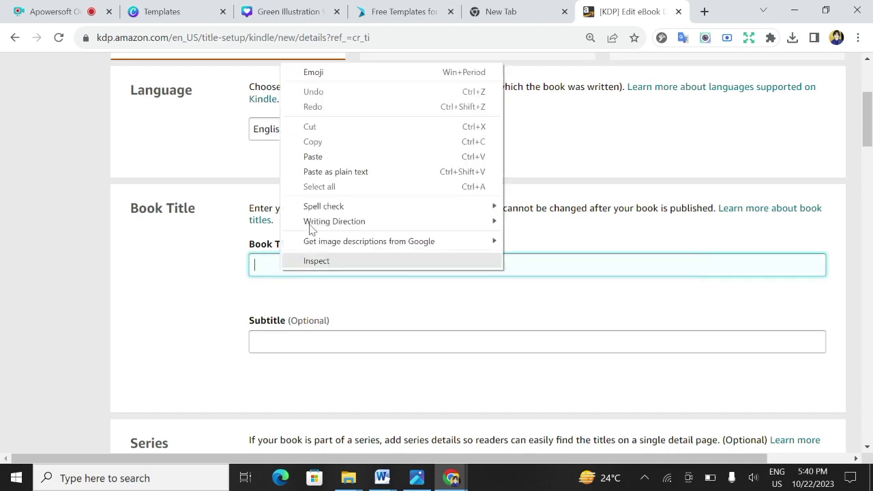
left_click(329, 161)
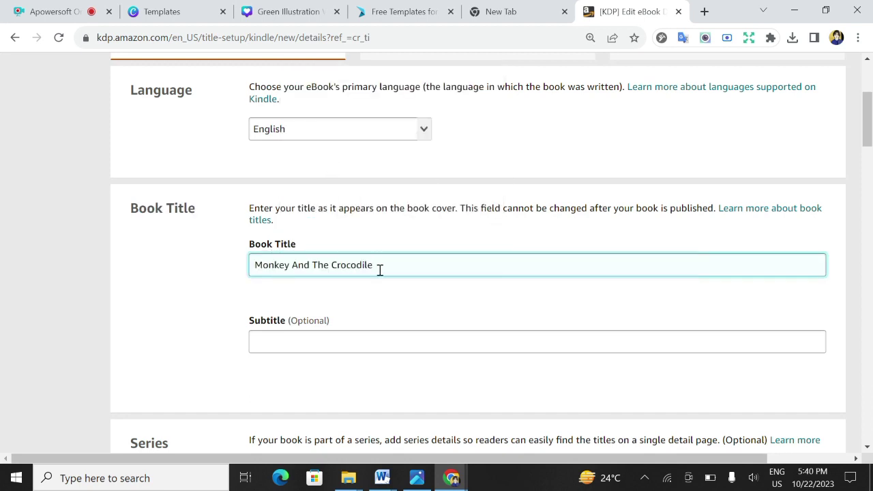
left_click(277, 342)
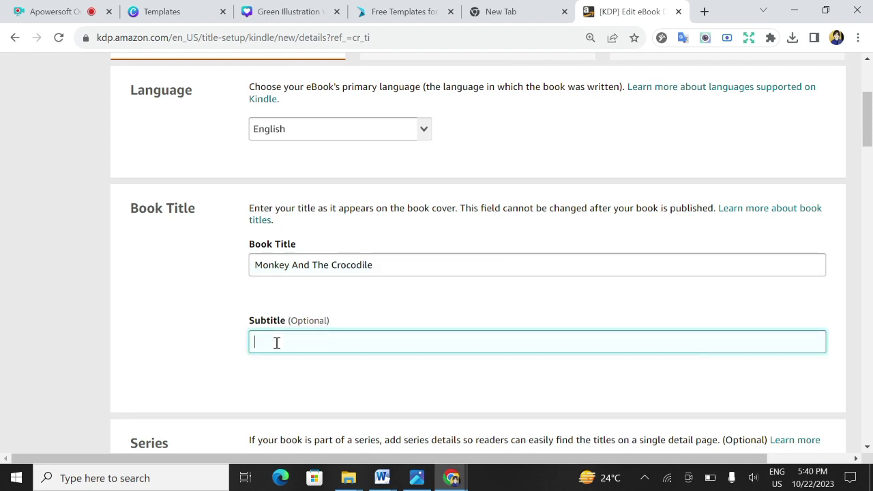
type("S")
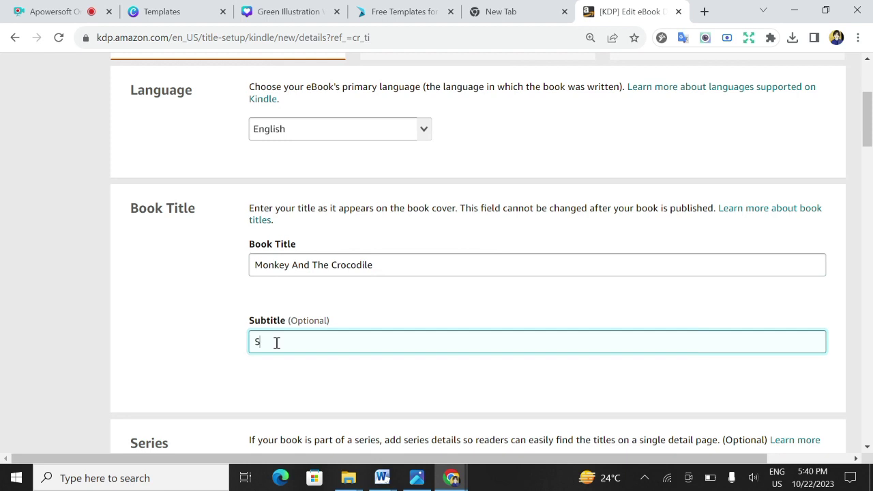
type("hort Story For Kids")
- Fill in the primary author's first name and last name in the eBook details
scroll(377, 321, "down", 2)
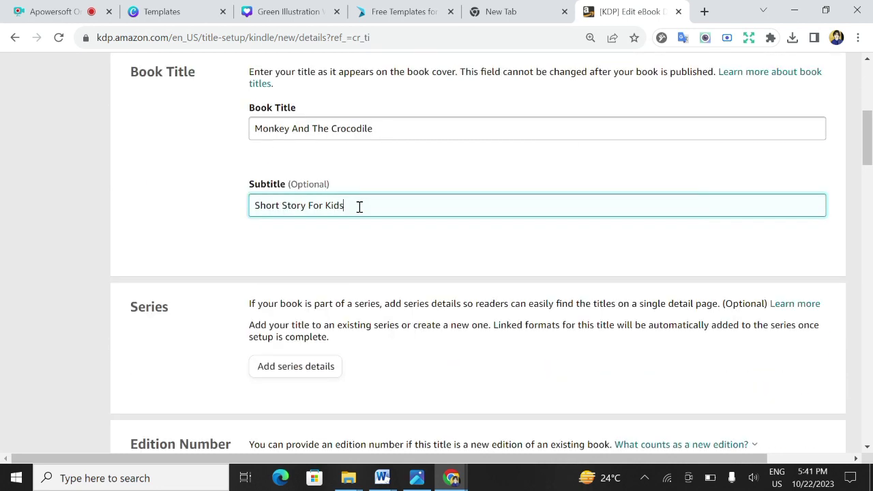
scroll(256, 256, "down", 4)
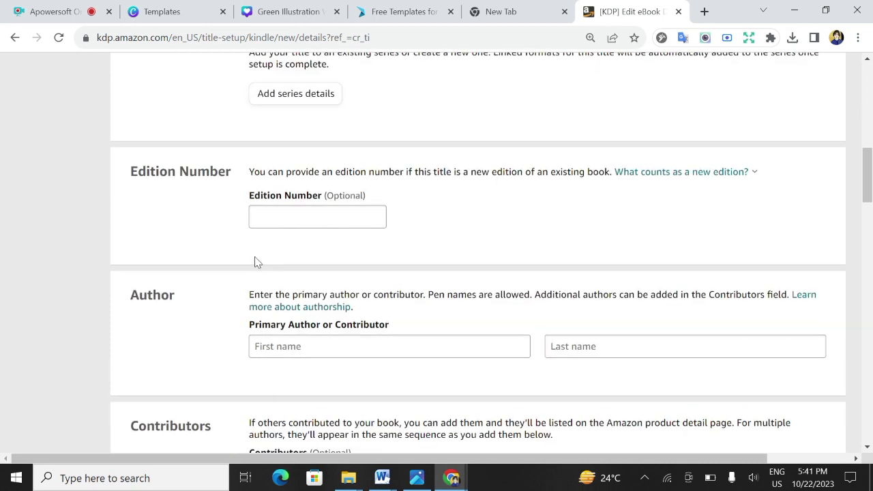
left_click_drag(152, 173, 210, 175)
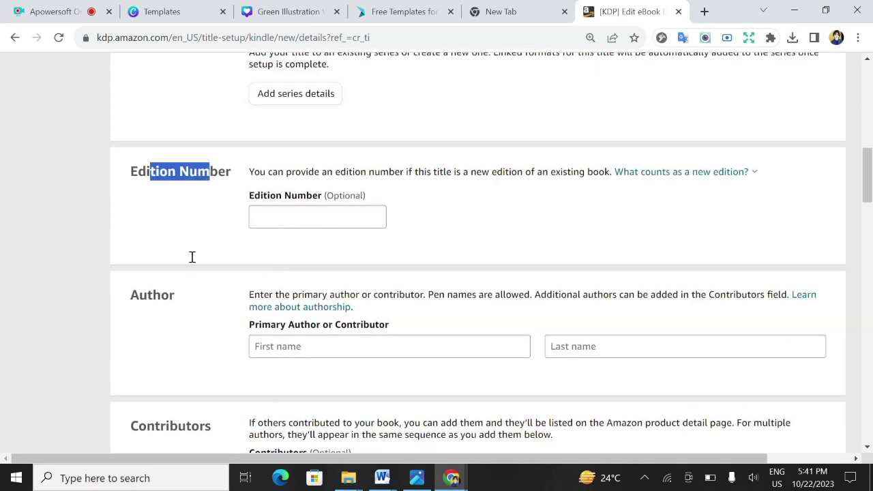
scroll(275, 358, "down", 2)
left_click(291, 212)
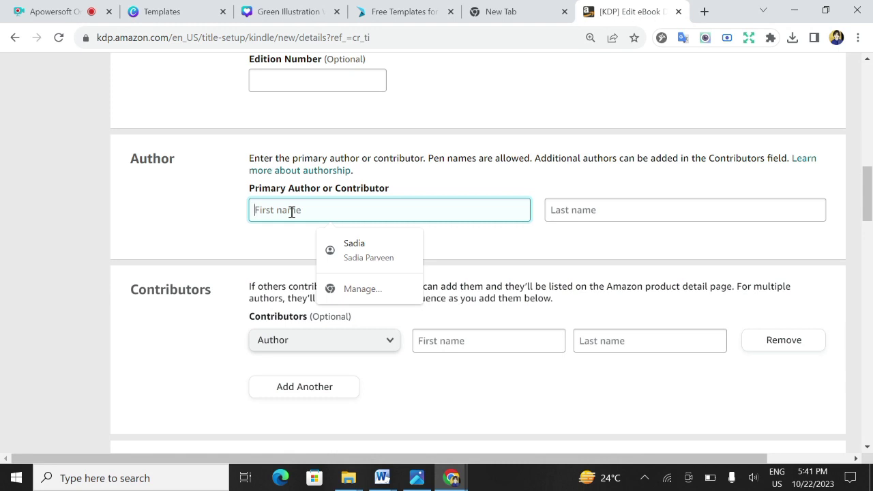
type("k")
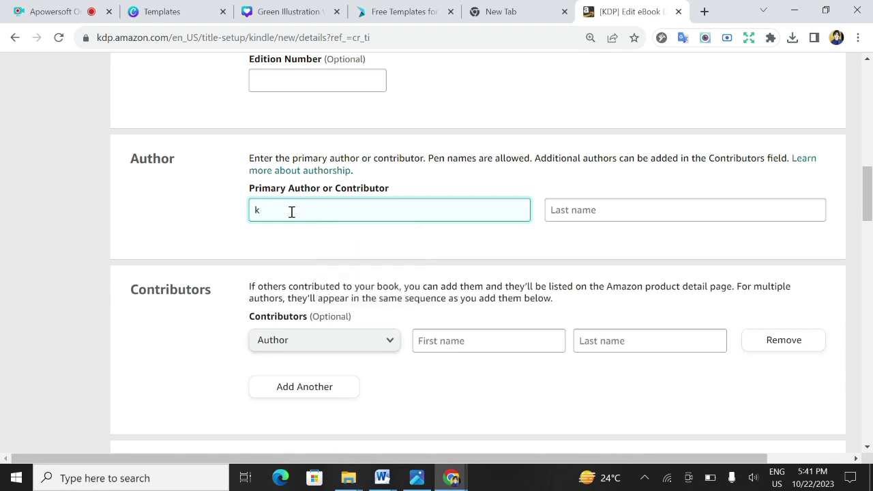
key("BackSpace")
left_click(564, 213)
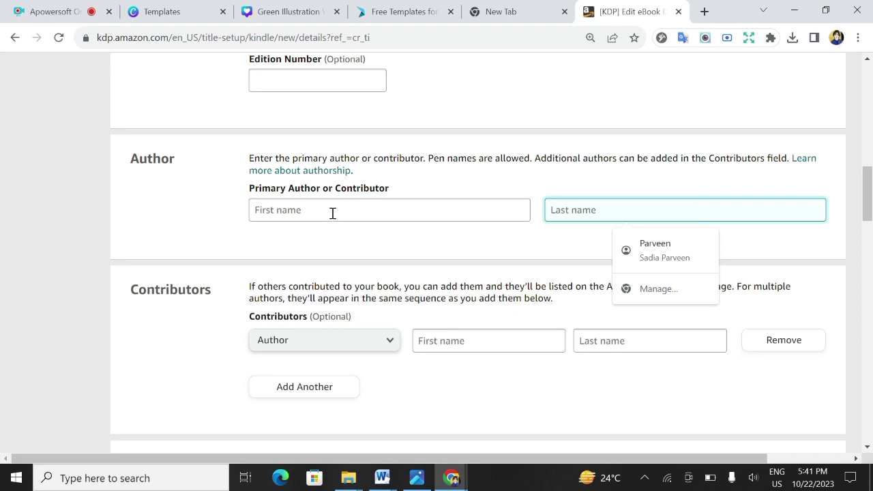
left_click(310, 211)
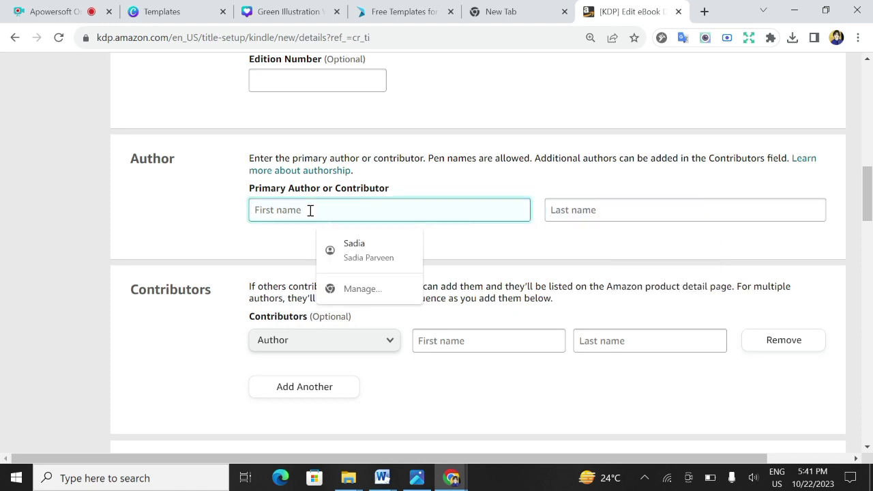
type("st")
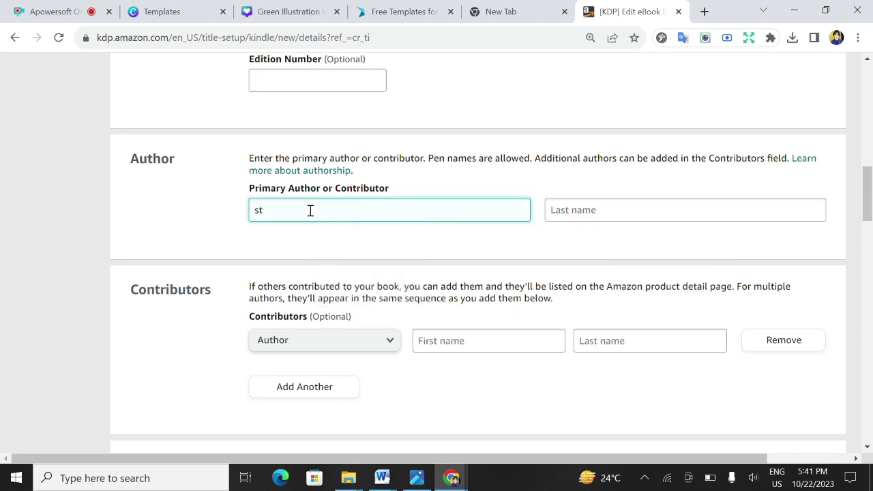
type("e")
type("fa")
type("n")
key("BackSpace")
type("n")
left_click(565, 211)
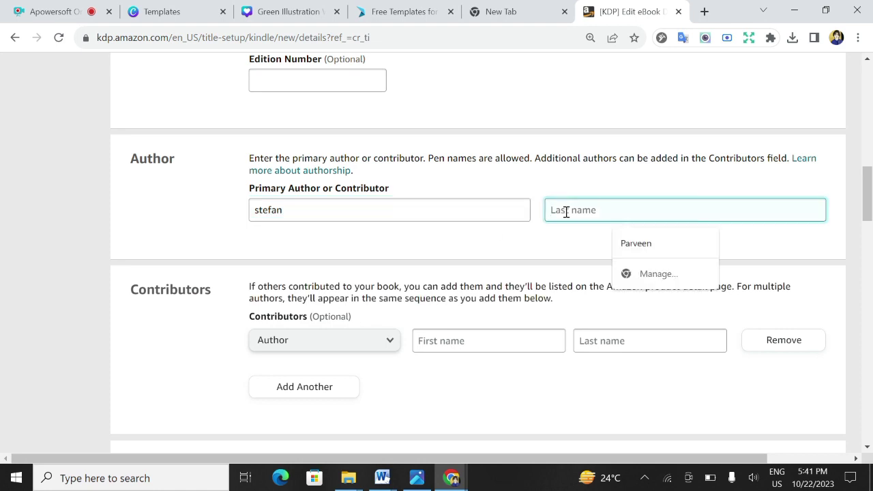
type("king")
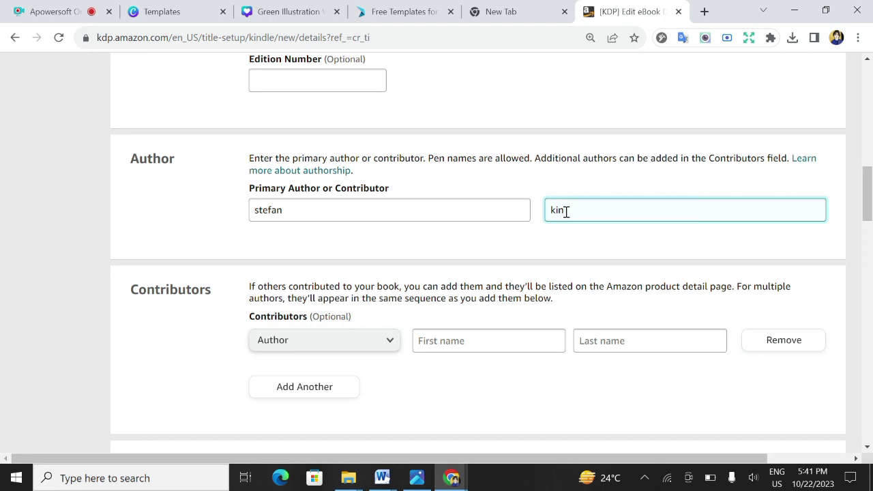
left_click(266, 211)
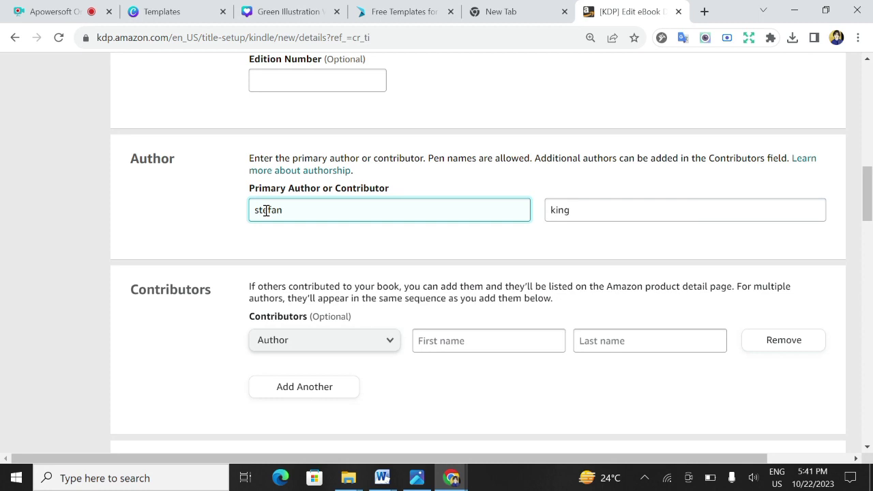
key("ctrl+a")
scroll(256, 244, "down", 2)
right_click(262, 206)
left_click(535, 246)
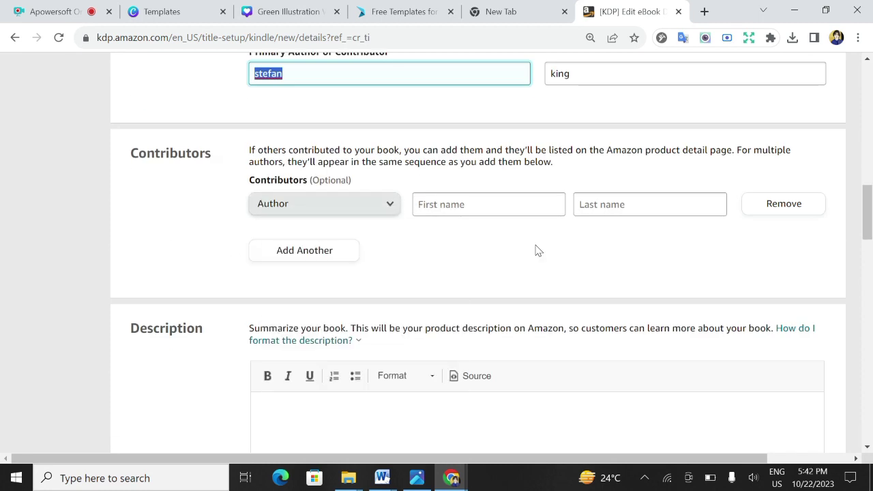
left_click(531, 246)
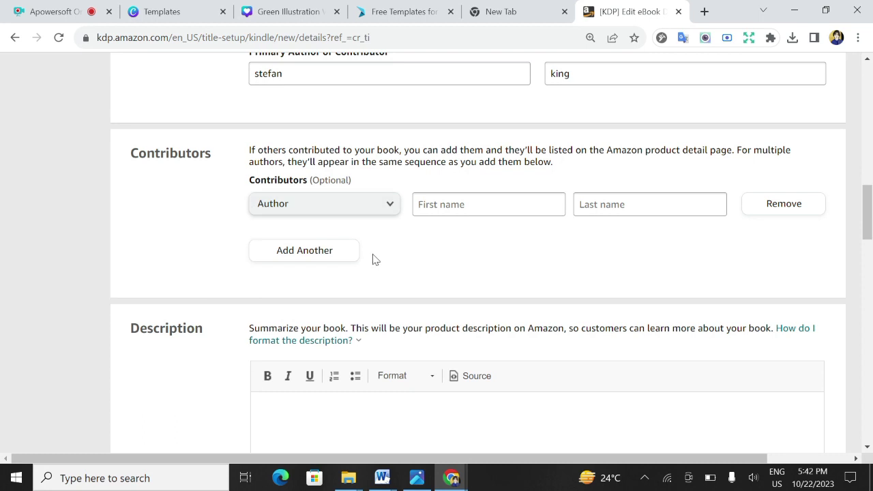
- Check the empty Description section, then switch to the monky manuscript in Word and examine the story's opening paragraphs
scroll(376, 258, "down", 2)
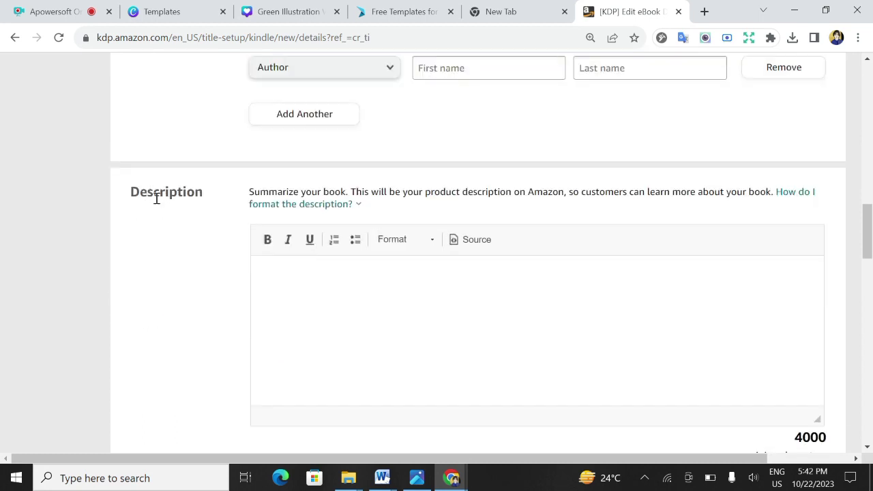
scroll(317, 281, "down", 2)
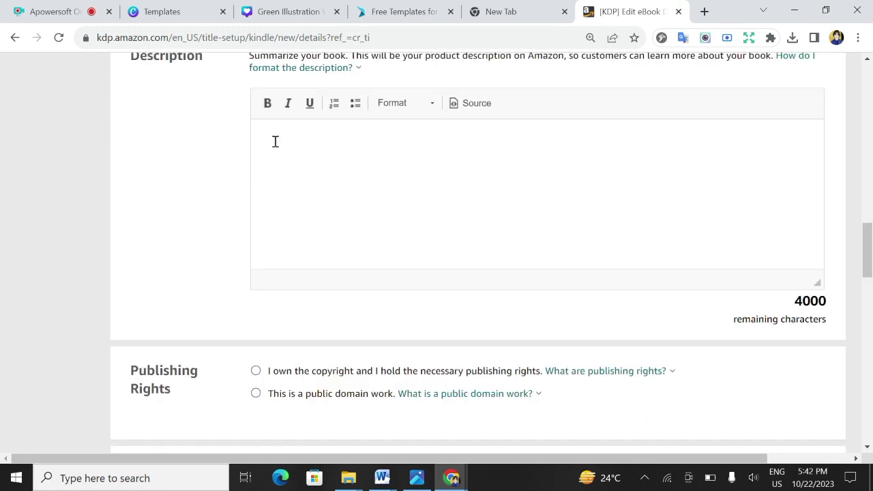
left_click(382, 477)
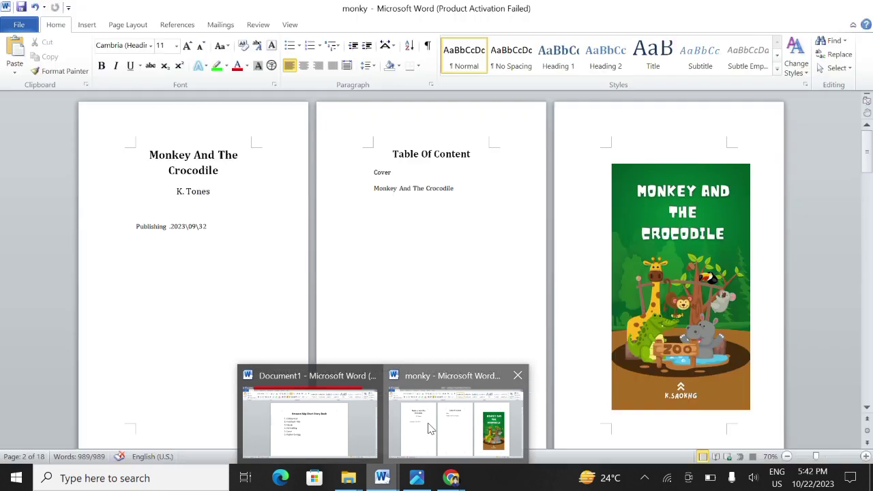
left_click(426, 426)
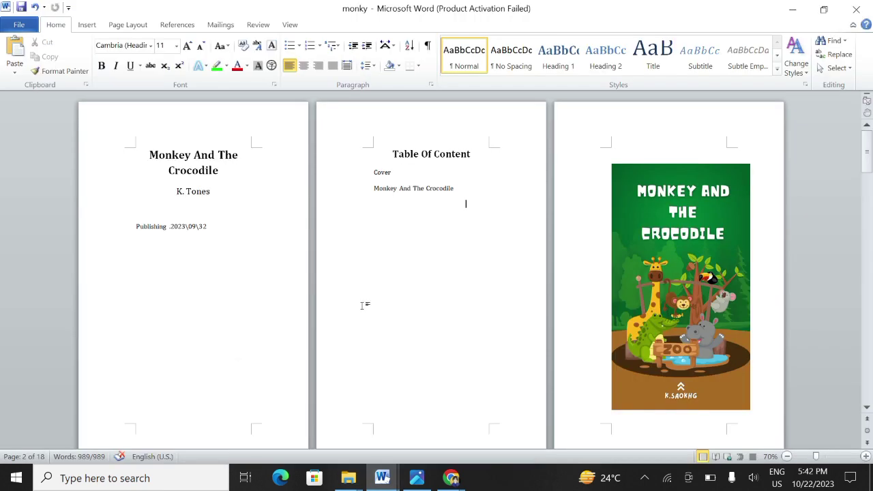
scroll(361, 305, "down", 6)
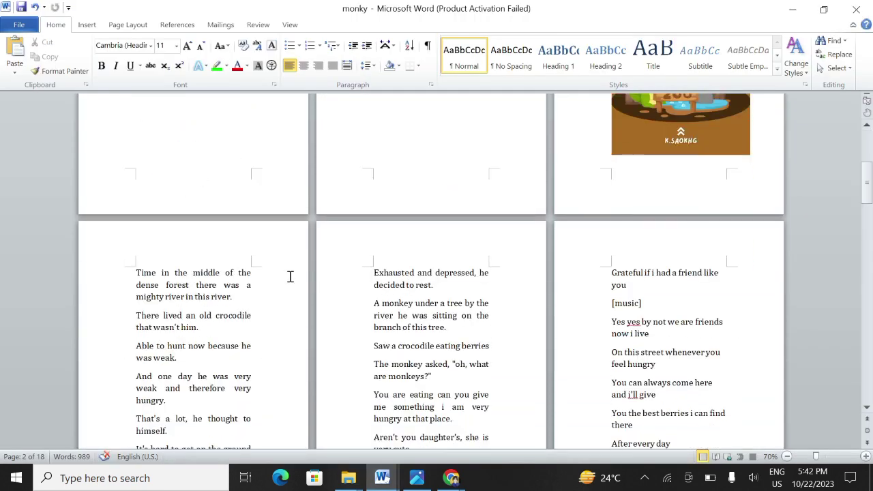
scroll(349, 306, "up", 2)
scroll(348, 306, "down", 5)
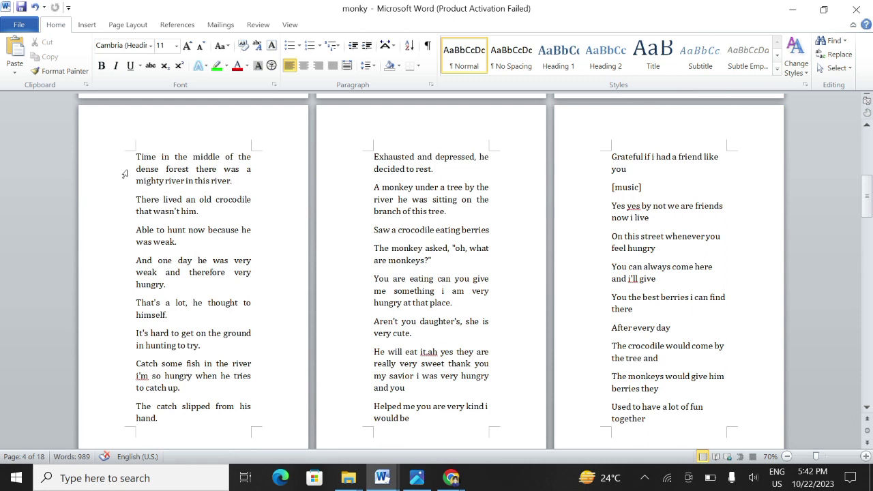
left_click_drag(135, 164, 250, 312)
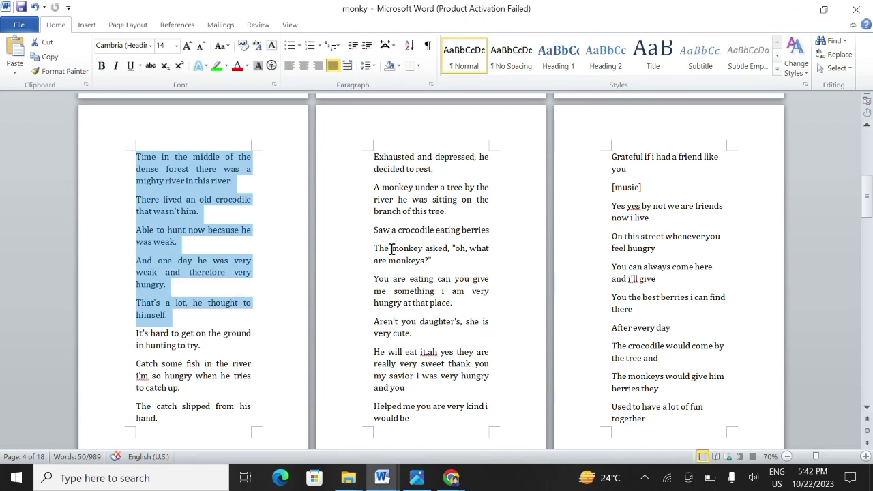
left_click(287, 233)
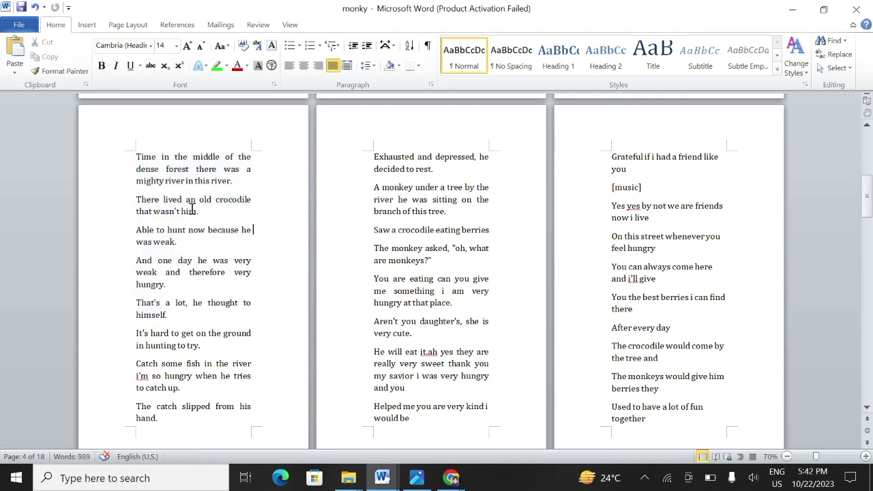
- Copy the story's first five paragraphs from the manuscript, from "Time in the middle of the dense forest" through "he thought to himself."
left_click_drag(136, 156, 275, 308)
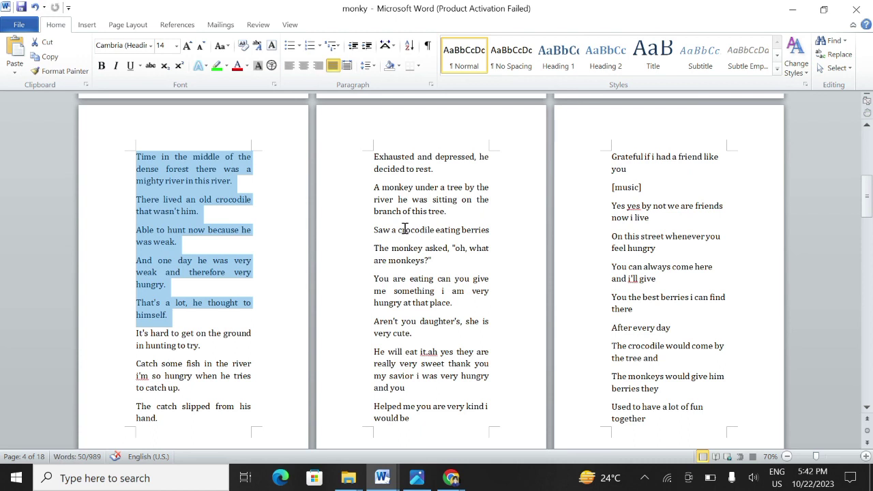
right_click(167, 196)
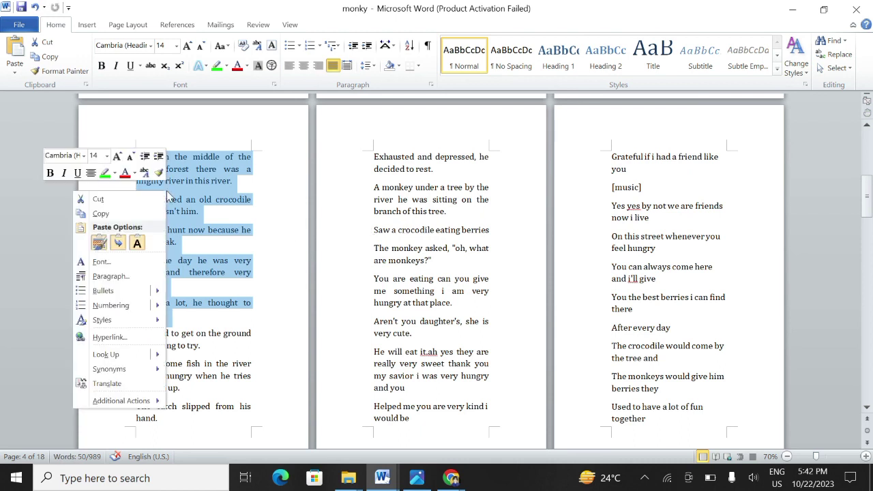
left_click(134, 216)
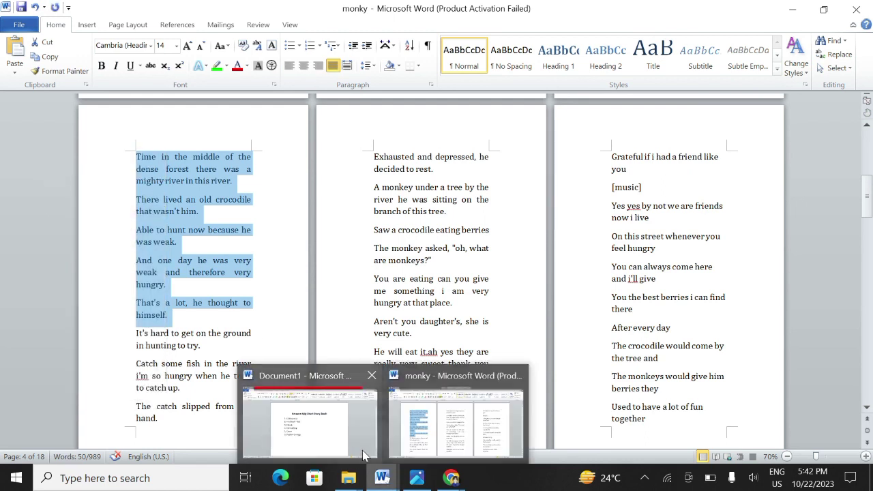
- Switch to the KDP eBook details page in Chrome and paste the copied story paragraphs into the Description
mouse_move(449, 480)
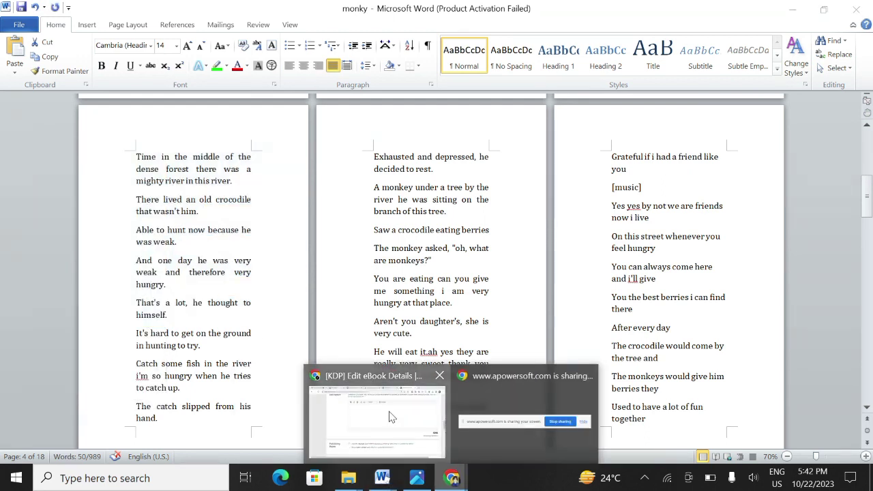
left_click(392, 417)
right_click(268, 133)
left_click(260, 134)
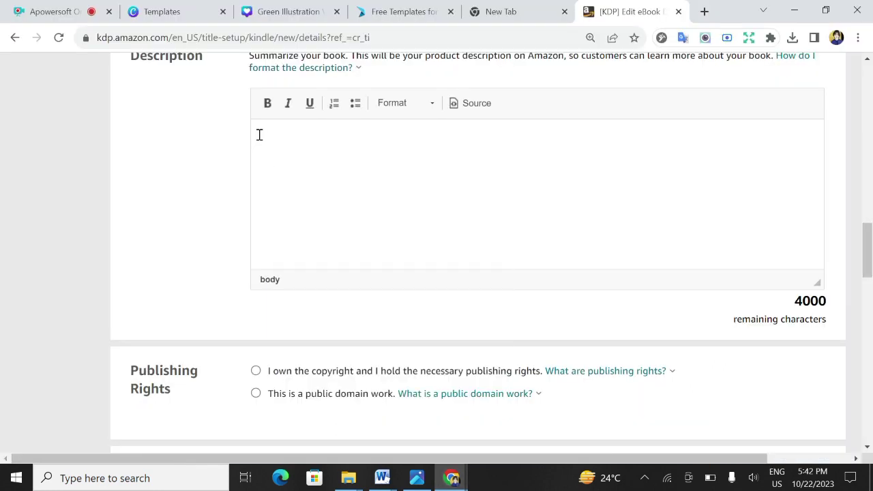
right_click(267, 147)
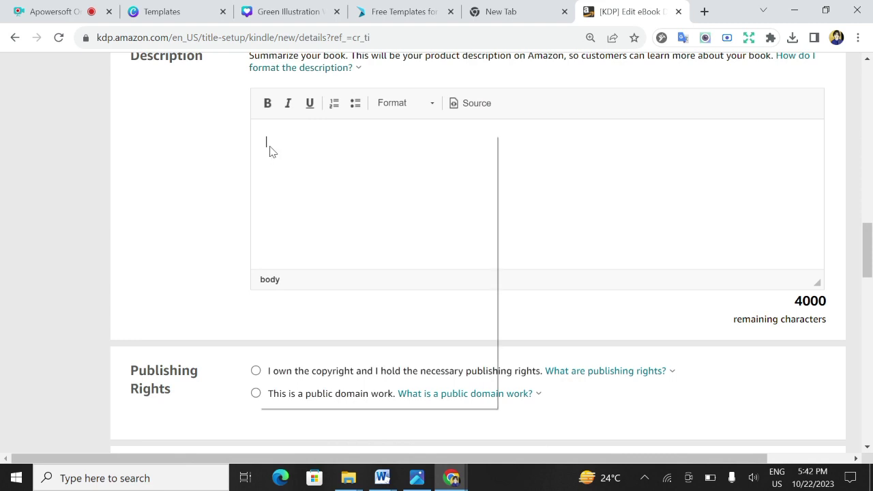
left_click(253, 168)
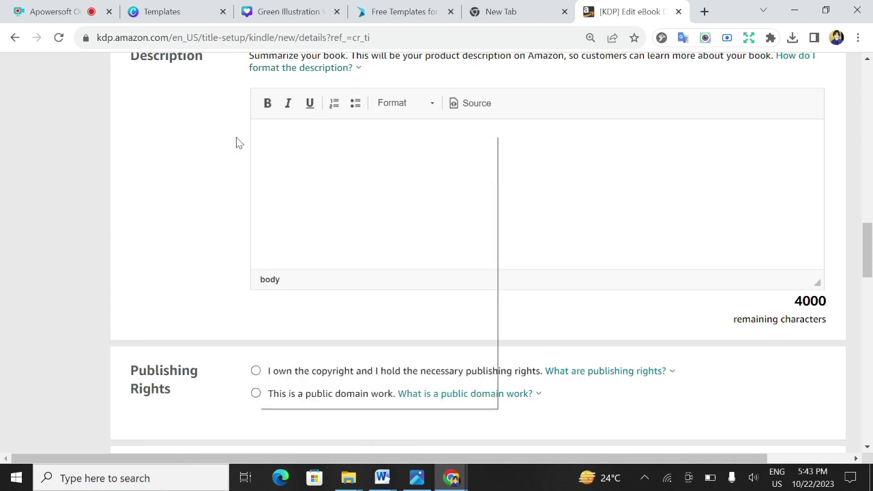
right_click(276, 145)
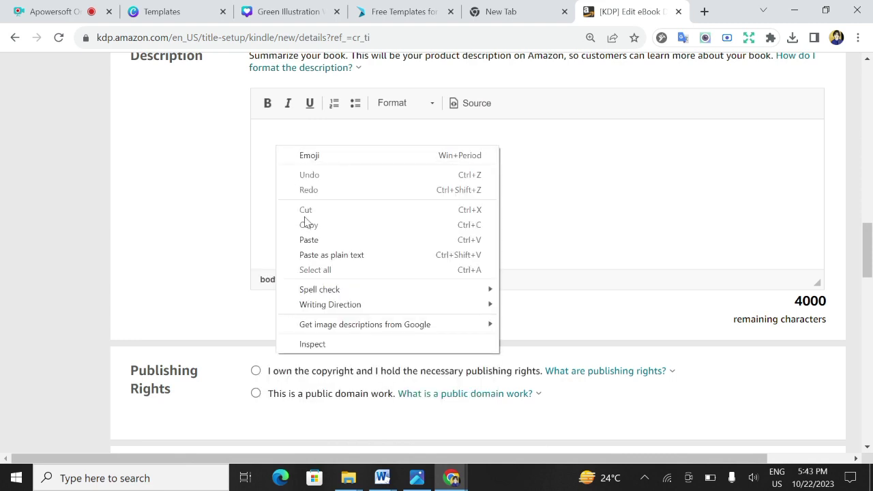
left_click(307, 240)
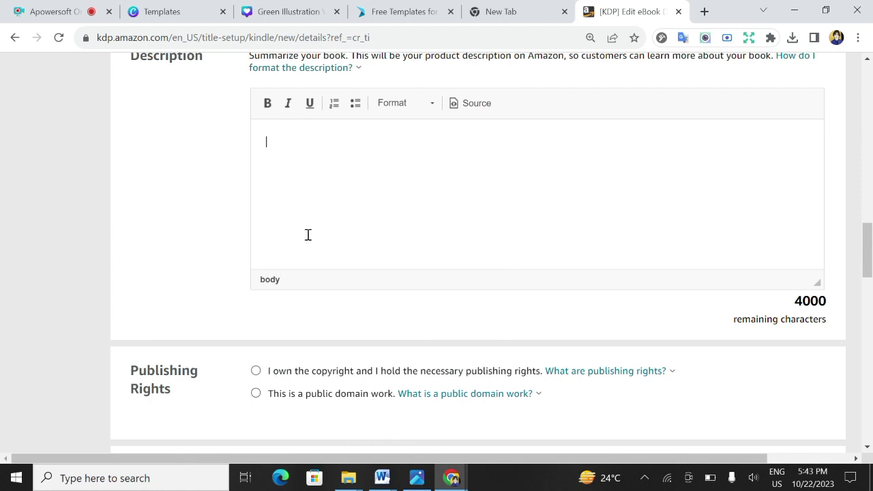
key("ctrl+v")
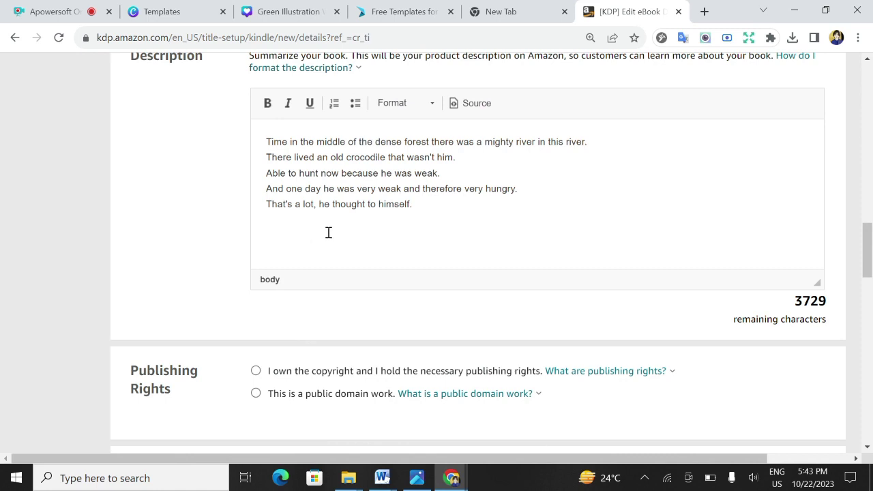
- Add a line above the description text and paste in the copied book title, Monkey And The Crocodile
left_click(265, 141)
key("Return")
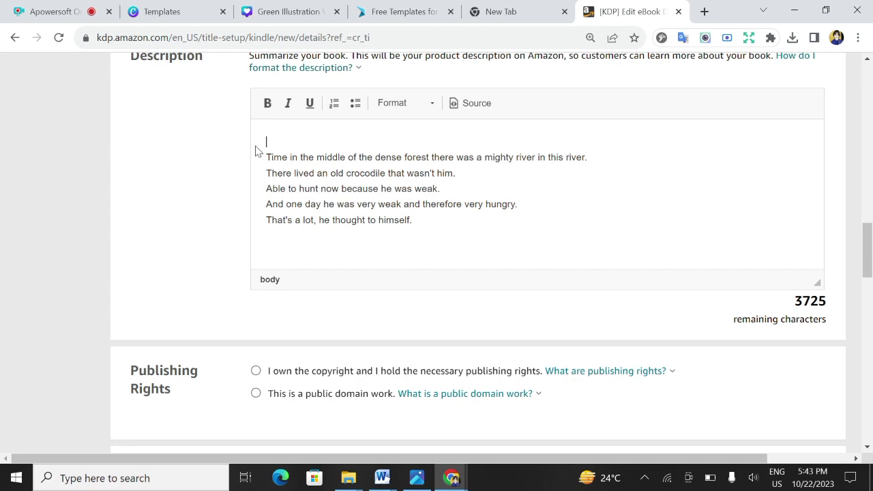
scroll(277, 147, "up", 10)
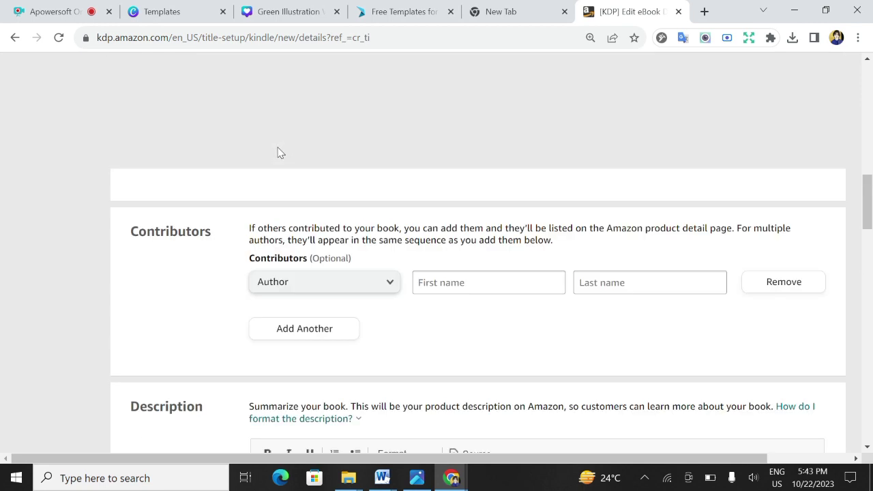
scroll(328, 143, "up", 6)
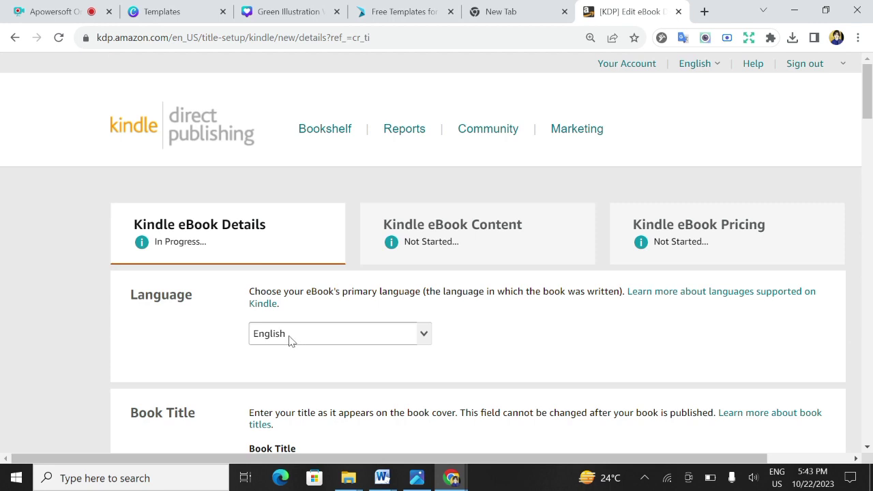
scroll(289, 339, "down", 5)
triple_click(293, 129)
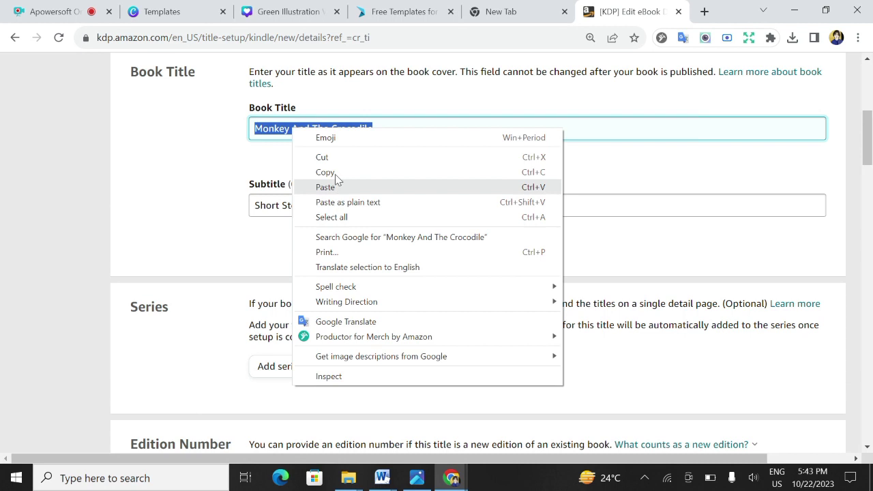
left_click(335, 173)
scroll(347, 291, "down", 6)
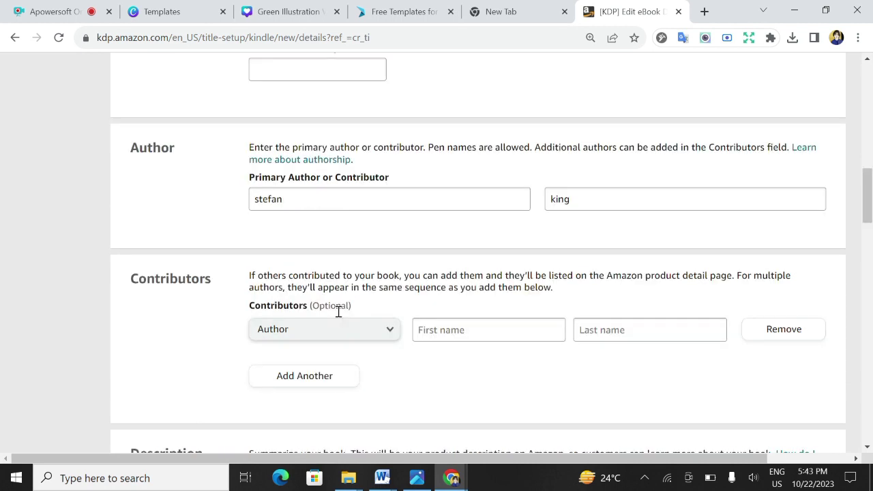
scroll(338, 311, "down", 4)
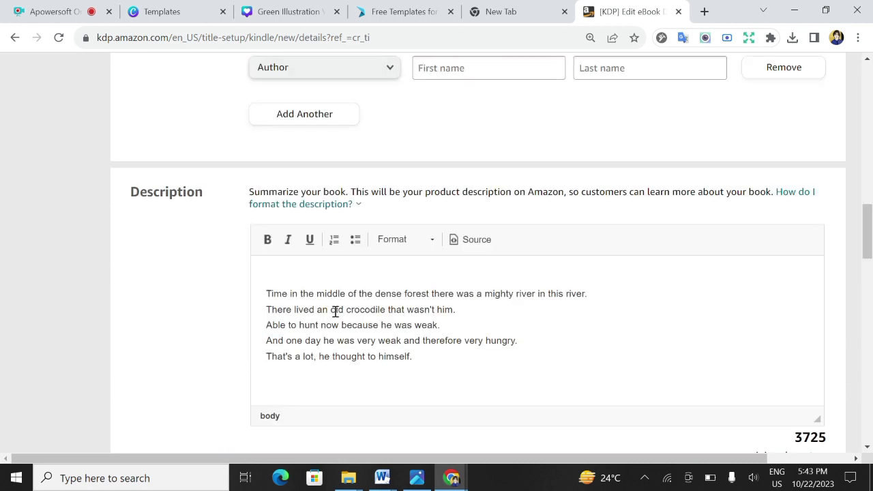
right_click(281, 274)
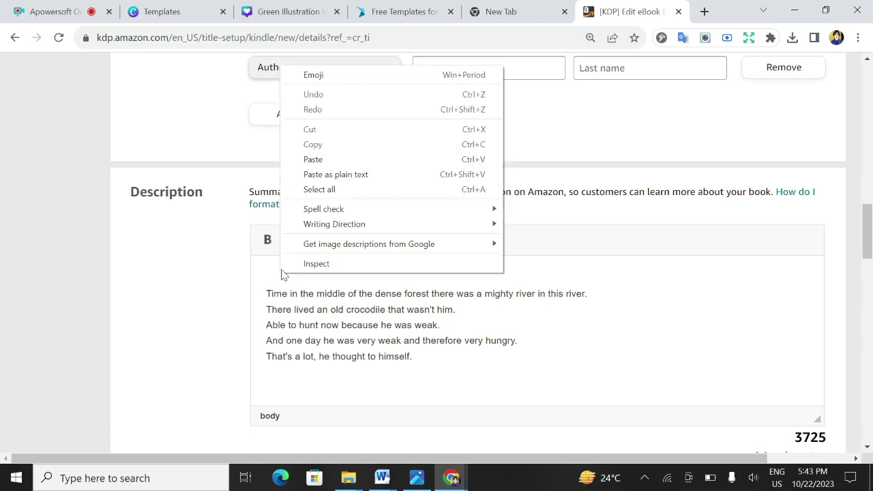
left_click(314, 159)
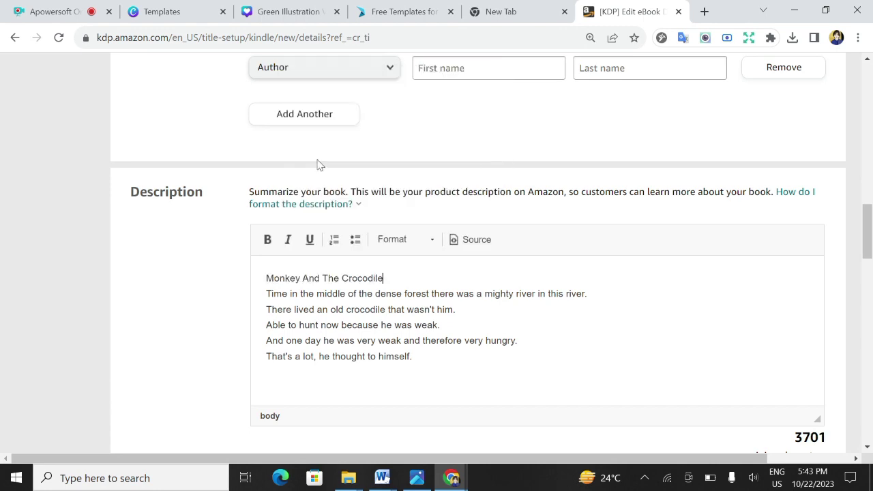
- Make the Monkey And The Crocodile line in the description bold and italic
triple_click(365, 281)
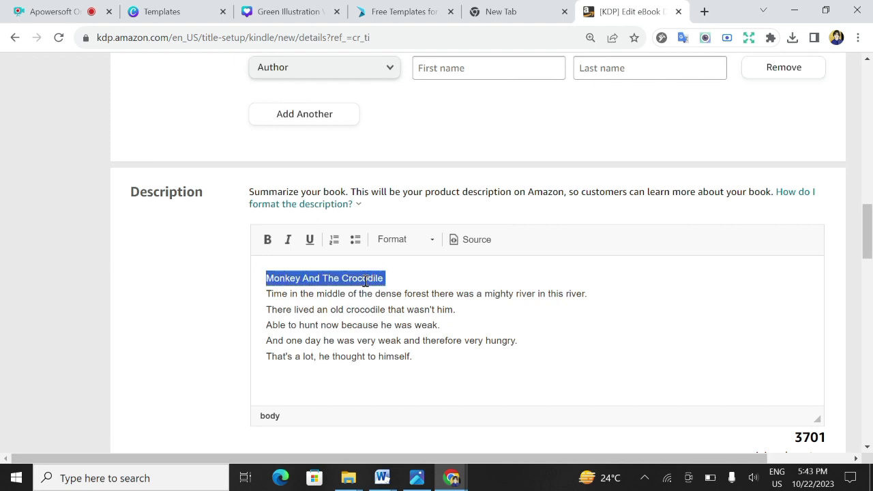
left_click(267, 240)
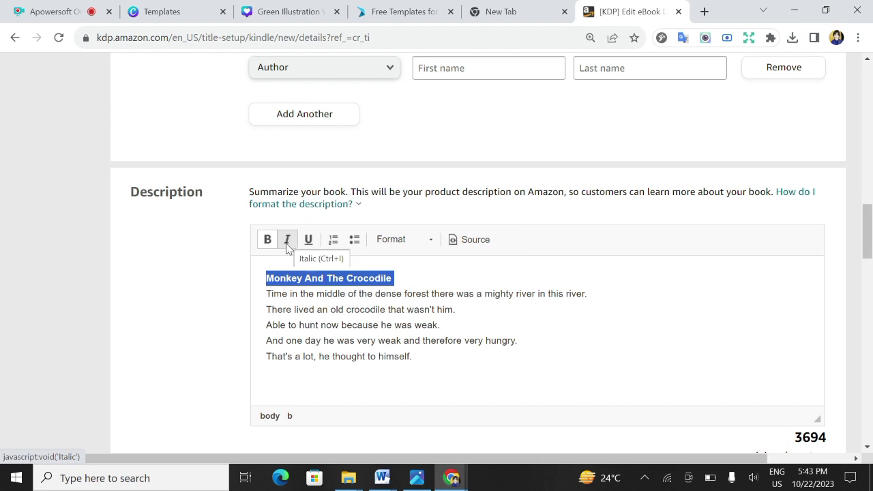
key("ctrl+i")
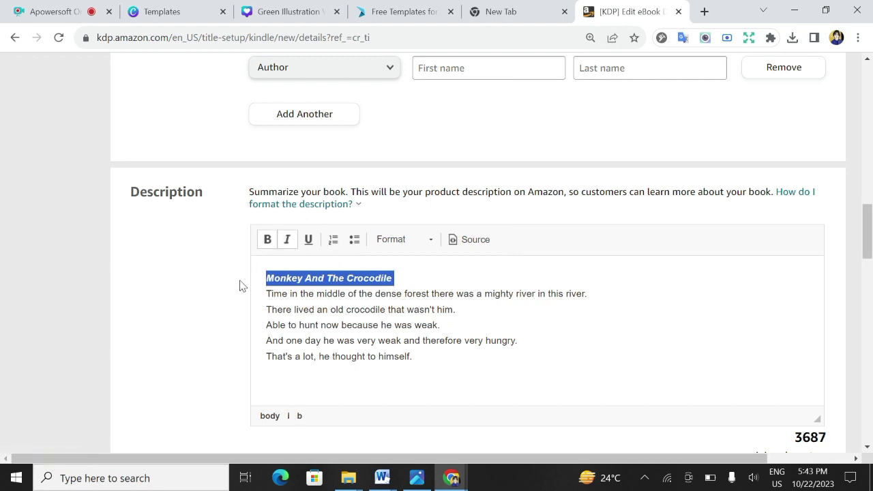
left_click(433, 375)
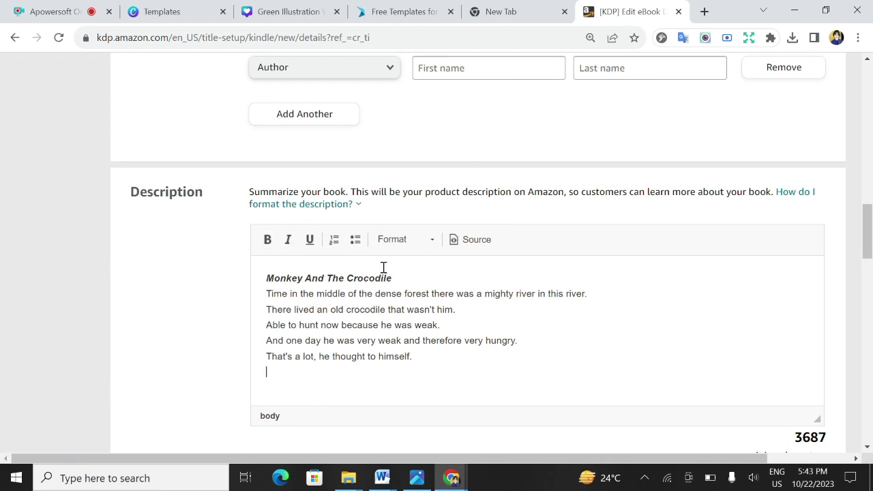
- Declare under Publishing Rights that you own the copyright and hold the necessary publishing rights
scroll(377, 270, "down", 1)
scroll(163, 270, "down", 6)
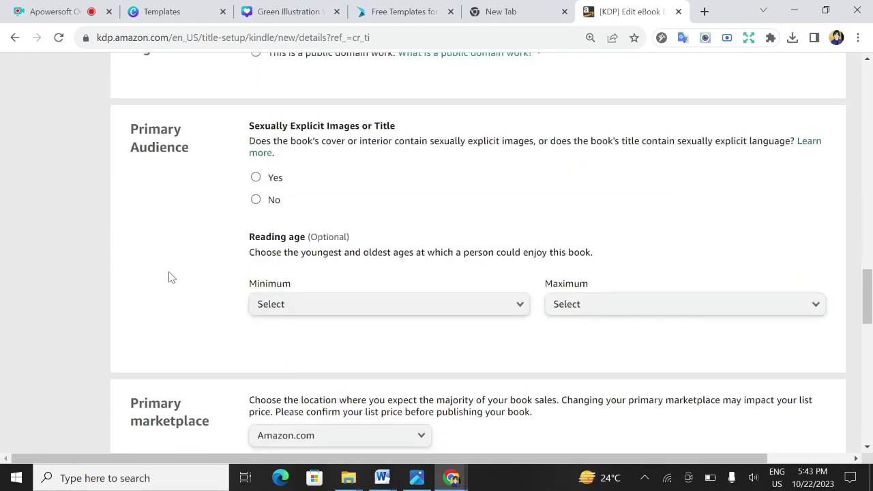
scroll(218, 244, "up", 6)
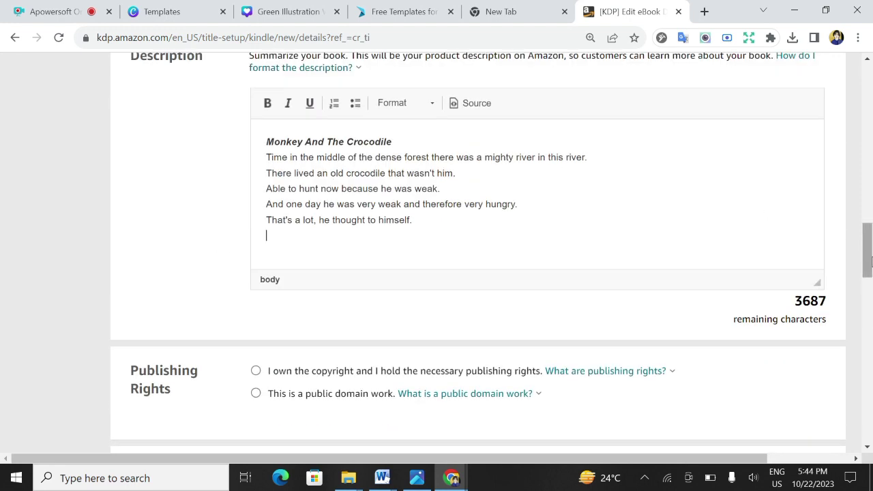
scroll(867, 253, "down", 3)
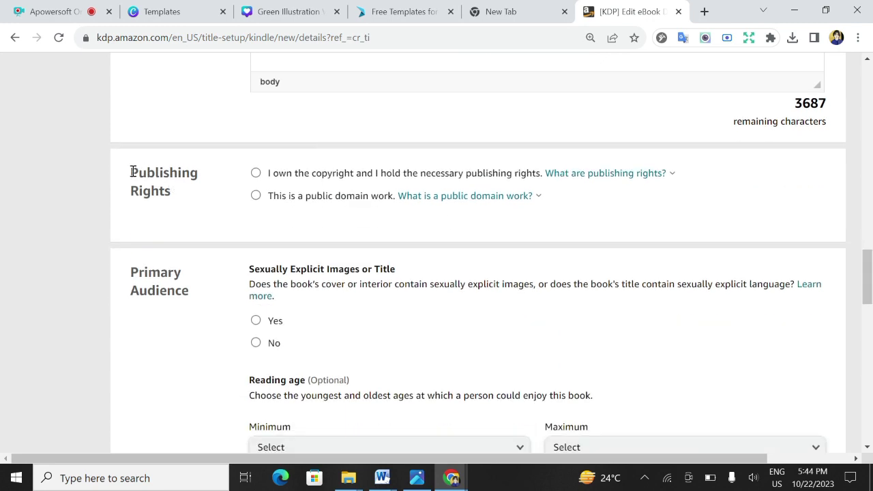
triple_click(180, 196)
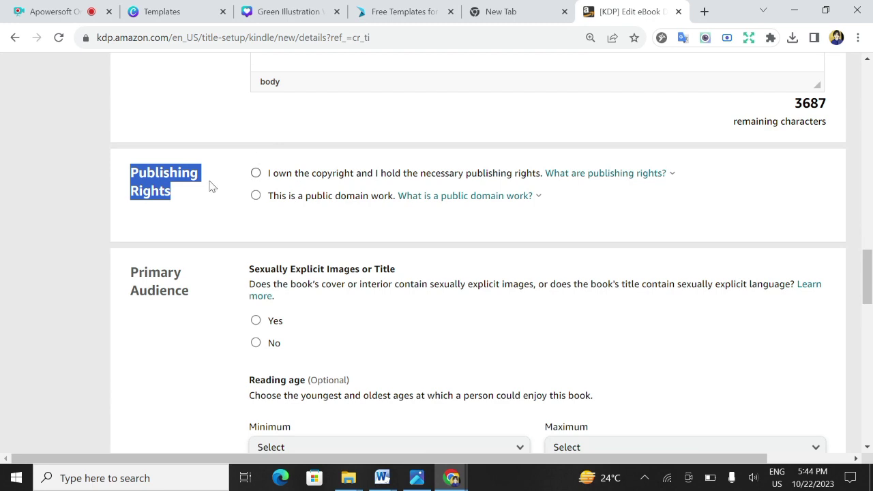
left_click(212, 186)
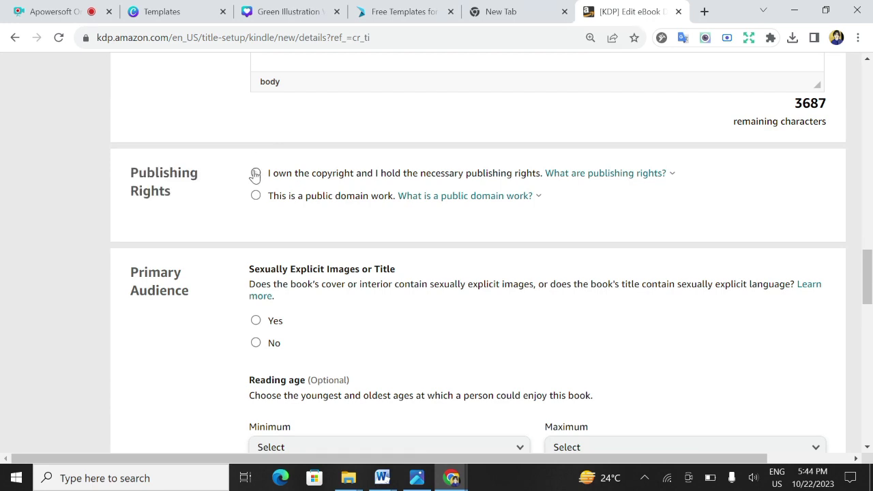
left_click(255, 175)
- Examine the remaining eBook details sections: Primary Audience, Primary marketplace, Categories, Keywords and Pre-order
scroll(213, 166, "down", 2)
scroll(234, 142, "up", 2)
scroll(341, 309, "down", 1)
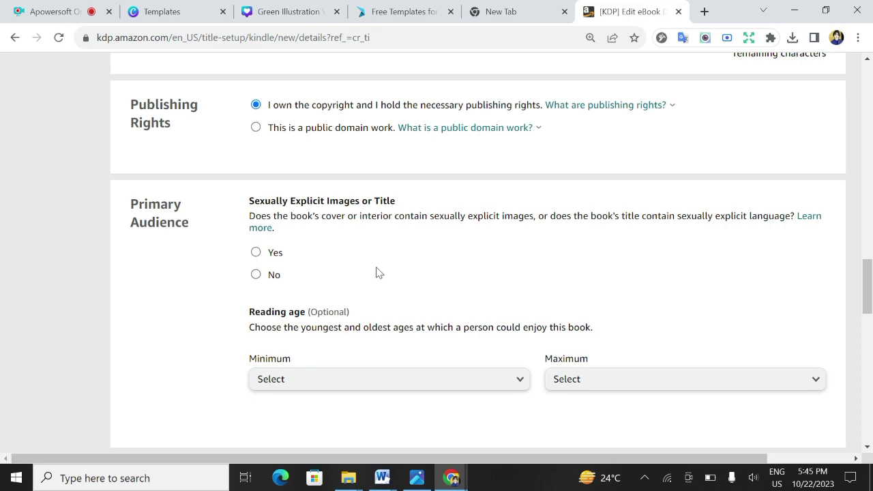
scroll(276, 216, "down", 2)
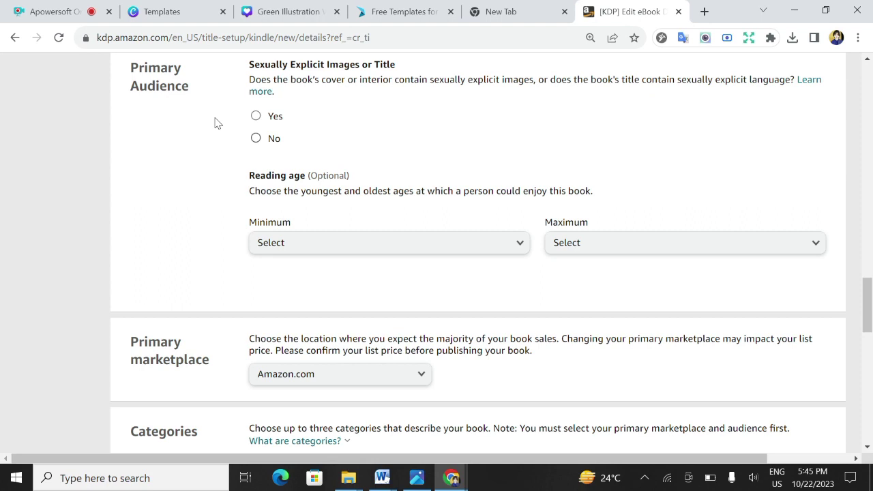
scroll(436, 129, "down", 3)
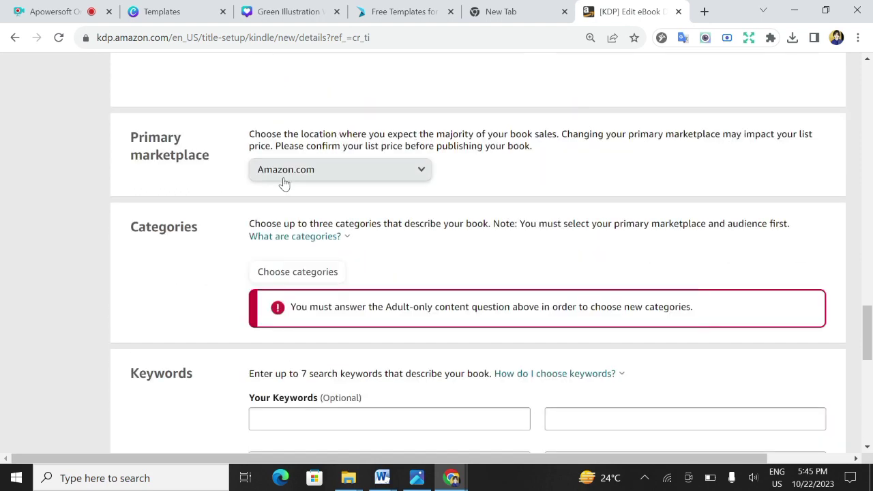
scroll(322, 191, "down", 6)
scroll(345, 191, "down", 1)
scroll(345, 192, "up", 2)
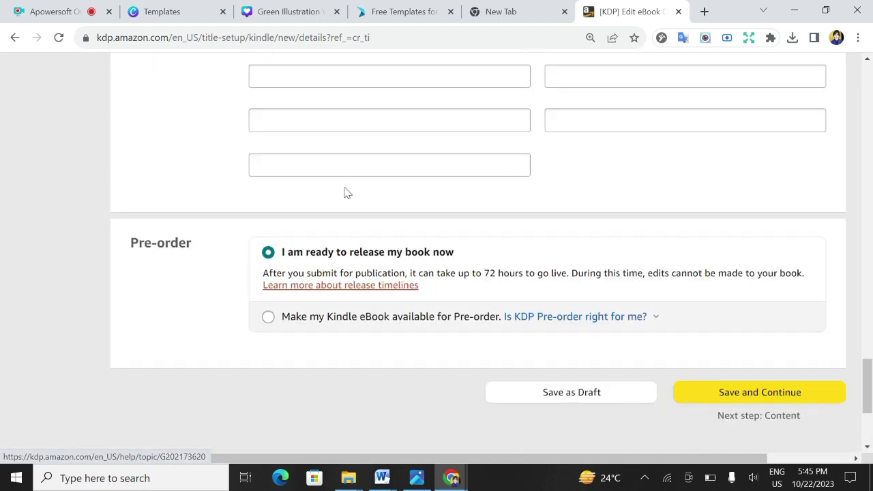
scroll(337, 191, "up", 3)
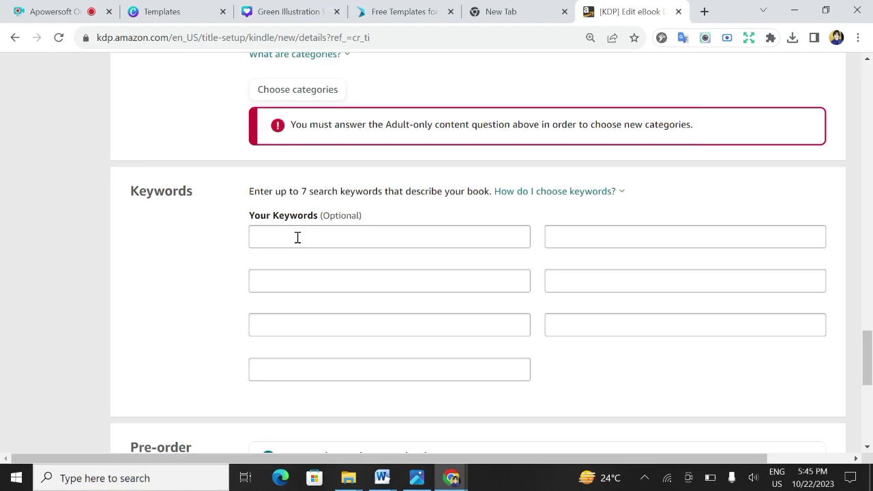
scroll(297, 237, "up", 3)
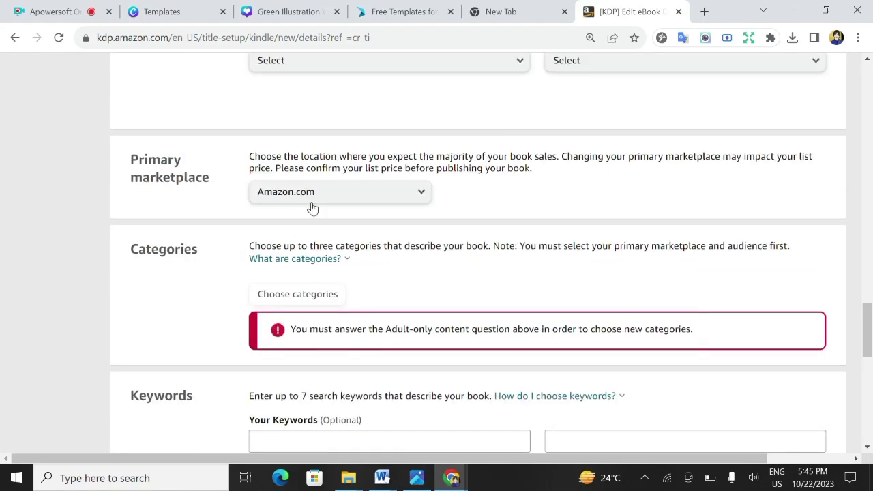
scroll(253, 238, "down", 3)
left_click(277, 238)
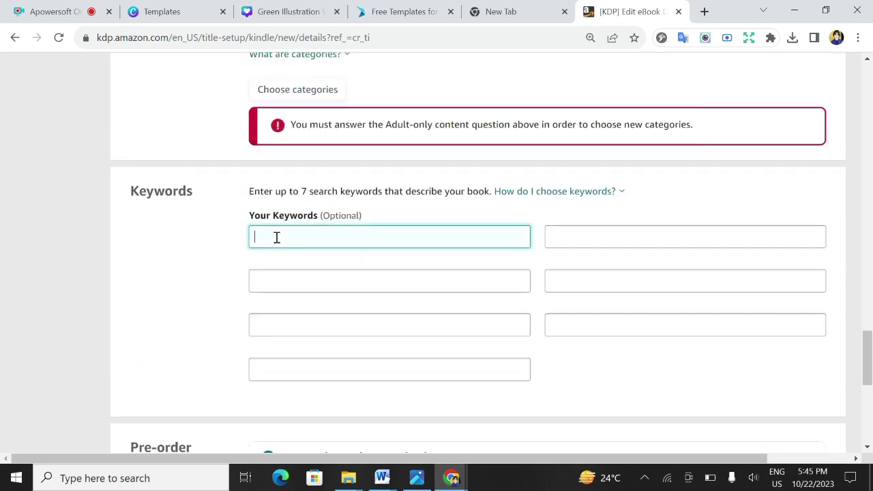
scroll(348, 184, "up", 3)
scroll(337, 198, "down", 1)
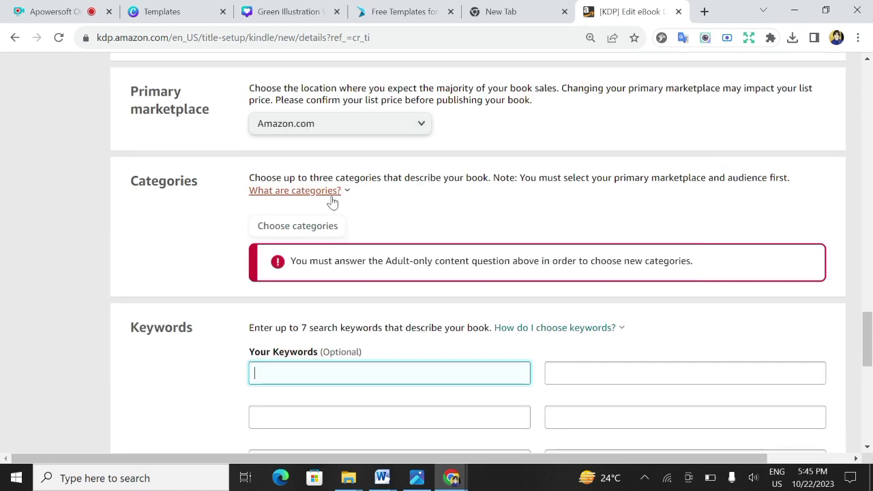
- Answer No to the sexually explicit images or title question under Primary Audience so that categories can be chosen
left_click(333, 194)
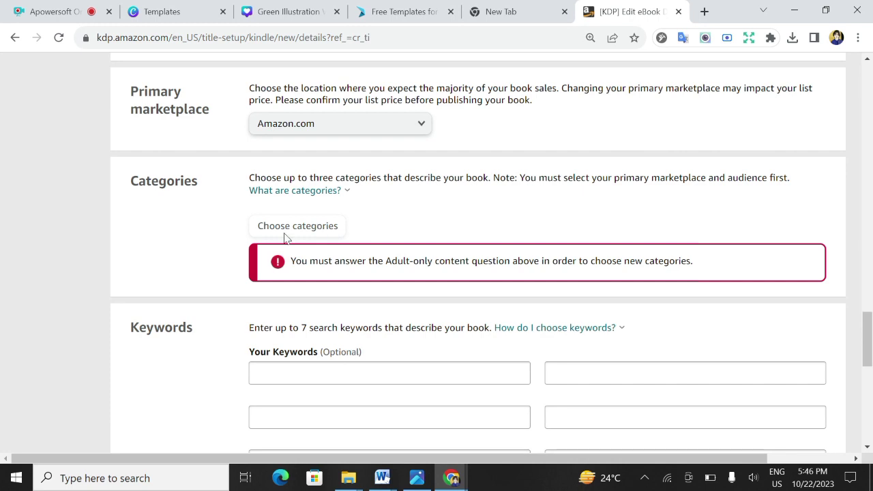
scroll(319, 229, "up", 2)
scroll(319, 229, "up", 2)
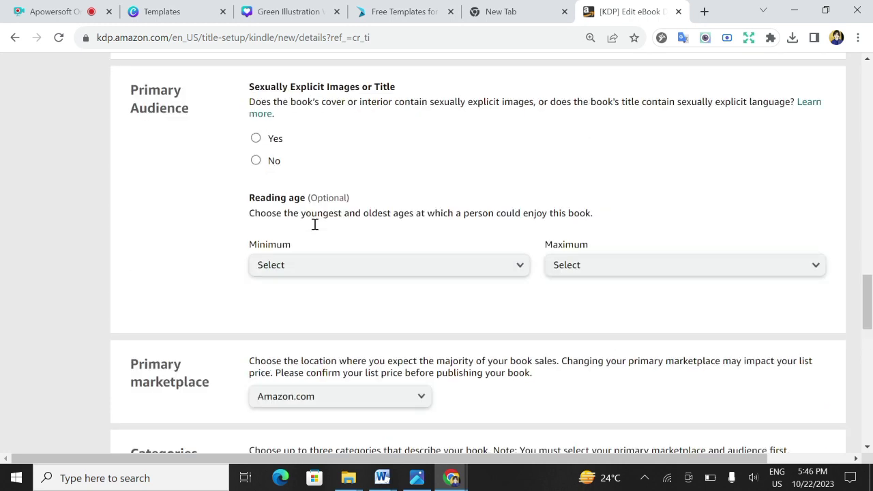
scroll(302, 228, "up", 1)
left_click_drag(129, 166, 227, 208)
left_click(255, 230)
scroll(327, 246, "down", 5)
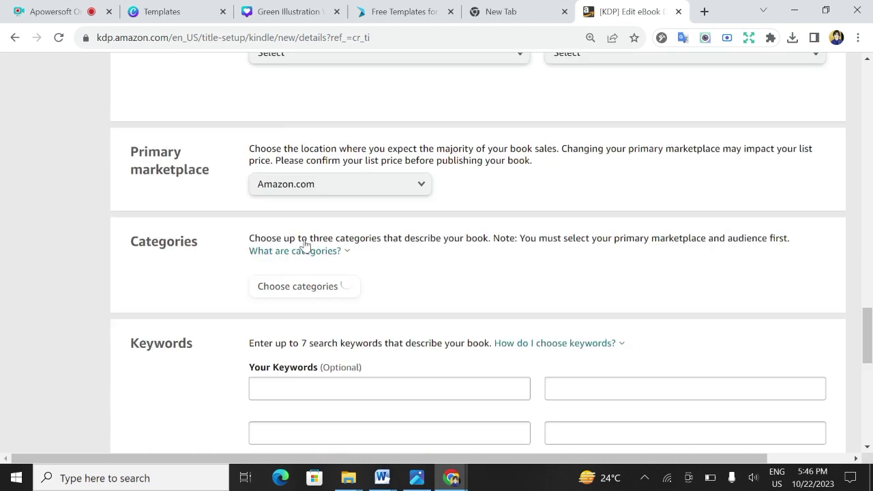
scroll(307, 236, "up", 1)
scroll(298, 236, "down", 1)
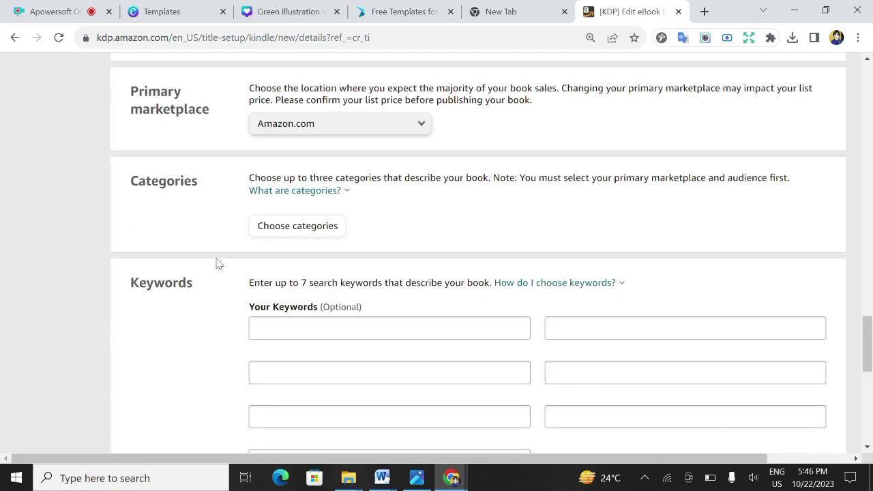
- Start choosing the book's categories and set the Kindle Books category to Literature & Fiction
left_click(270, 234)
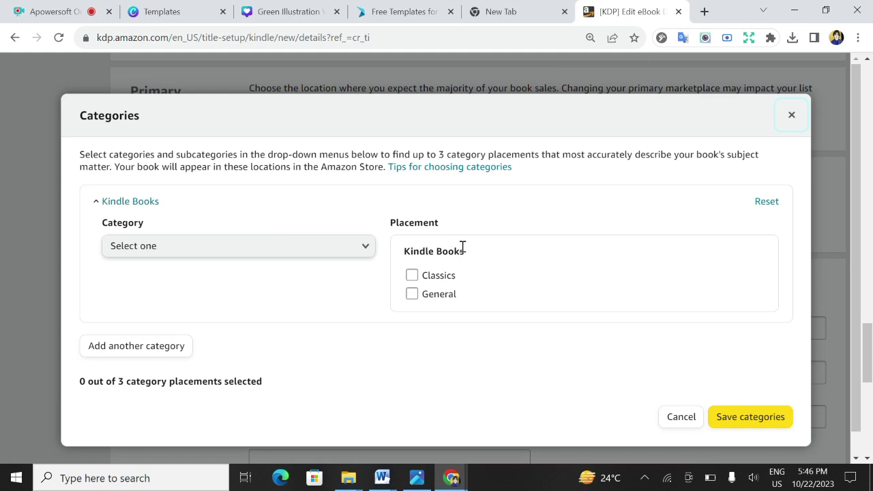
left_click_drag(465, 251, 419, 251)
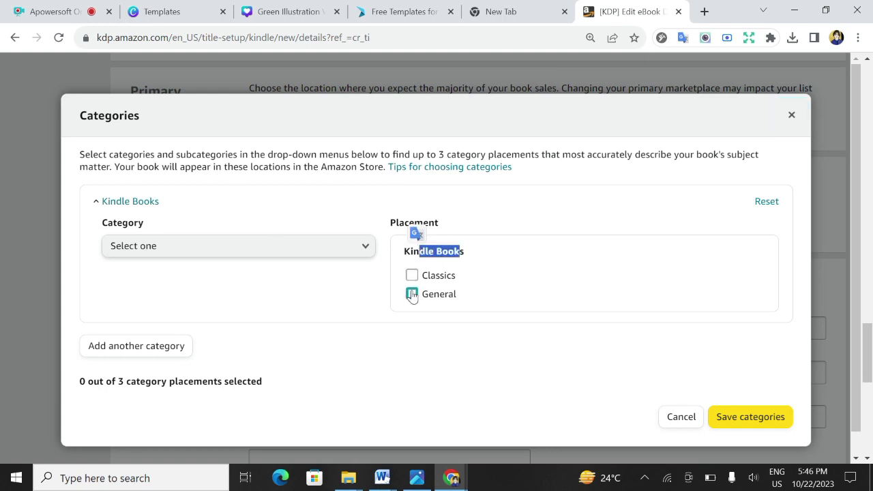
left_click(368, 249)
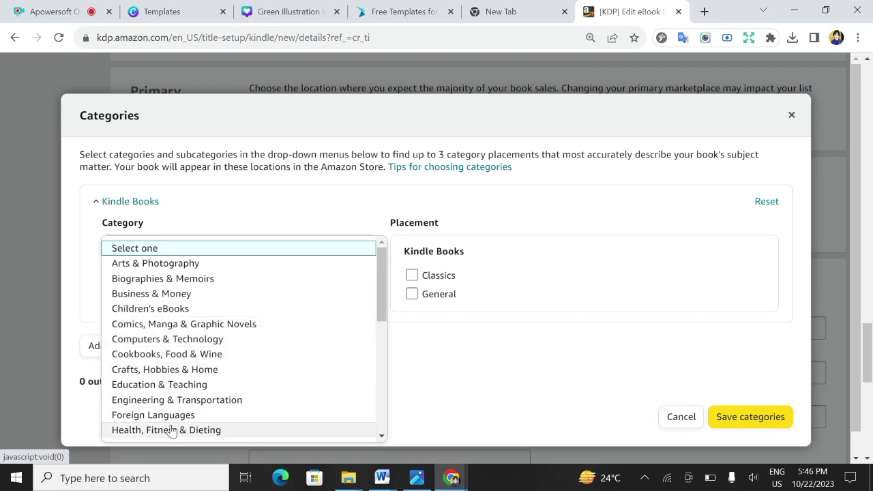
scroll(170, 402, "down", 3)
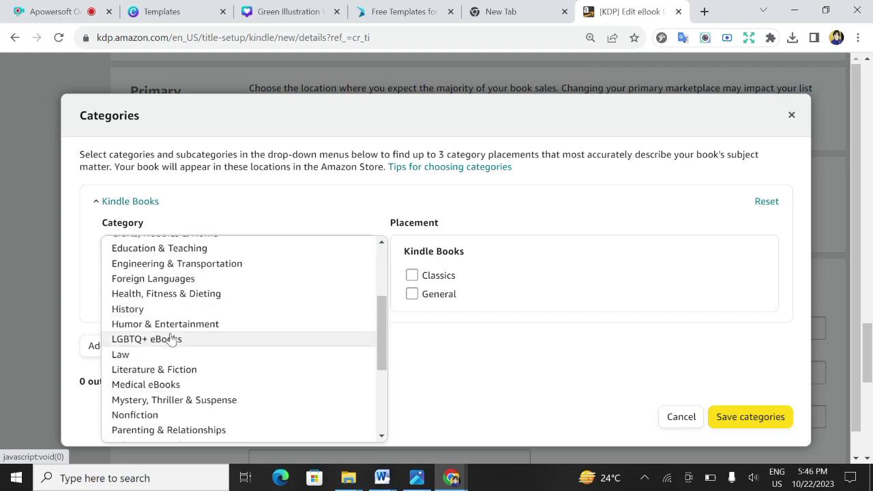
left_click(165, 374)
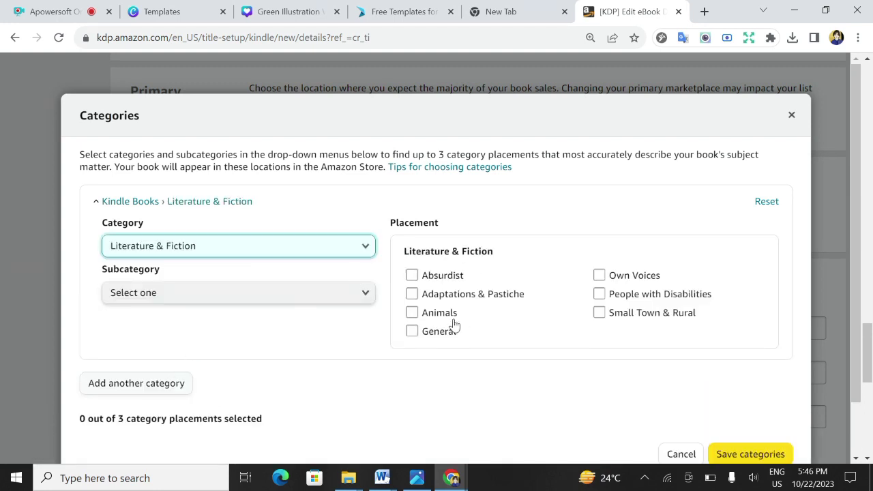
- Select only the General placement under Literature & Fiction and save the categories
left_click(413, 314)
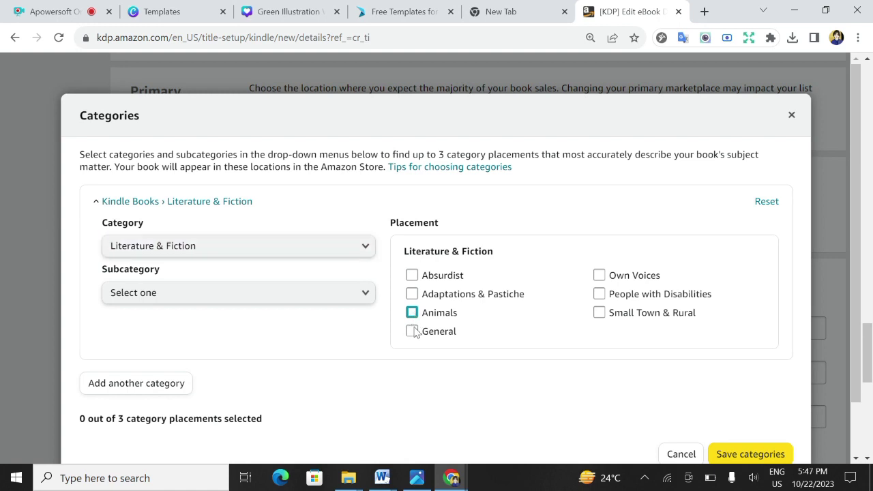
left_click(413, 333)
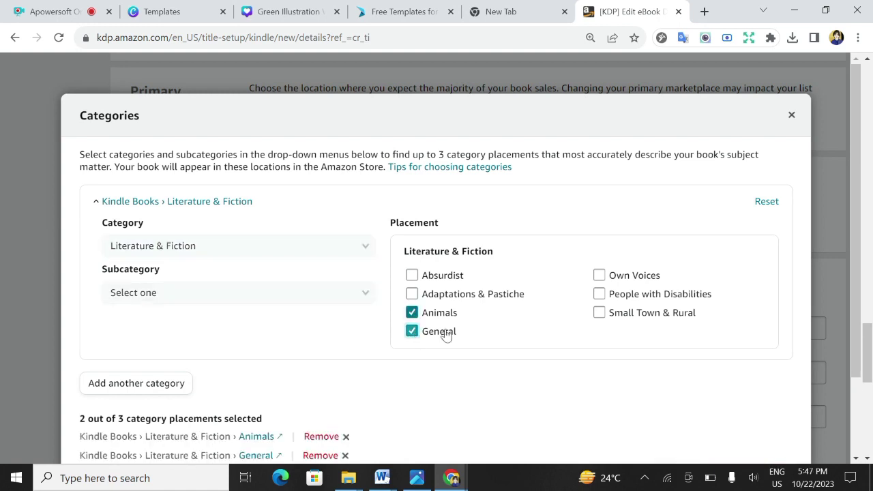
left_click(412, 314)
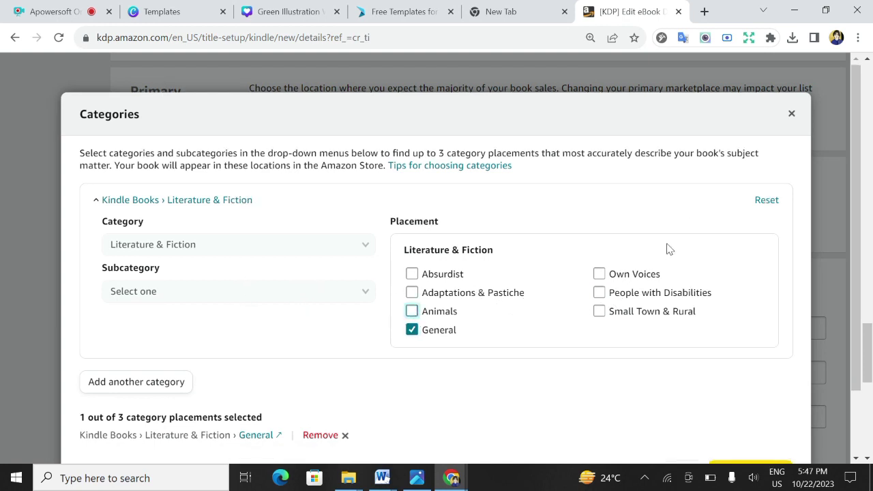
scroll(368, 323, "down", 1)
left_click(738, 389)
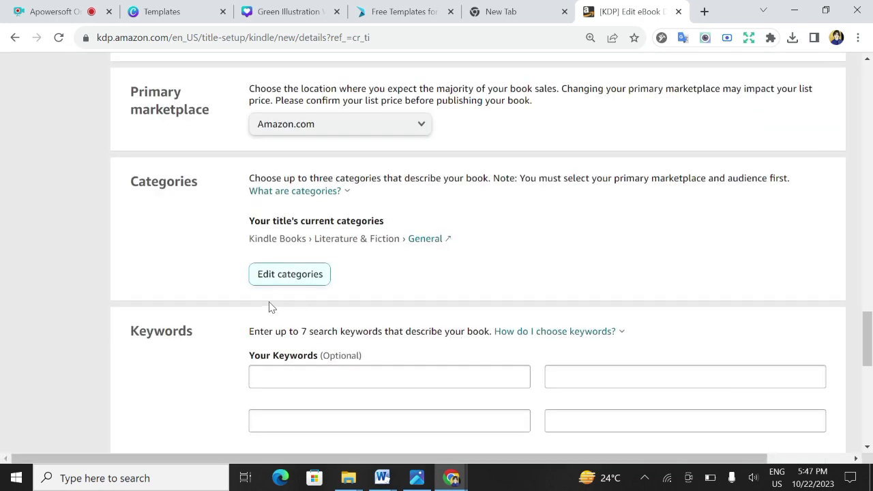
- Paste the title Monkey And The Crocodile as the first keyword and enter the author's name as the second
scroll(304, 327, "down", 4)
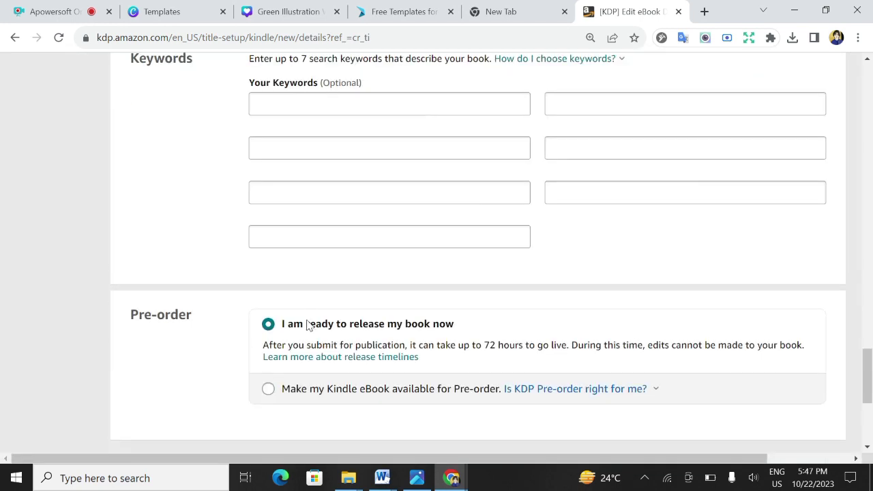
left_click(309, 102)
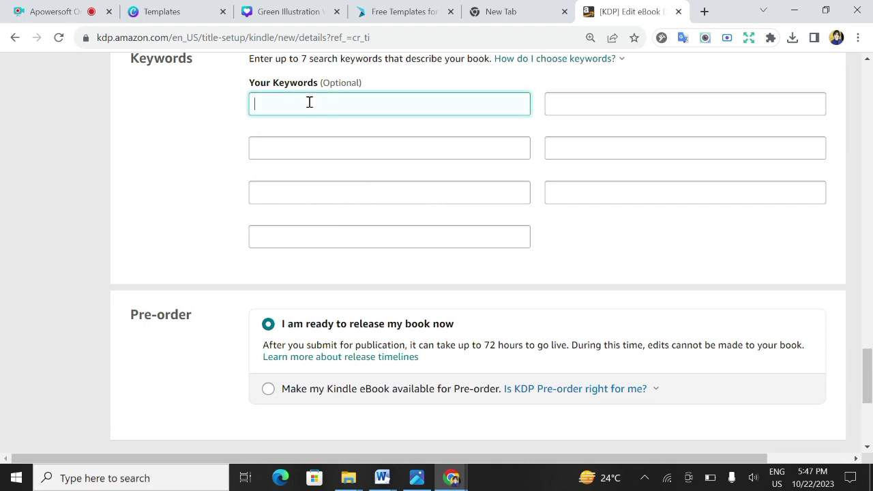
right_click(309, 102)
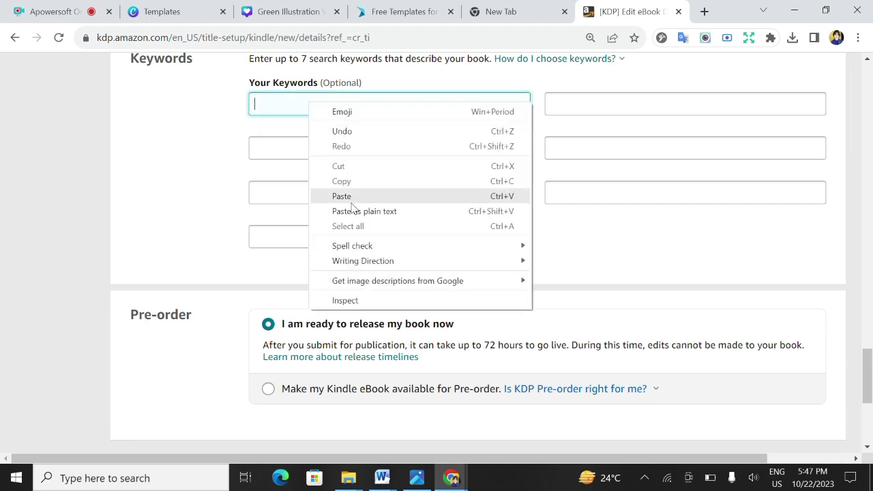
left_click(352, 197)
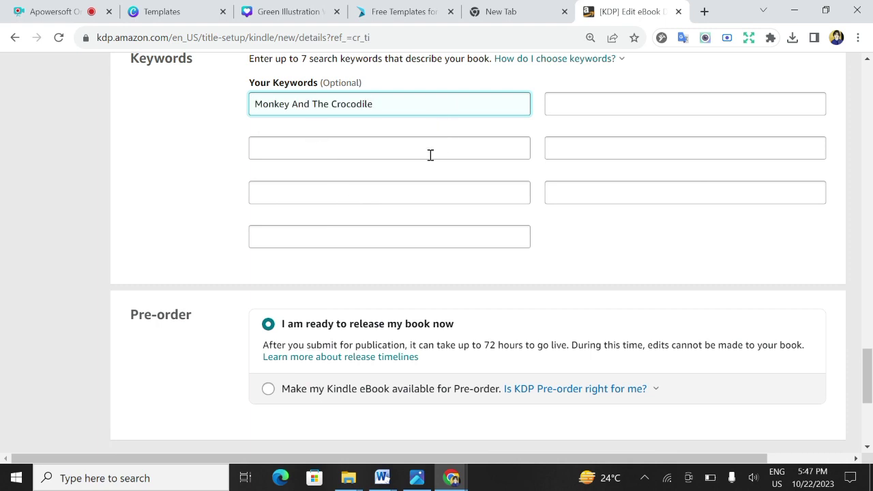
scroll(590, 244, "up", 4)
left_click(599, 381)
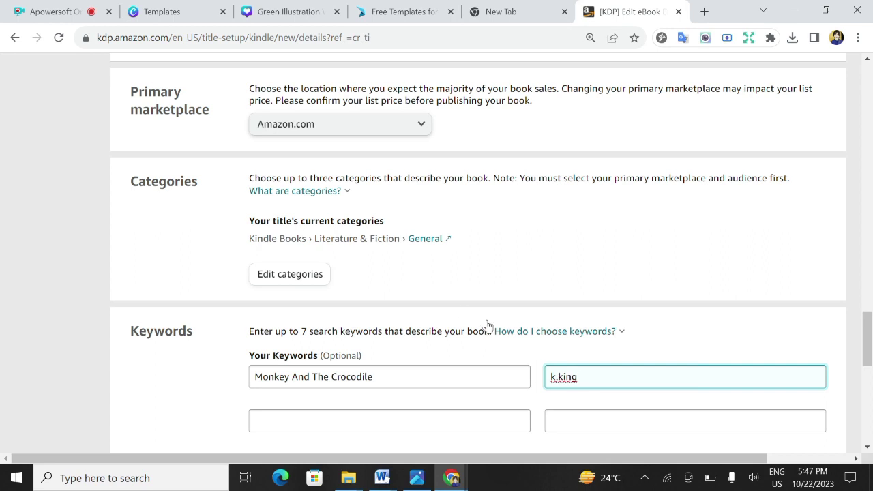
- Copy the word Monkey from the first keyword and paste it as the third keyword
scroll(478, 321, "down", 4)
left_click(275, 151)
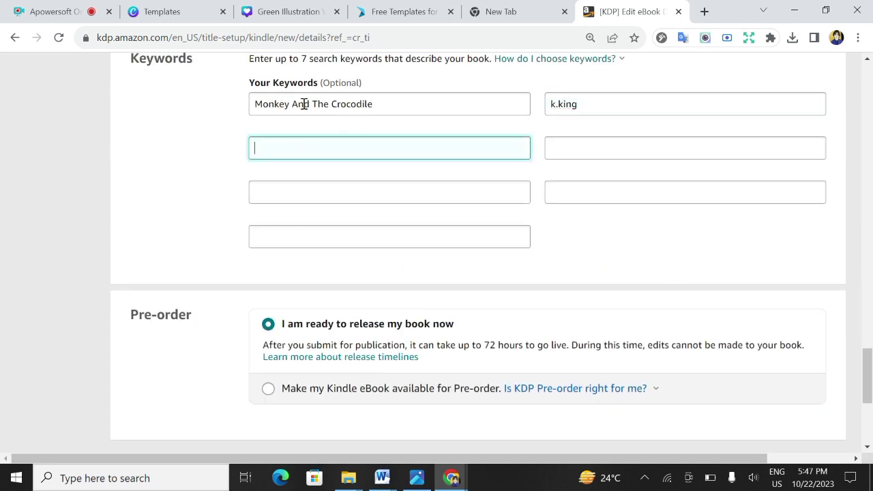
left_click_drag(254, 103, 289, 109)
right_click(279, 104)
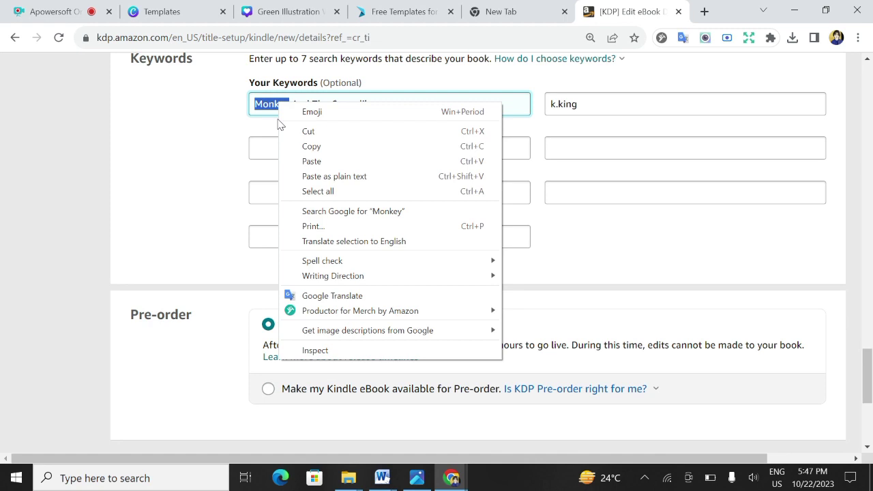
left_click(305, 146)
right_click(292, 151)
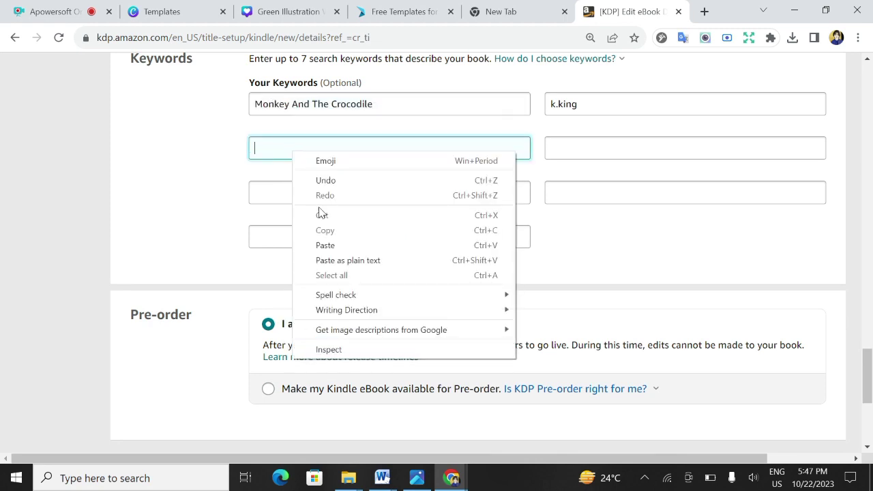
left_click(325, 246)
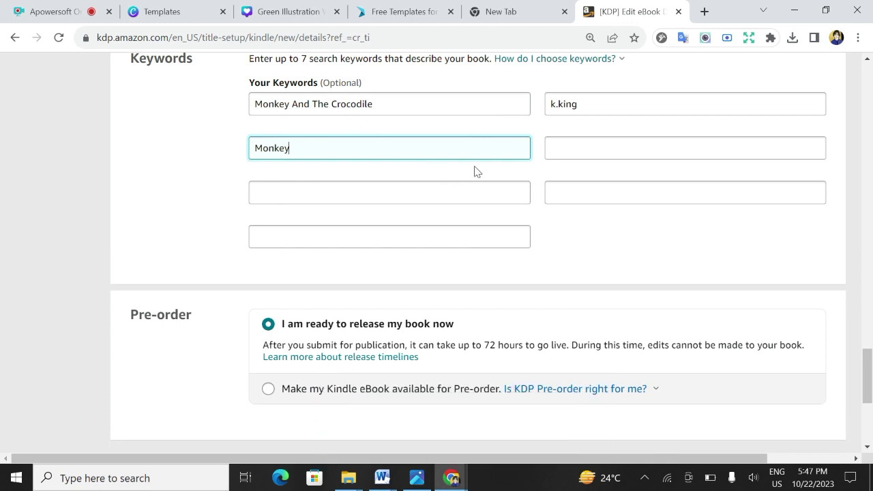
- Copy the word Crocodile from the first keyword and paste it as the fourth keyword
left_click(575, 146)
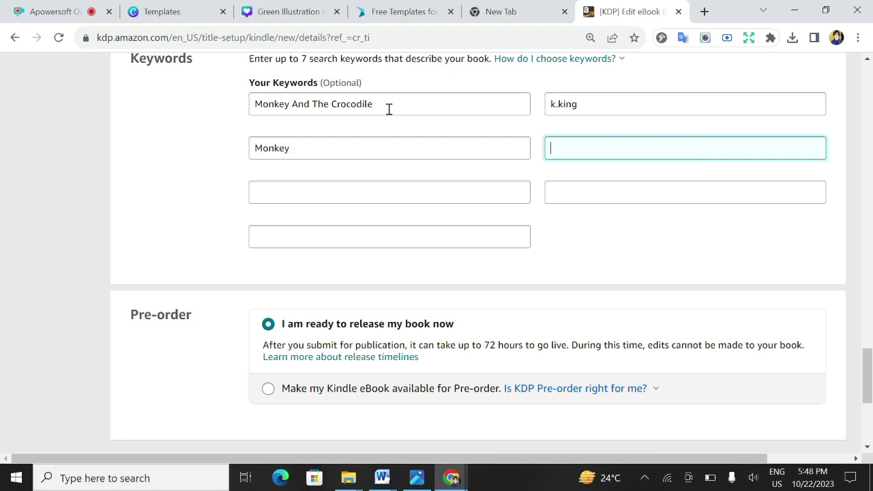
double_click(333, 103)
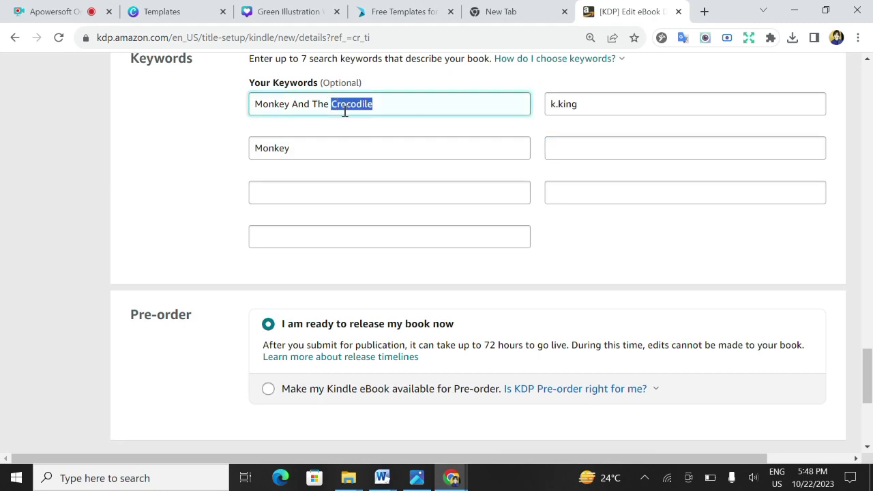
right_click(341, 109)
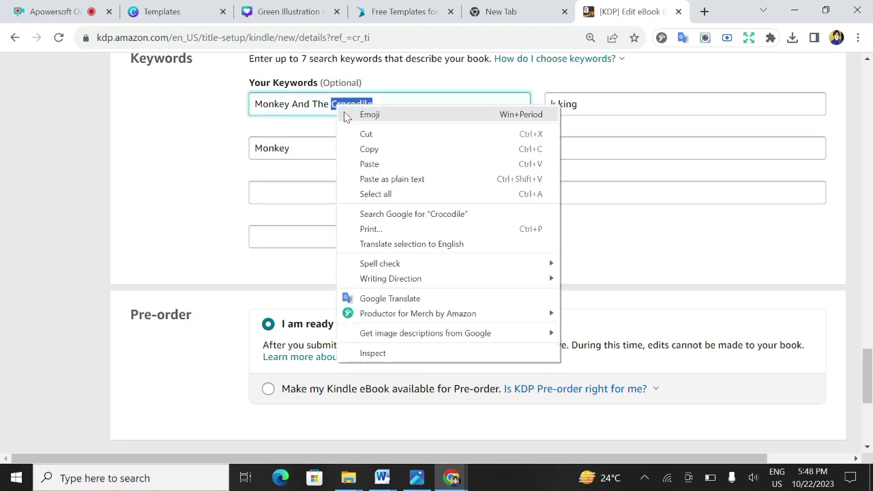
left_click(363, 150)
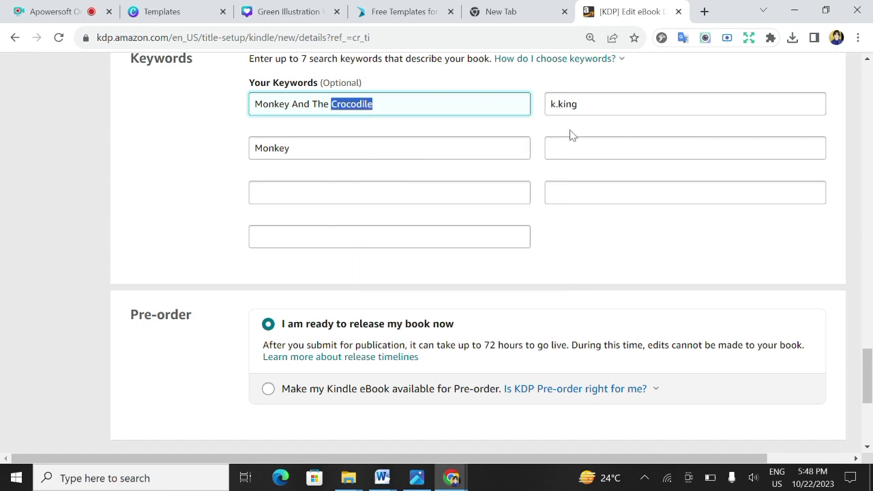
left_click(562, 148)
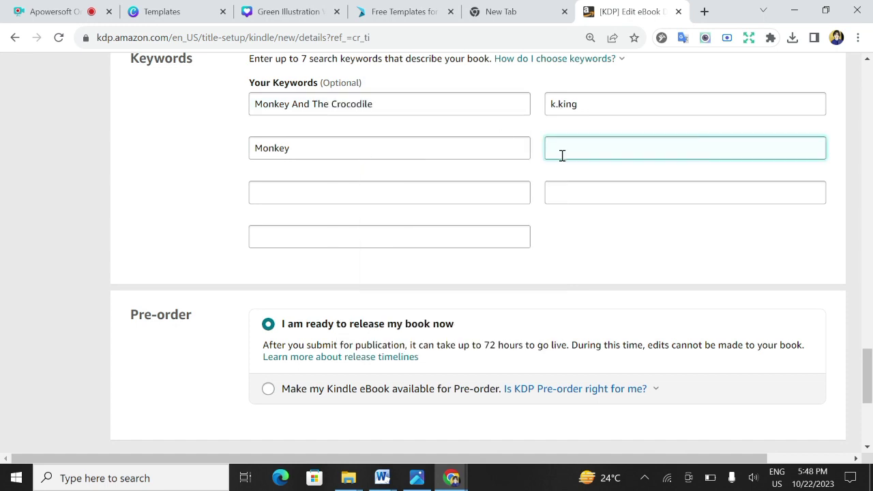
right_click(561, 153)
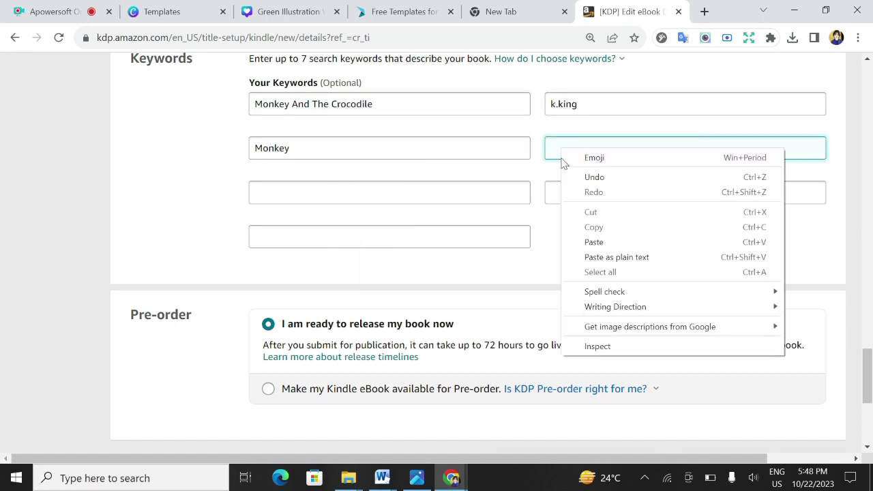
left_click(593, 242)
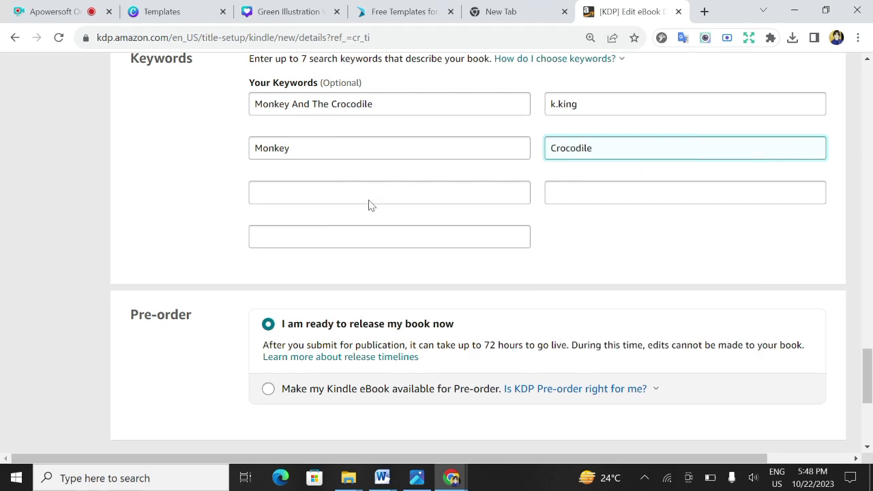
- Save the Kindle eBook details and continue to the Content stage
scroll(211, 253, "down", 2)
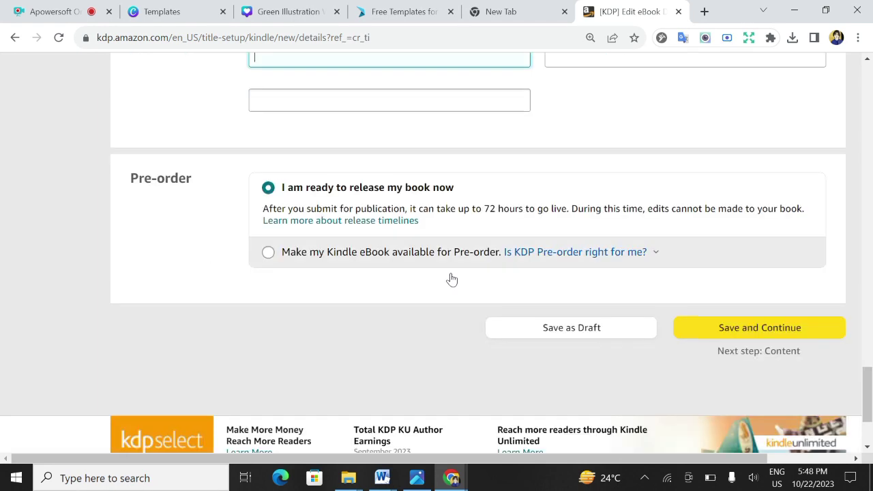
left_click(754, 331)
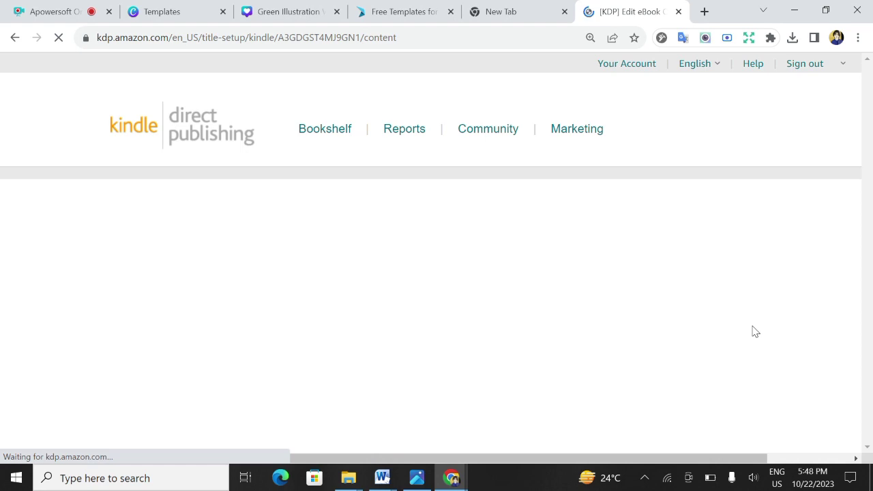
- Add digital rights management to the Kindle eBook and upload the manuscript monky.docx from the Downloads folder
scroll(466, 257, "down", 10)
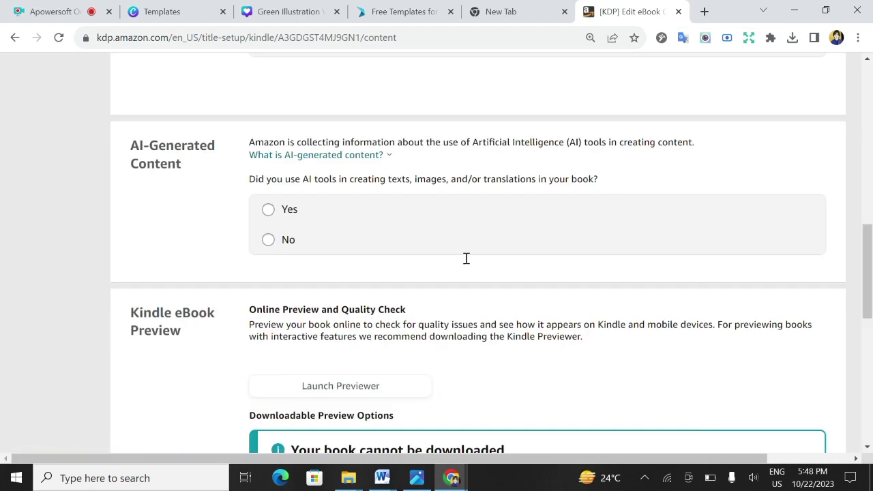
scroll(411, 241, "up", 3)
scroll(399, 246, "up", 4)
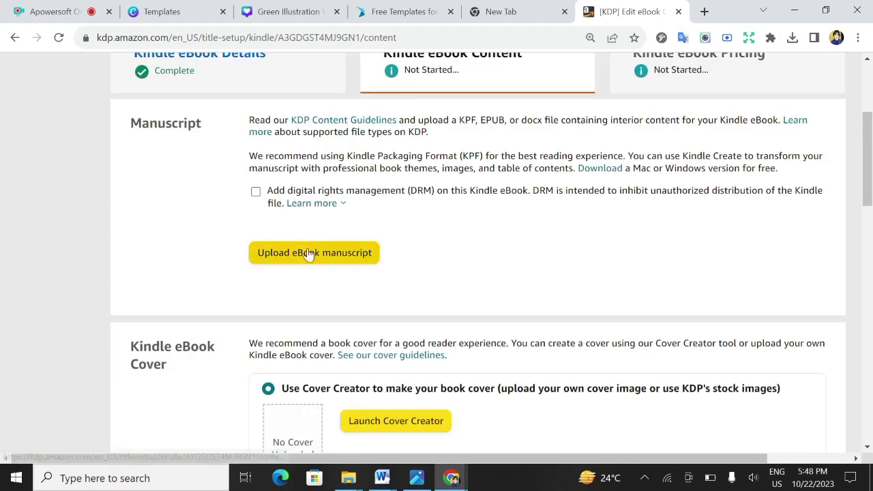
scroll(353, 239, "up", 2)
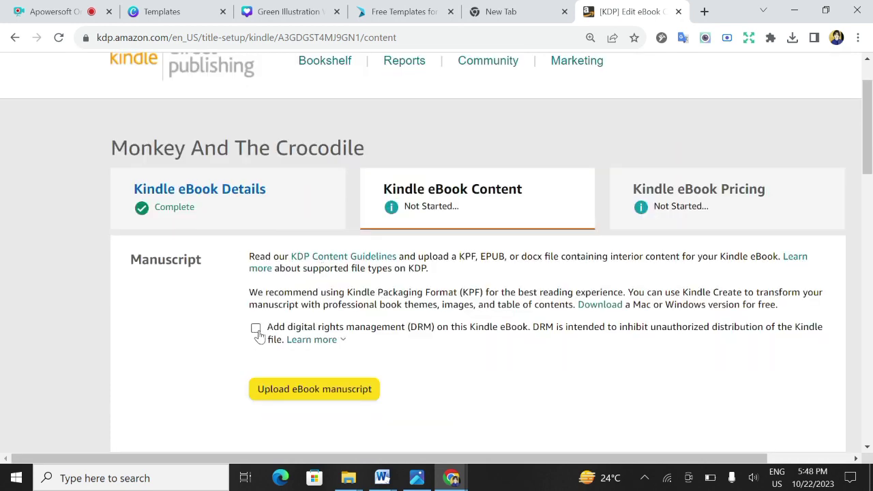
left_click(292, 391)
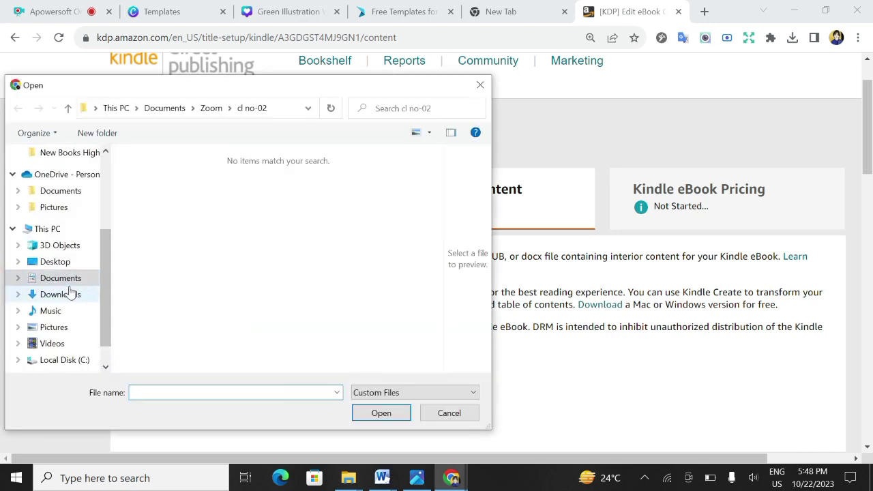
left_click(69, 294)
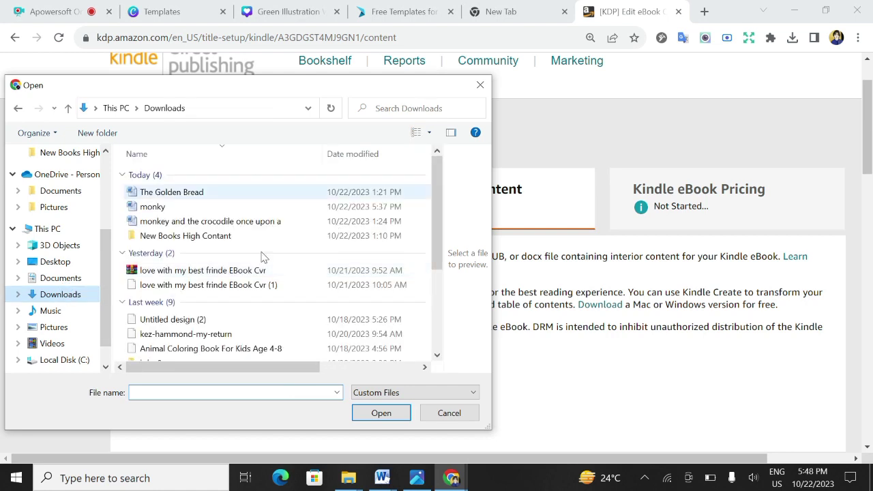
left_click(202, 212)
left_click(388, 418)
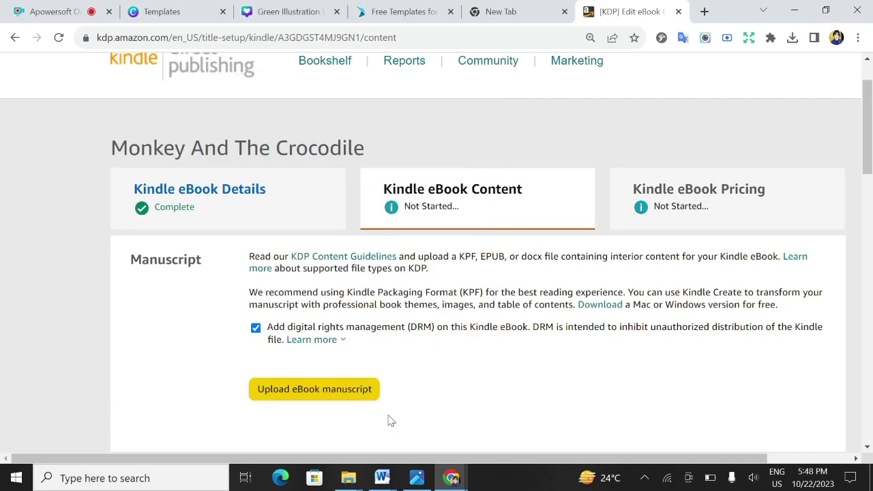
- Choose to upload an existing JPG/TIFF cover for the eBook and check the Downloads folder for the cover file
scroll(416, 375, "down", 4)
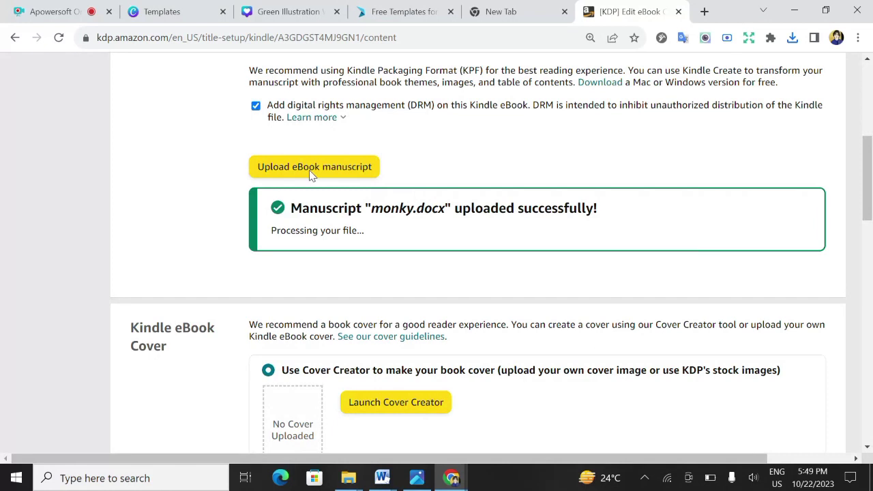
scroll(447, 232, "down", 3)
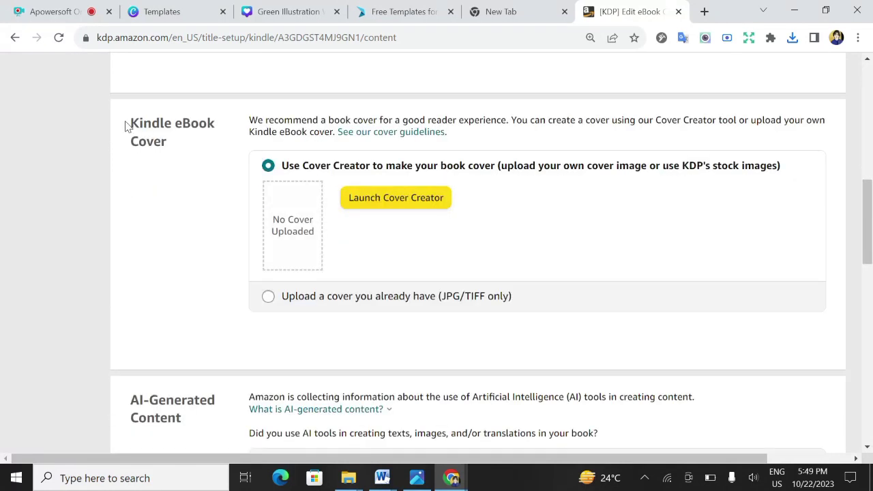
left_click_drag(127, 123, 168, 152)
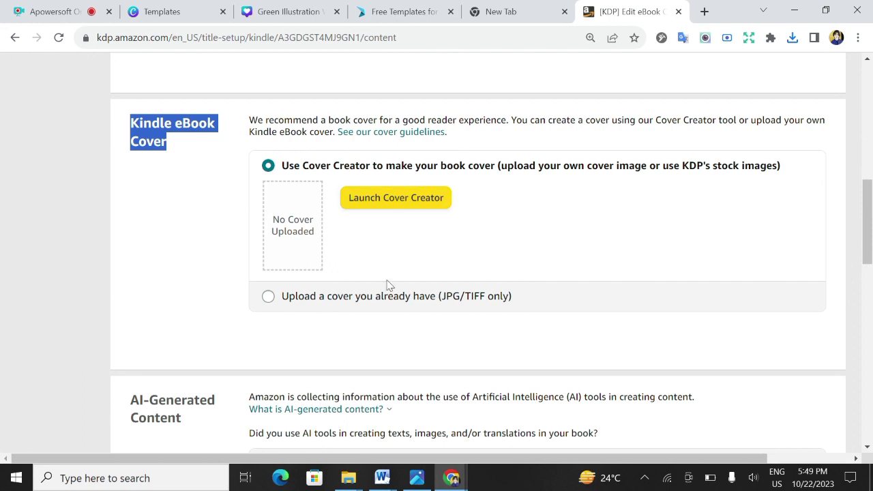
left_click(283, 302)
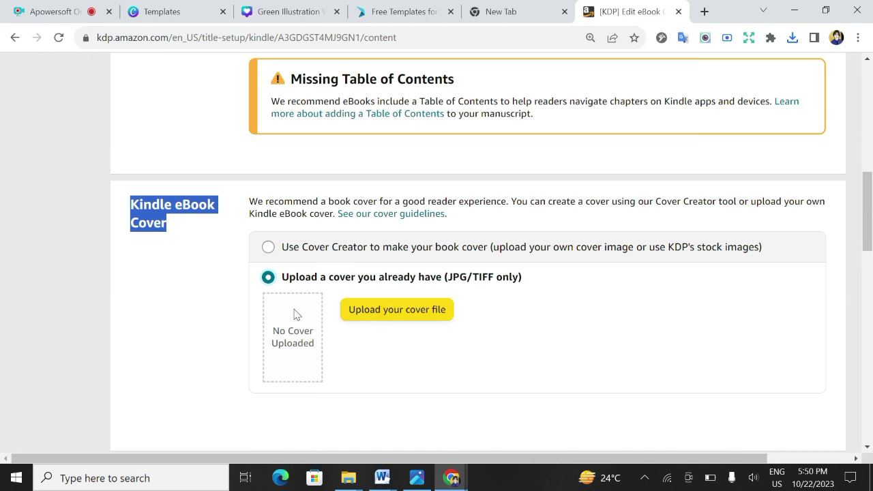
left_click(382, 315)
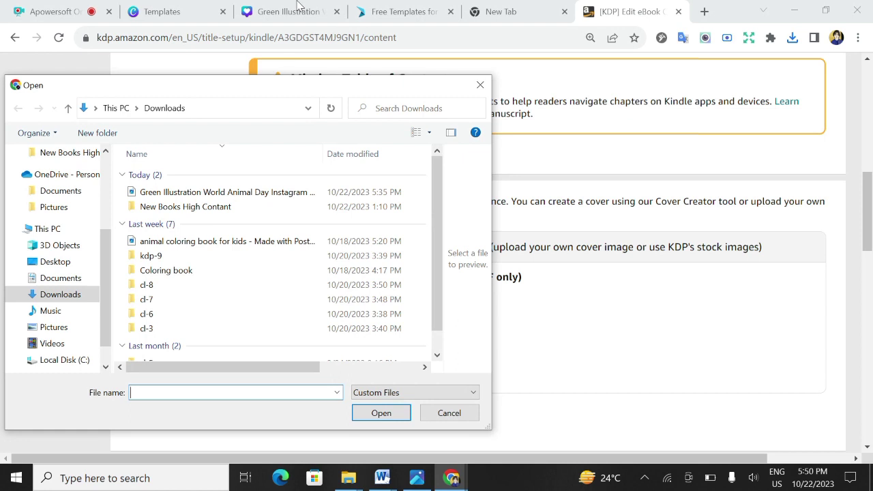
left_click(480, 85)
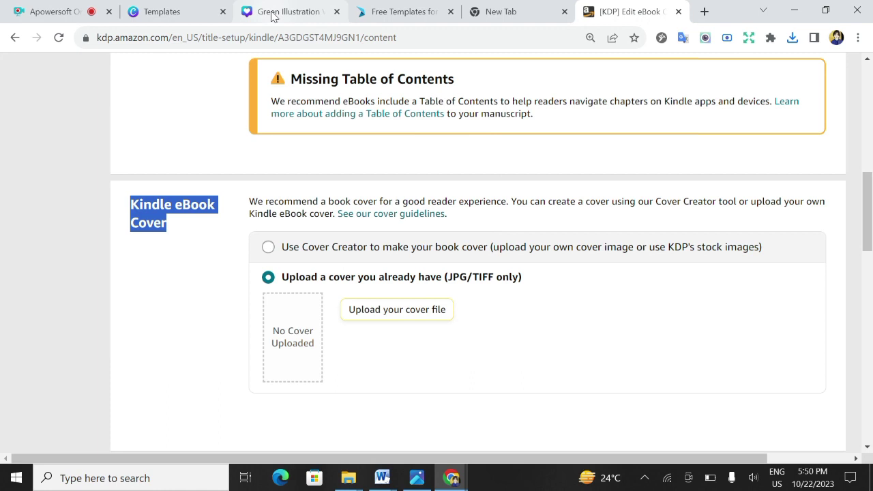
- Switch to the Monkey and the Crocodile cover design in Canva and download it as a PNG
left_click(273, 14)
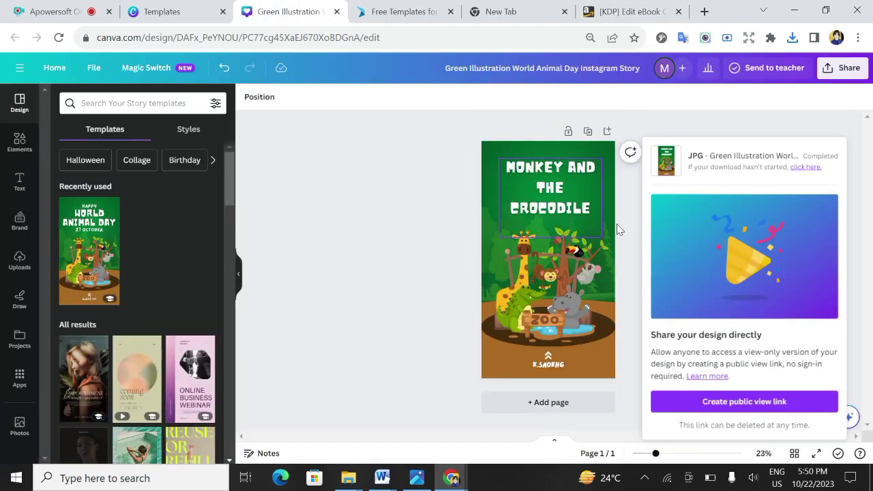
left_click(362, 235)
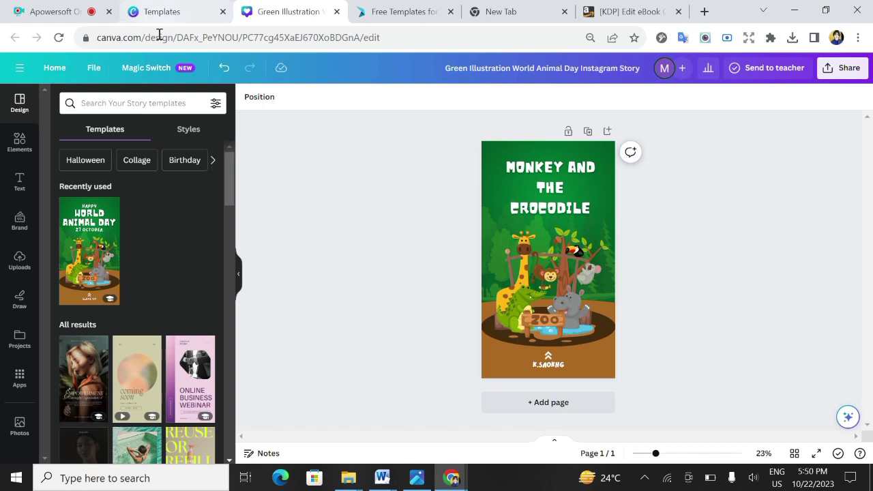
left_click(850, 69)
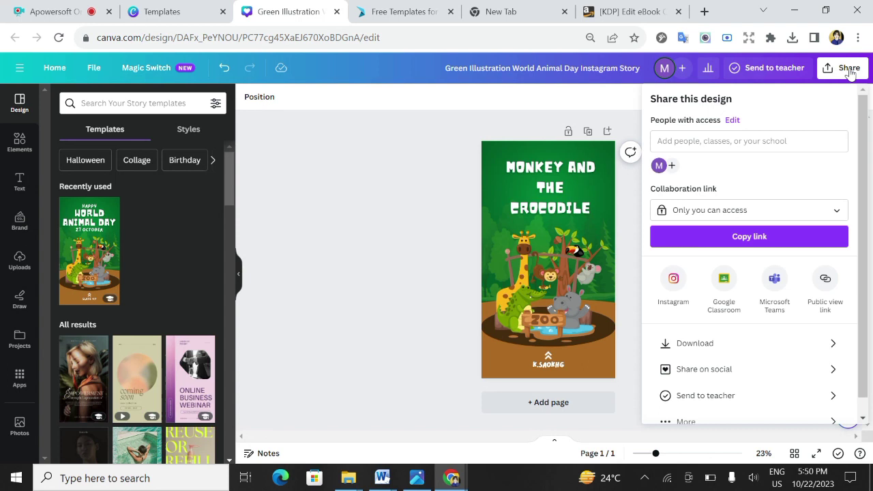
left_click(701, 350)
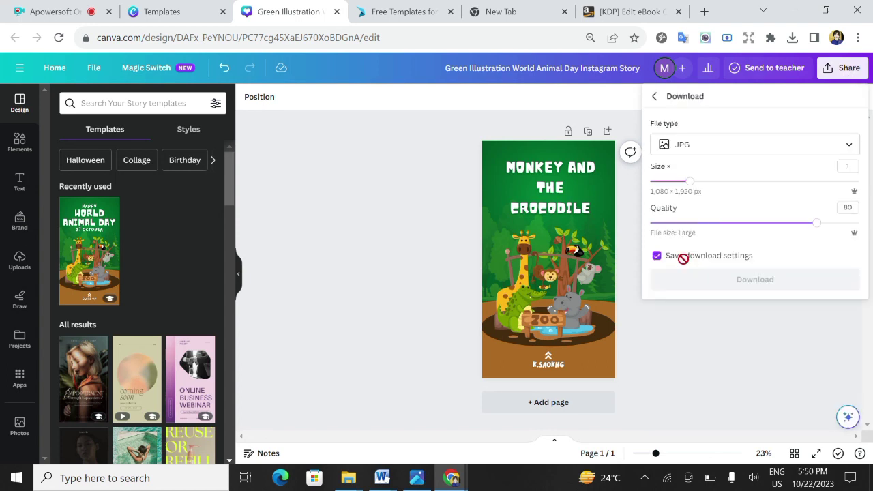
left_click(846, 146)
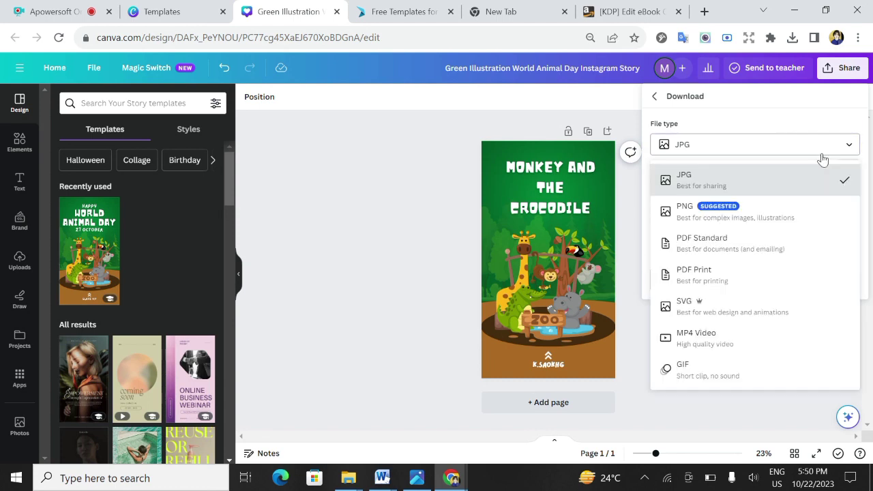
left_click(693, 213)
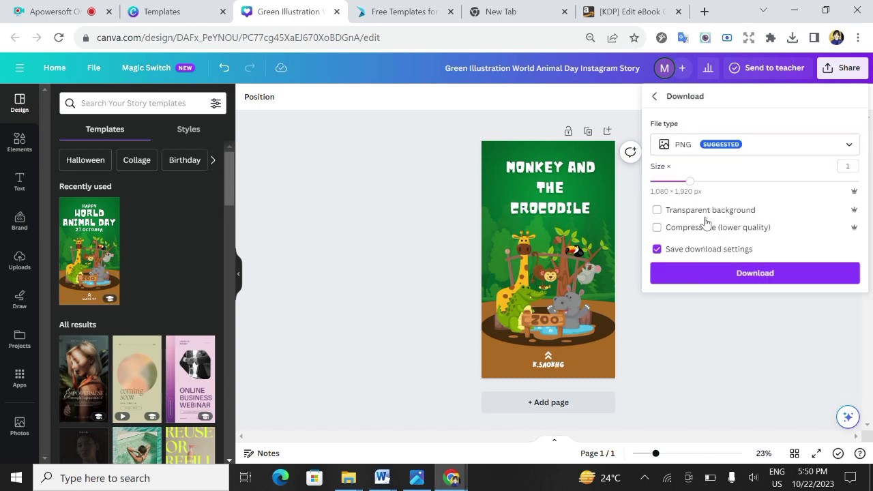
left_click(735, 273)
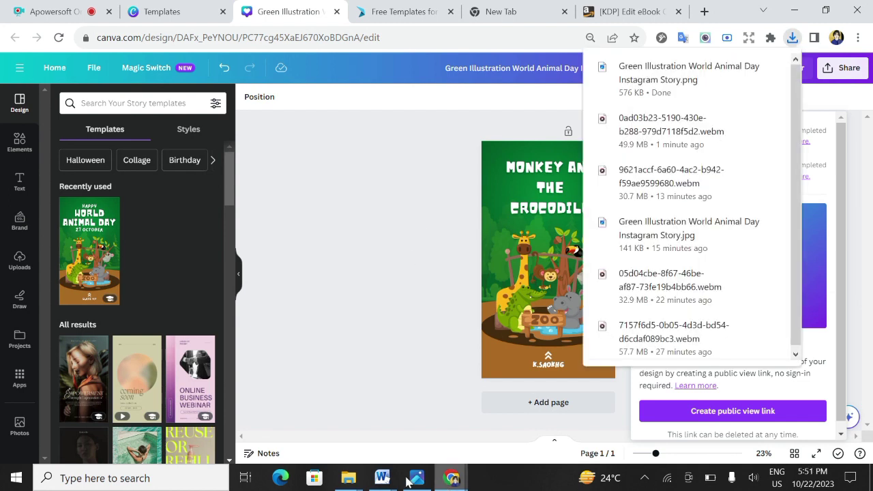
left_click(455, 481)
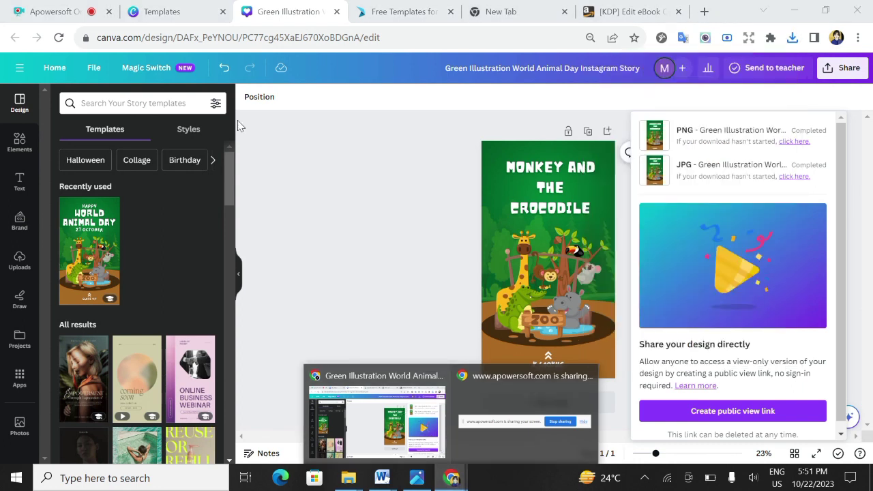
left_click(307, 175)
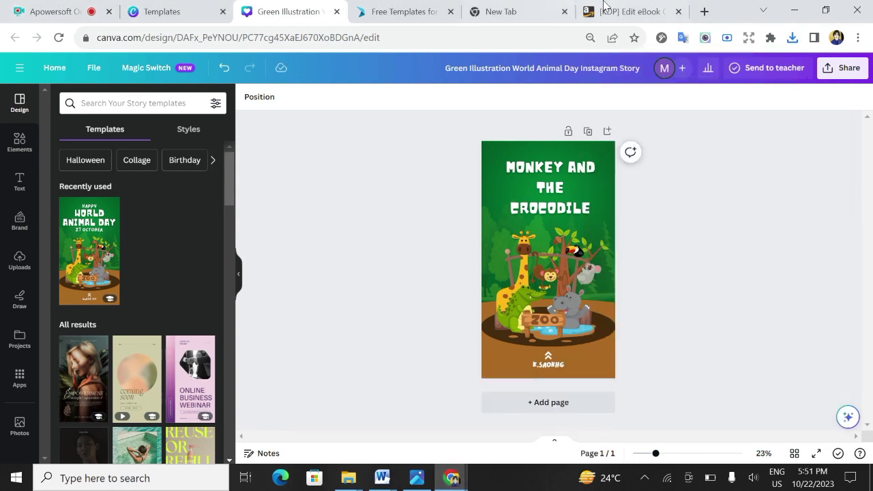
- Return to the KDP content page and upload the Green Illustration World Animal Day Instagram Story JPG as the eBook cover
left_click(604, 10)
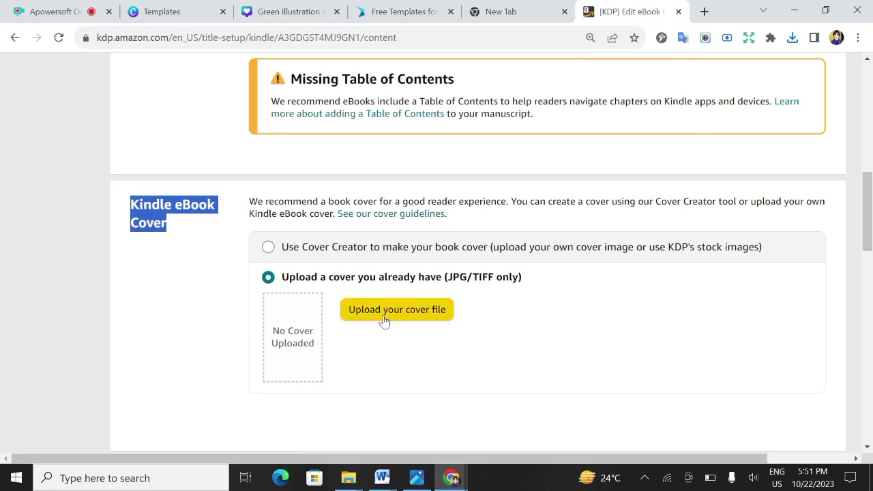
left_click(404, 311)
left_click(410, 310)
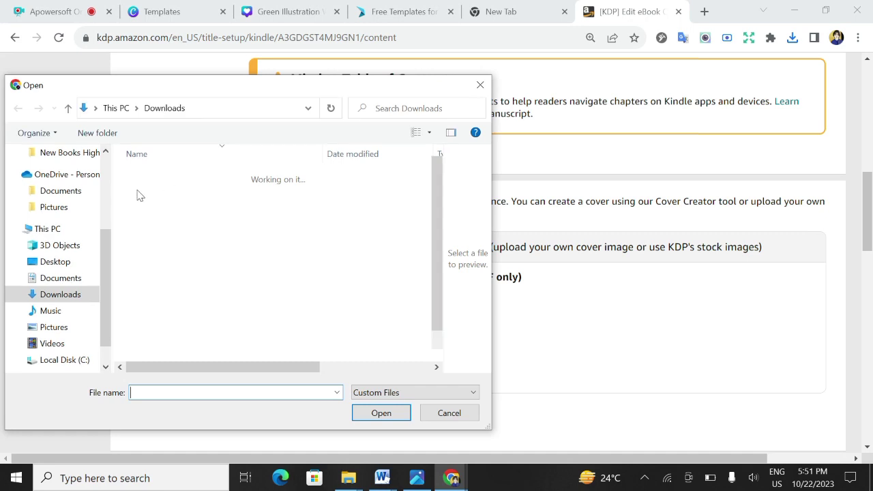
left_click(225, 192)
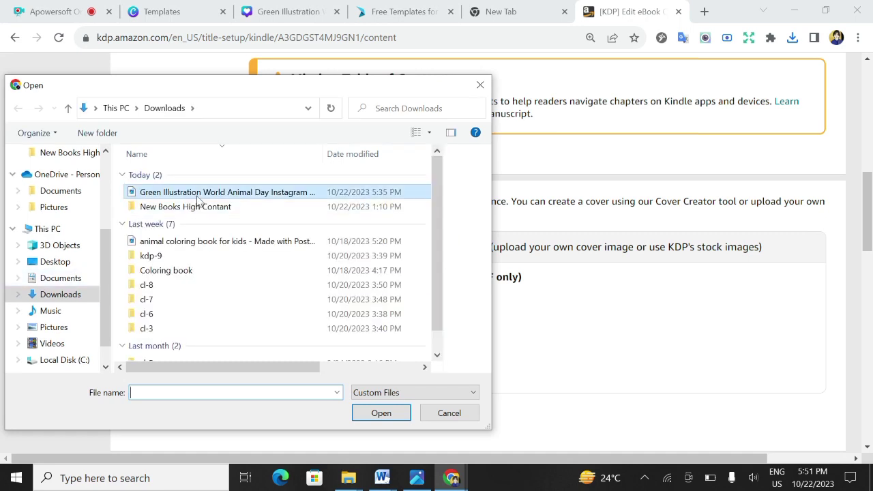
left_click(381, 413)
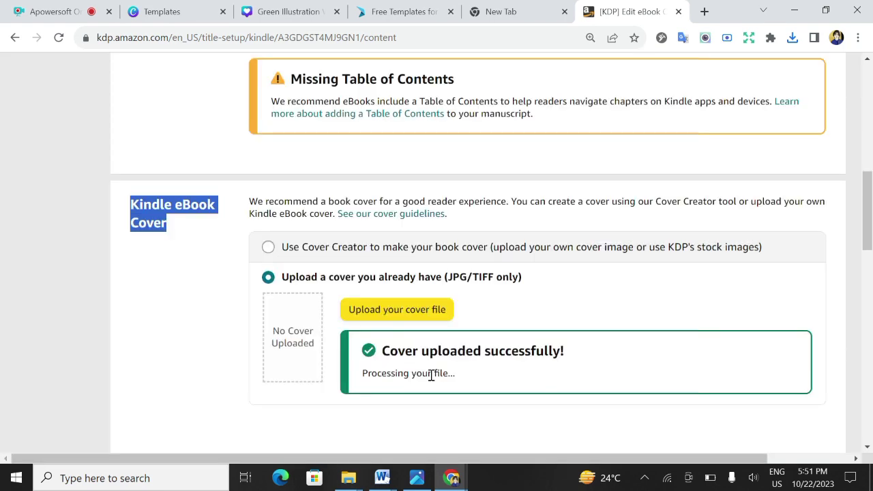
- Answer No to the question about using AI tools in creating the book's texts, images or translations
scroll(431, 376, "down", 3)
left_click(312, 300)
scroll(307, 307, "down", 2)
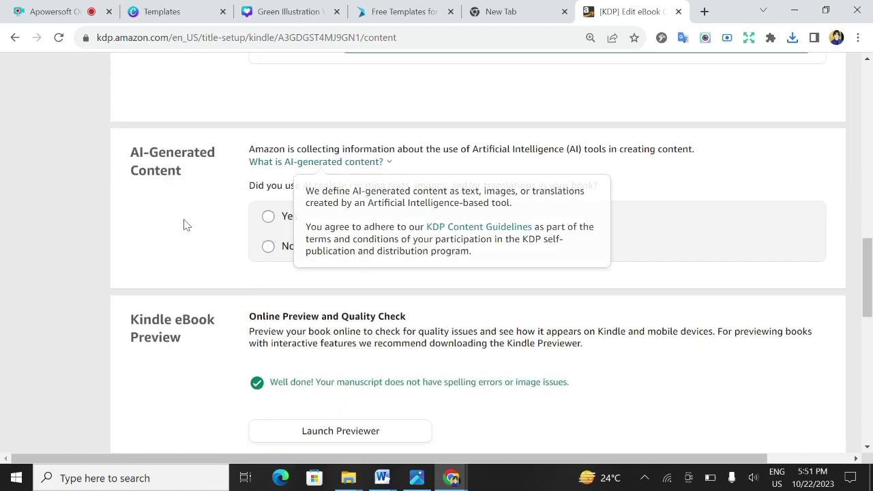
left_click(268, 246)
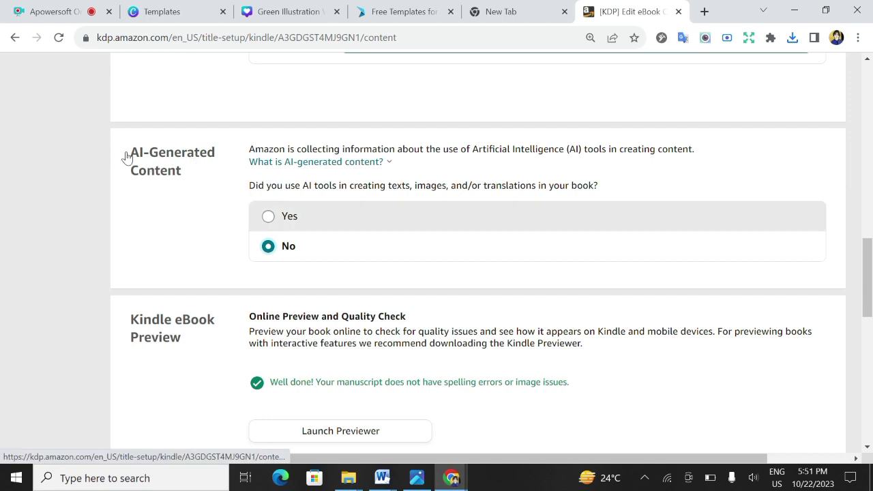
left_click_drag(129, 156, 187, 191)
- Examine the AI-generated content, Kindle eBook preview and ISBN sections of the content page
scroll(252, 297, "down", 3)
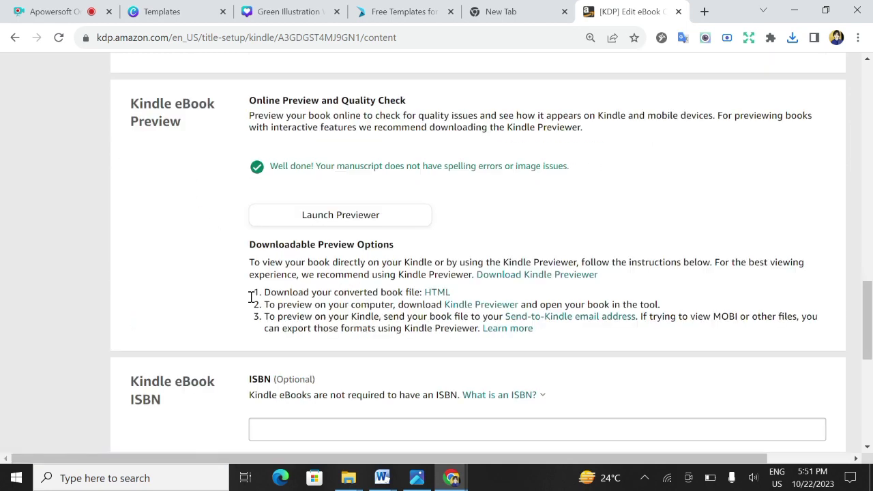
scroll(266, 303, "down", 1)
scroll(335, 307, "down", 2)
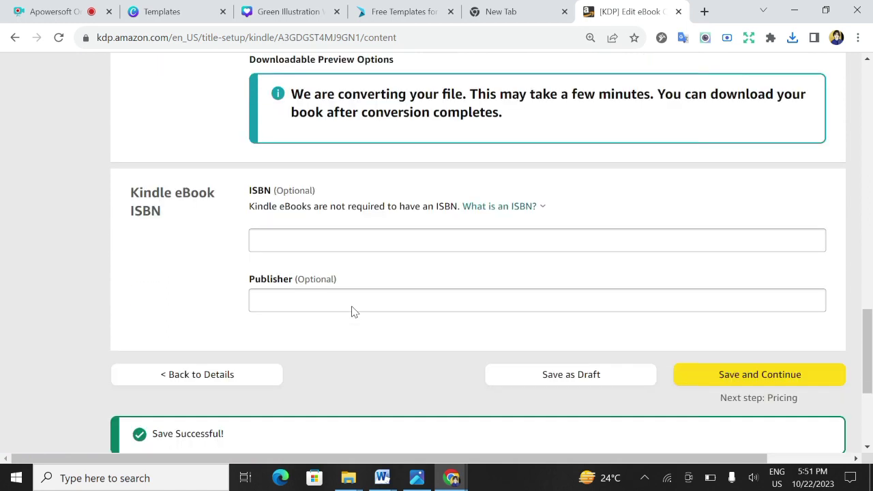
scroll(195, 199, "up", 4)
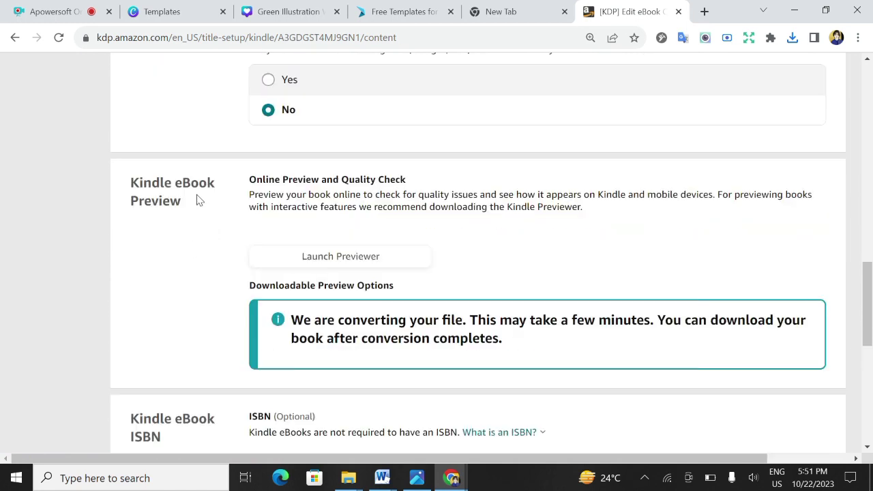
scroll(326, 242, "up", 2)
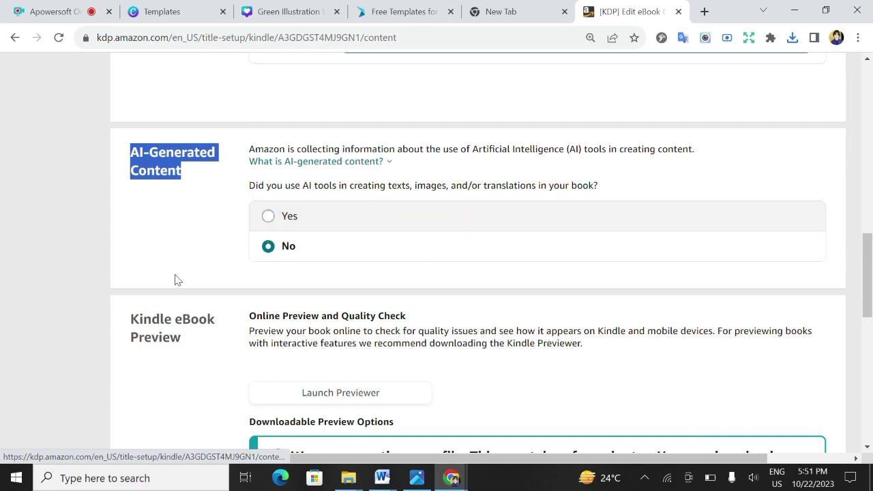
scroll(230, 335, "down", 2)
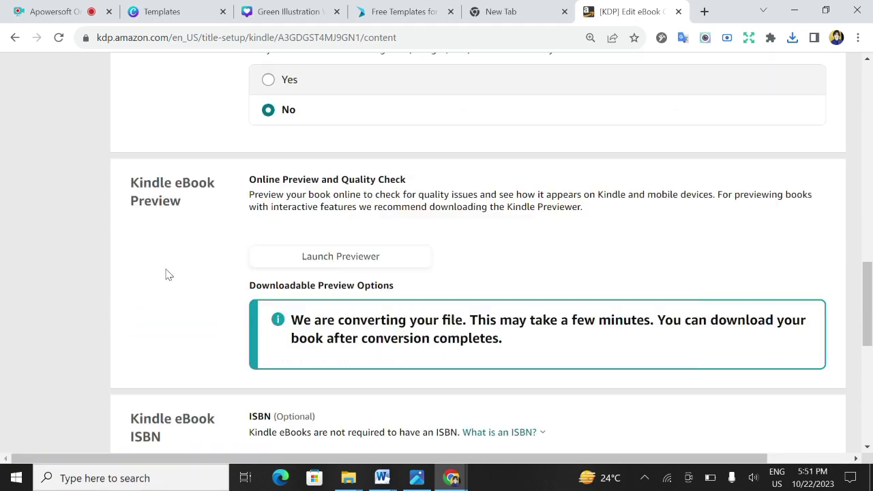
scroll(307, 286, "down", 3)
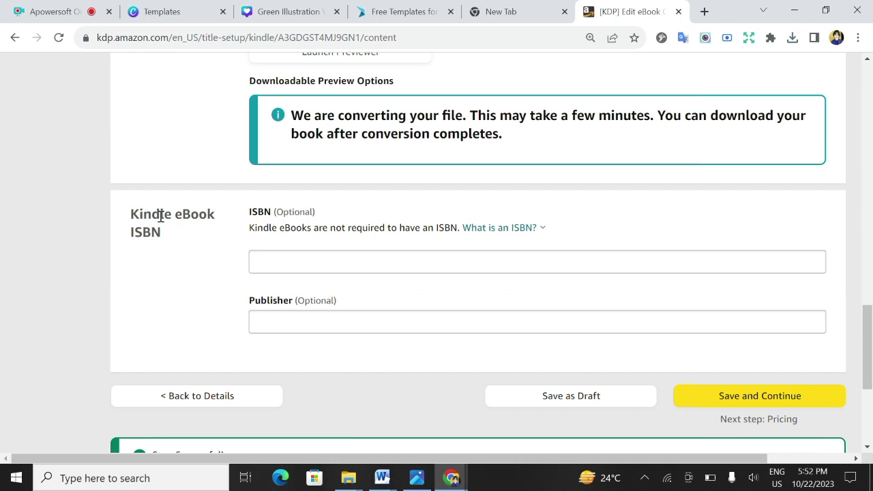
scroll(207, 219, "up", 1)
scroll(206, 219, "up", 3)
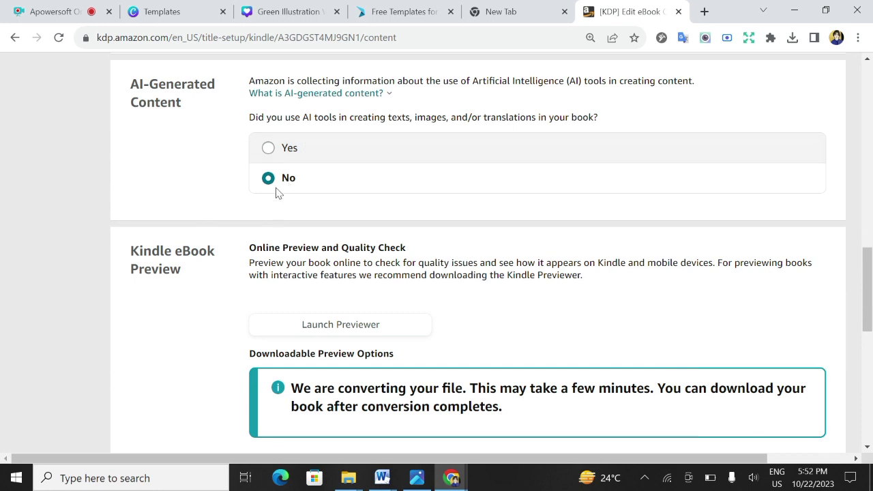
scroll(406, 303, "down", 6)
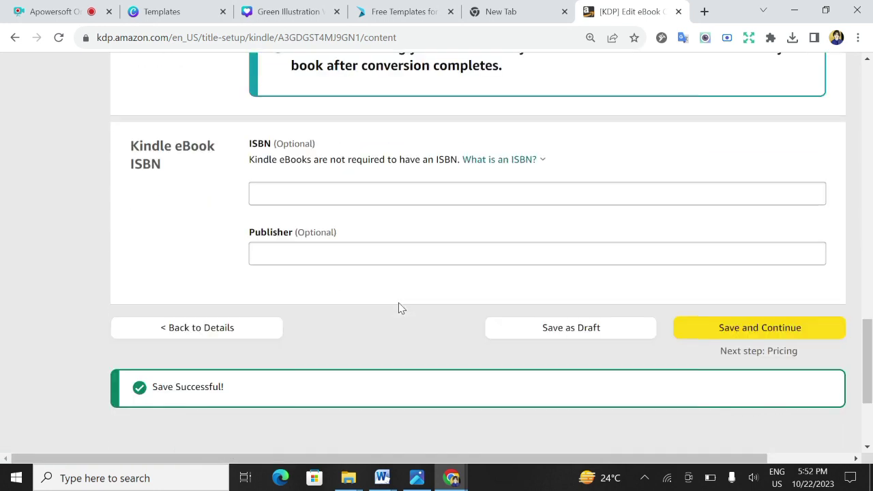
- Save the content page, continue to Kindle eBook Pricing and enroll the book in KDP Select
left_click(737, 259)
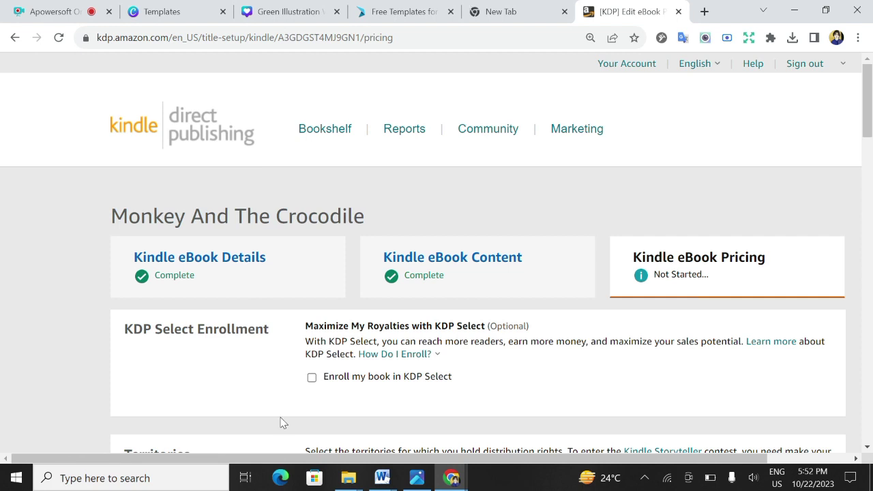
left_click(312, 380)
- Choose the 35% royalty plan and set the Amazon.com list price to 2.99 USD
scroll(469, 383, "down", 4)
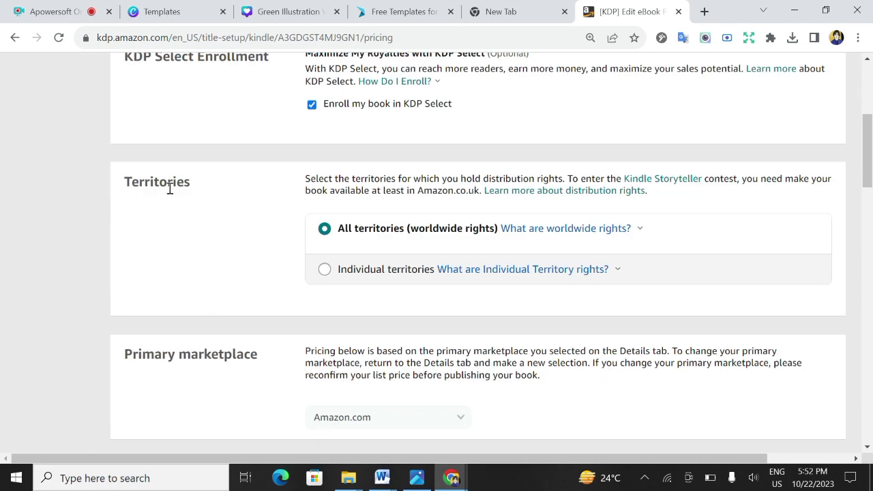
scroll(298, 296, "down", 2)
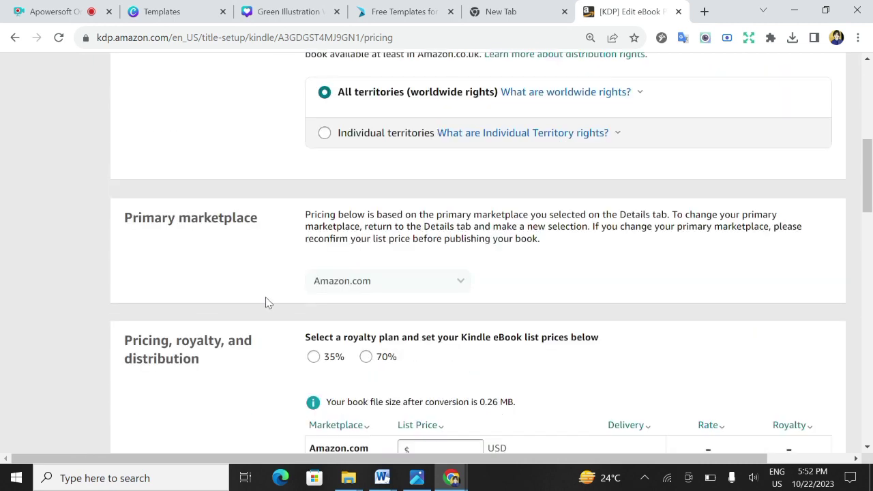
scroll(266, 302, "down", 2)
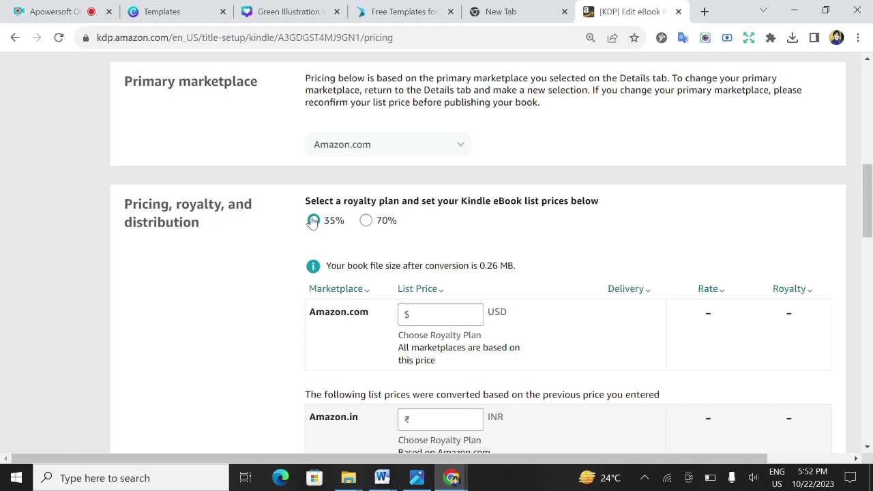
left_click(314, 221)
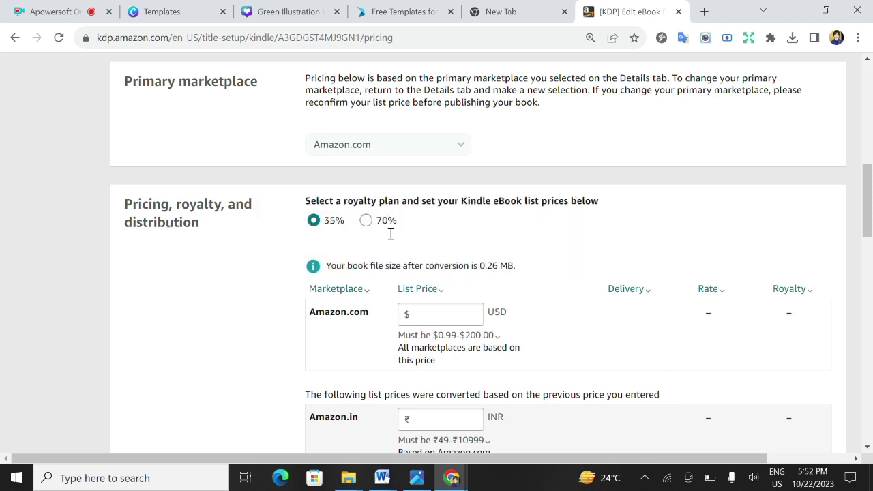
left_click(426, 313)
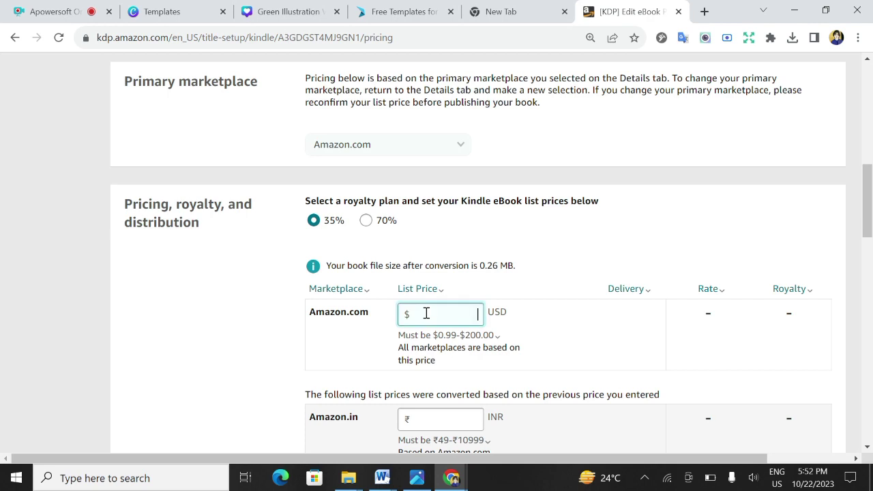
type("2")
type(".")
type(".99")
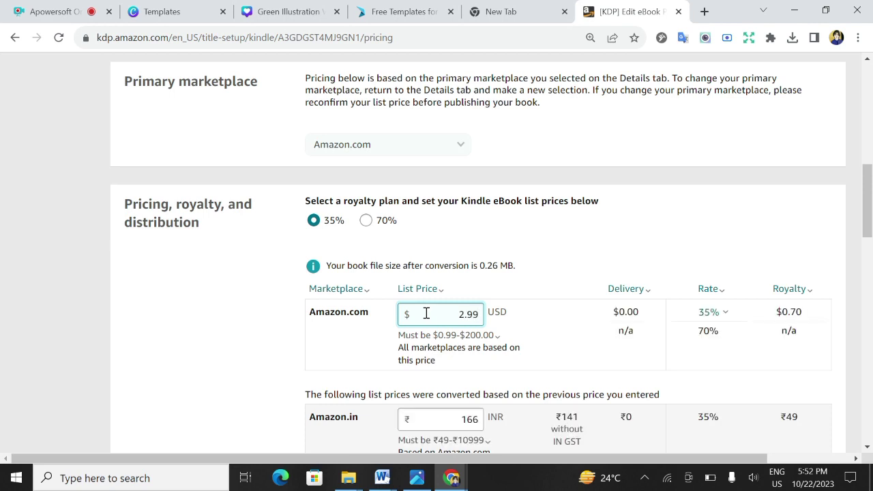
- Examine the Amazon.com royalty, the converted marketplace prices, the Terms & Conditions with the publishing time, and the pricing page's earlier sections
scroll(427, 313, "down", 2)
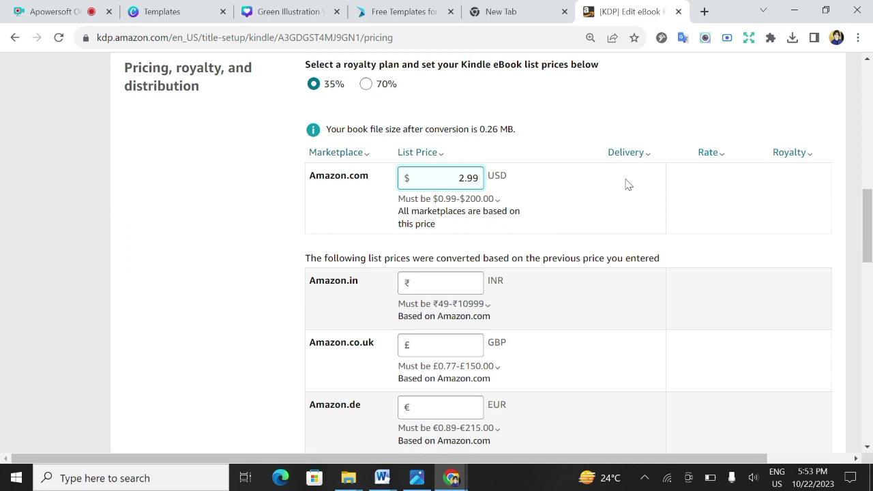
left_click_drag(775, 176, 815, 179)
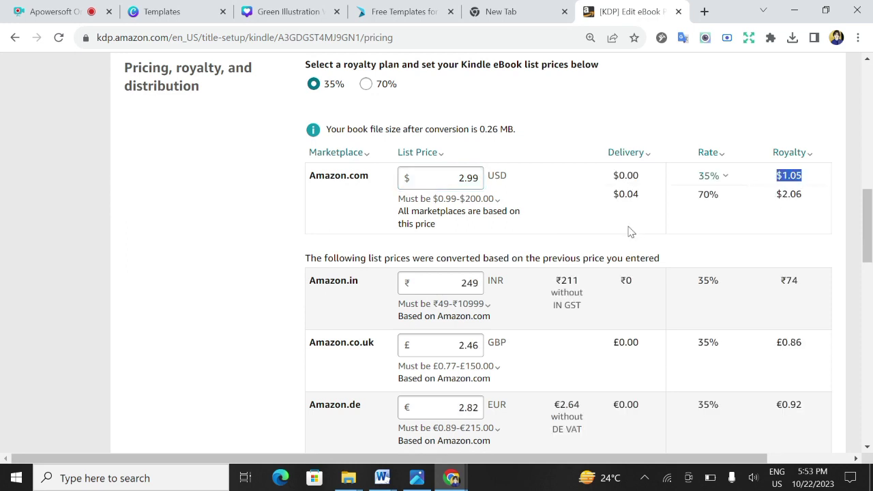
scroll(263, 319, "down", 9)
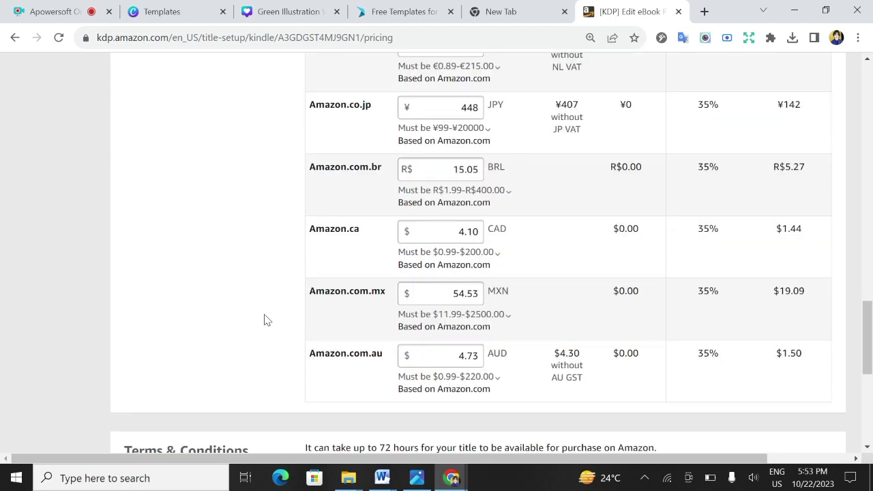
scroll(266, 321, "down", 4)
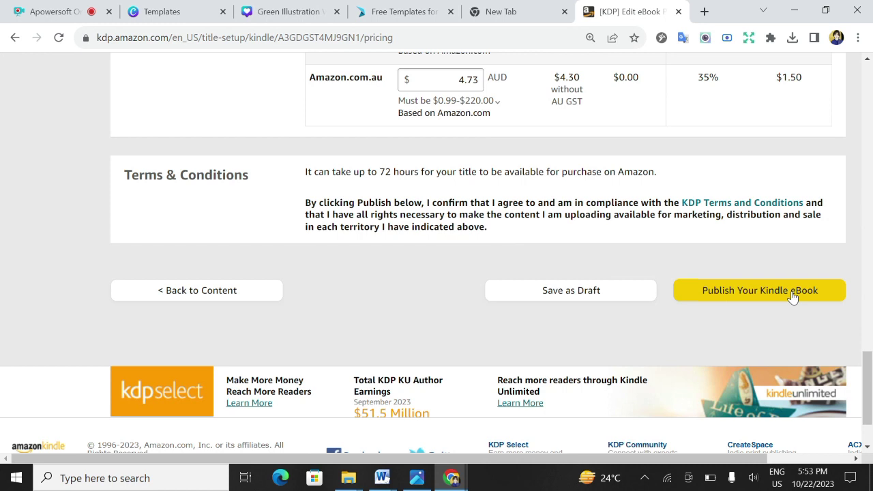
left_click_drag(302, 175, 668, 175)
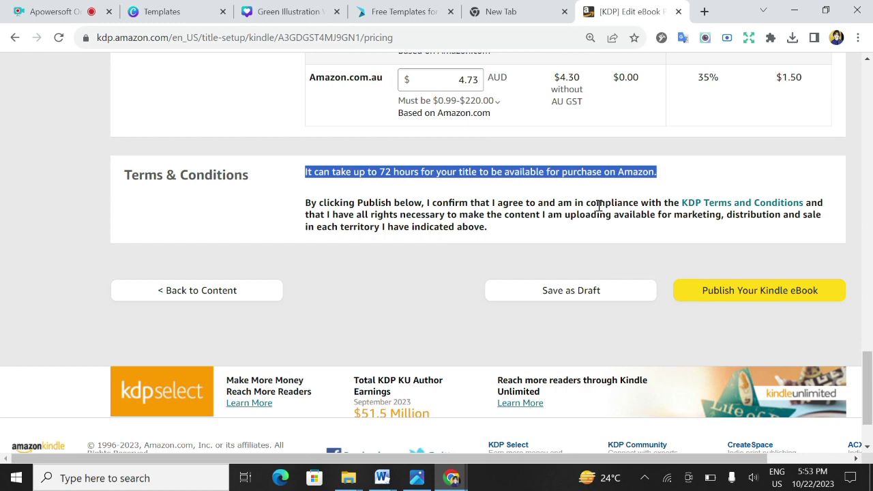
scroll(306, 273, "up", 2)
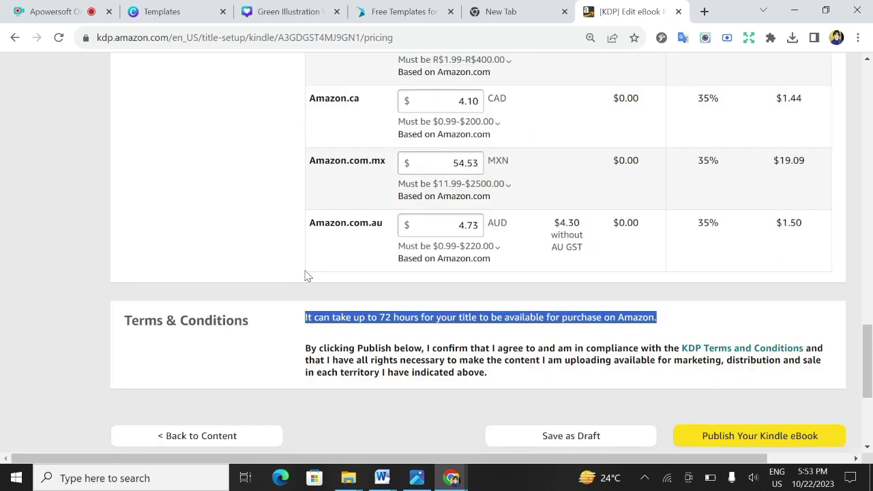
scroll(307, 276, "down", 1)
scroll(306, 276, "up", 6)
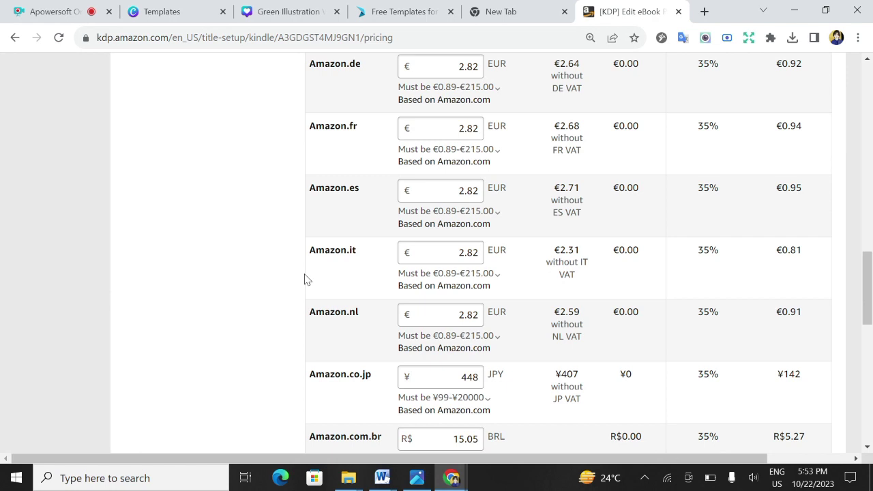
scroll(306, 279, "up", 1)
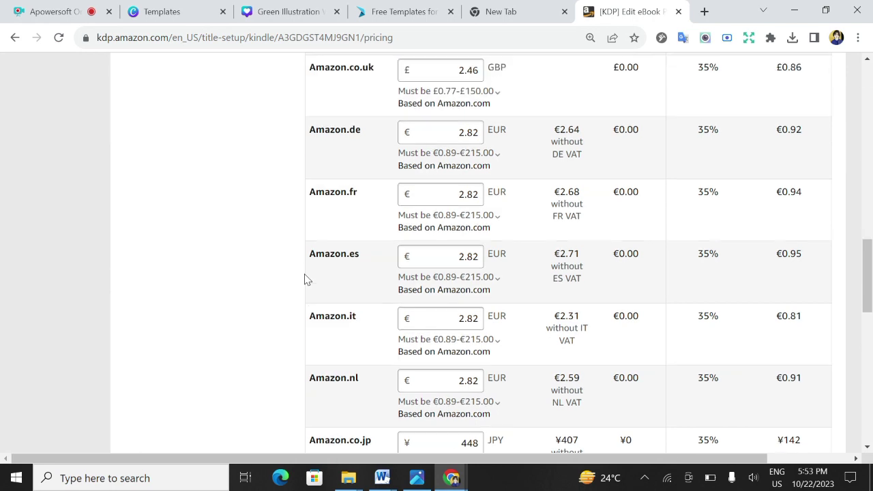
scroll(279, 96, "up", 7)
scroll(279, 96, "up", 5)
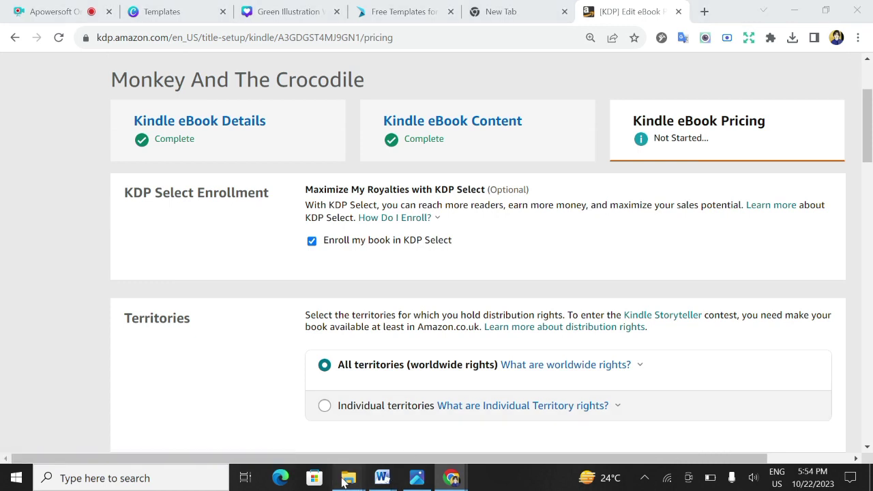
mouse_move(451, 477)
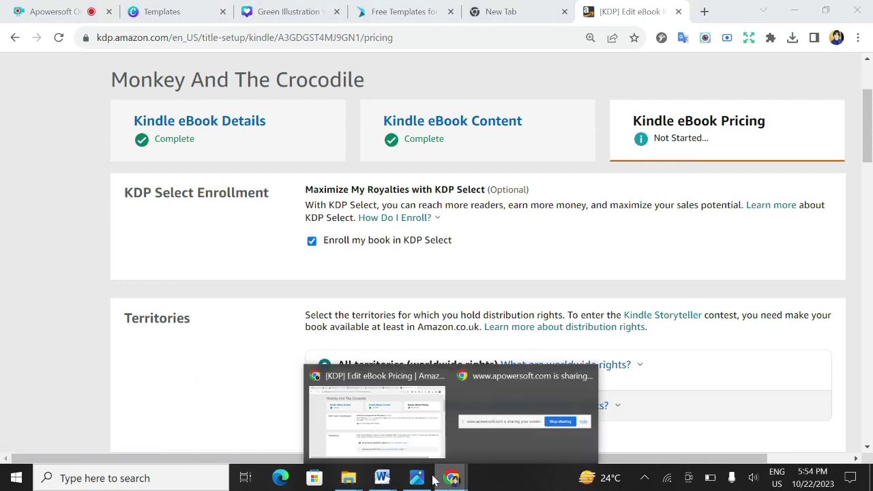